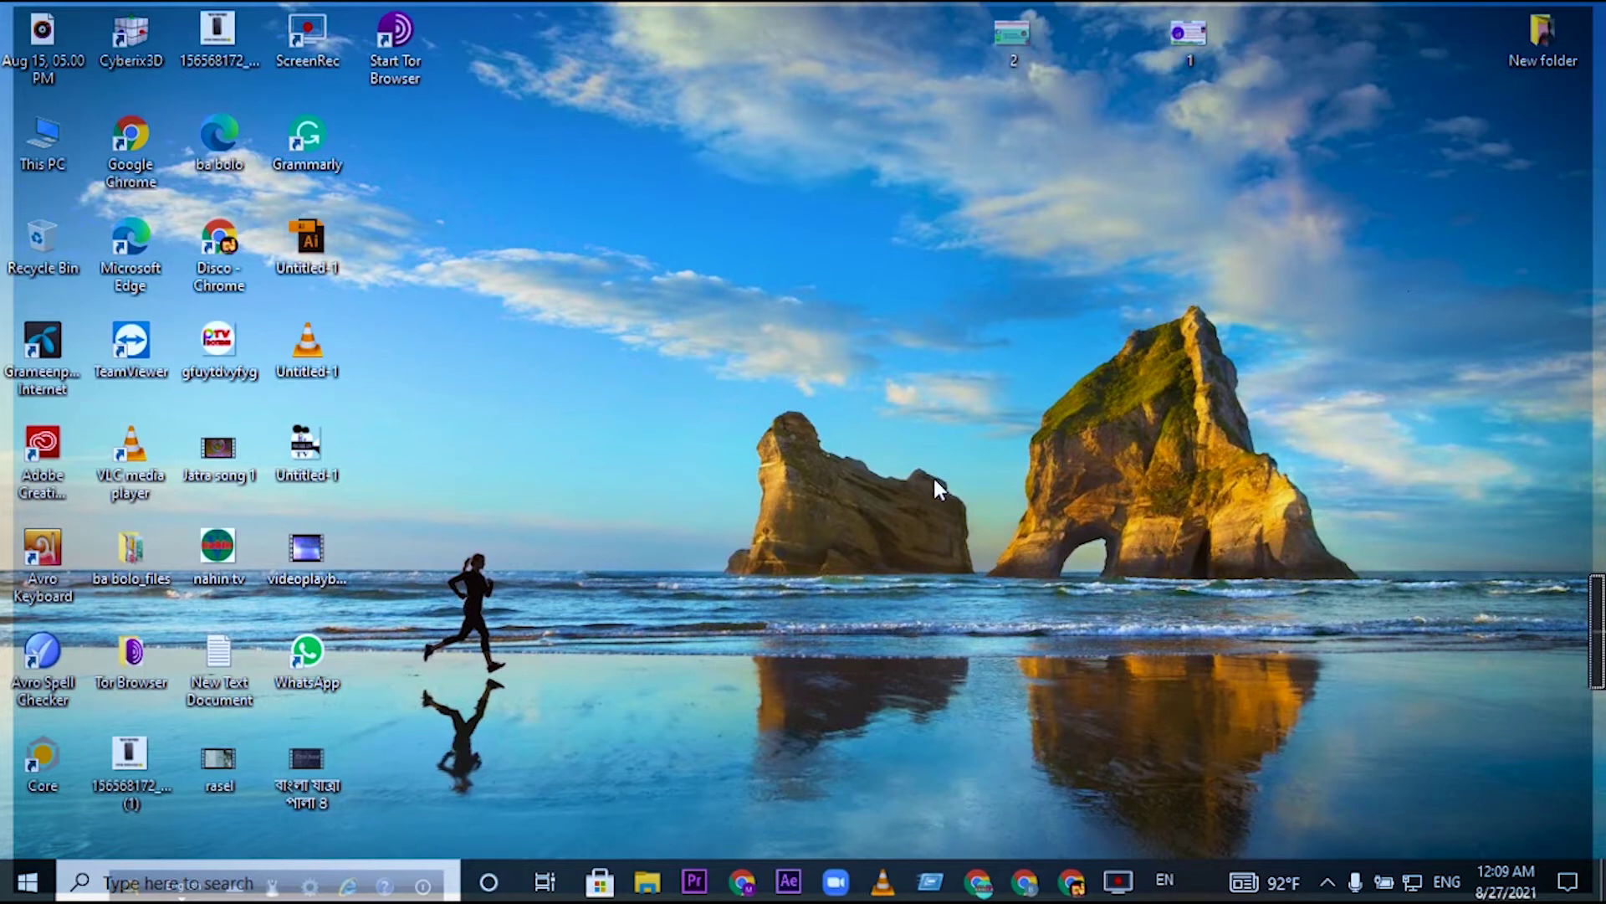
left_click(1035, 892)
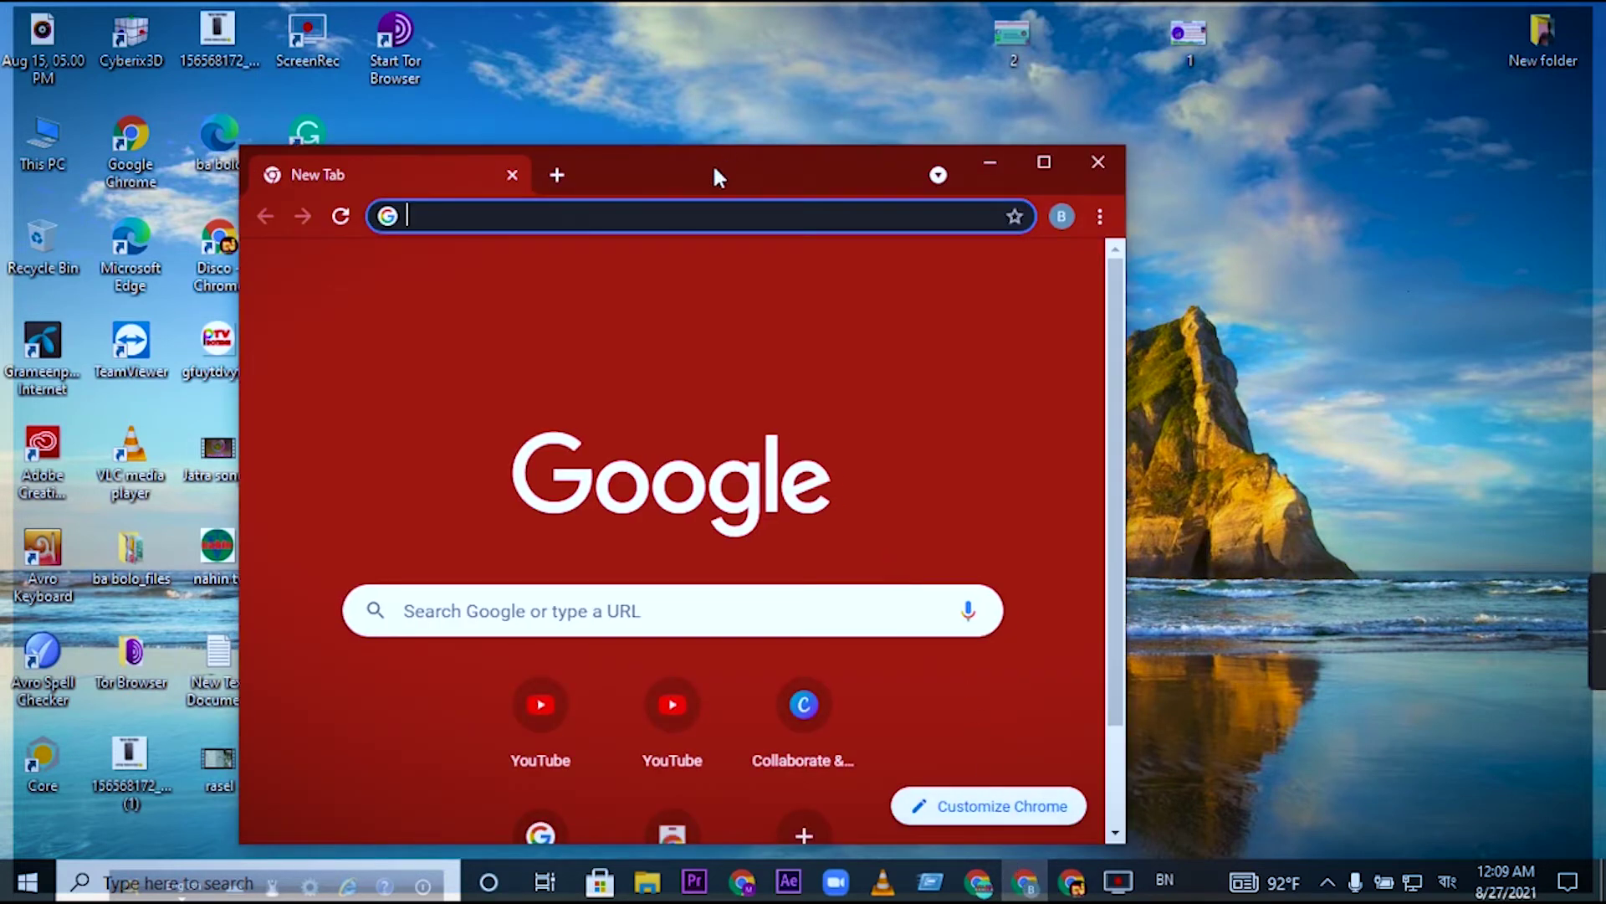
left_click_drag(714, 167, 1218, 168)
left_click(1429, 159)
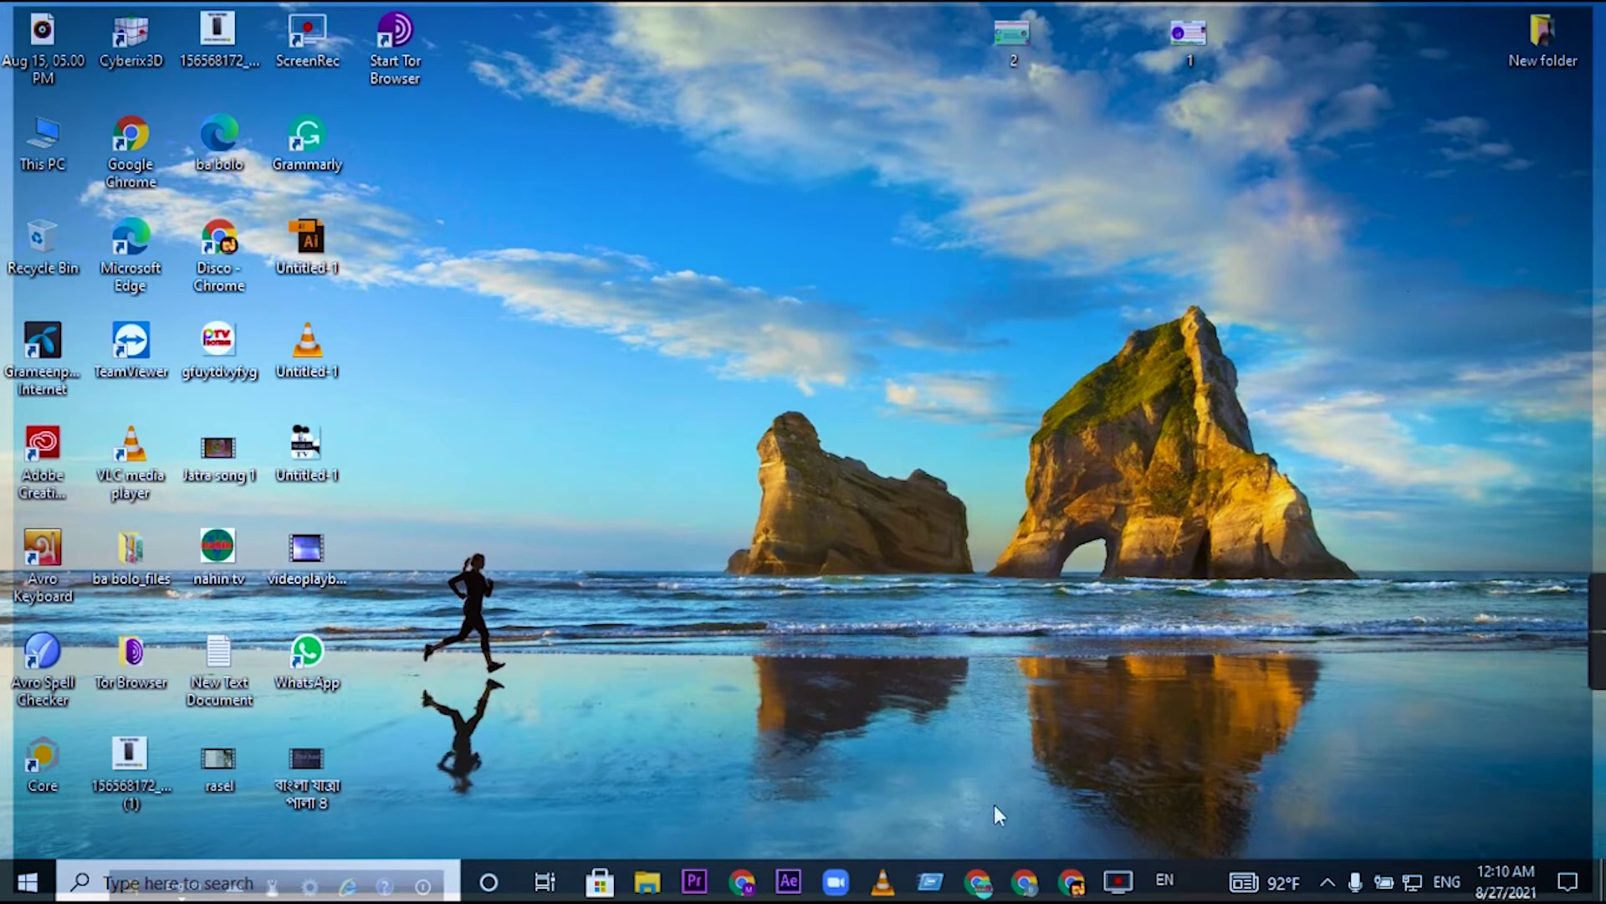
Open a maximized Chrome window and switch the keyboard input language to English.
left_click(1026, 882)
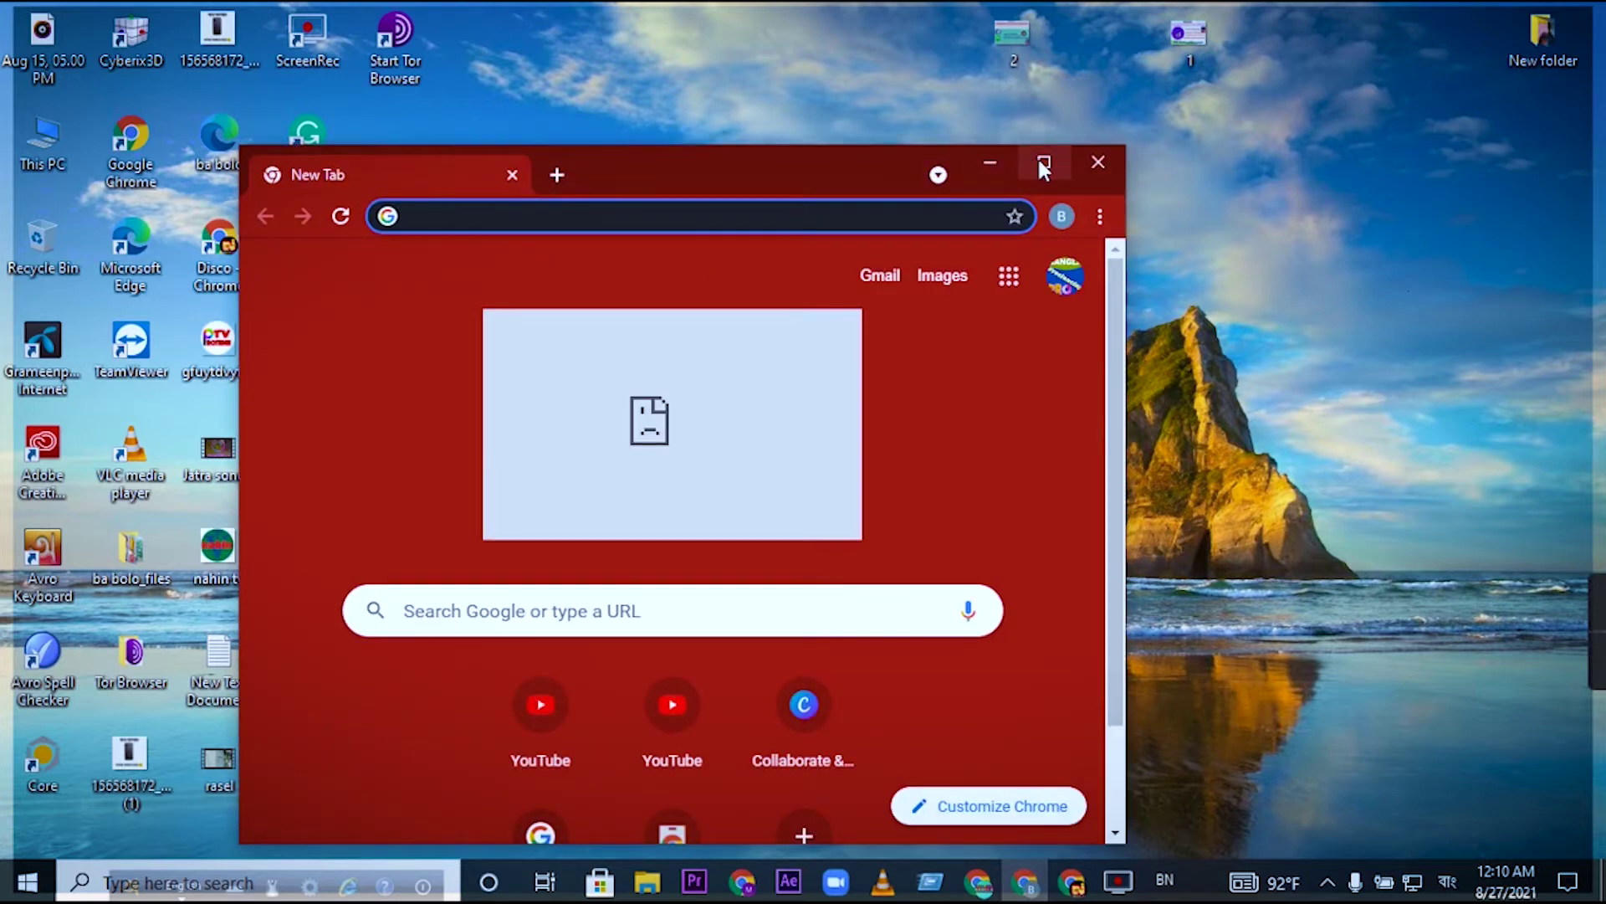
left_click(1052, 162)
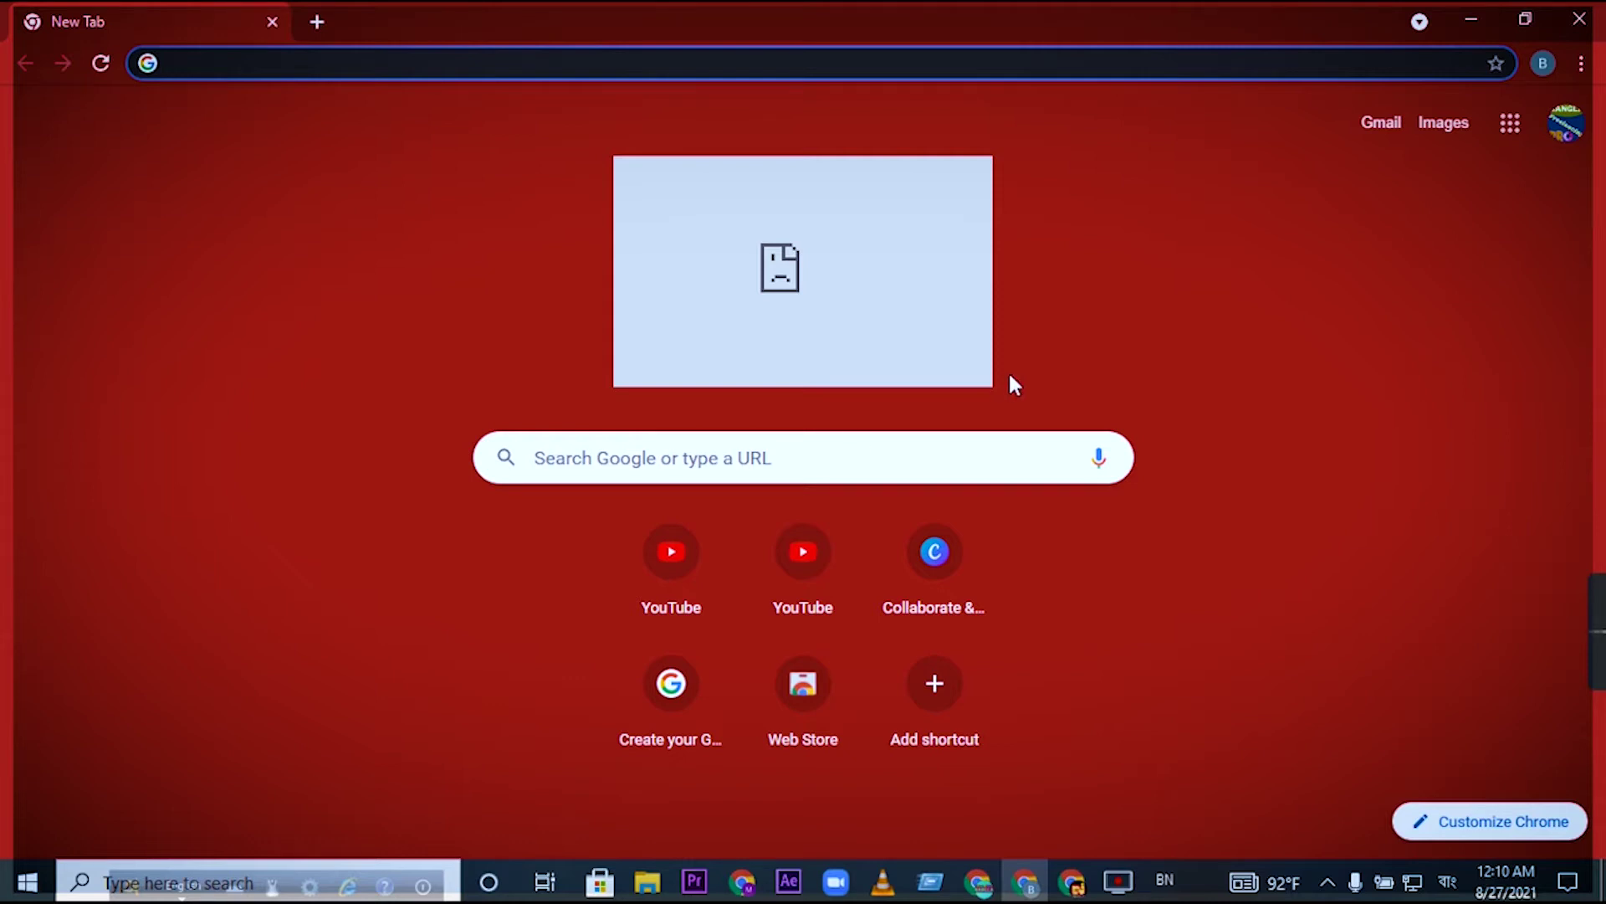
key("alt+shift")
key("alt+shift")
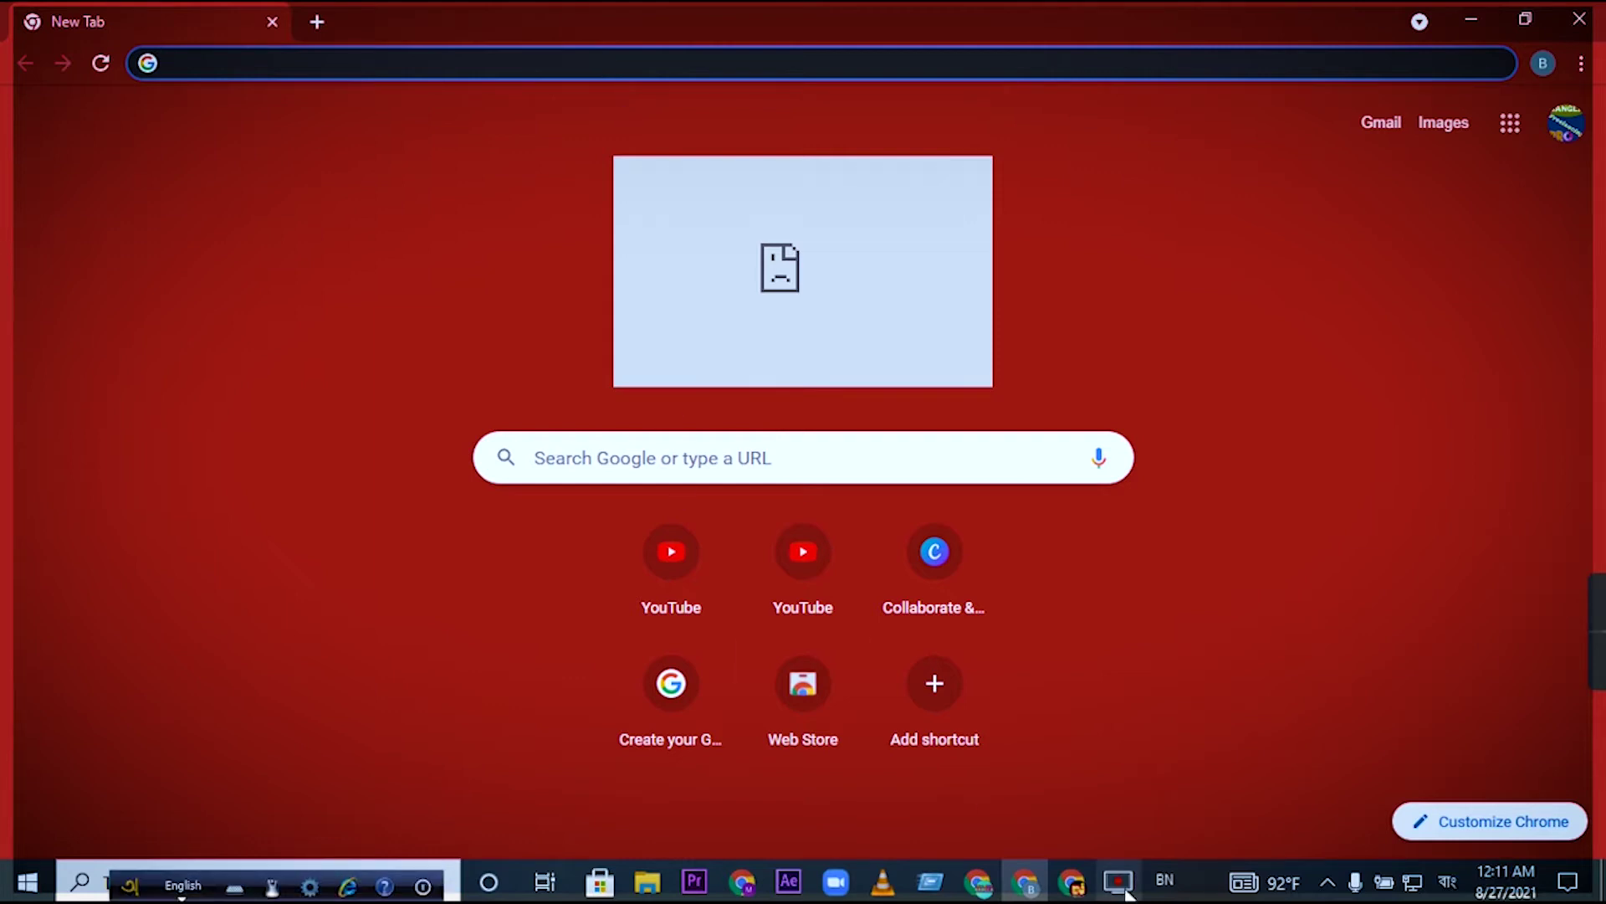
left_click(1165, 879)
left_click(1191, 787)
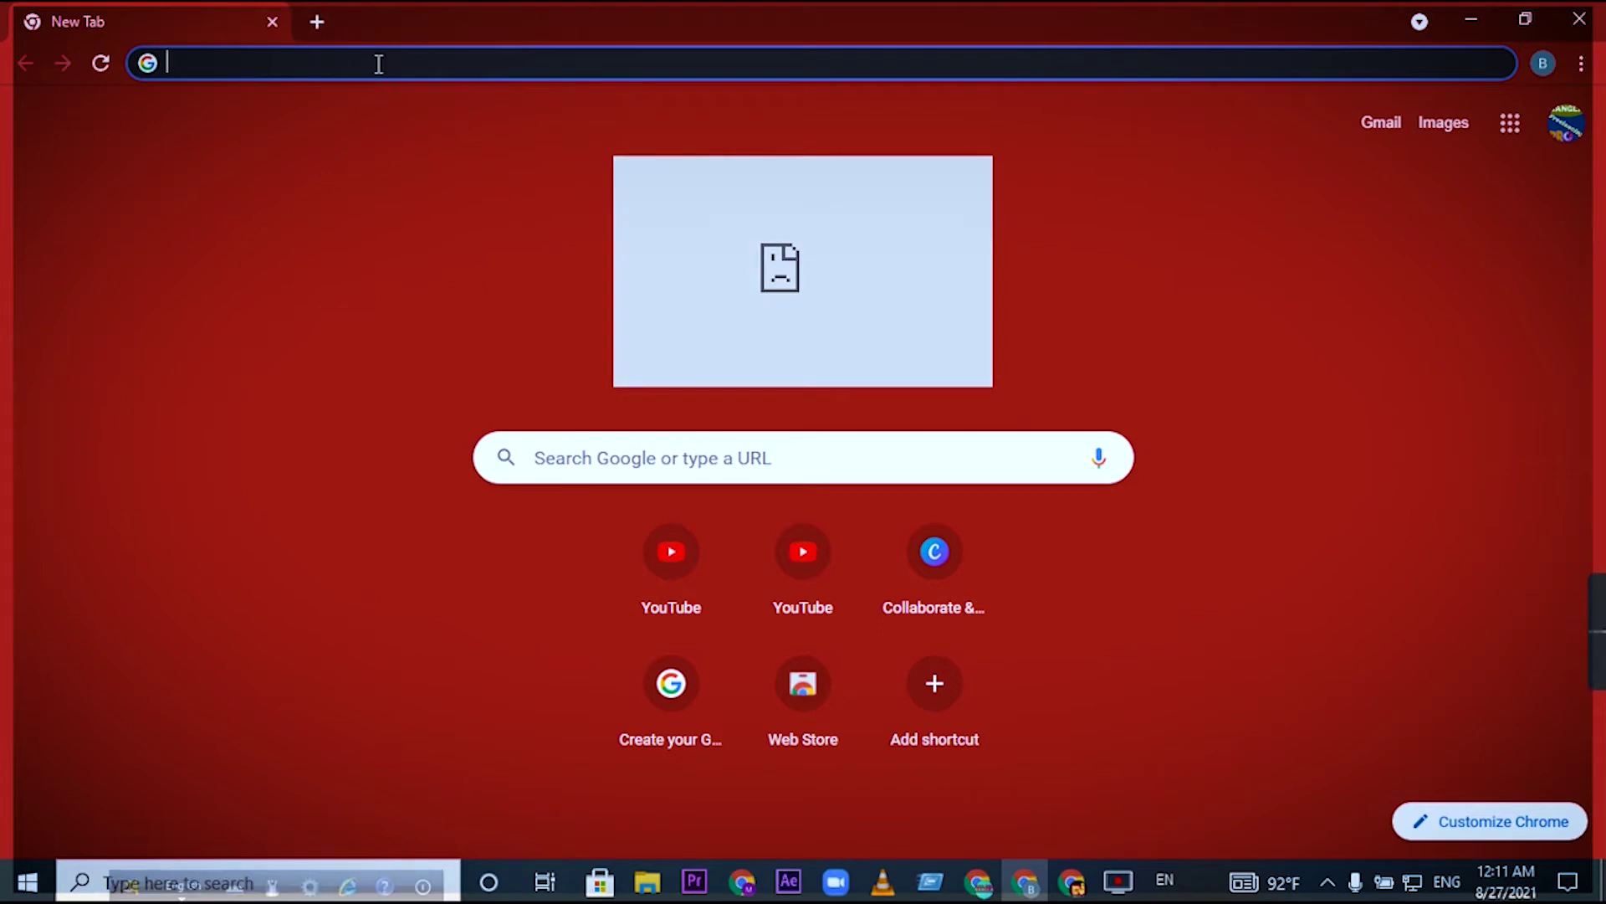
Load google.com in the current browser tab.
type("google")
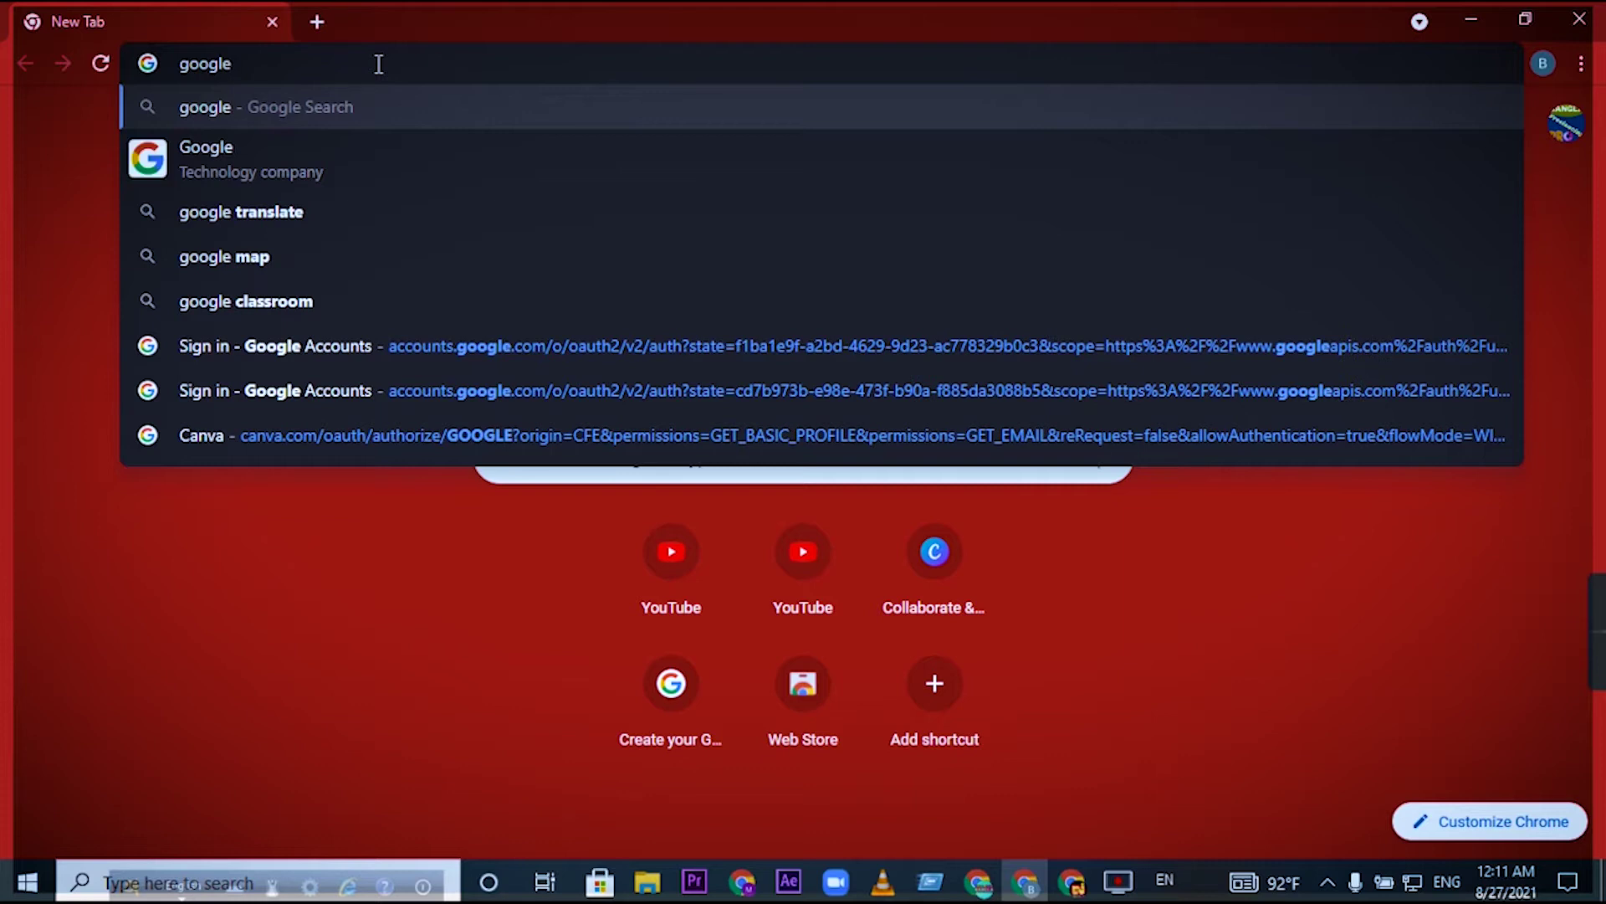
type(".com")
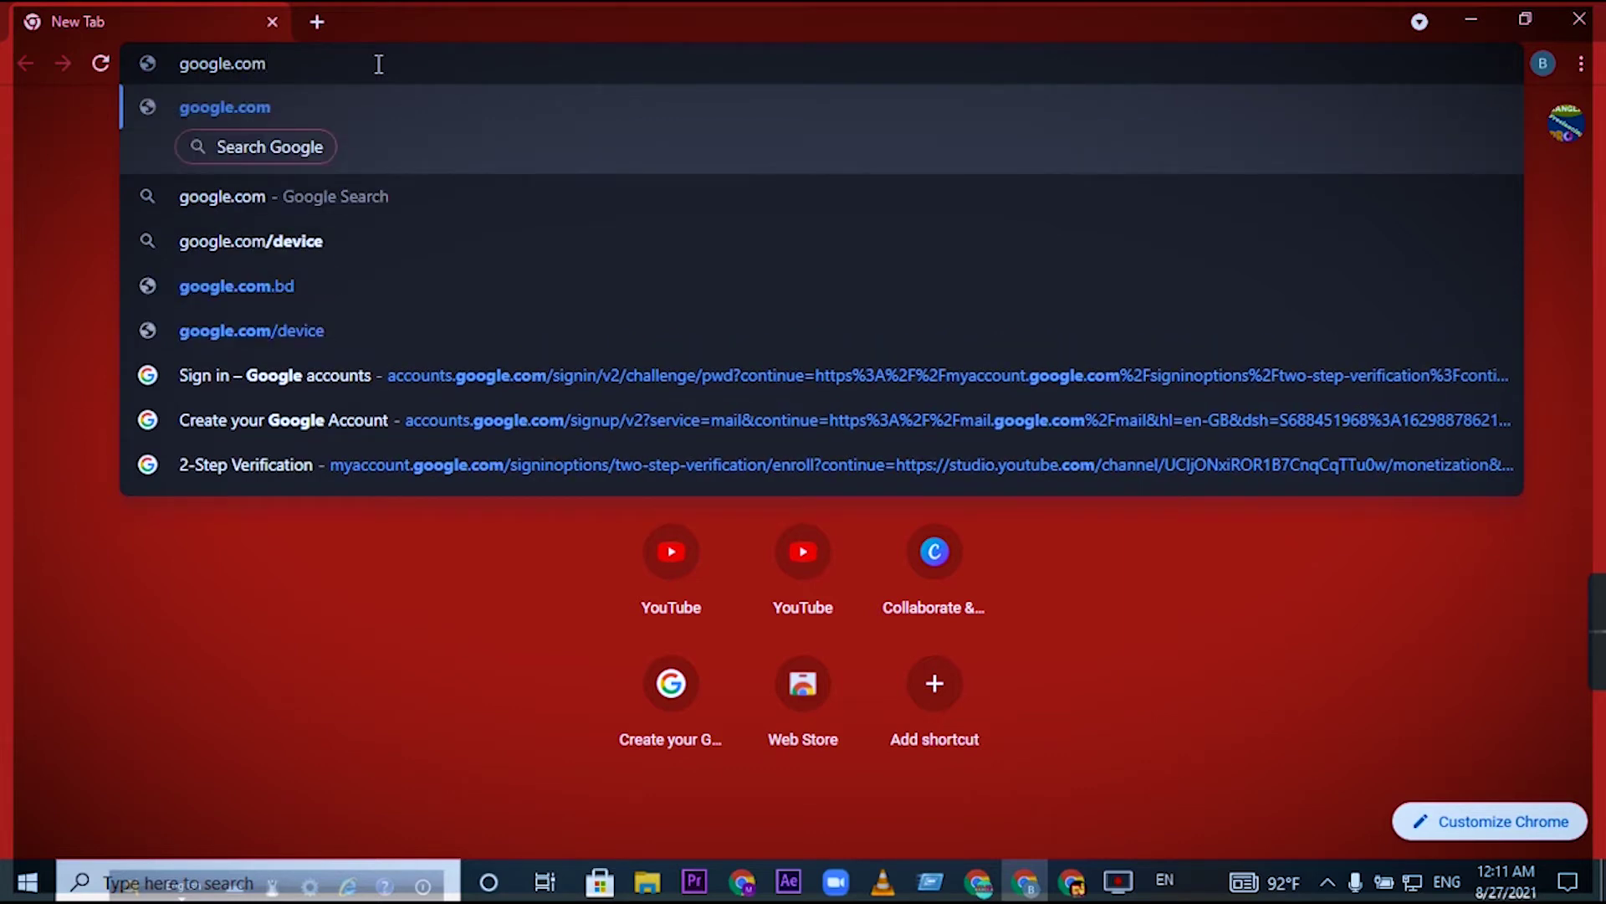
key("Return")
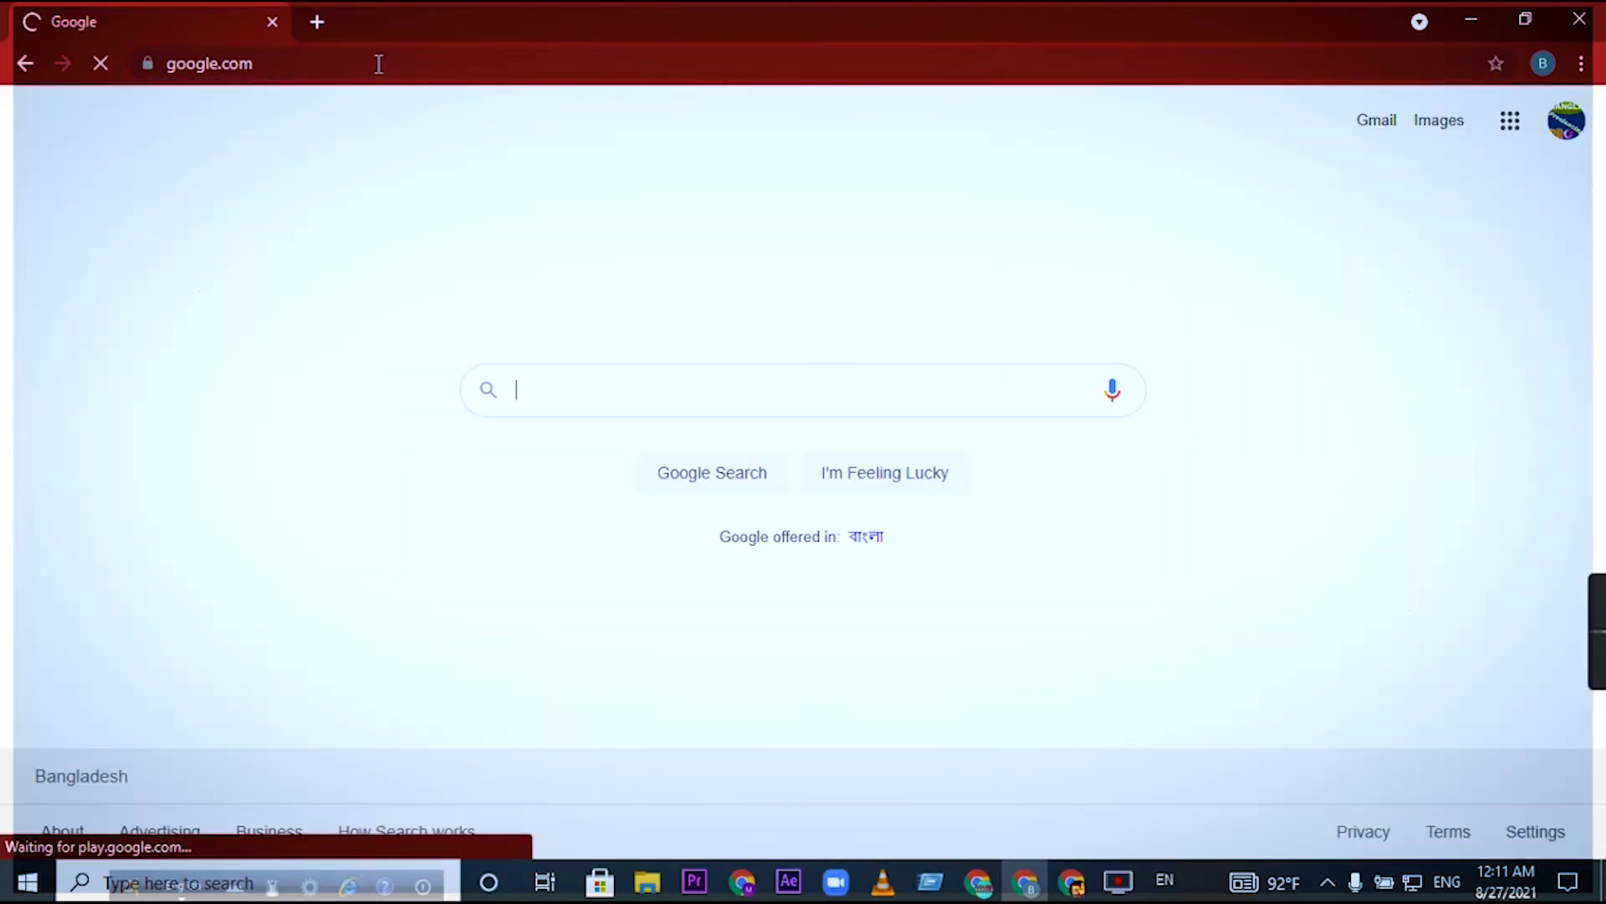
Search Google for "fiverr" and open the Fiverr website from the results.
left_click(600, 375)
type("f")
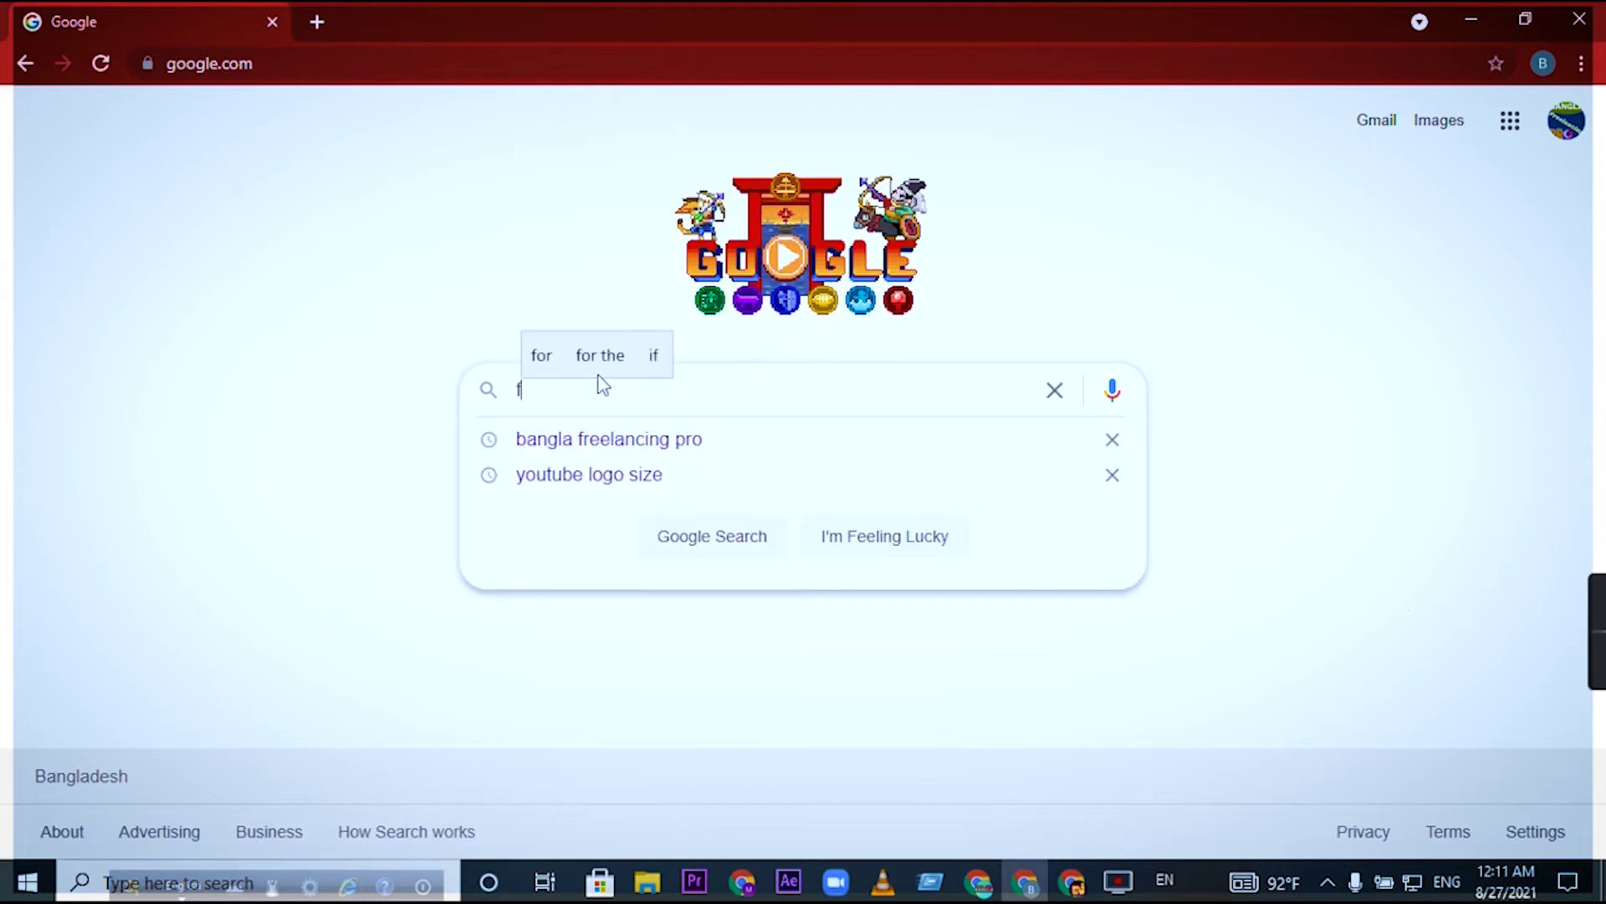
type("iverr")
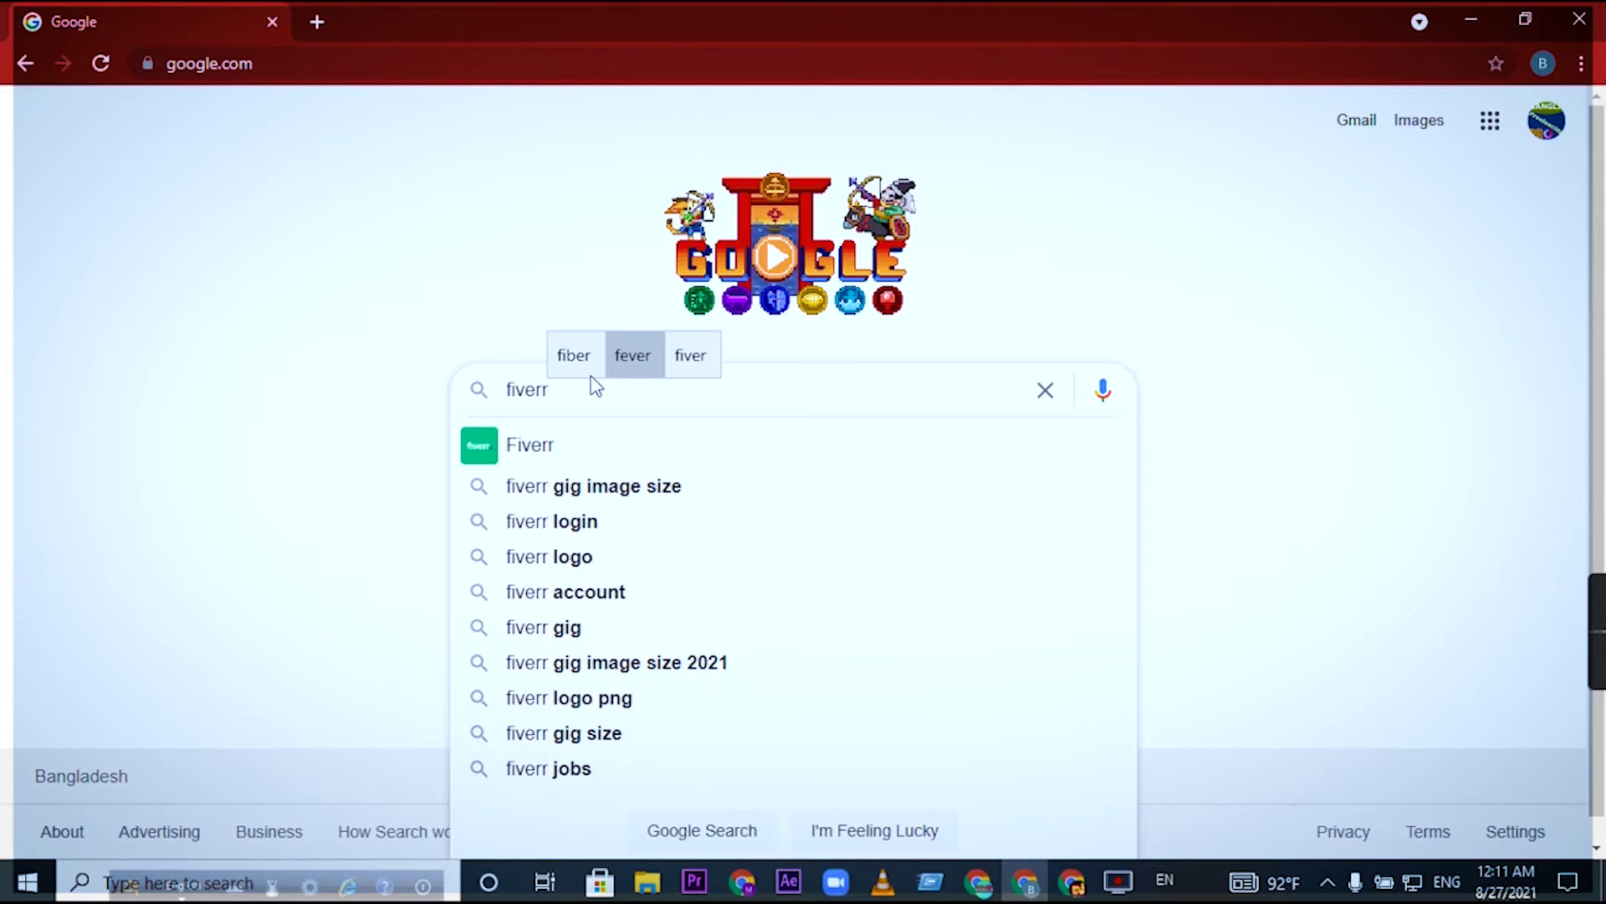
left_click(574, 466)
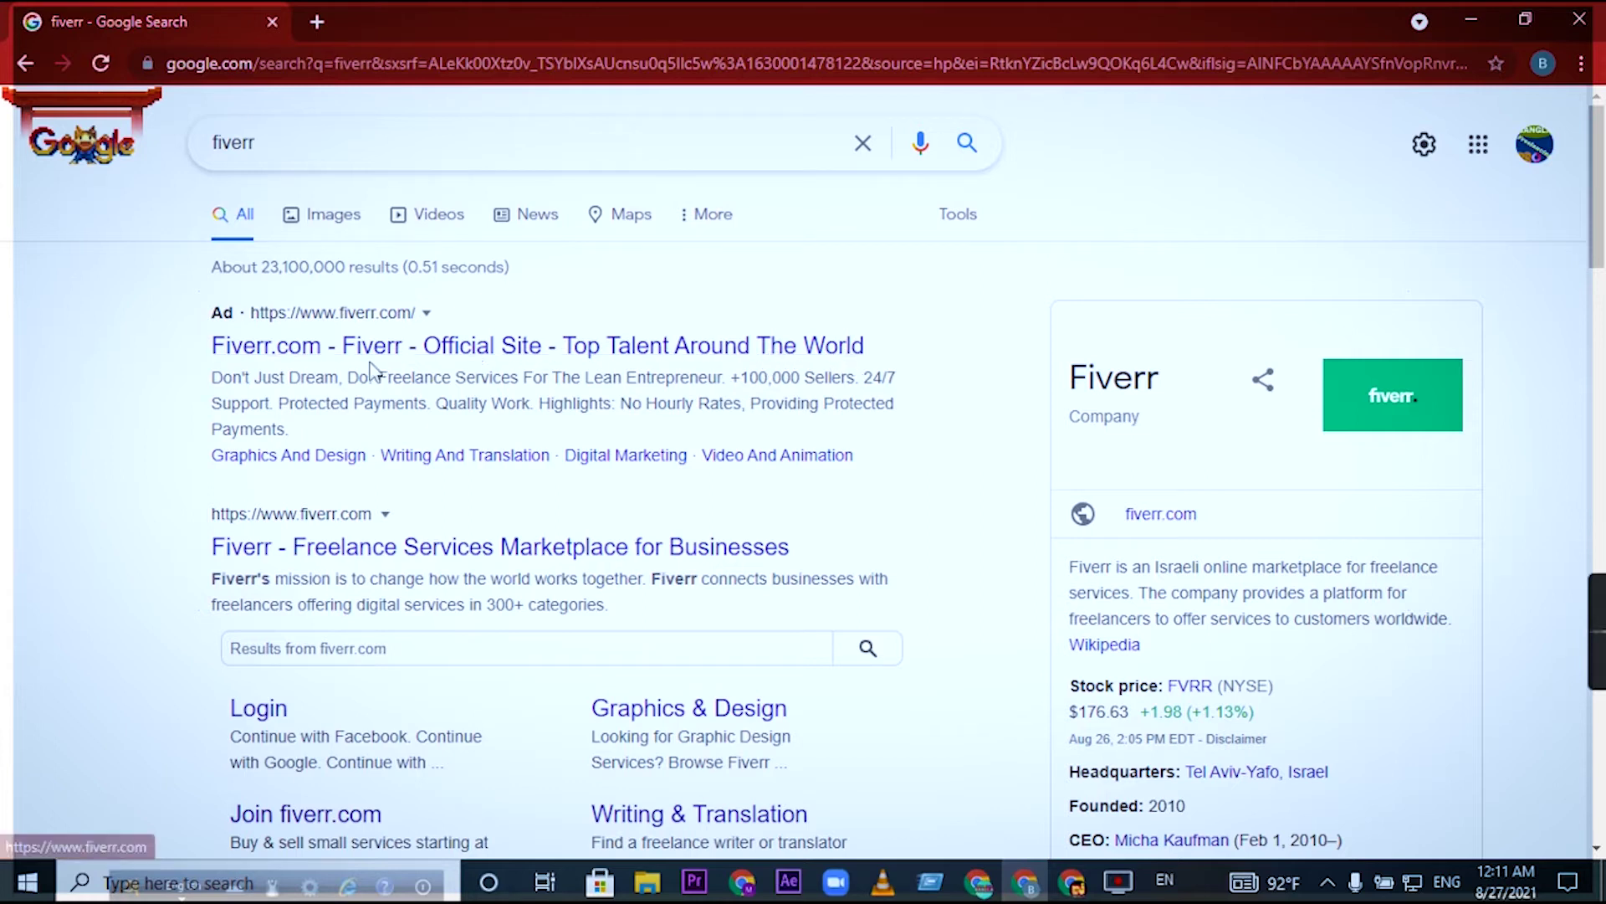
left_click(343, 318)
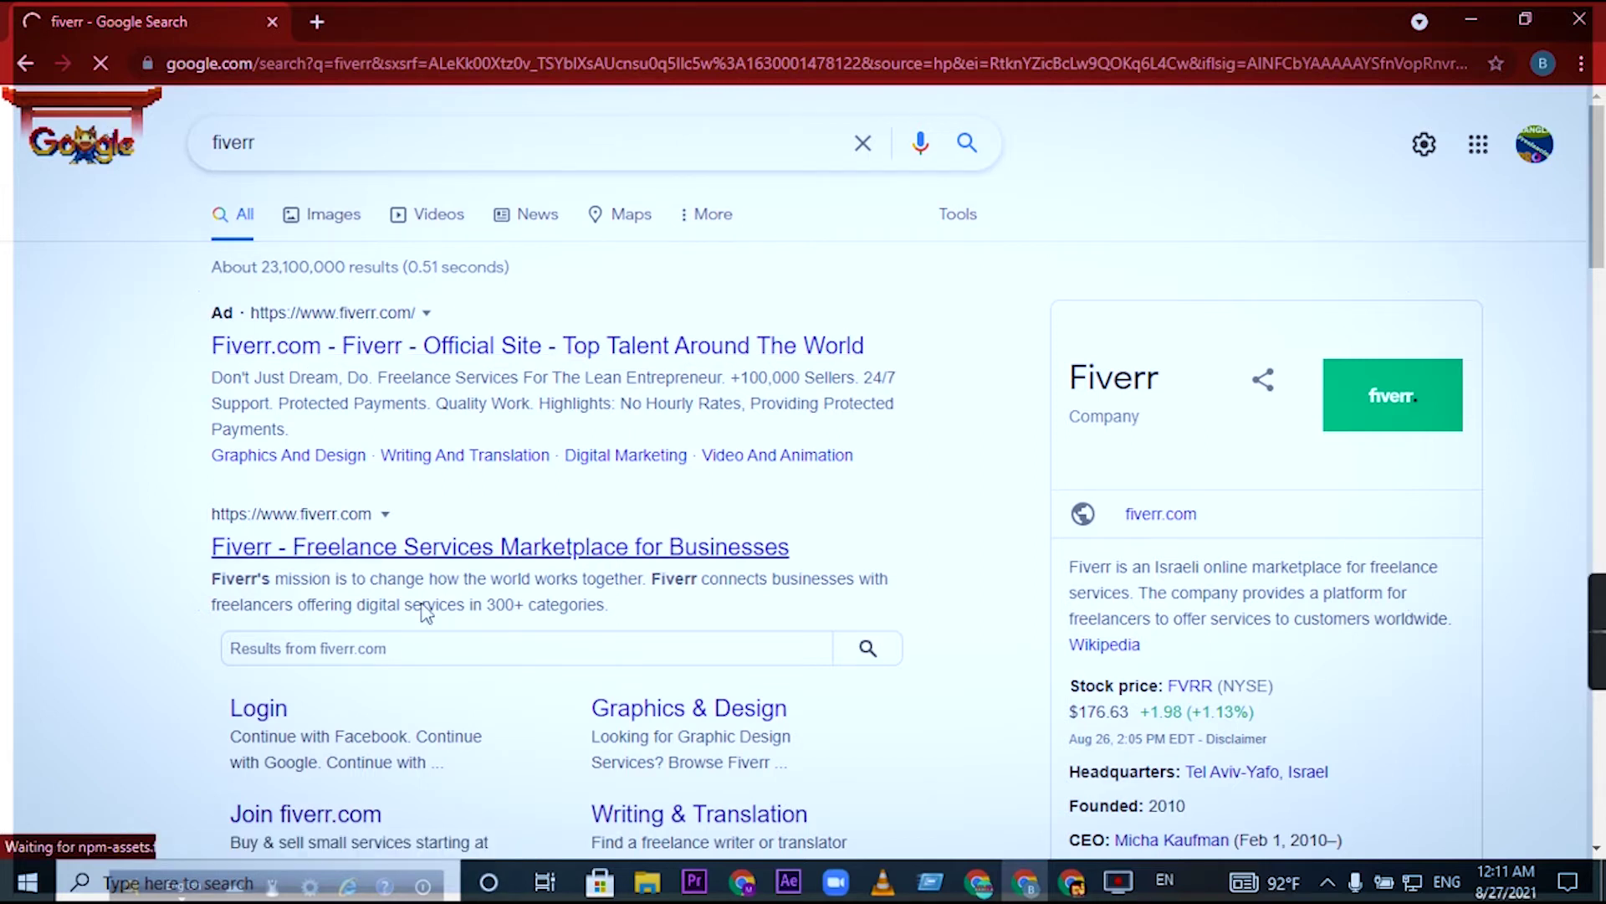
left_click(318, 523)
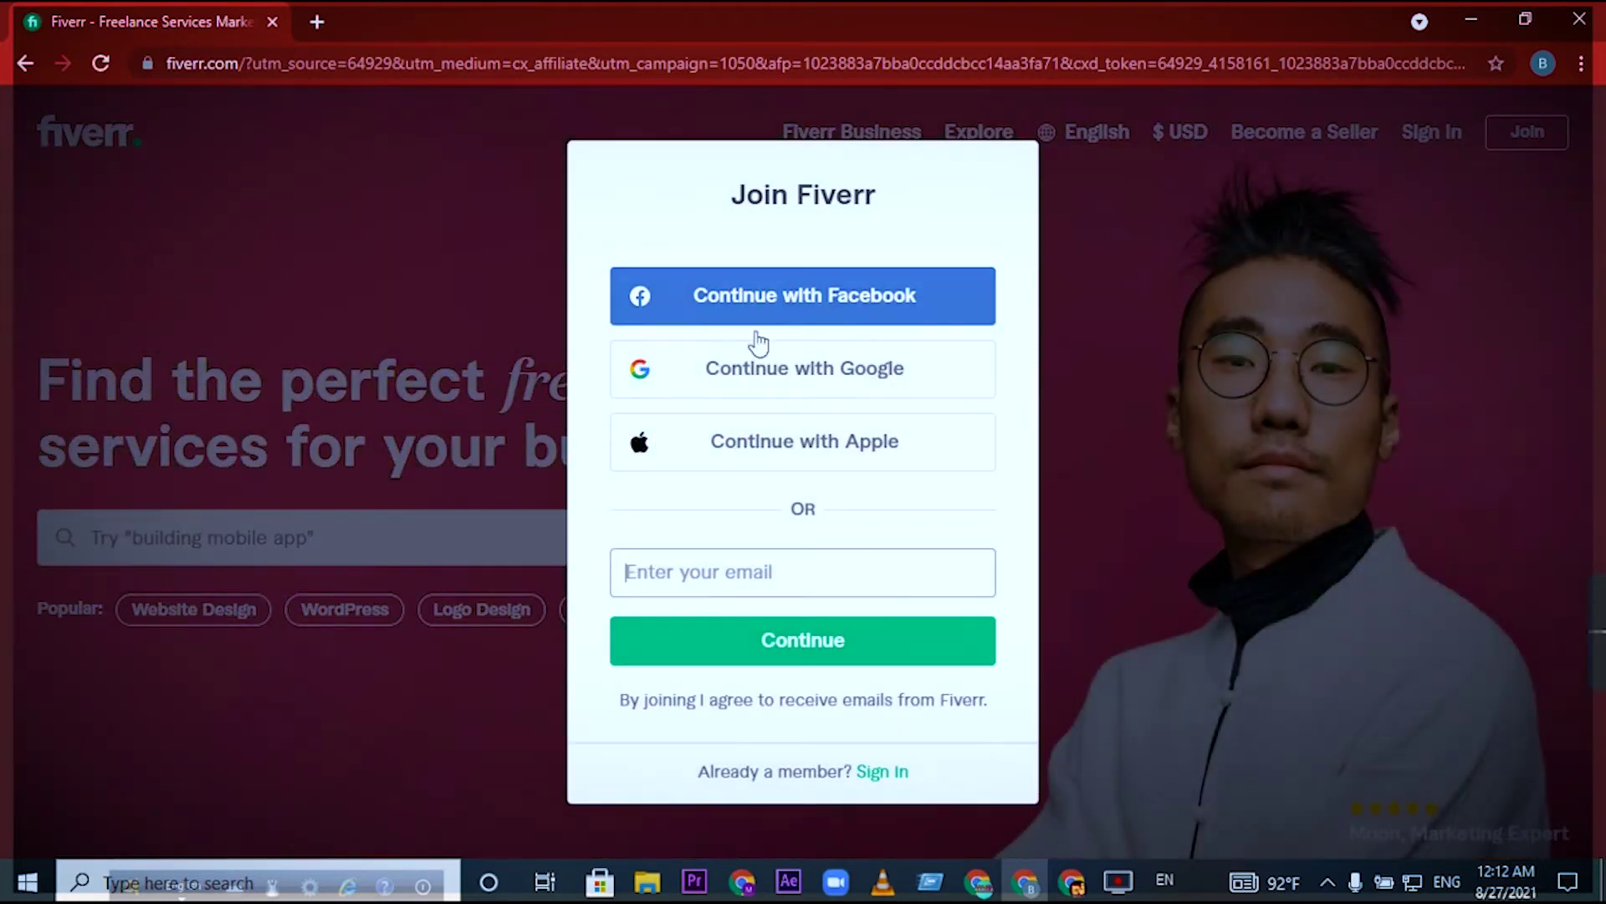
Join Fiverr with the listed Google account, accepting the suggested username, and open the new account's profile page.
left_click(889, 376)
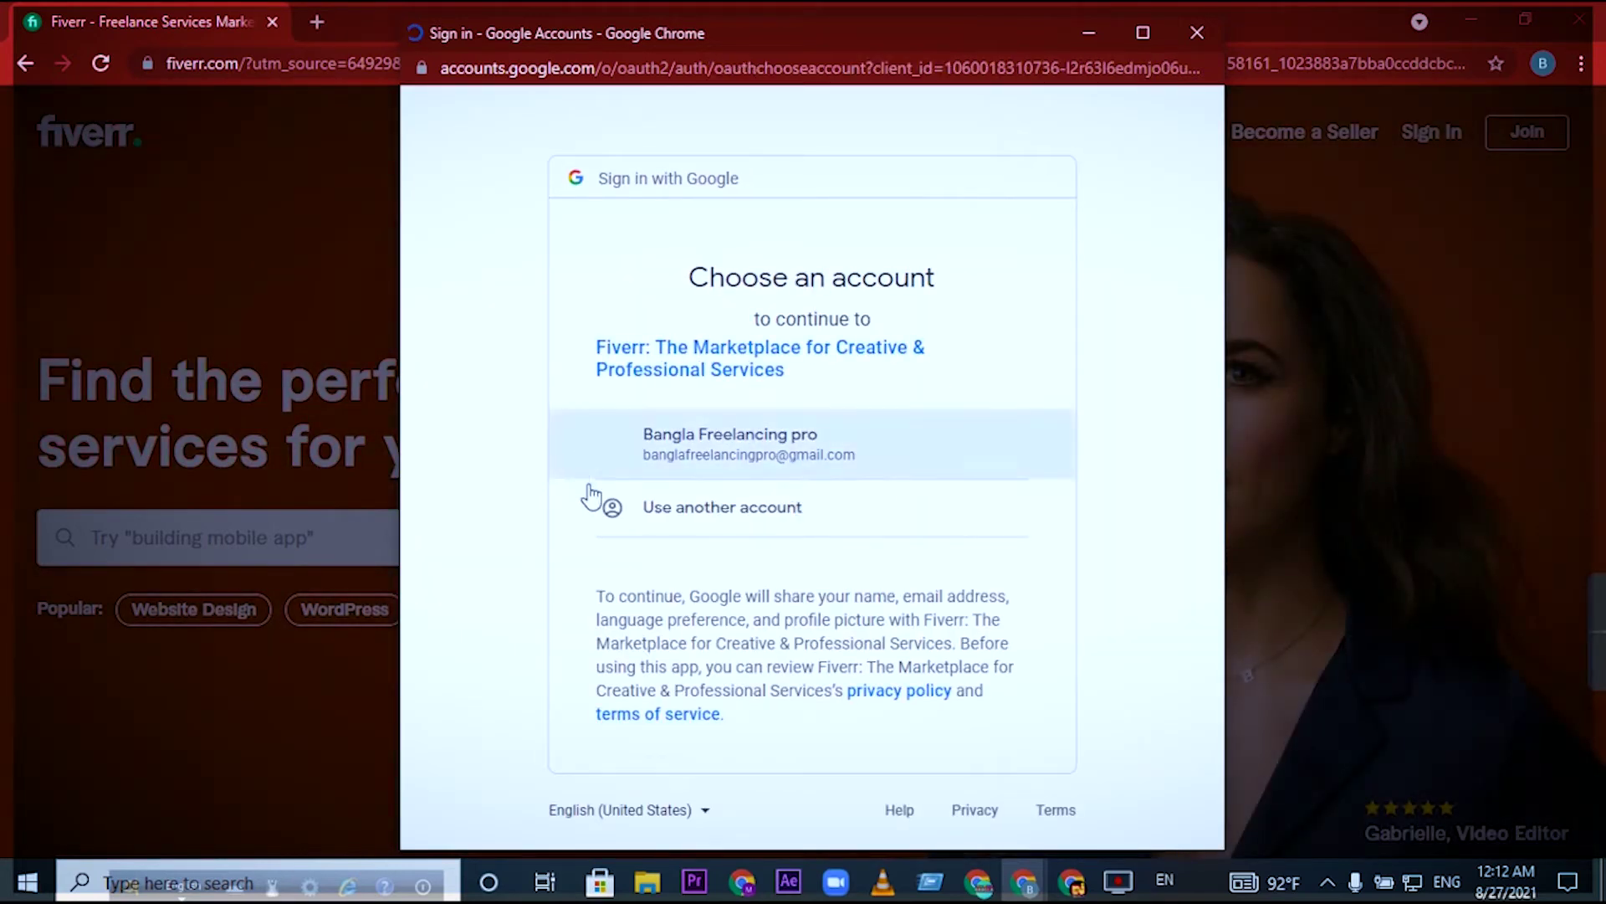
left_click(717, 471)
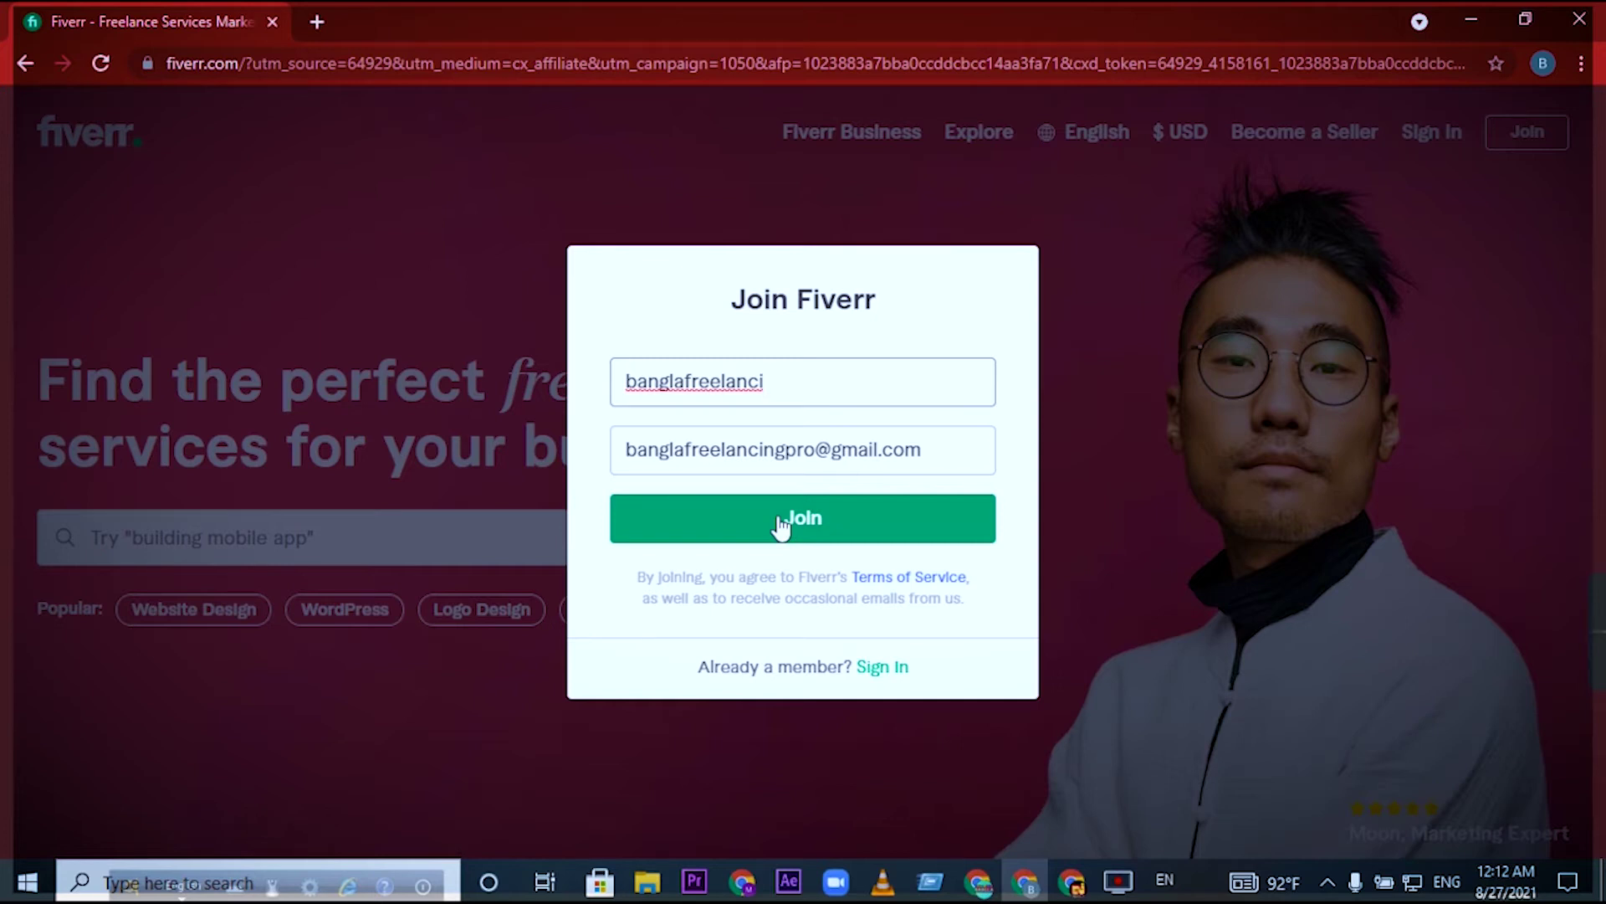
left_click(780, 526)
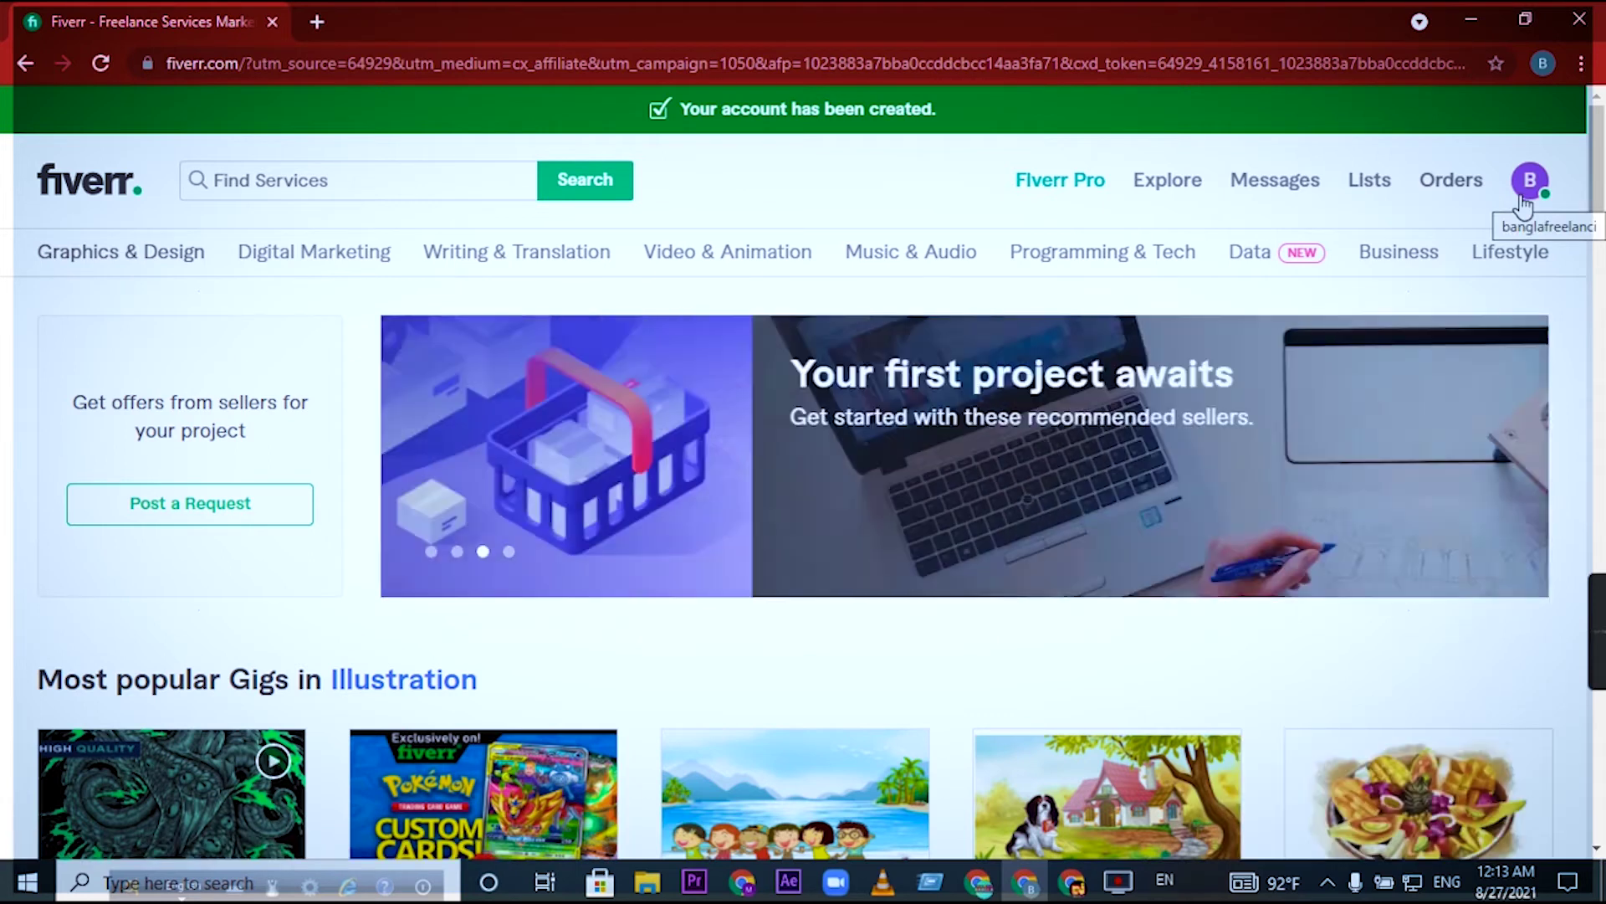
left_click(1523, 204)
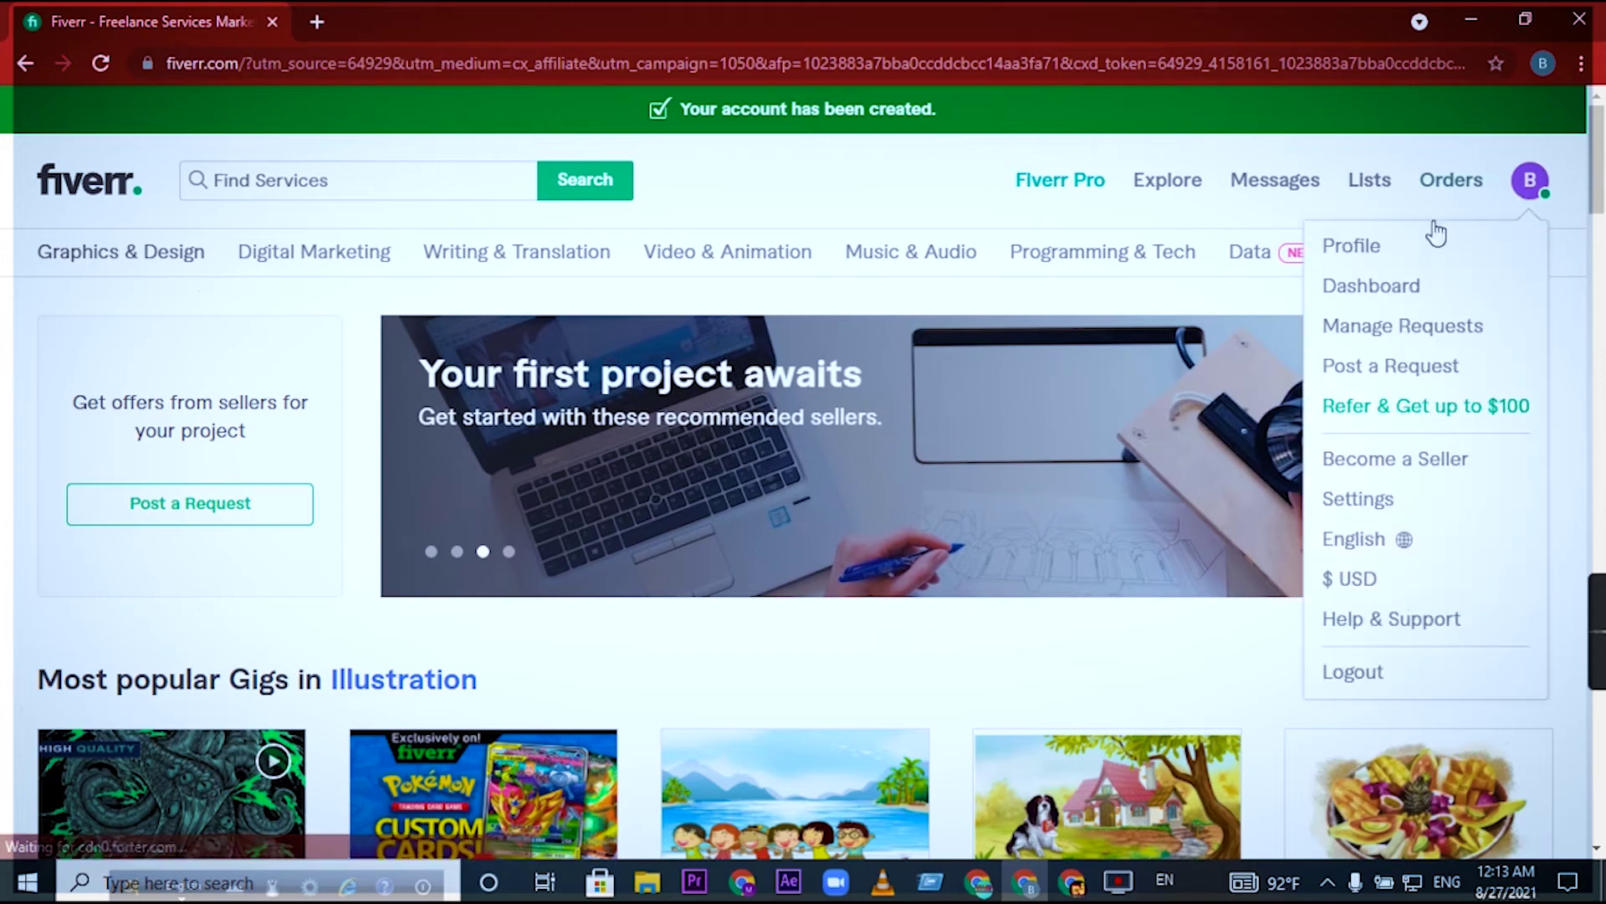
left_click(1369, 250)
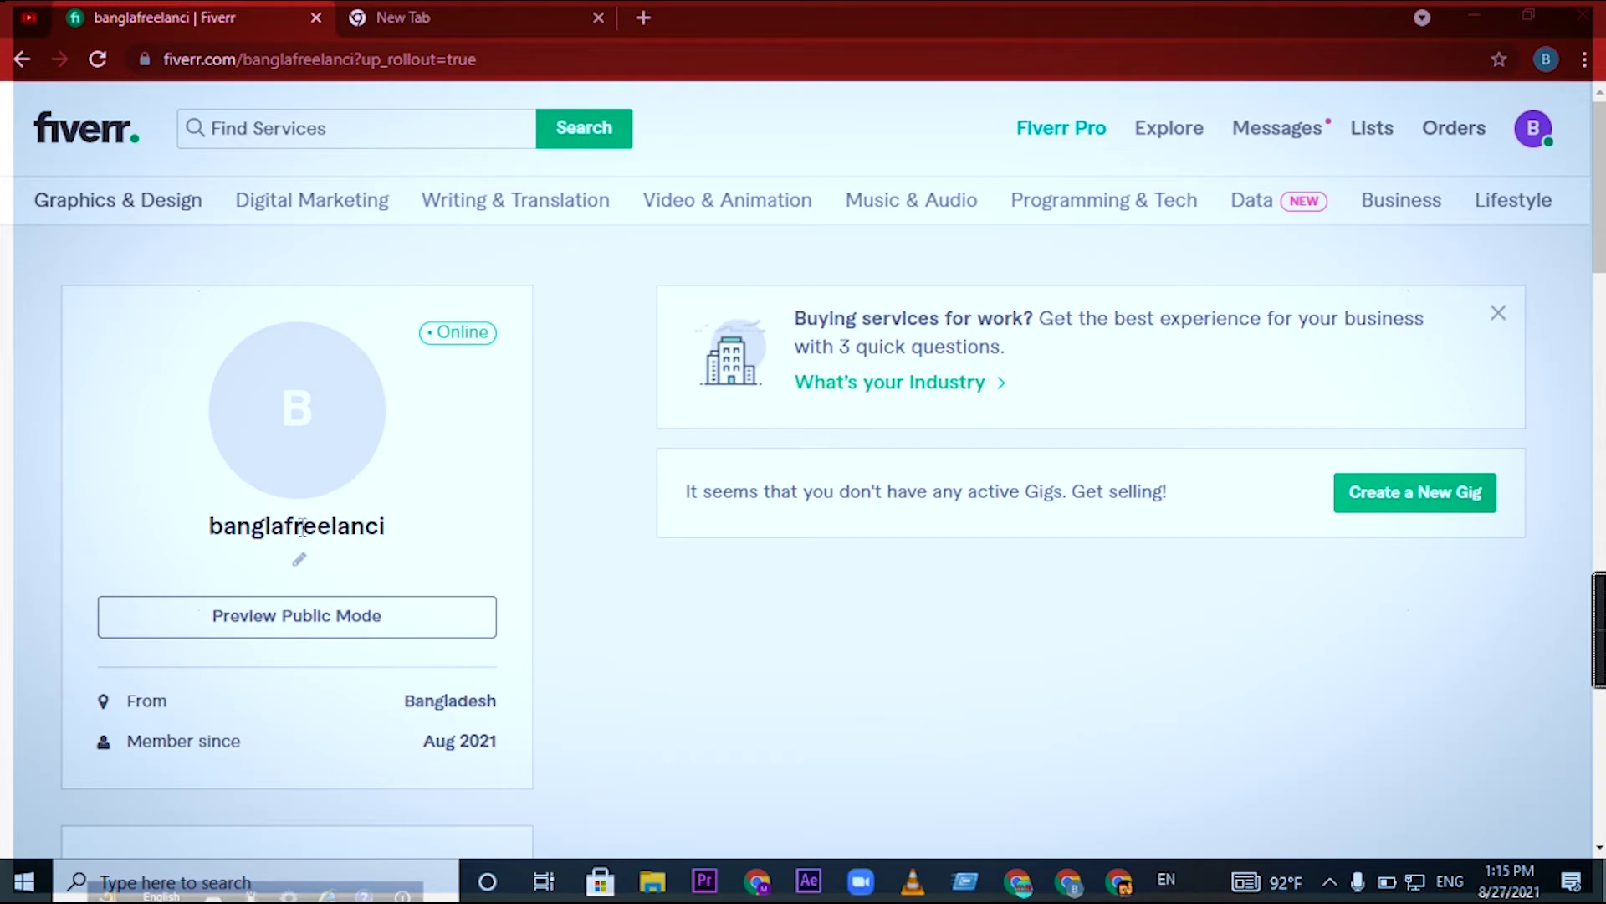
Enter "I Am Professionally Digital Marketer And SEO" as the profile tagline, correcting the spelling of "Marketer".
key("alt+shift")
left_click(303, 567)
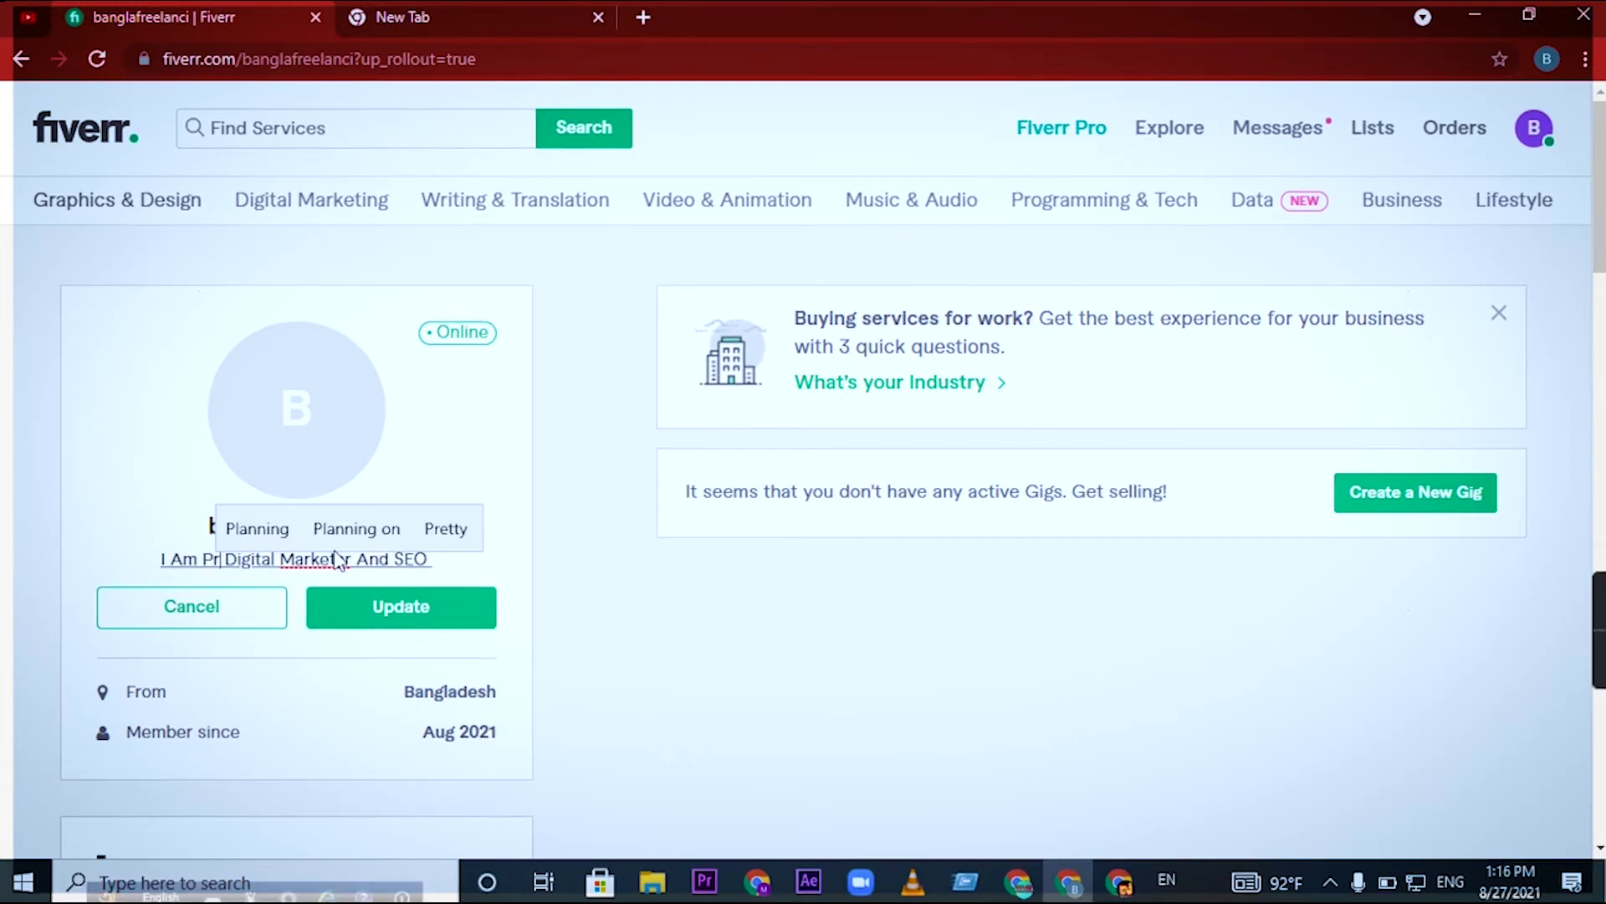
type("of")
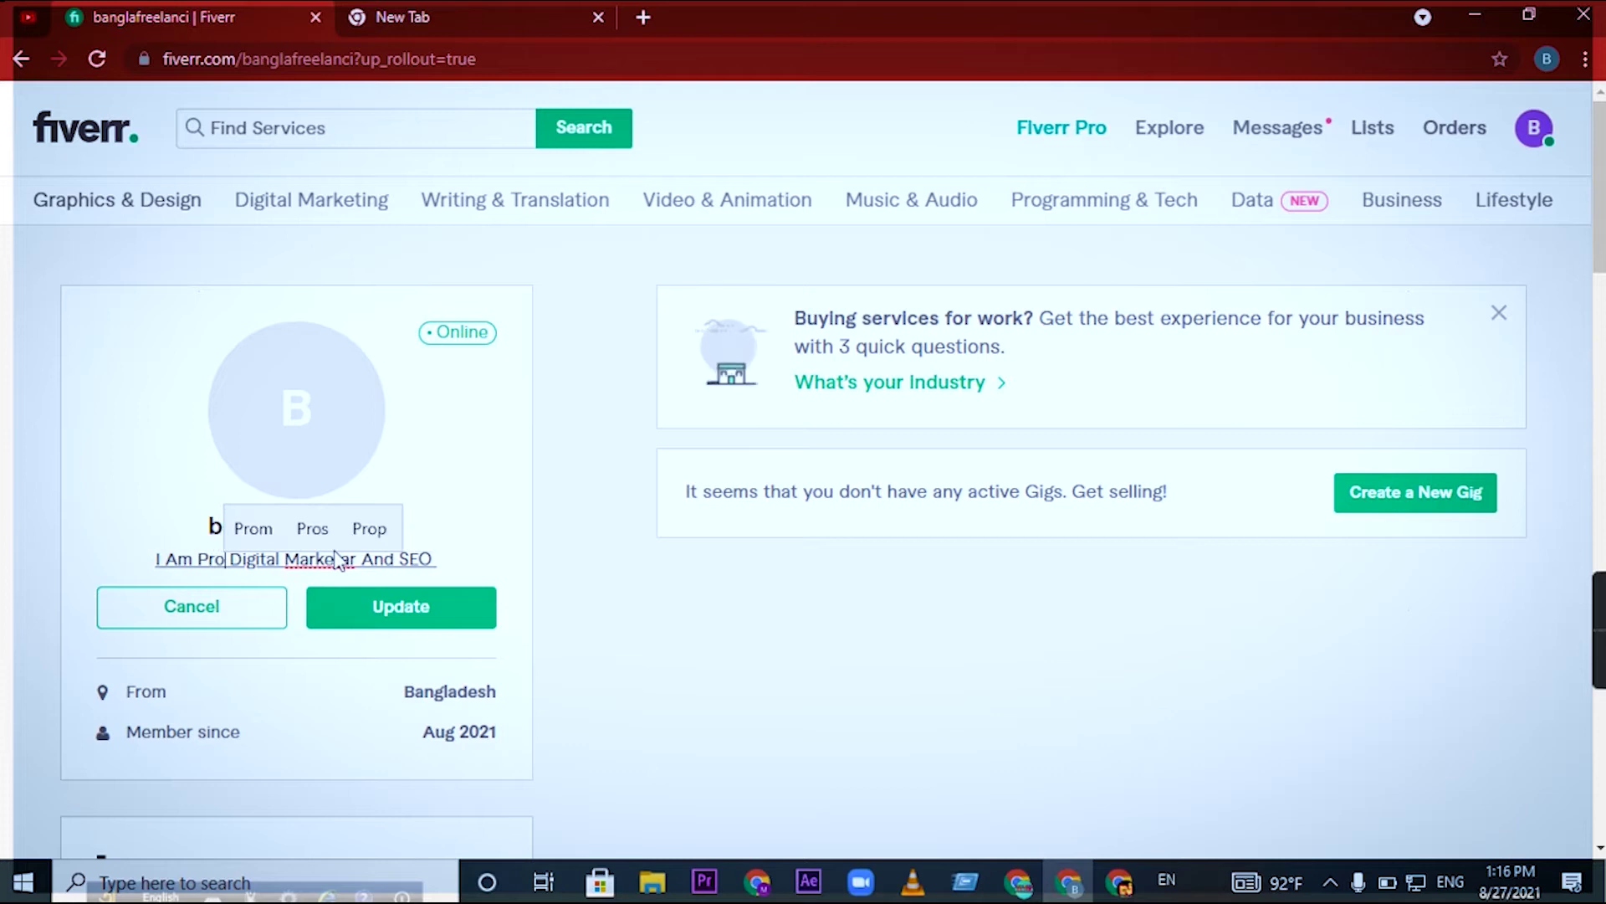
type("e")
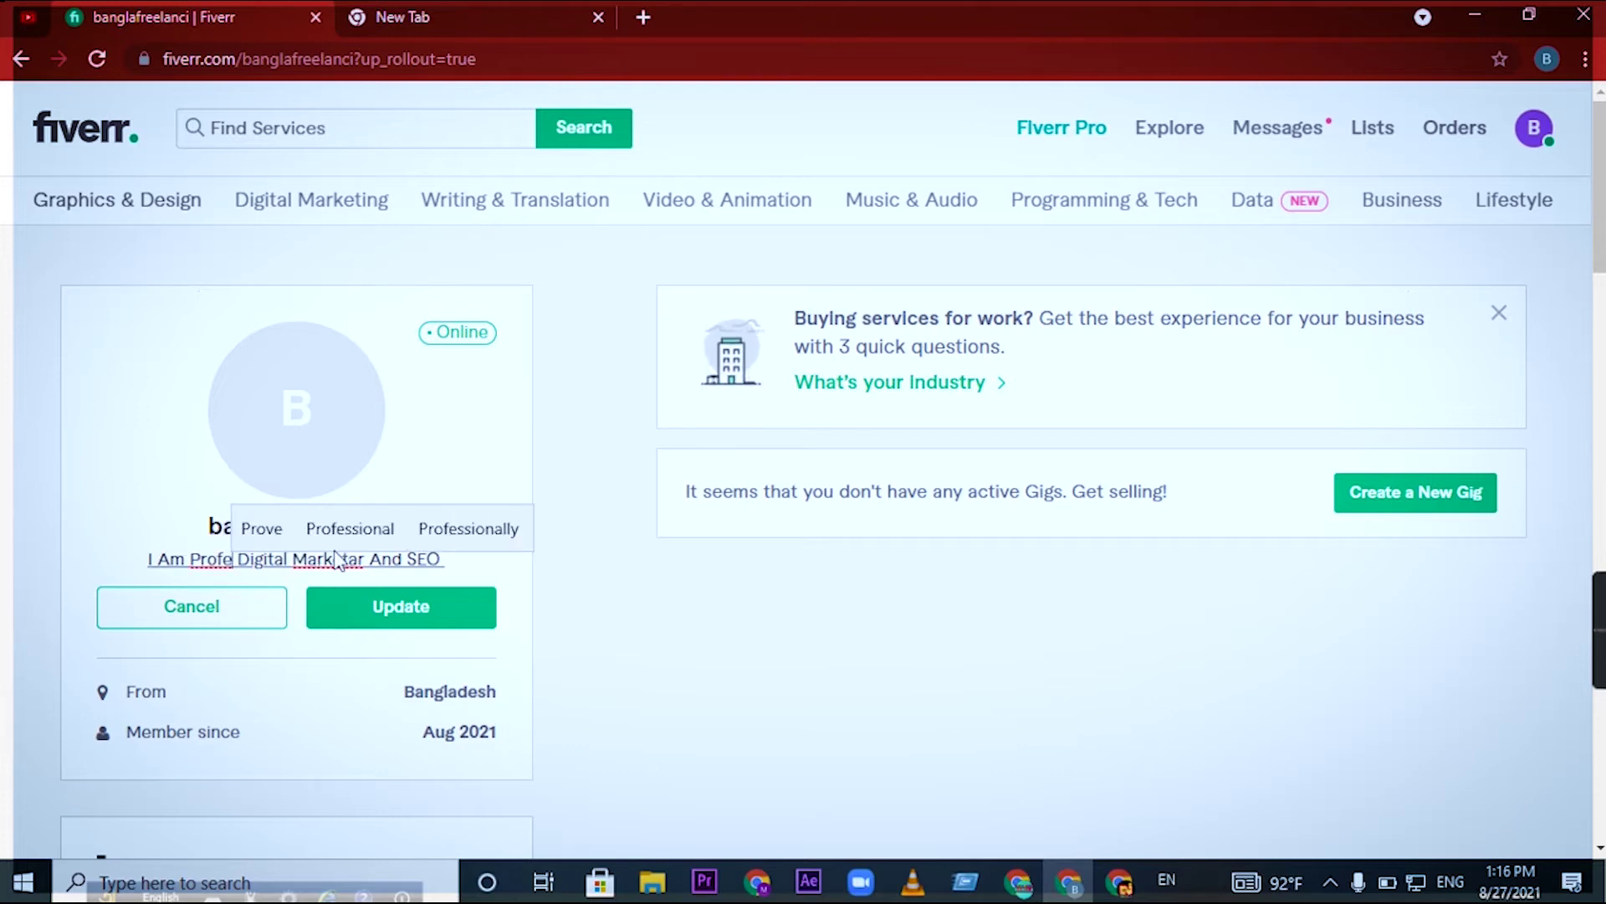
left_click(454, 526)
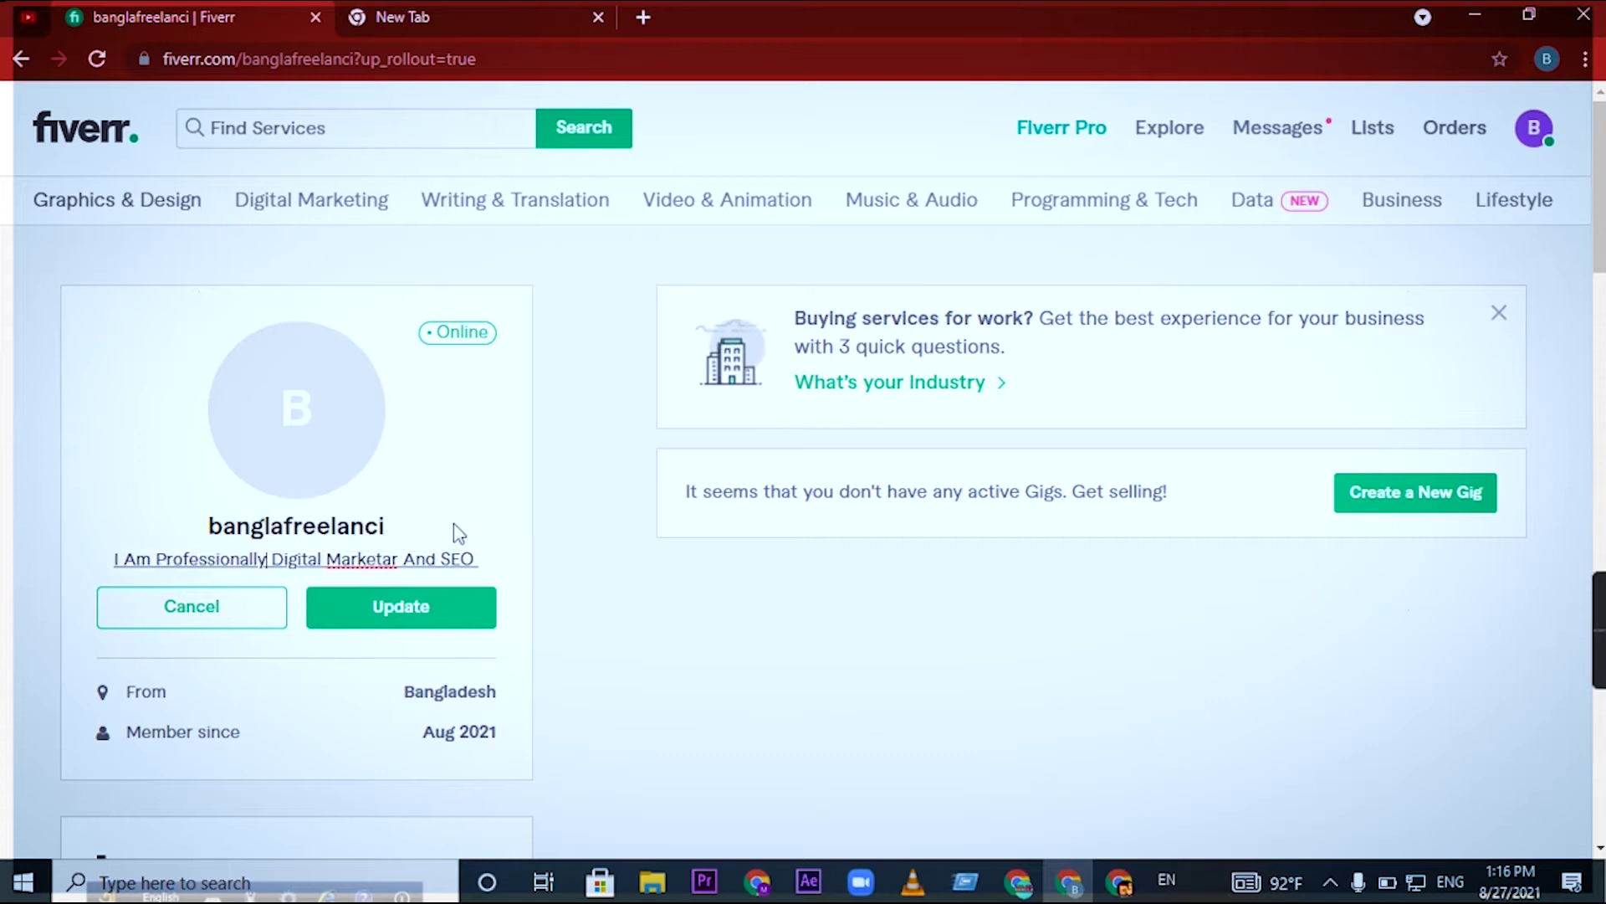
right_click(394, 558)
left_click(538, 255)
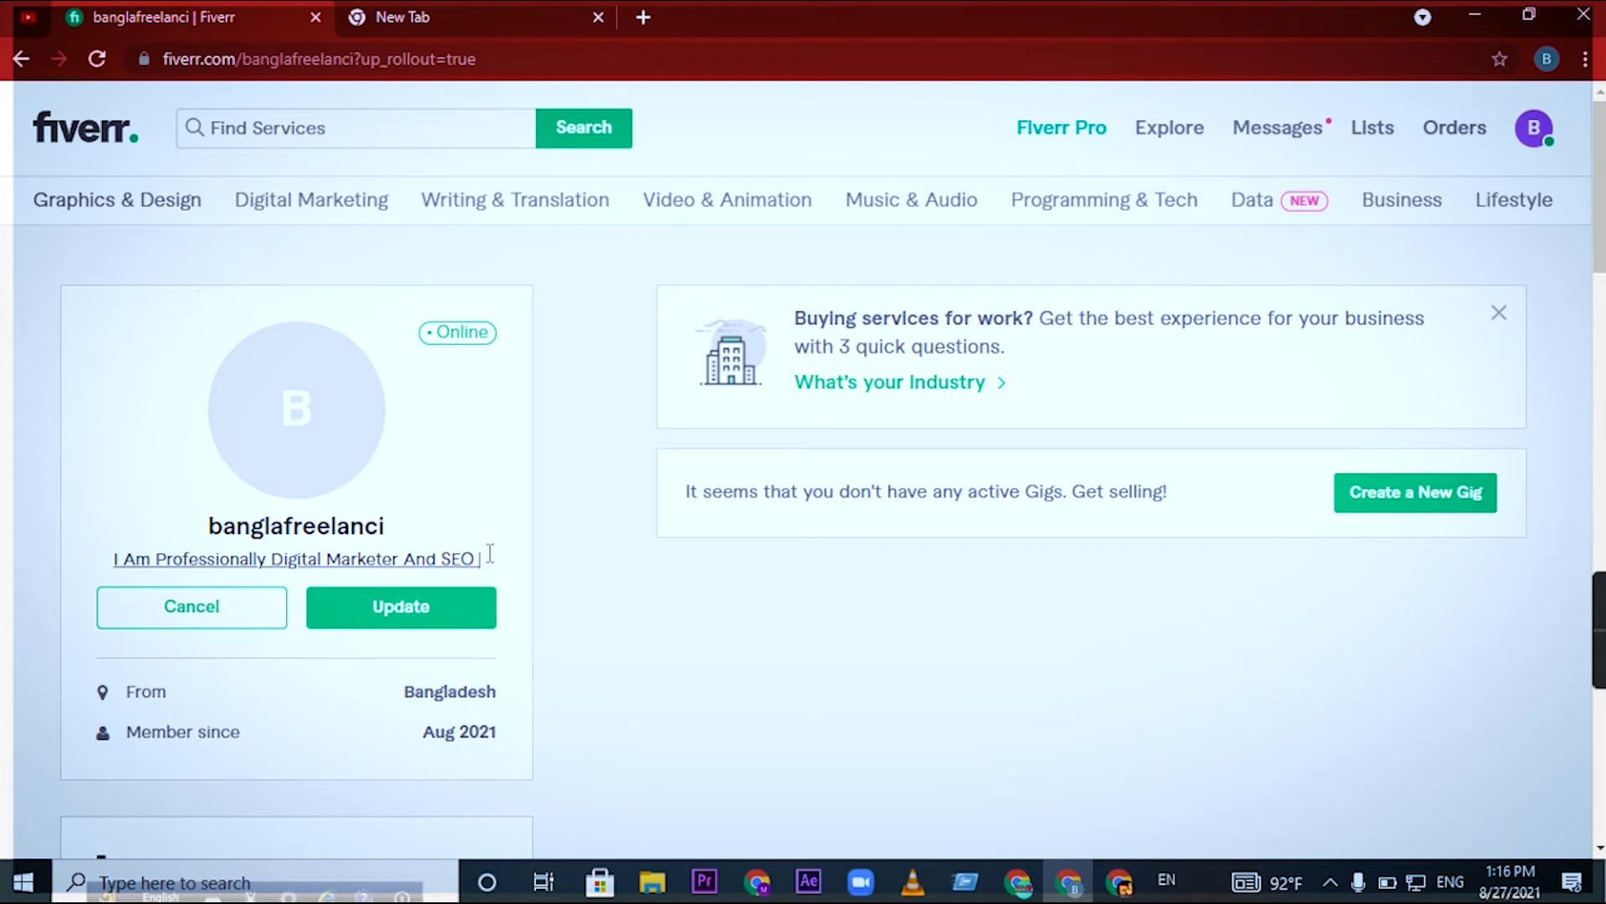
Add the correctly spelled word "Expert" to the end of the profile tagline and save it.
type("E")
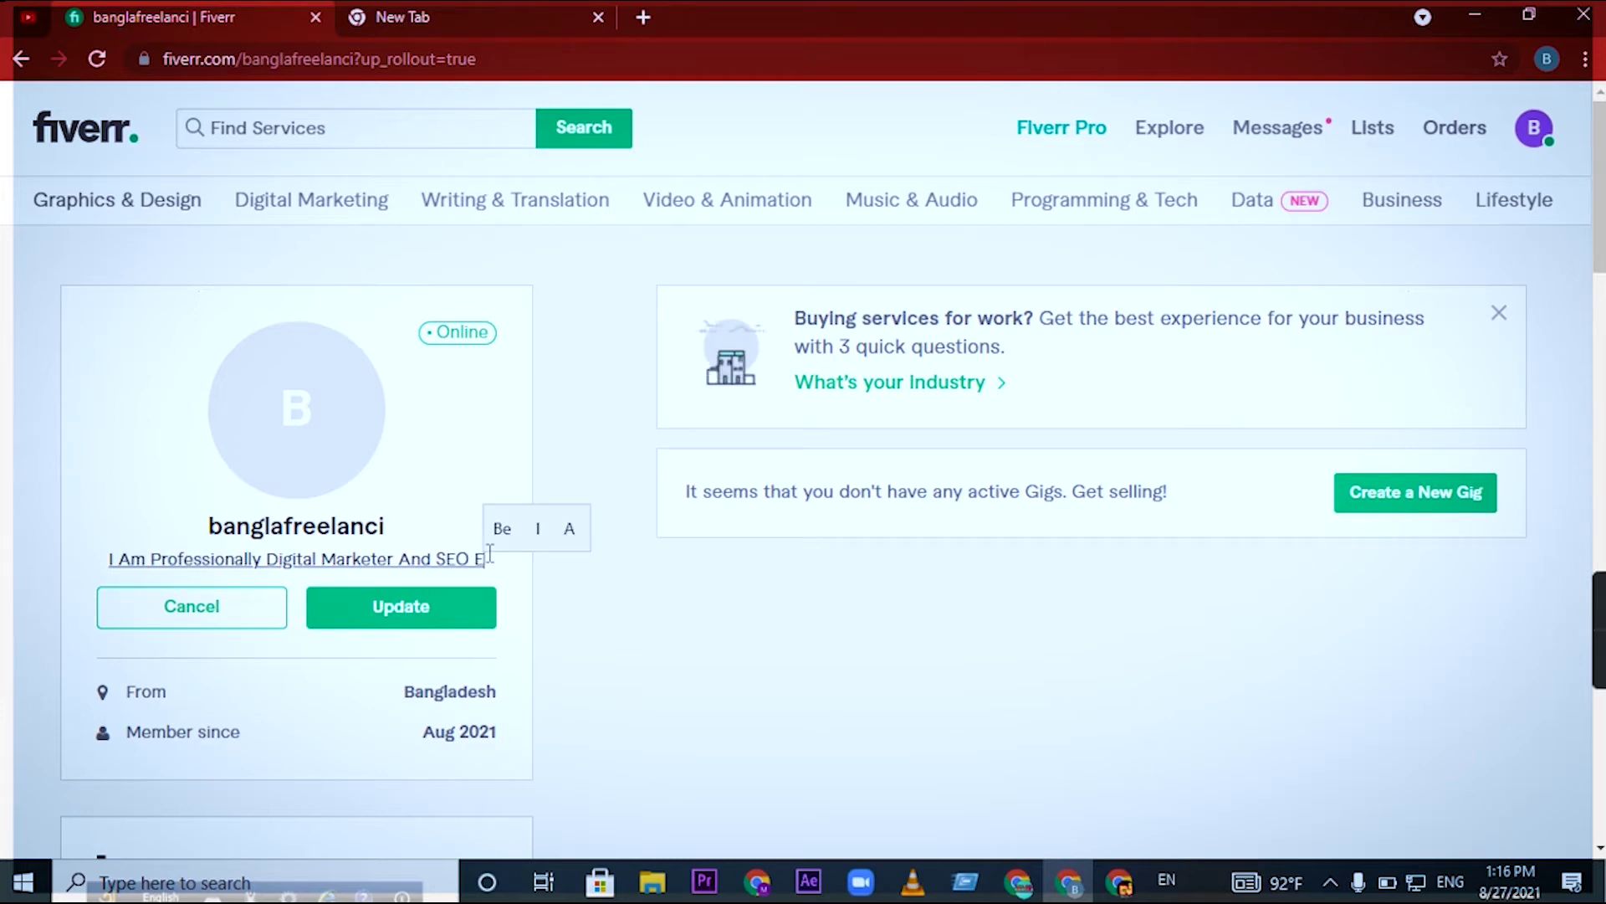
type("xpart")
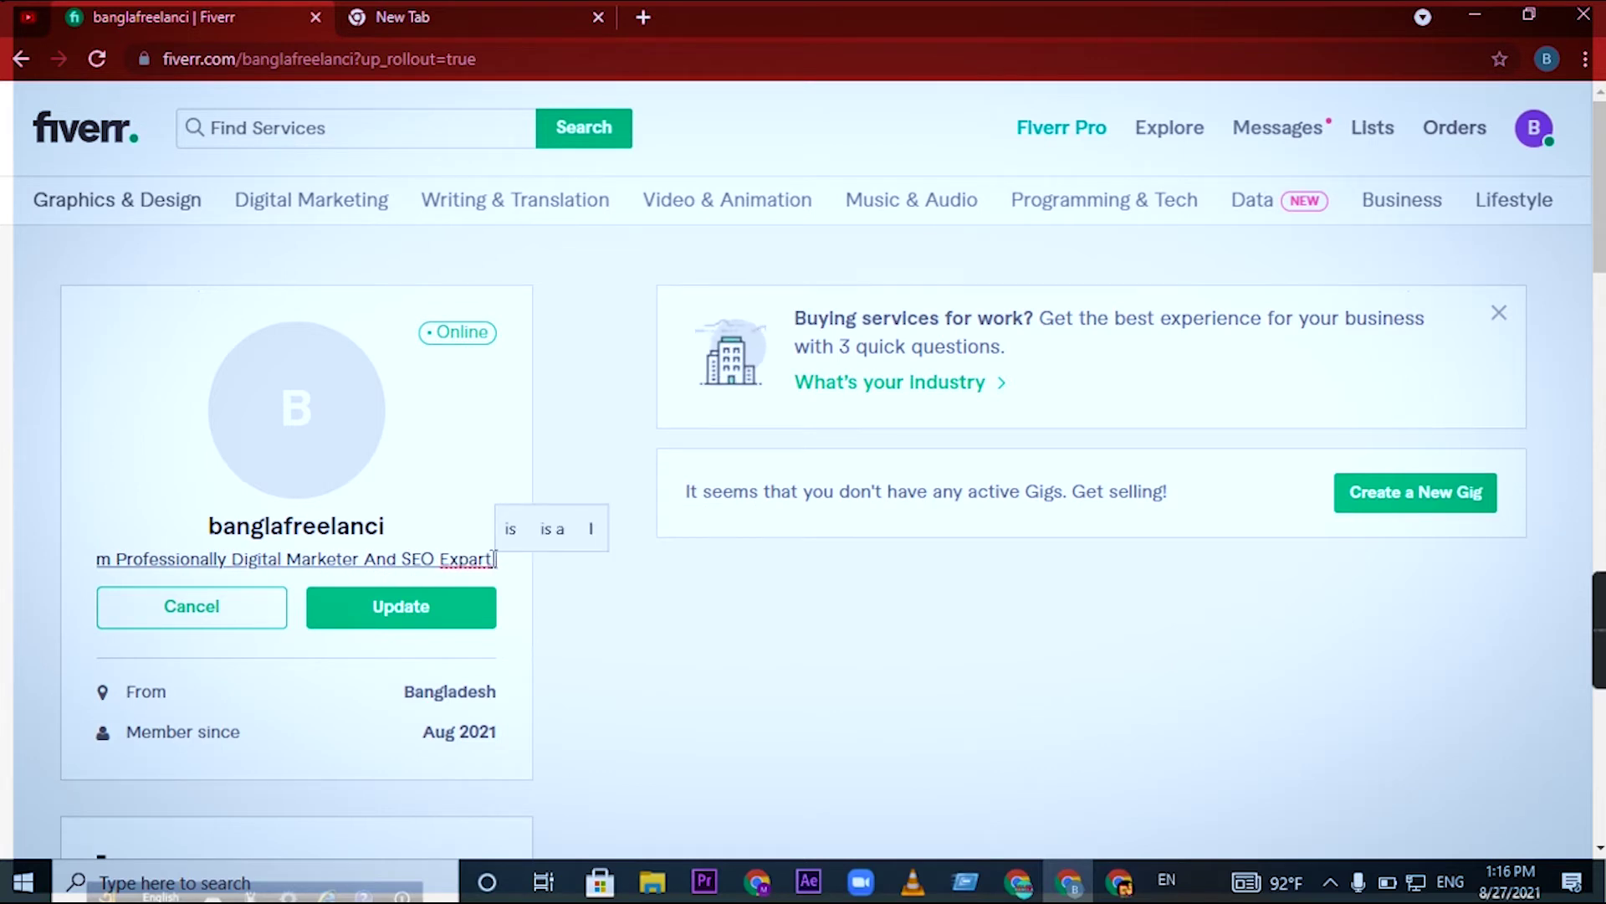
right_click(492, 559)
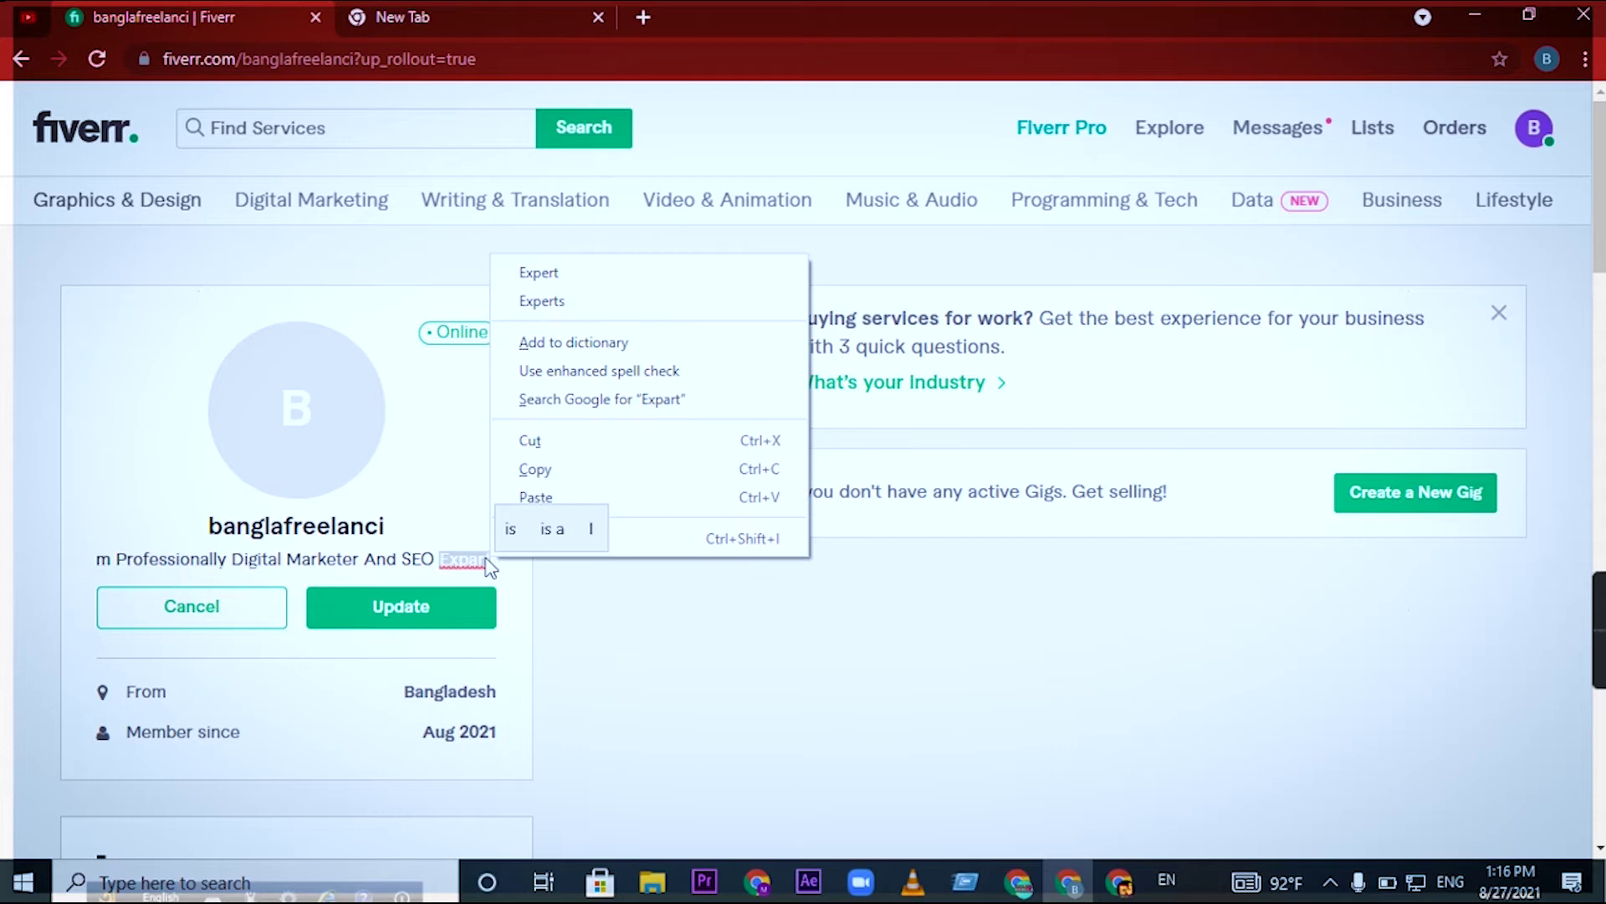
left_click(577, 272)
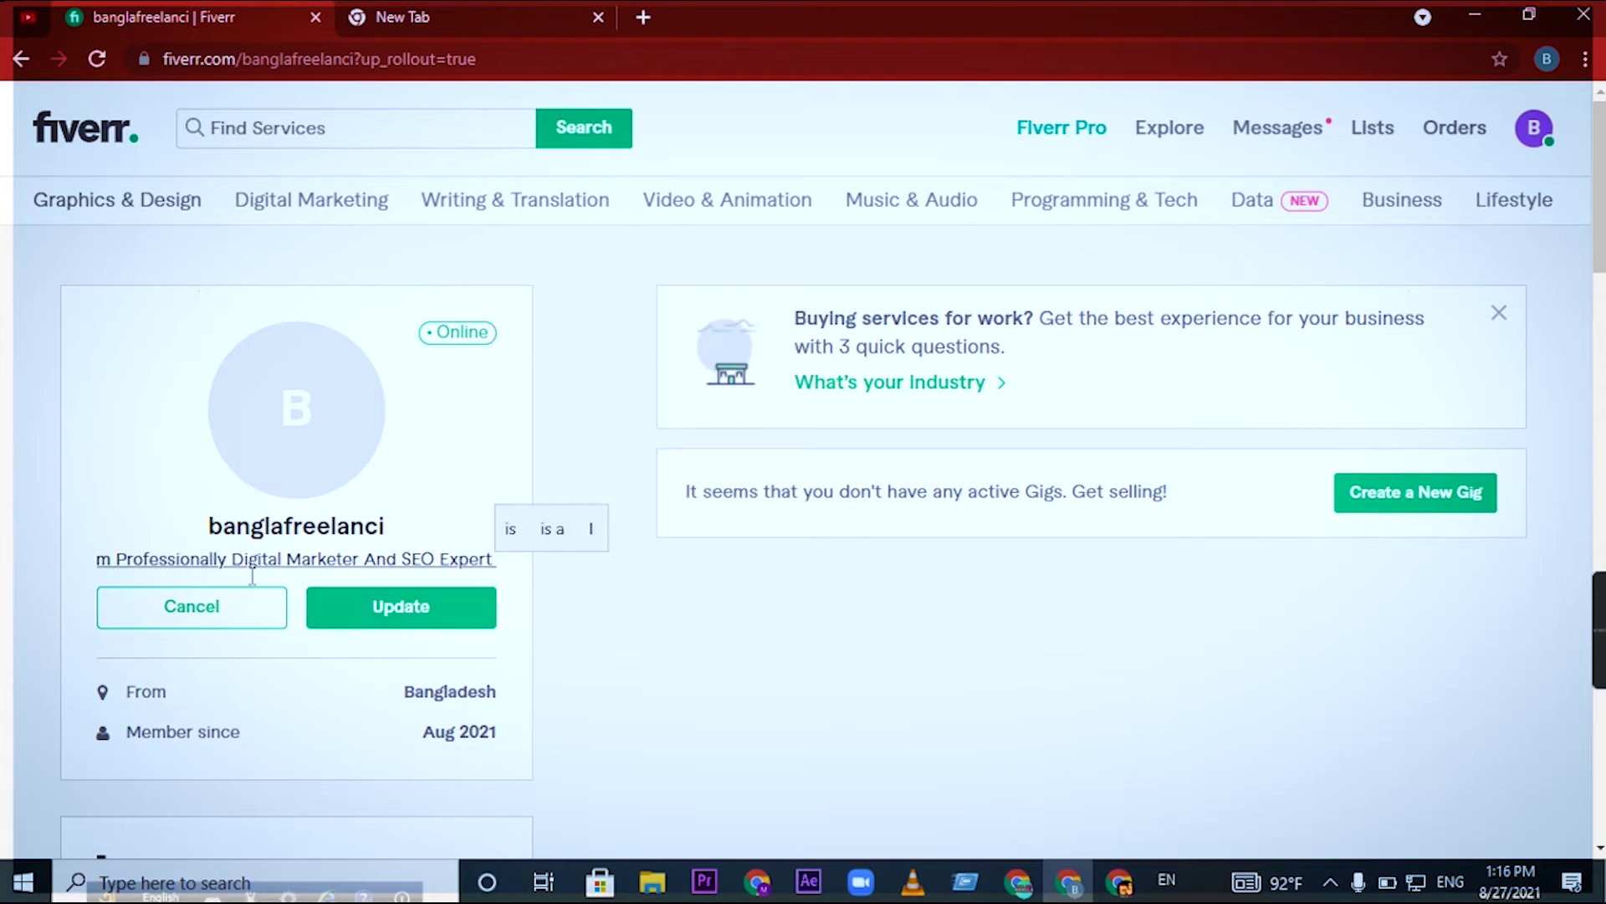
left_click(429, 621)
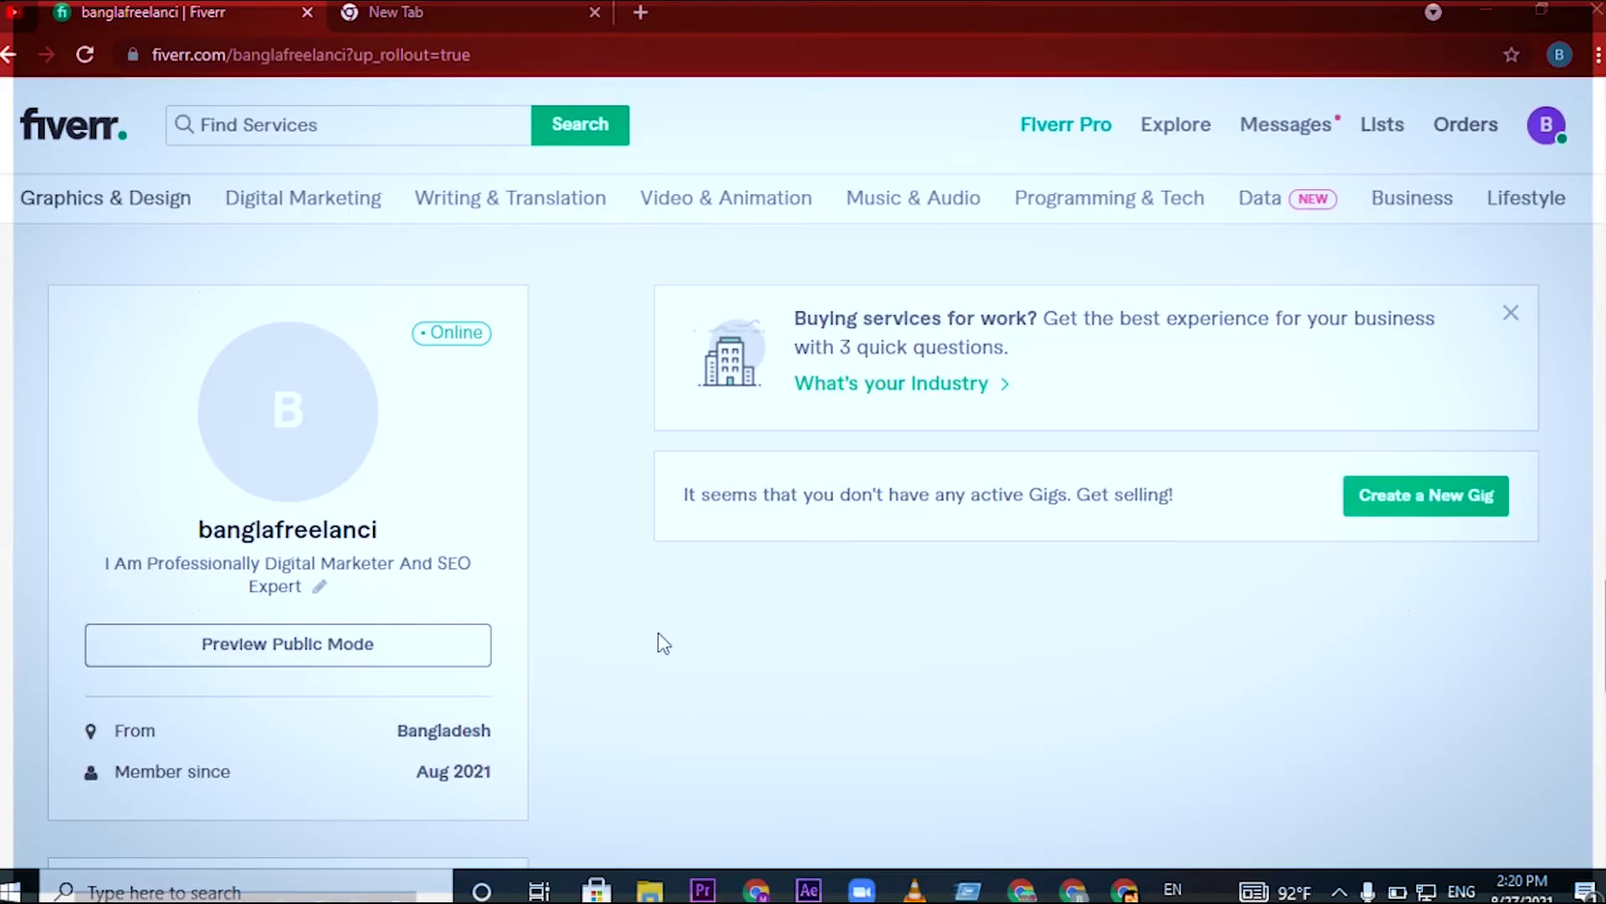
Look through the profile page's description, languages, linked accounts and skills sections.
scroll(663, 642, "down", 6)
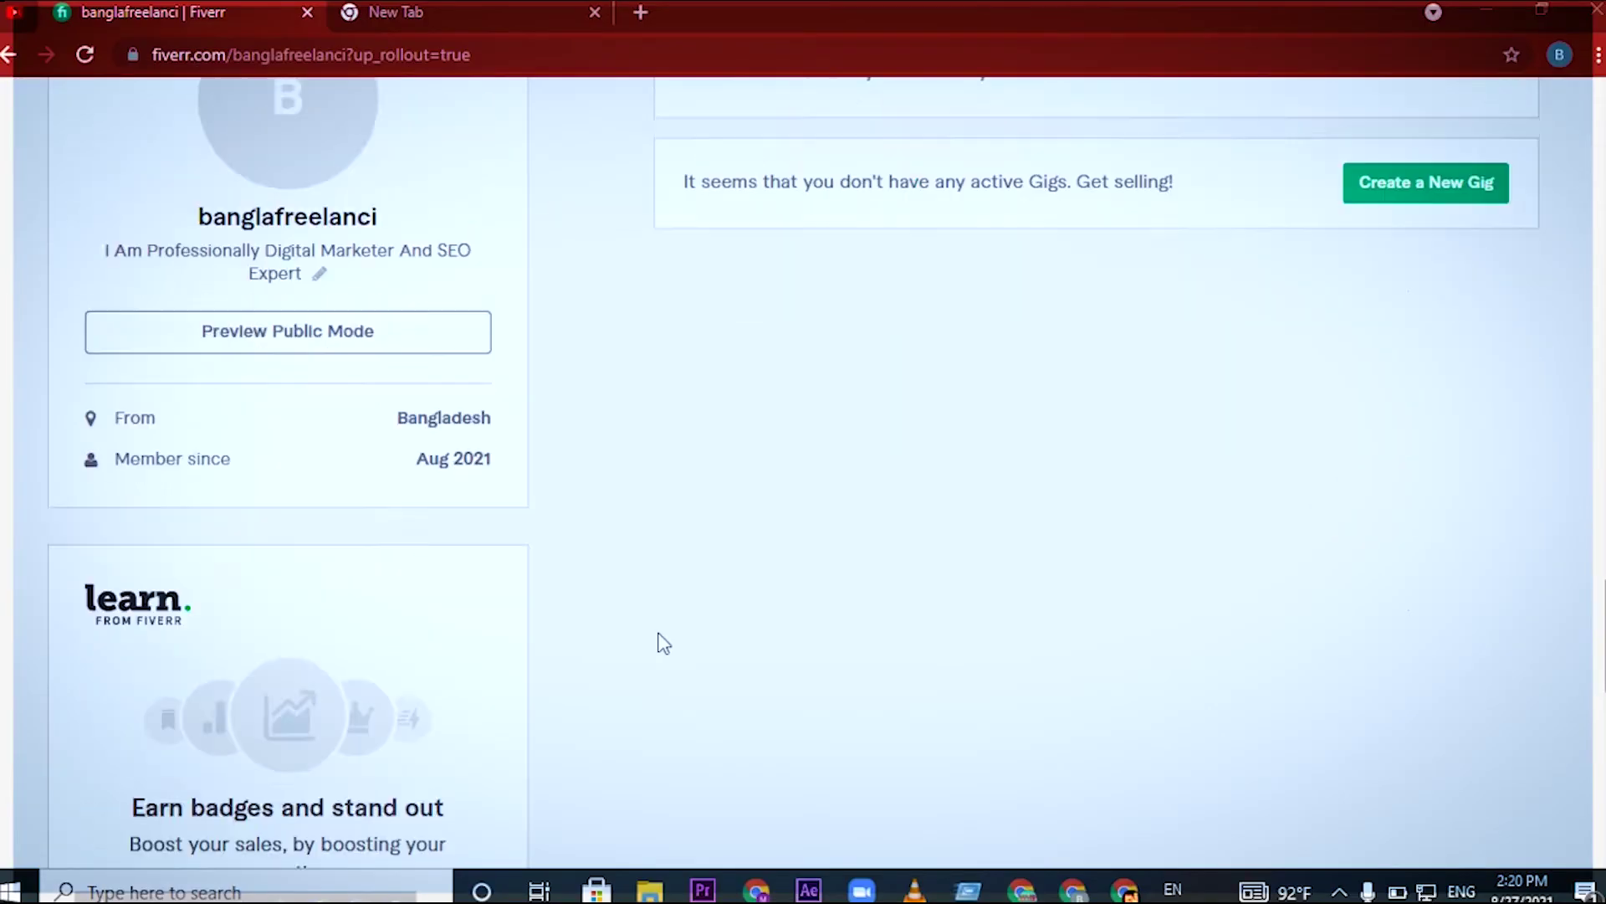
scroll(663, 643, "down", 6)
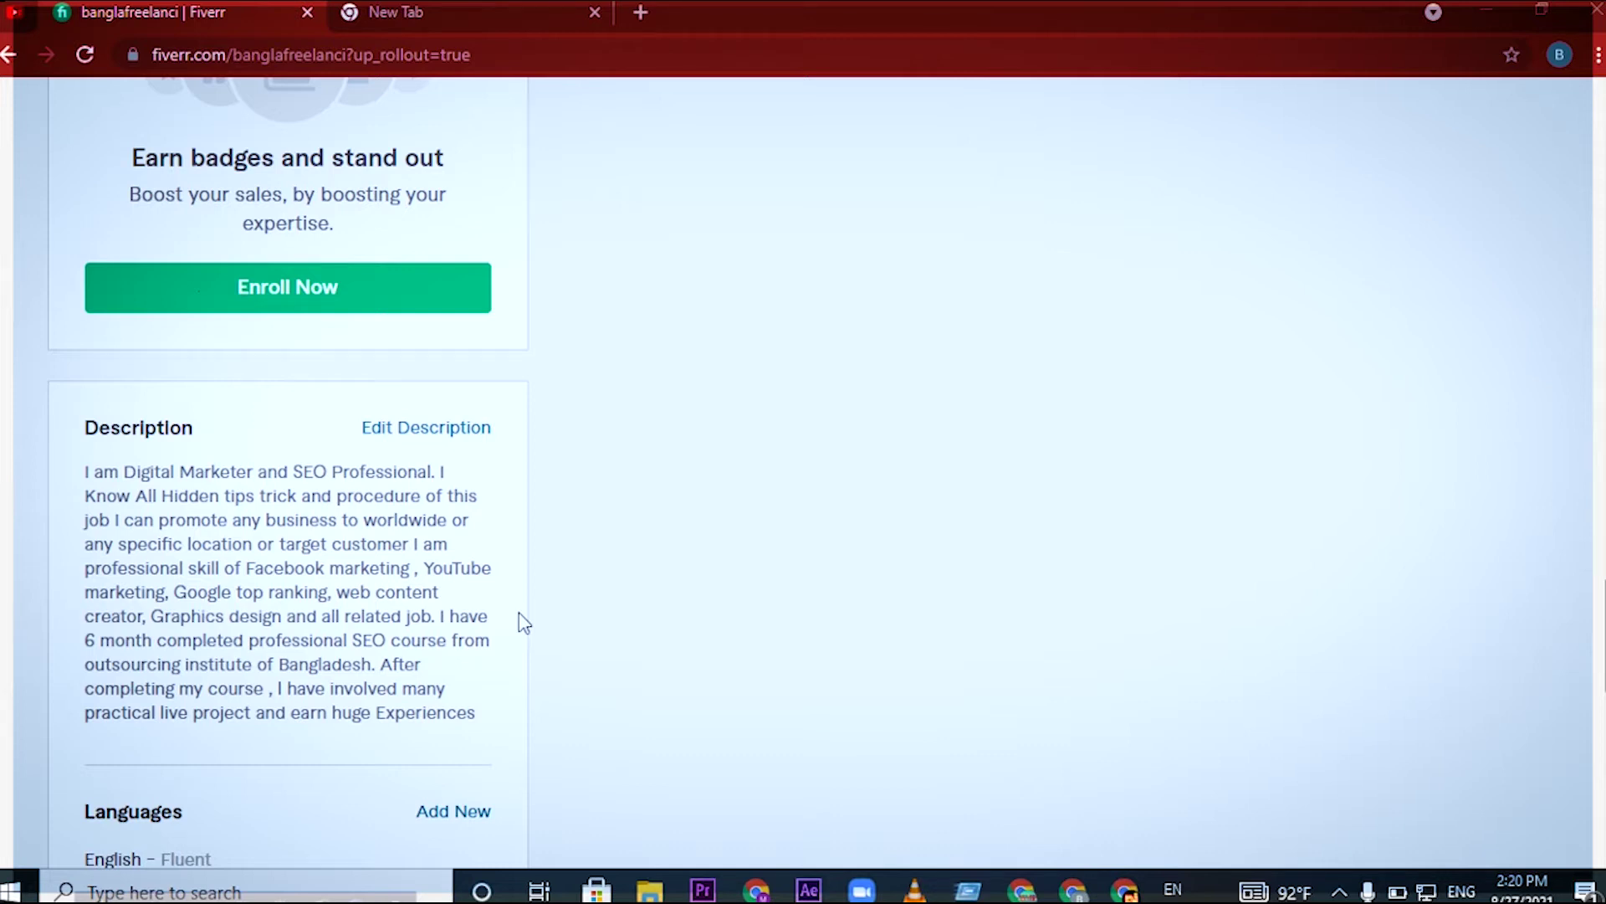
scroll(523, 623, "down", 1)
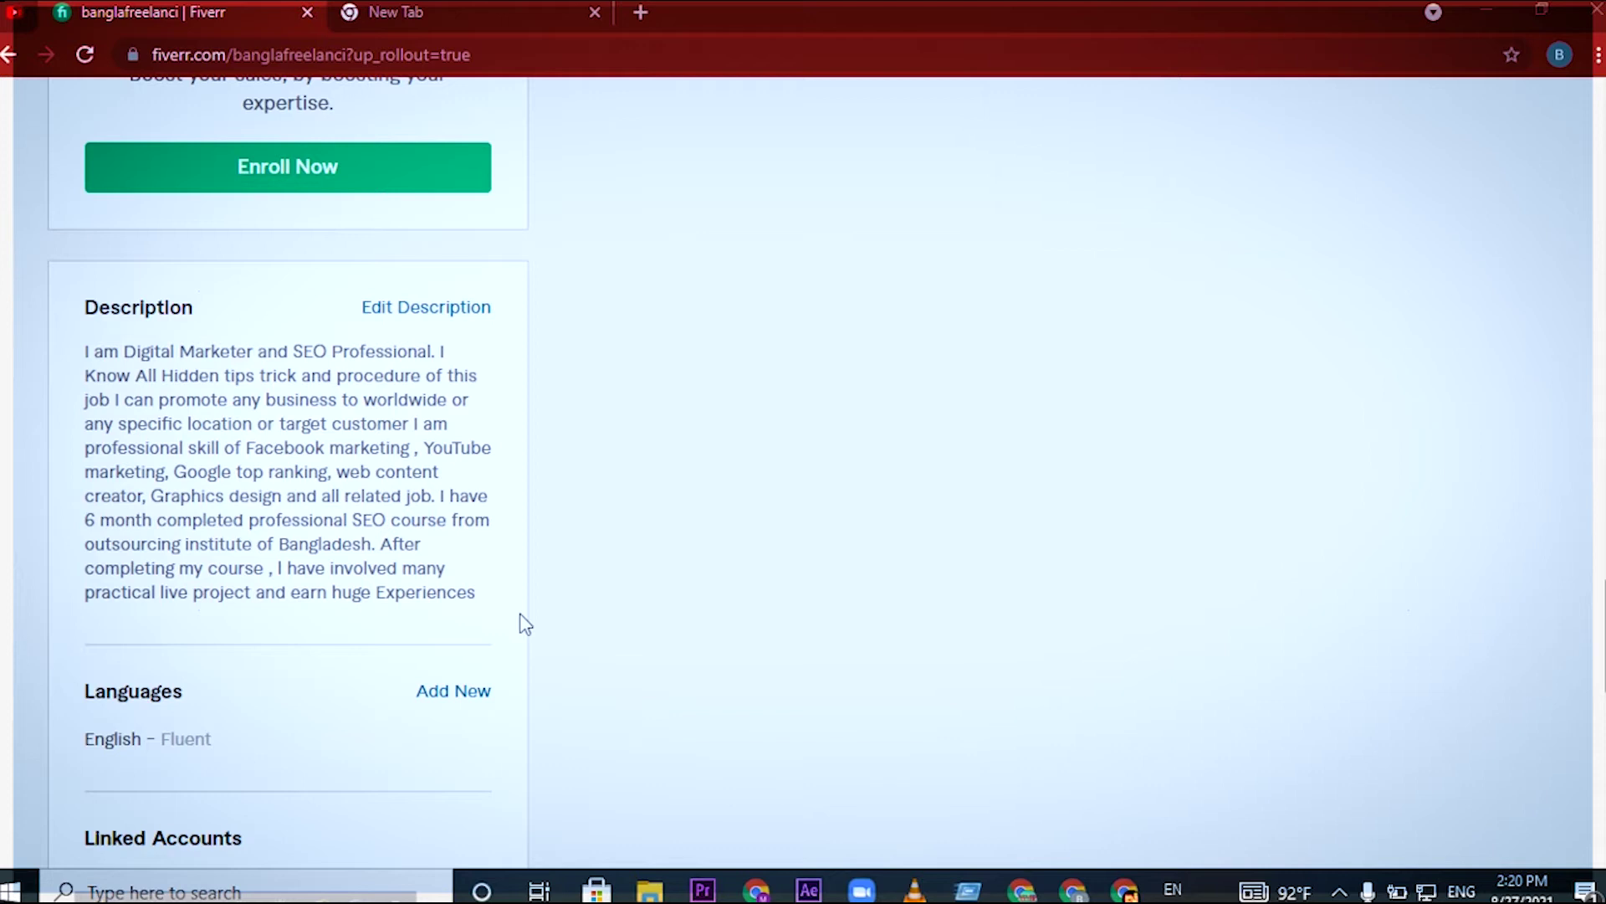
scroll(525, 624, "down", 3)
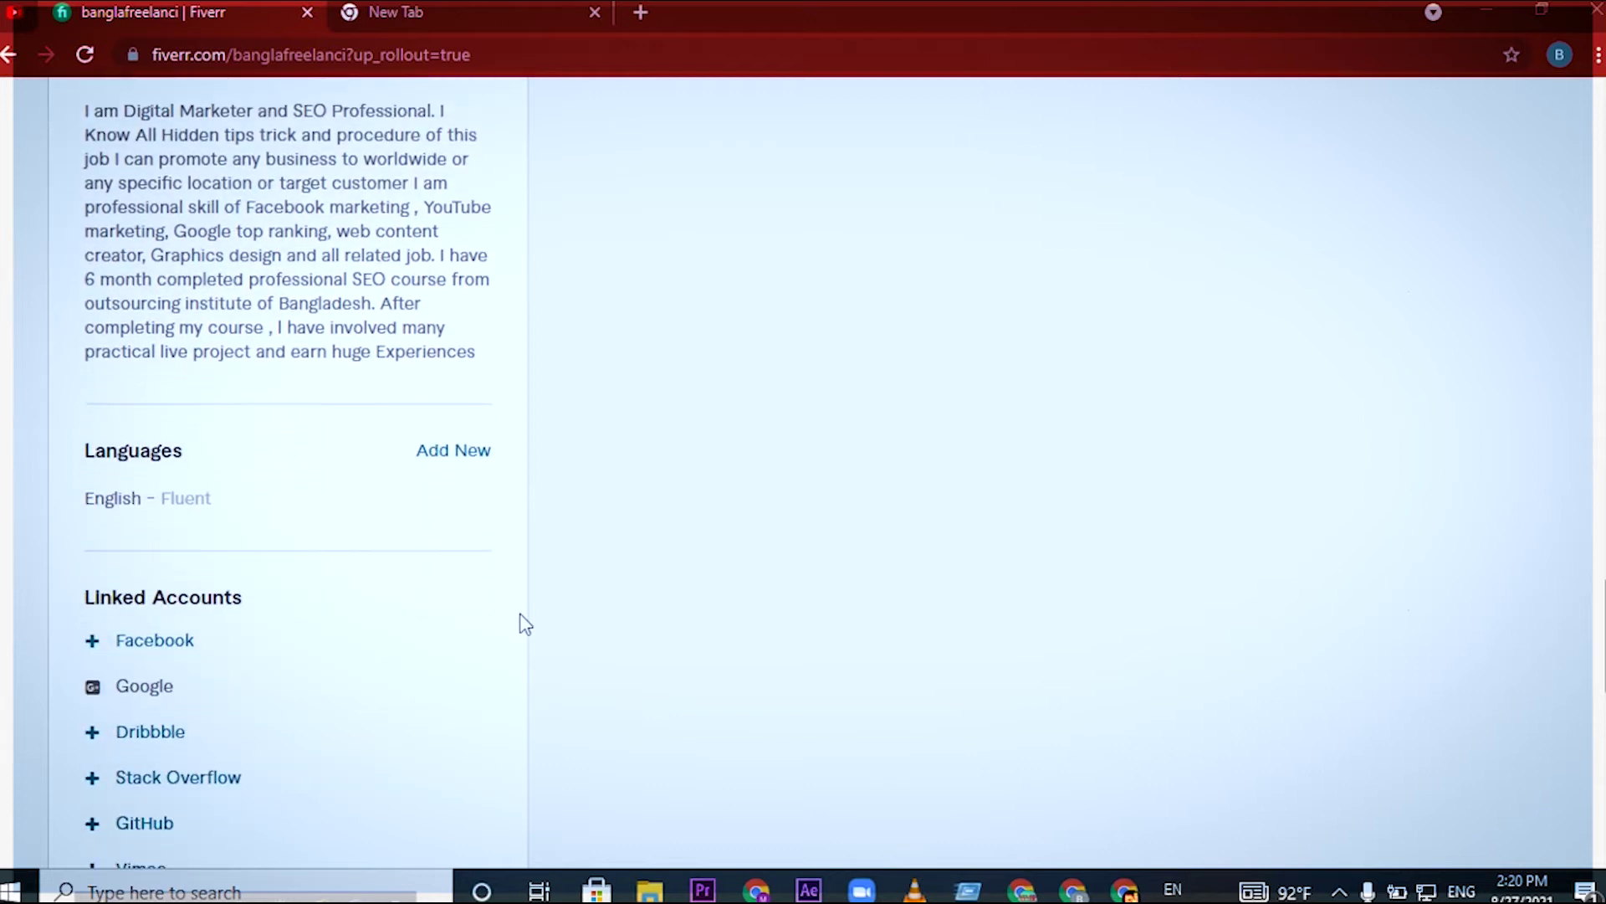
scroll(524, 624, "down", 3)
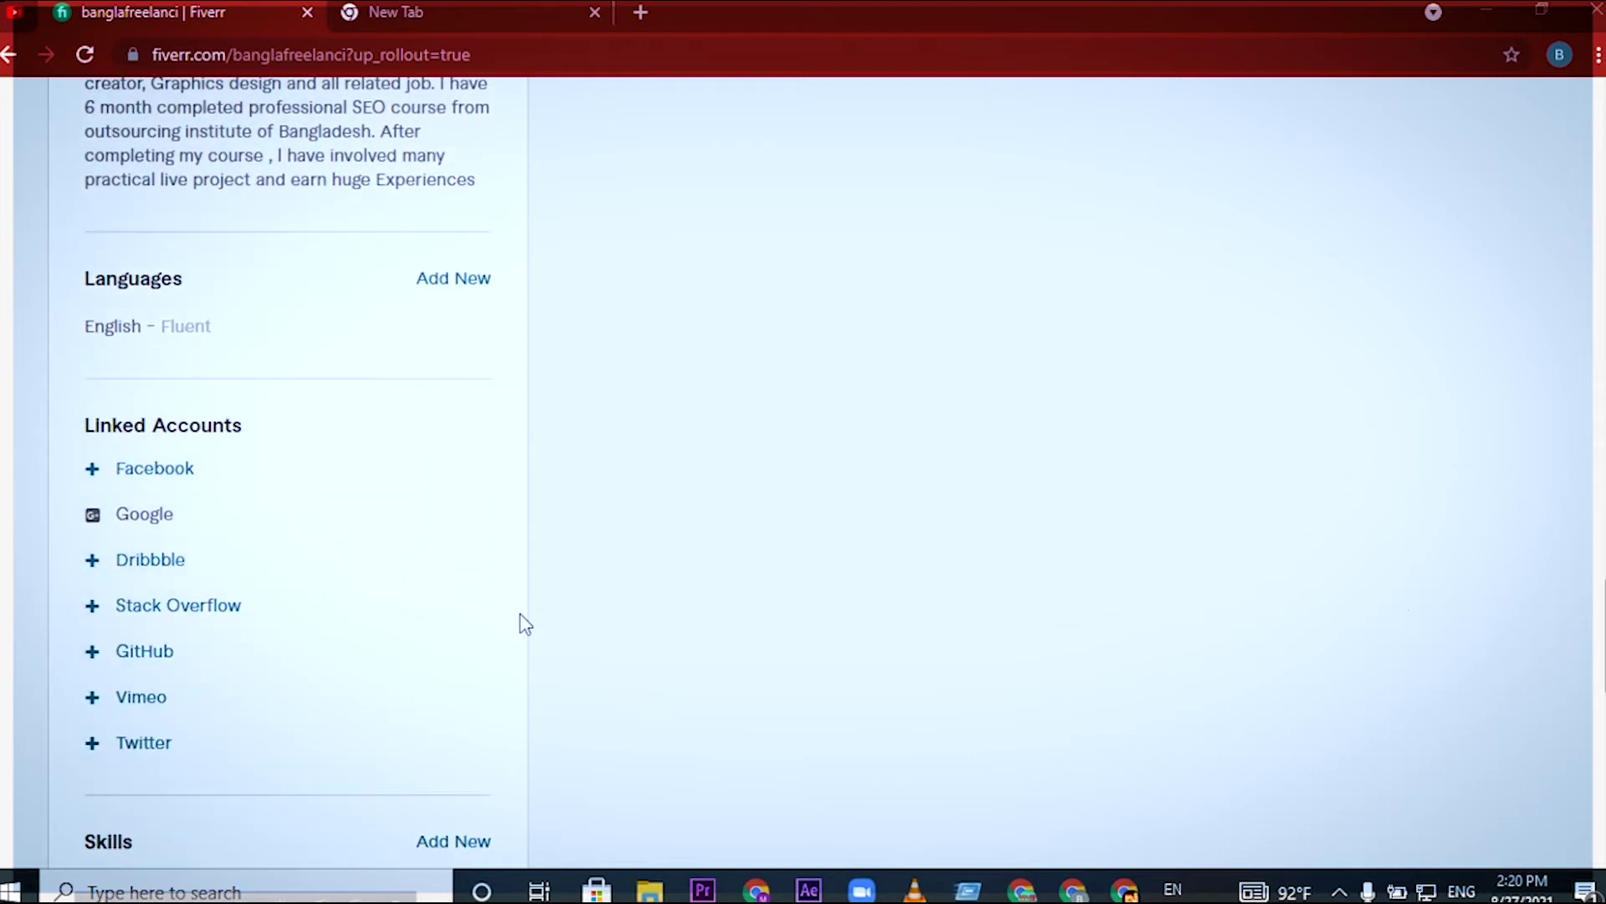
scroll(525, 624, "down", 3)
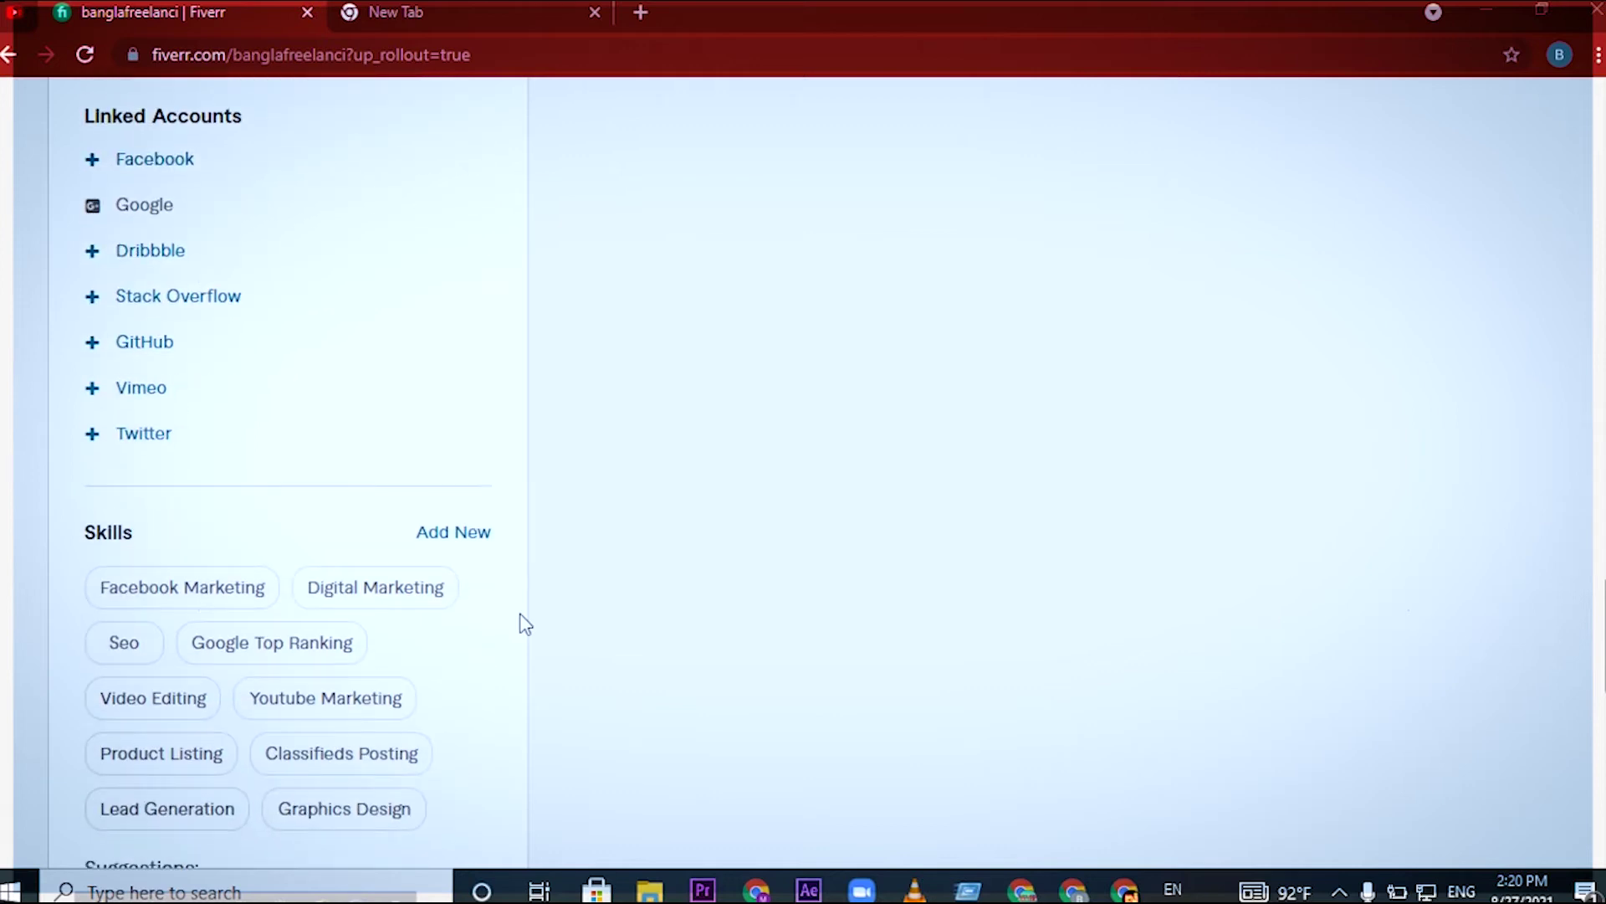
scroll(524, 624, "up", 9)
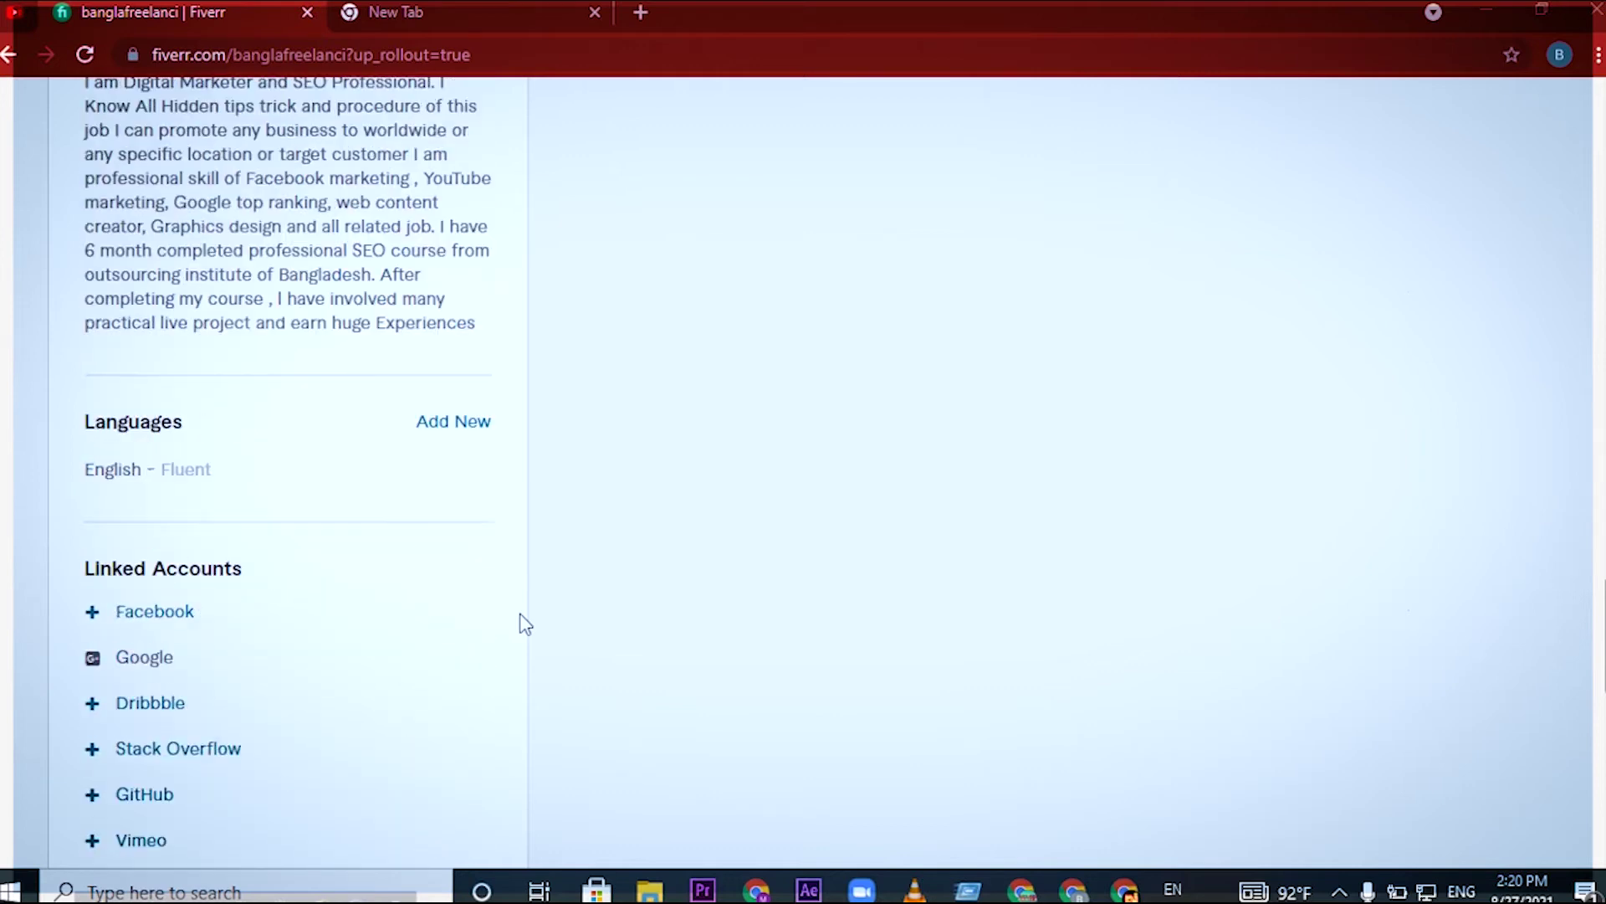
scroll(524, 624, "up", 2)
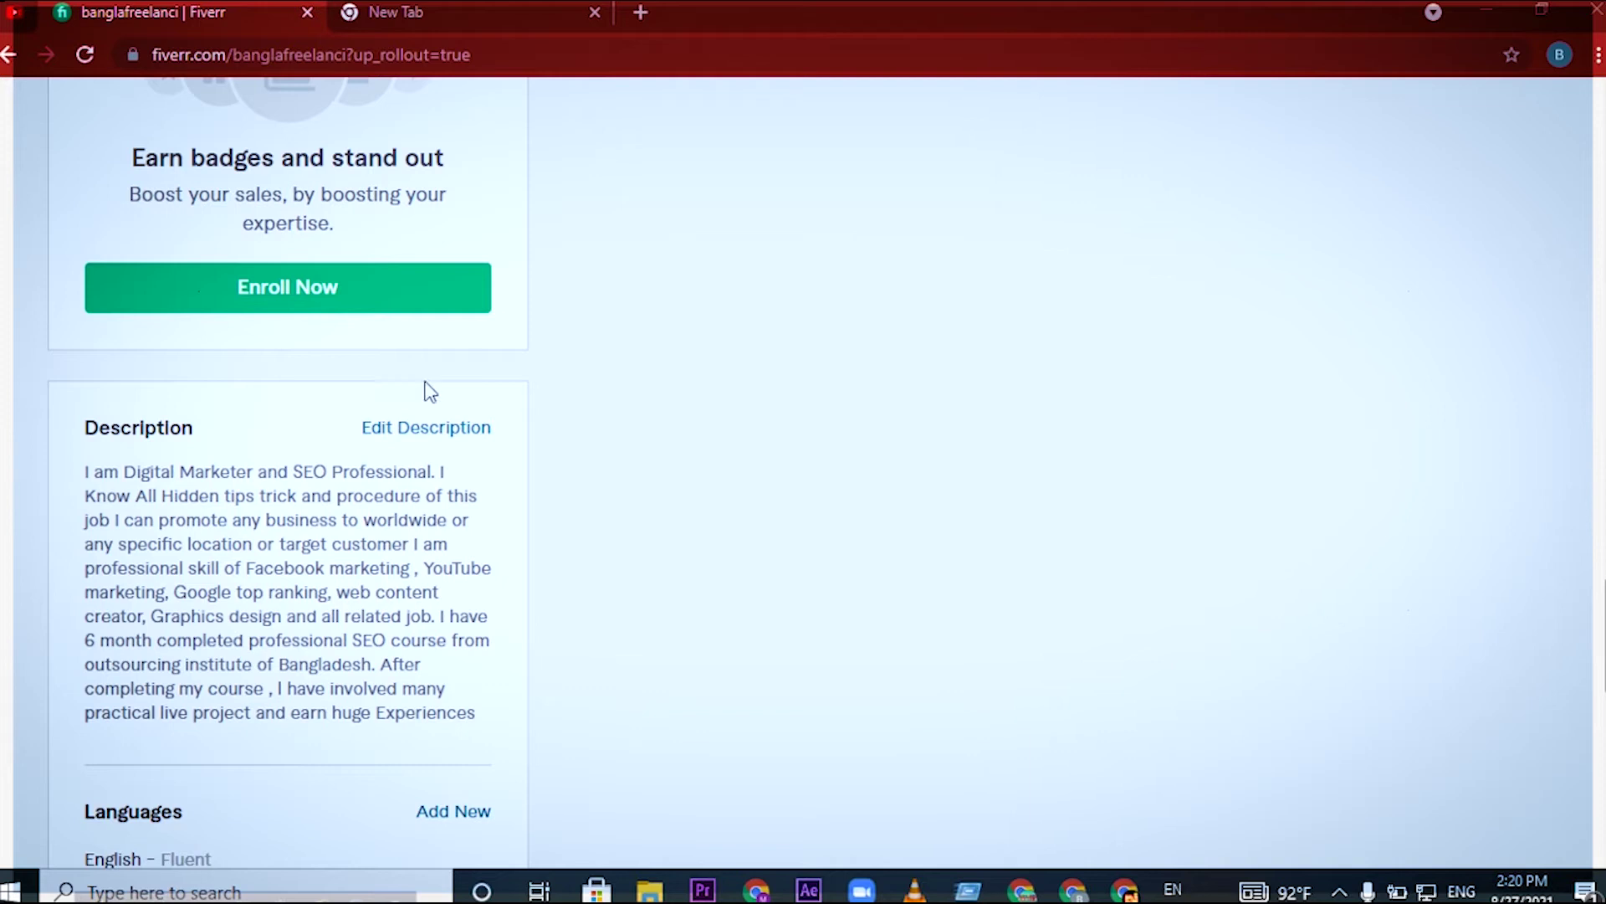
Open the profile description for editing, read through its full text and save it unchanged.
left_click(430, 433)
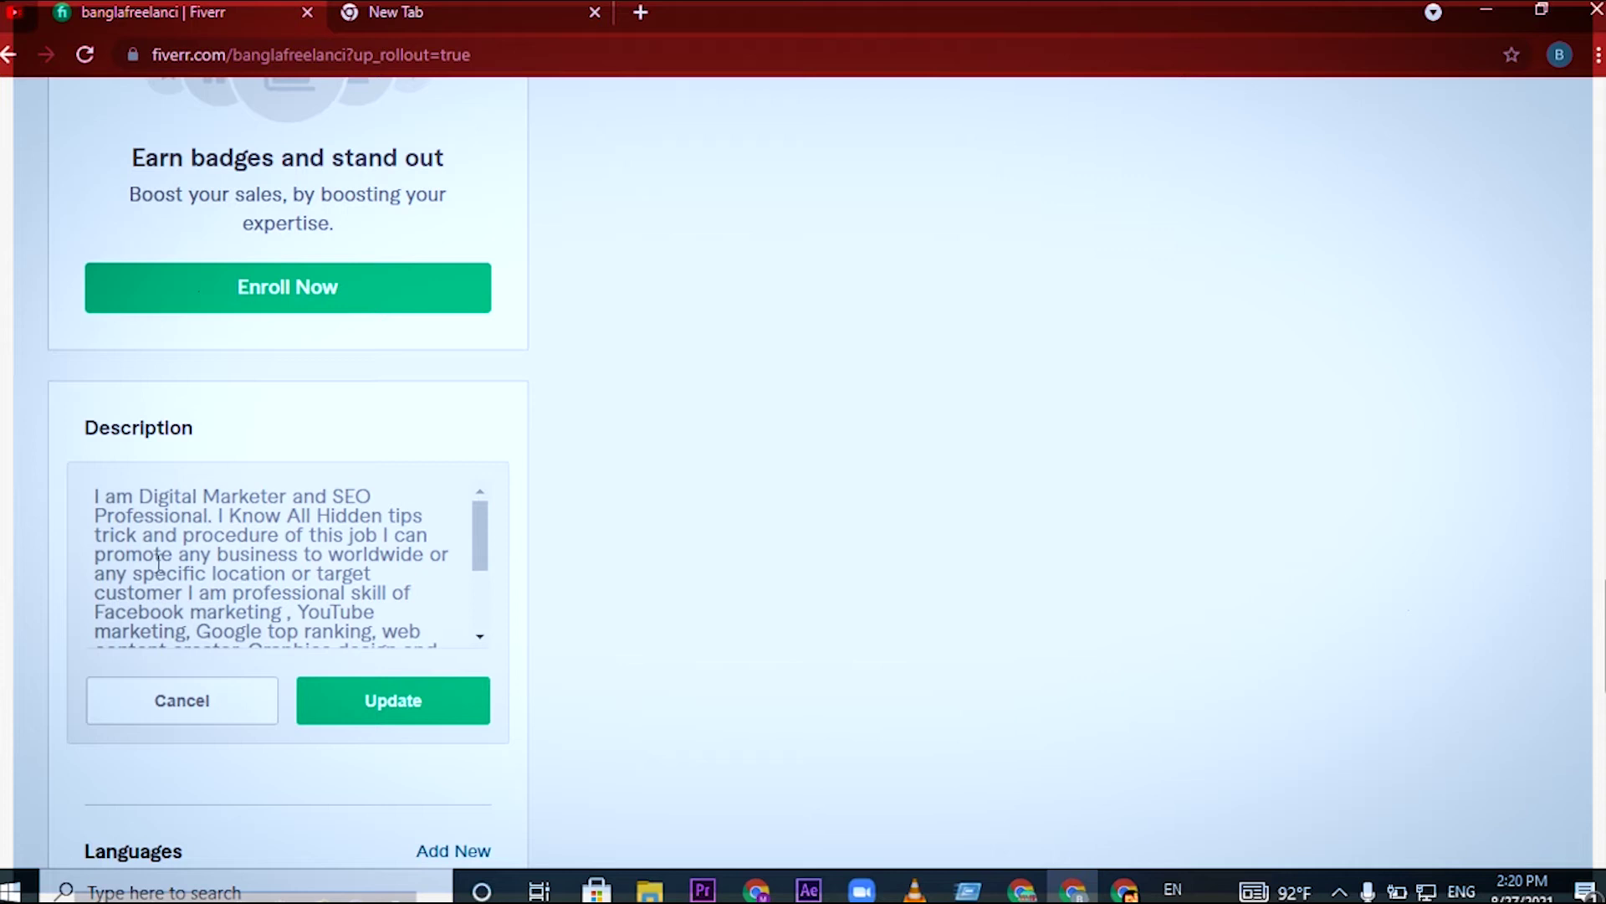
scroll(454, 581, "down", 3)
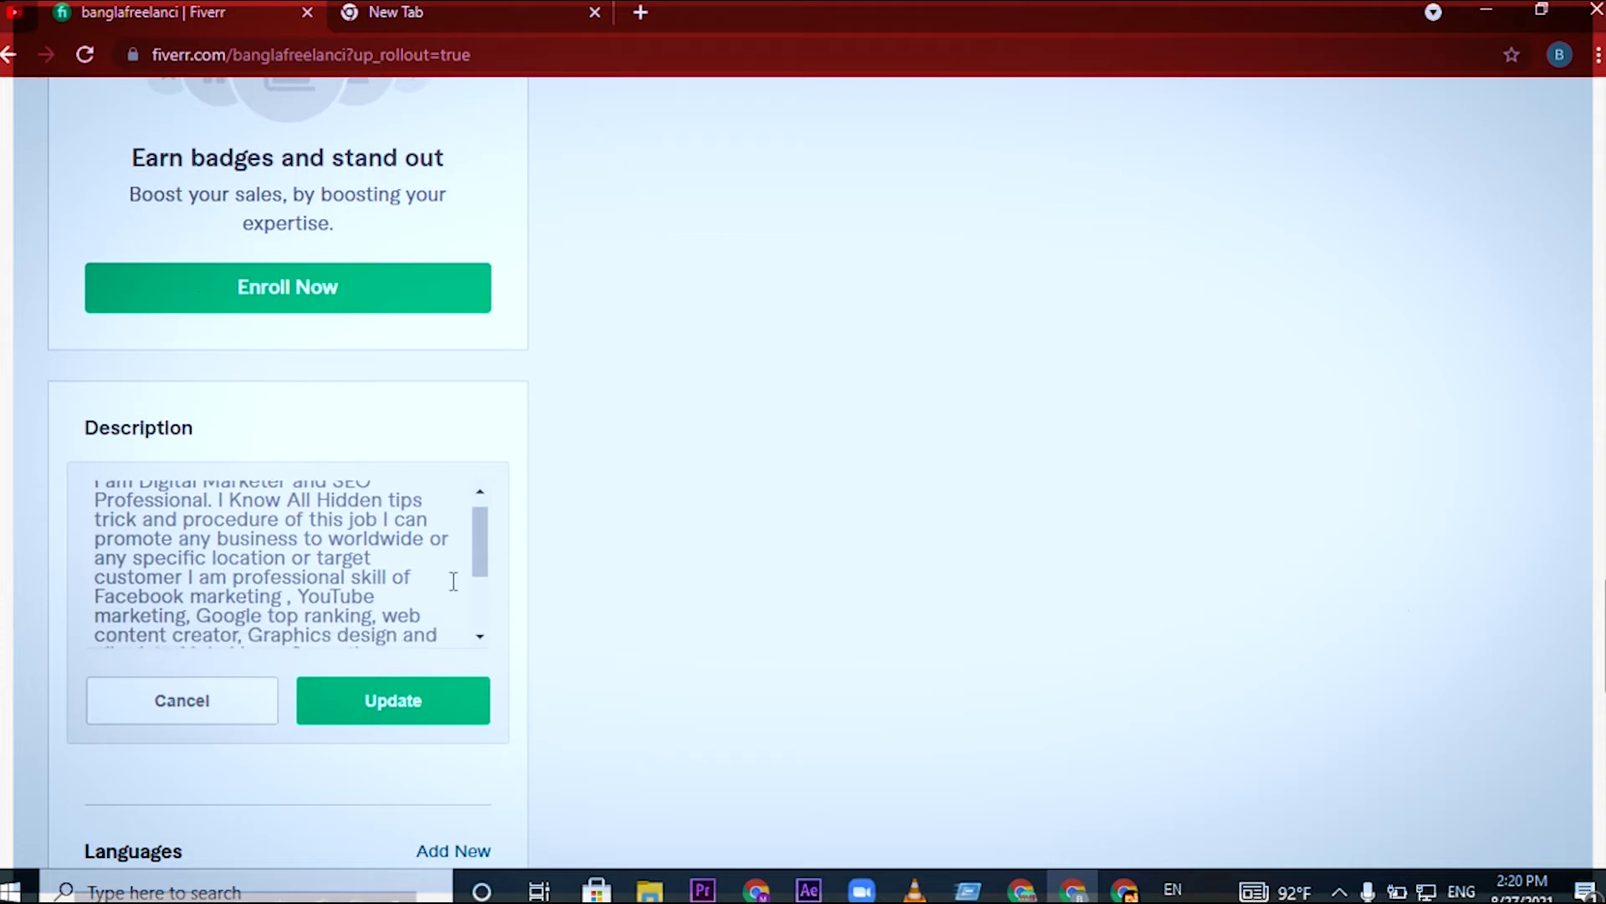
scroll(453, 581, "down", 6)
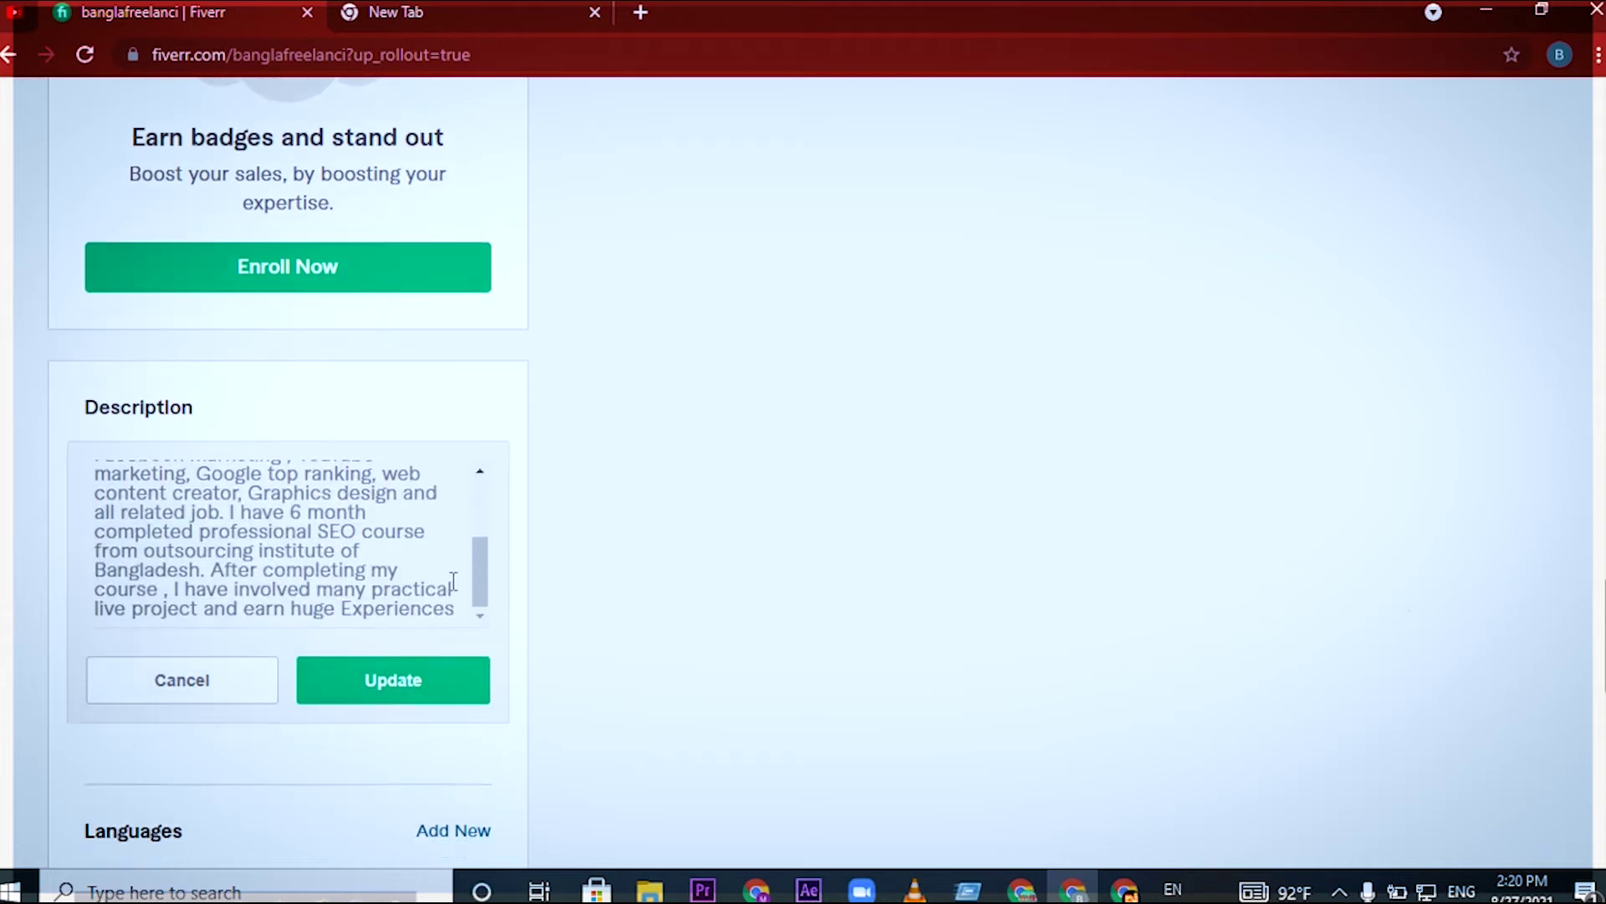
scroll(453, 580, "up", 7)
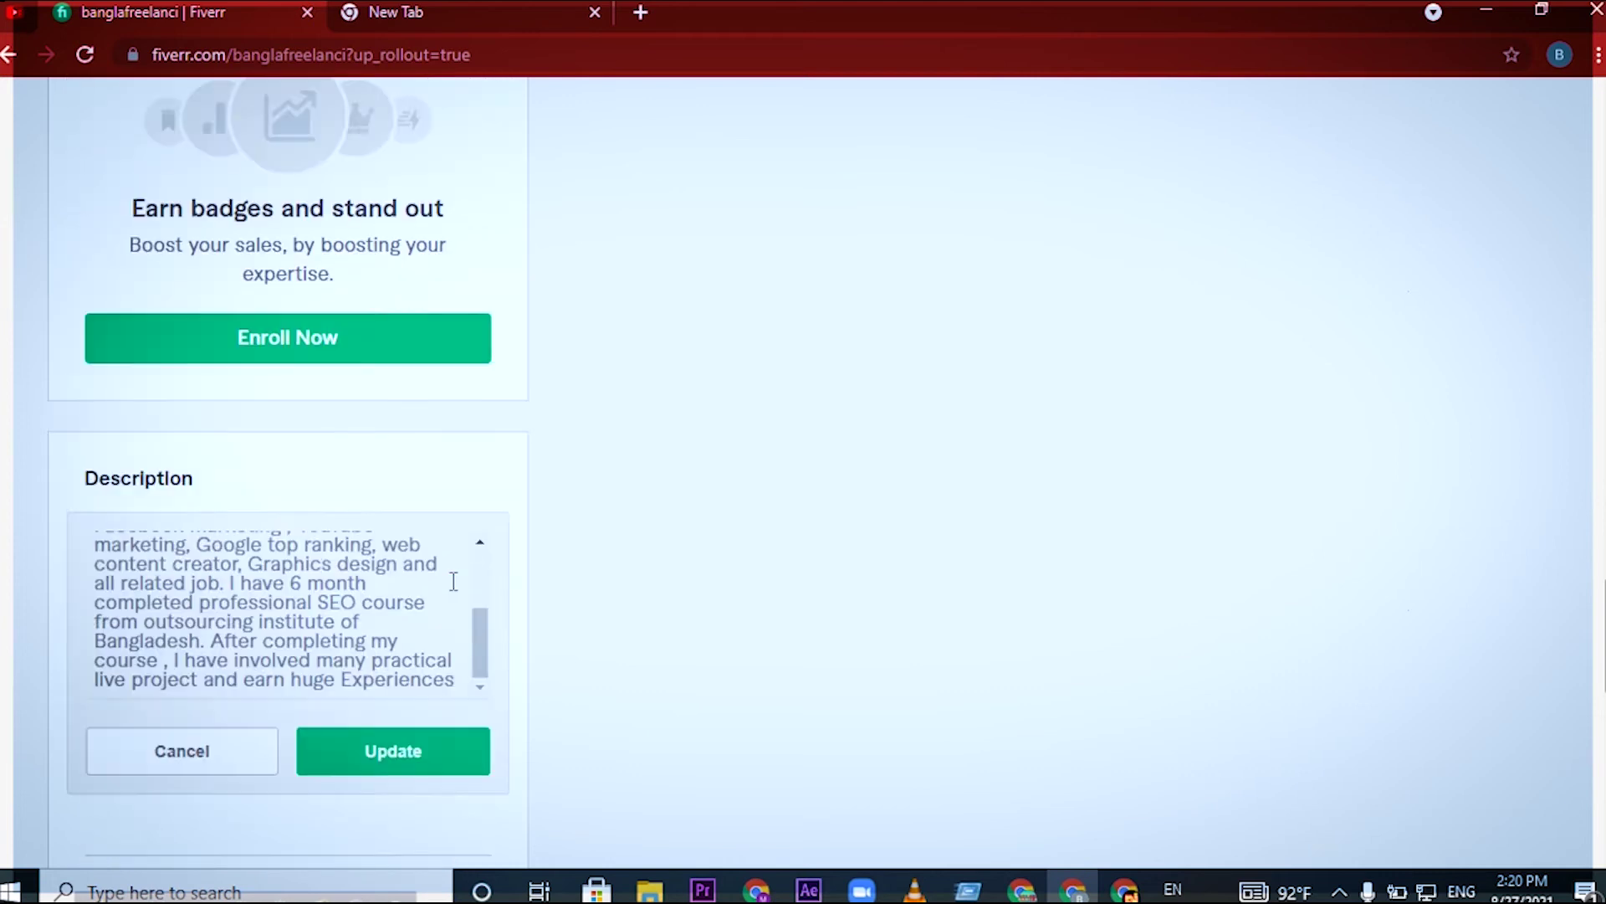
scroll(453, 581, "up", 6)
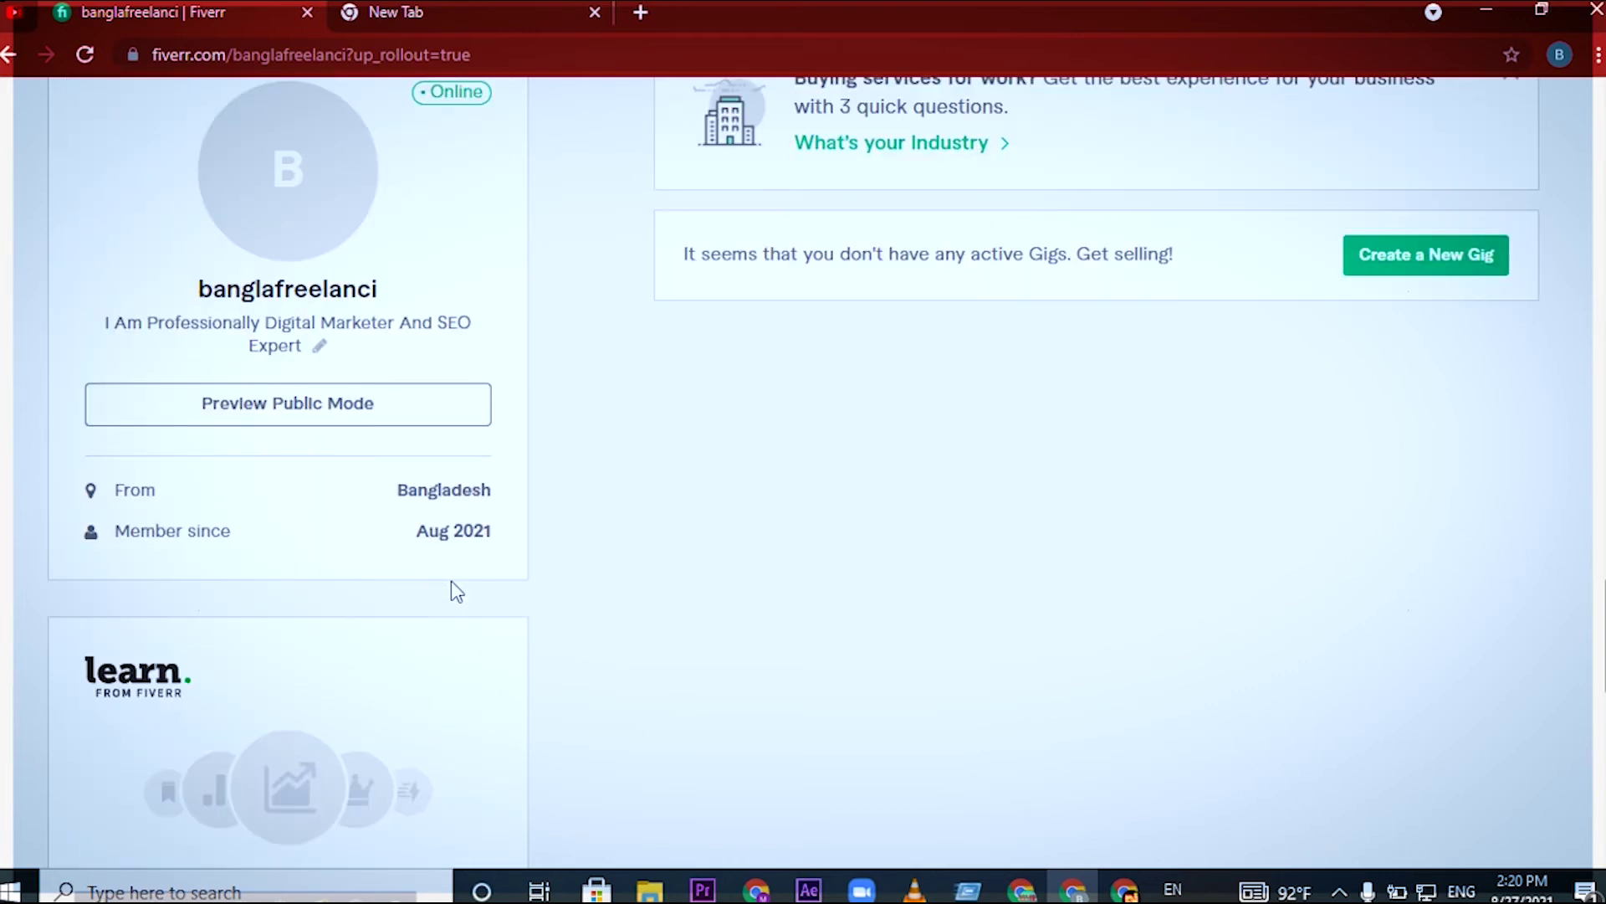
scroll(450, 581, "down", 8)
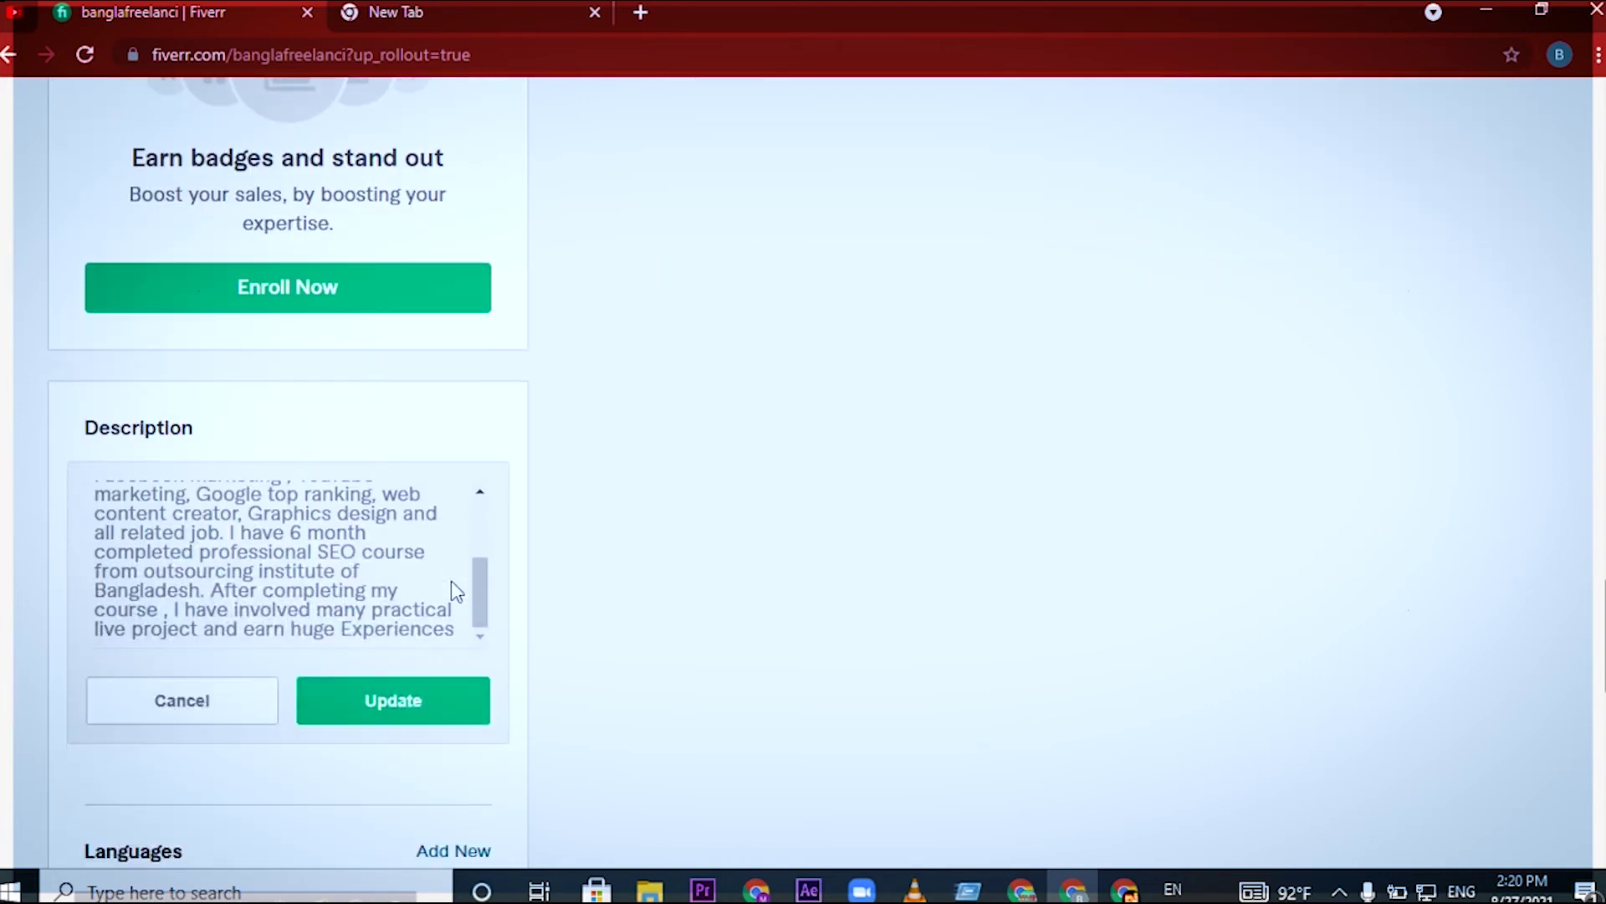
scroll(385, 573, "up", 3)
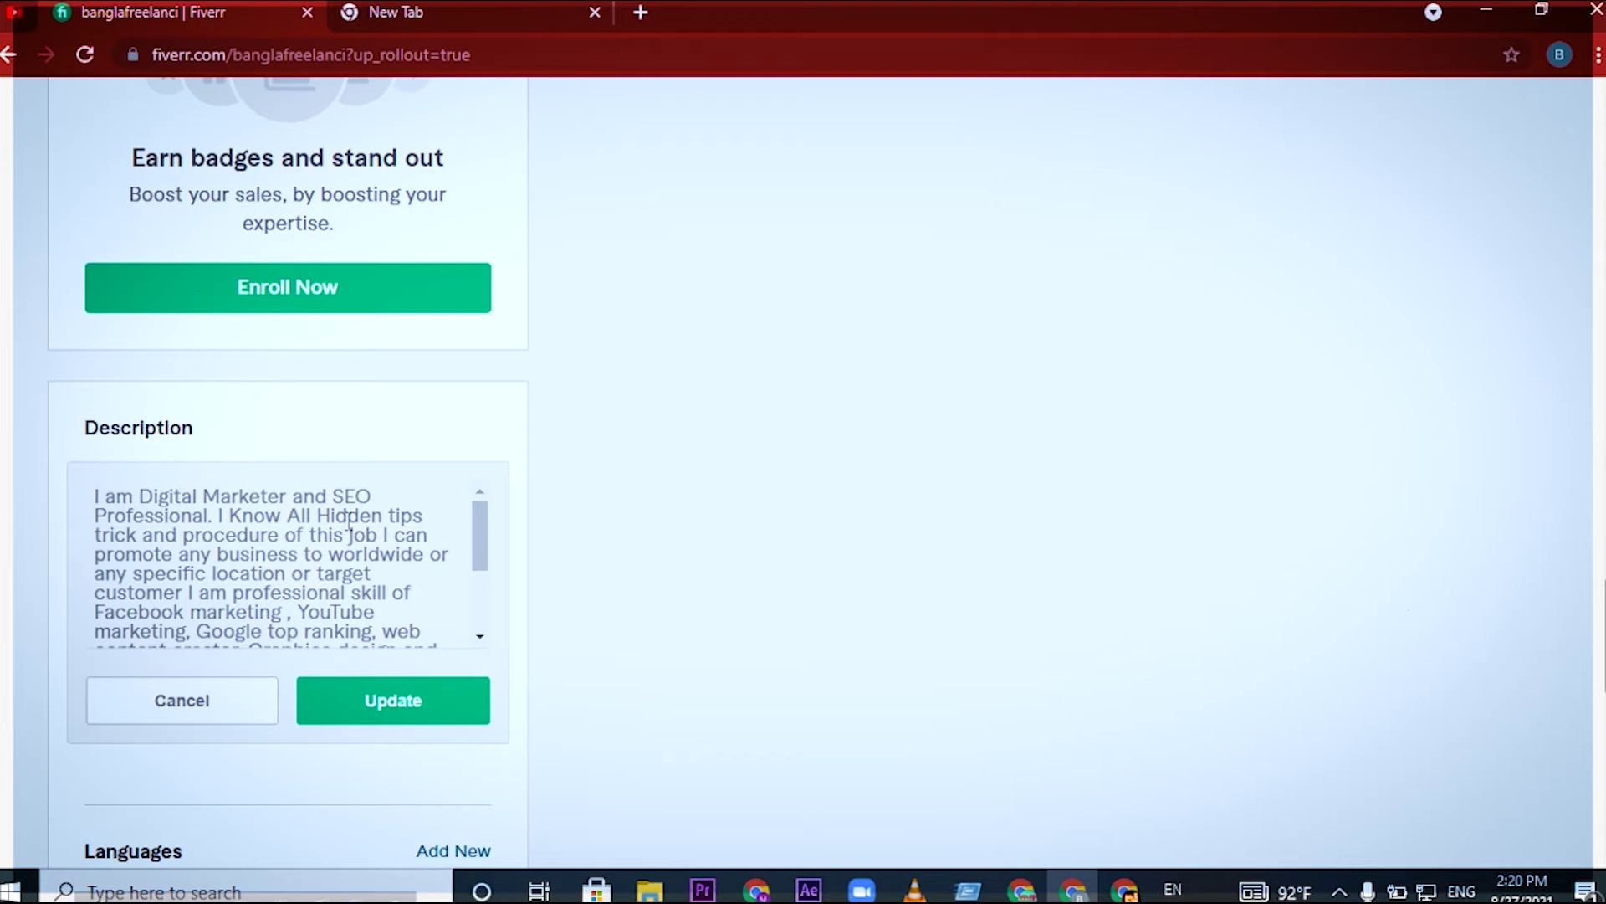
scroll(383, 519, "down", 3)
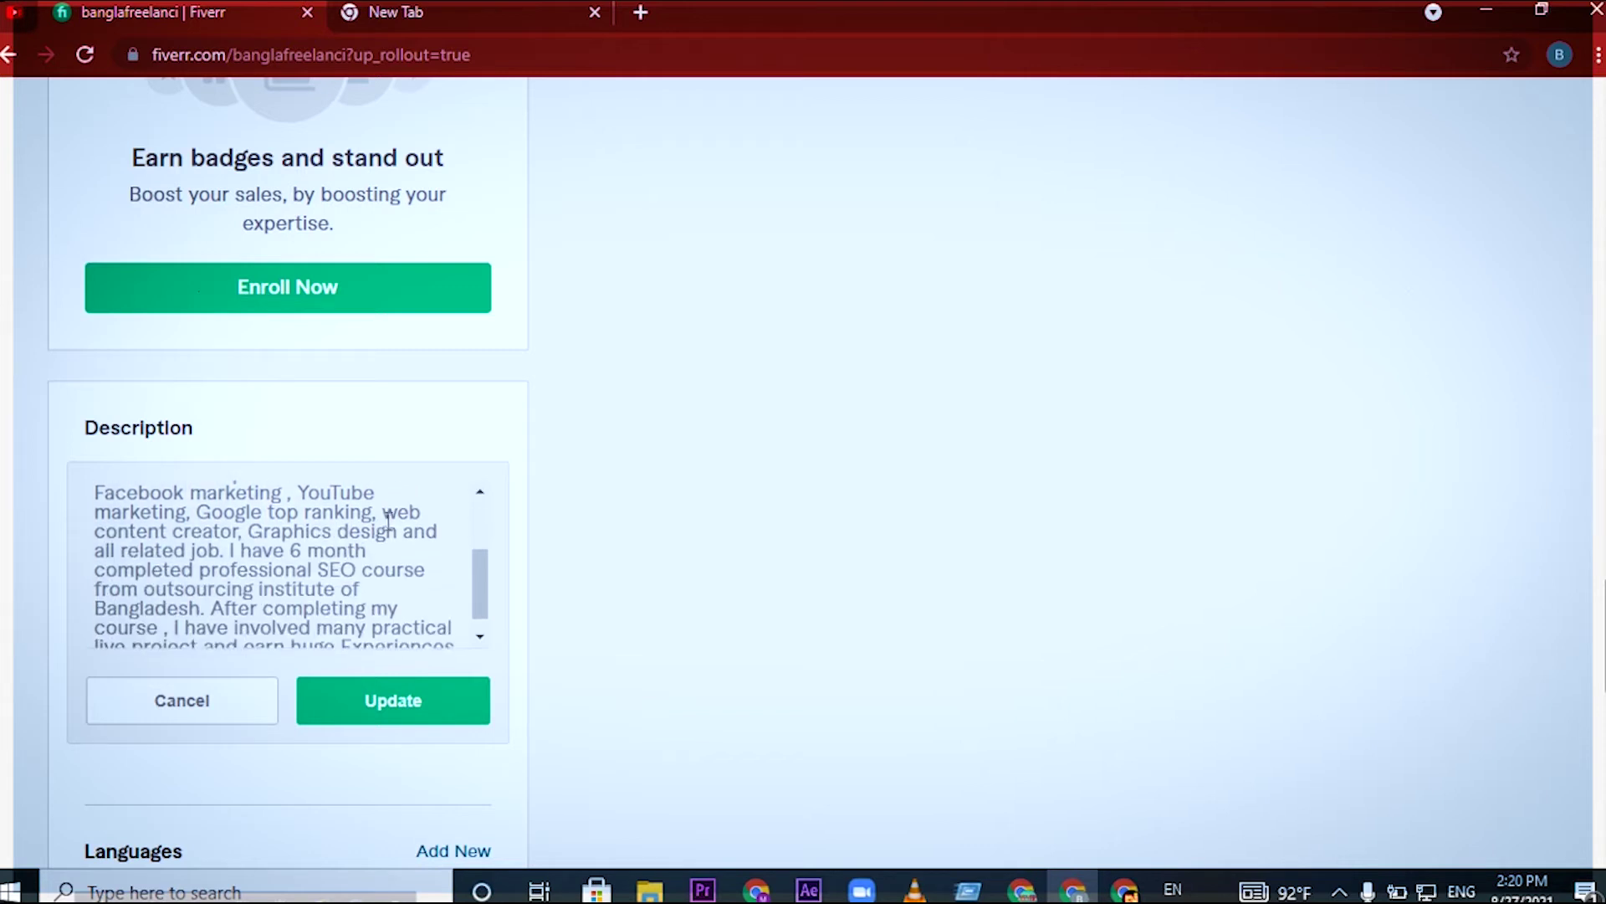
scroll(387, 520, "up", 3)
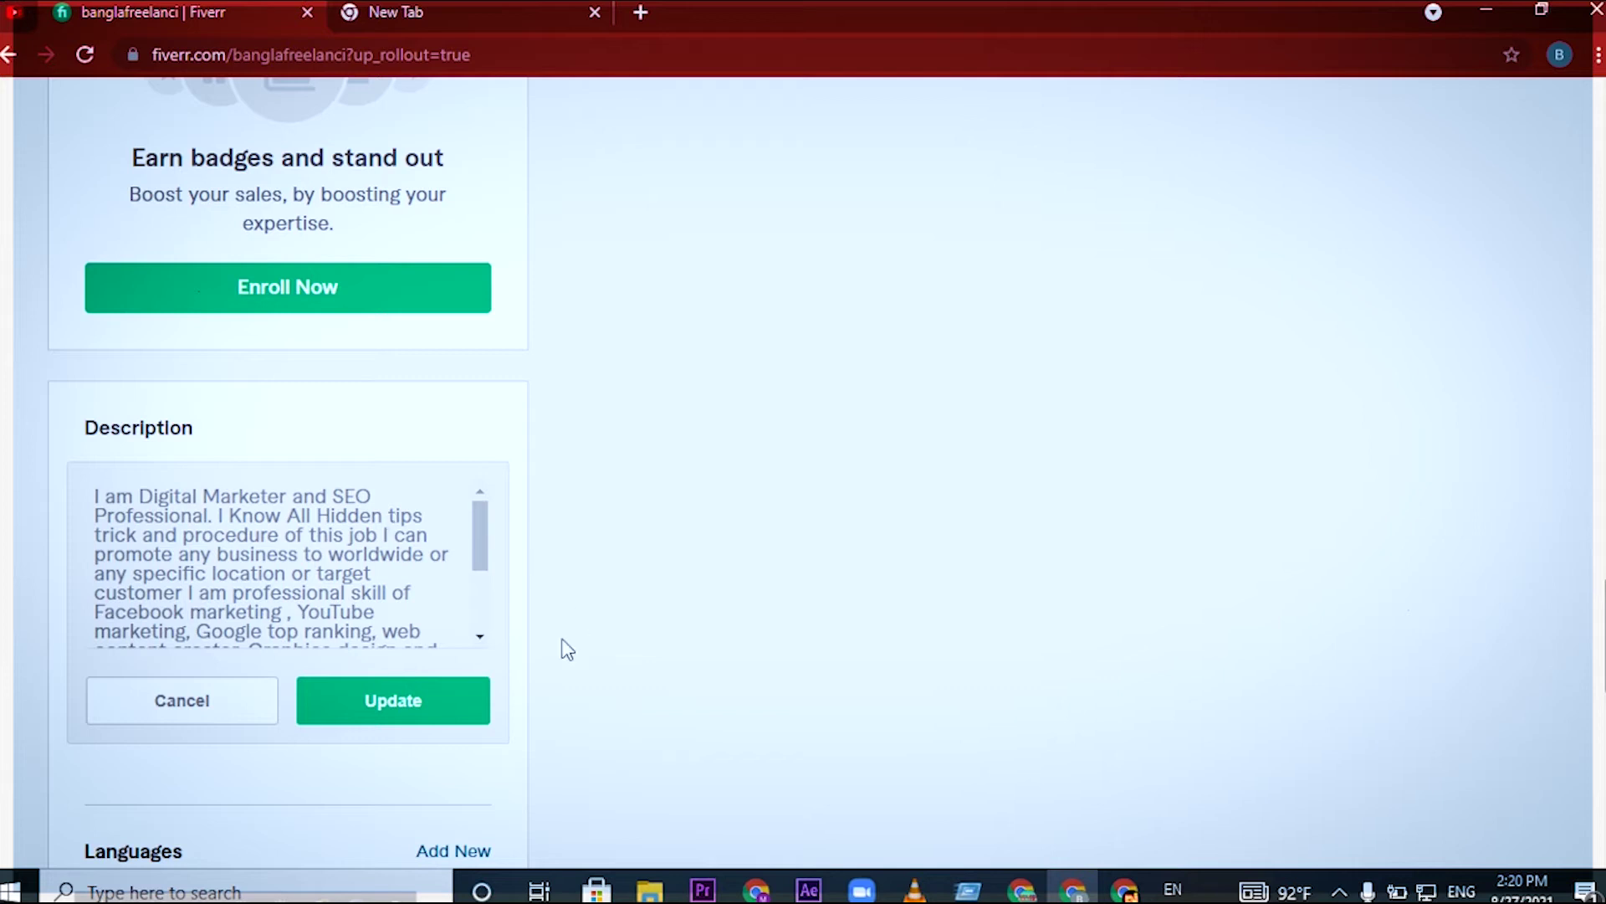
left_click(450, 707)
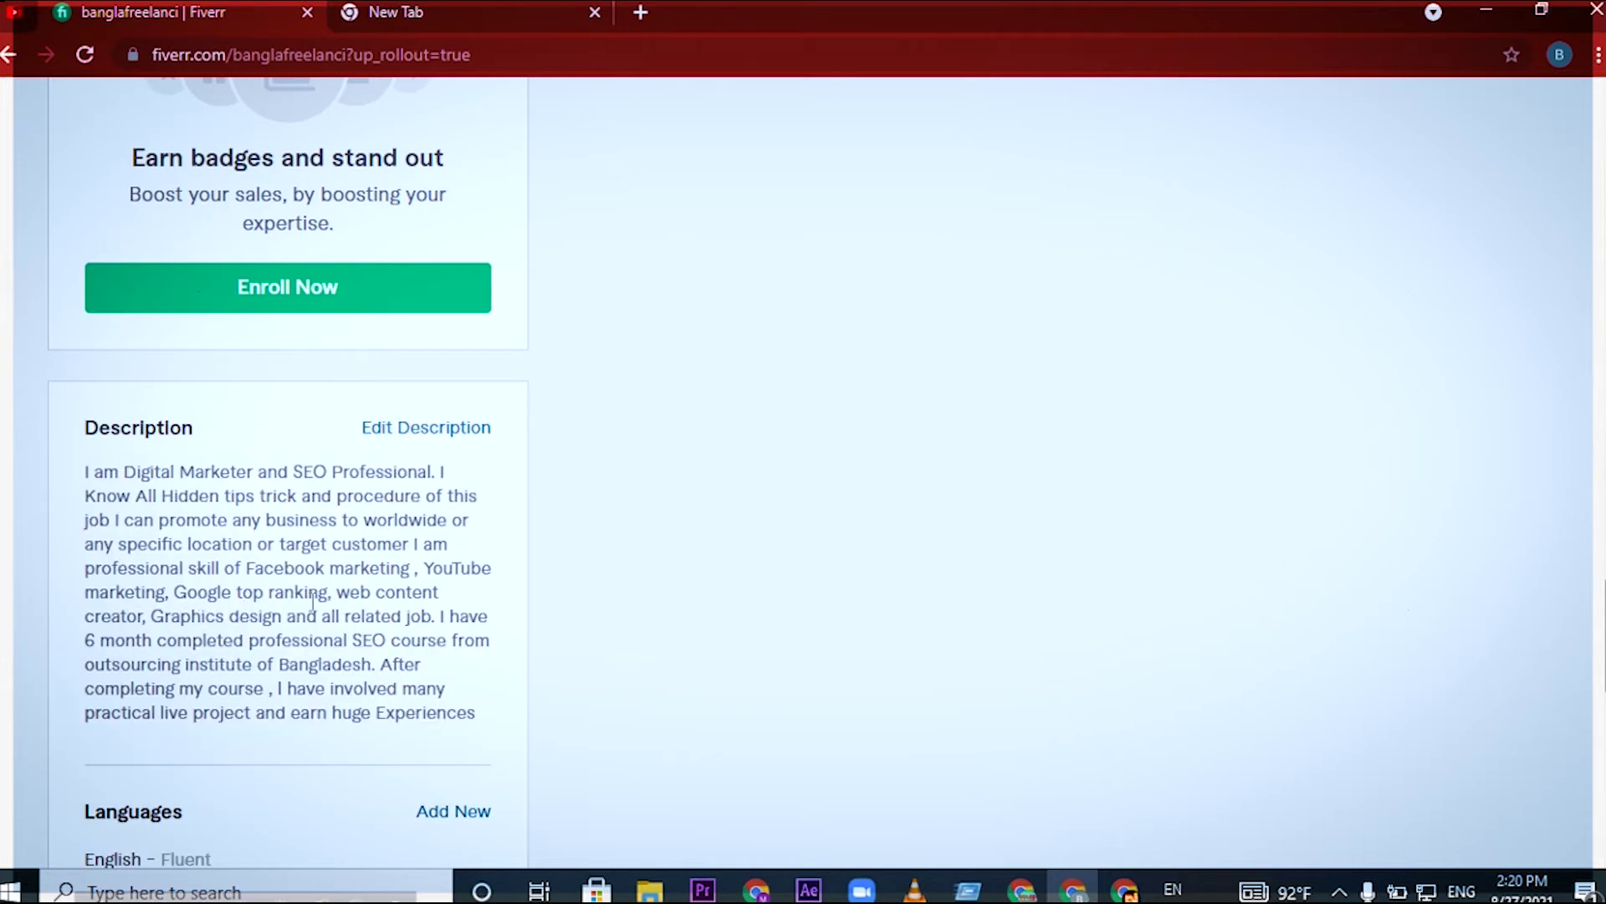
Examine the individual skills listed in the profile's Skills section.
scroll(380, 620, "down", 3)
scroll(382, 626, "down", 4)
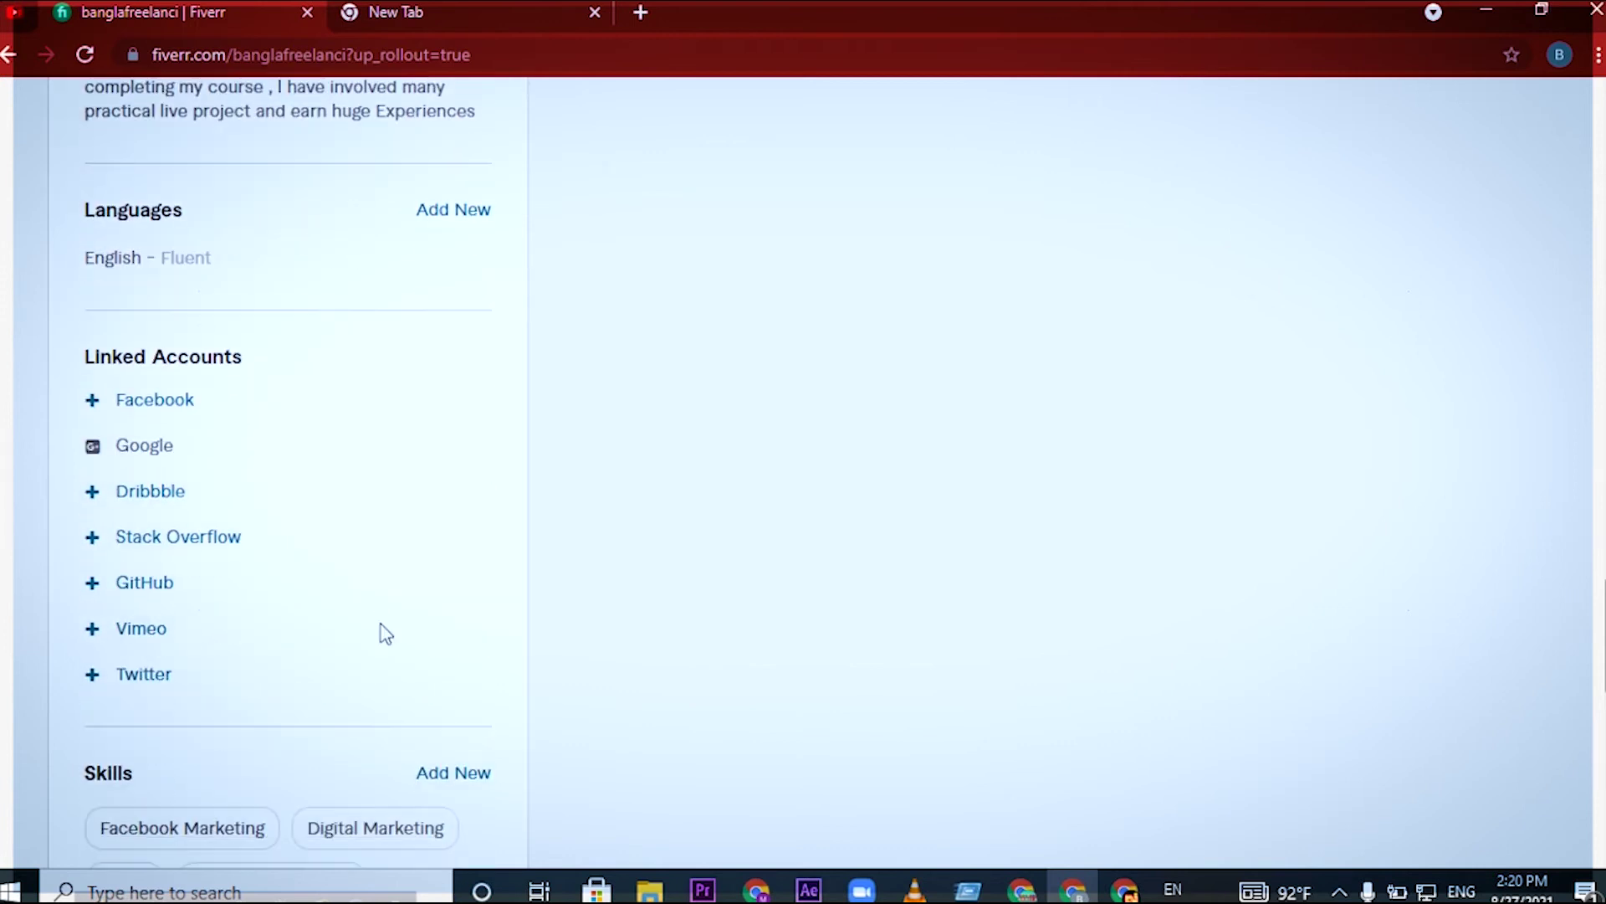
scroll(383, 634, "down", 5)
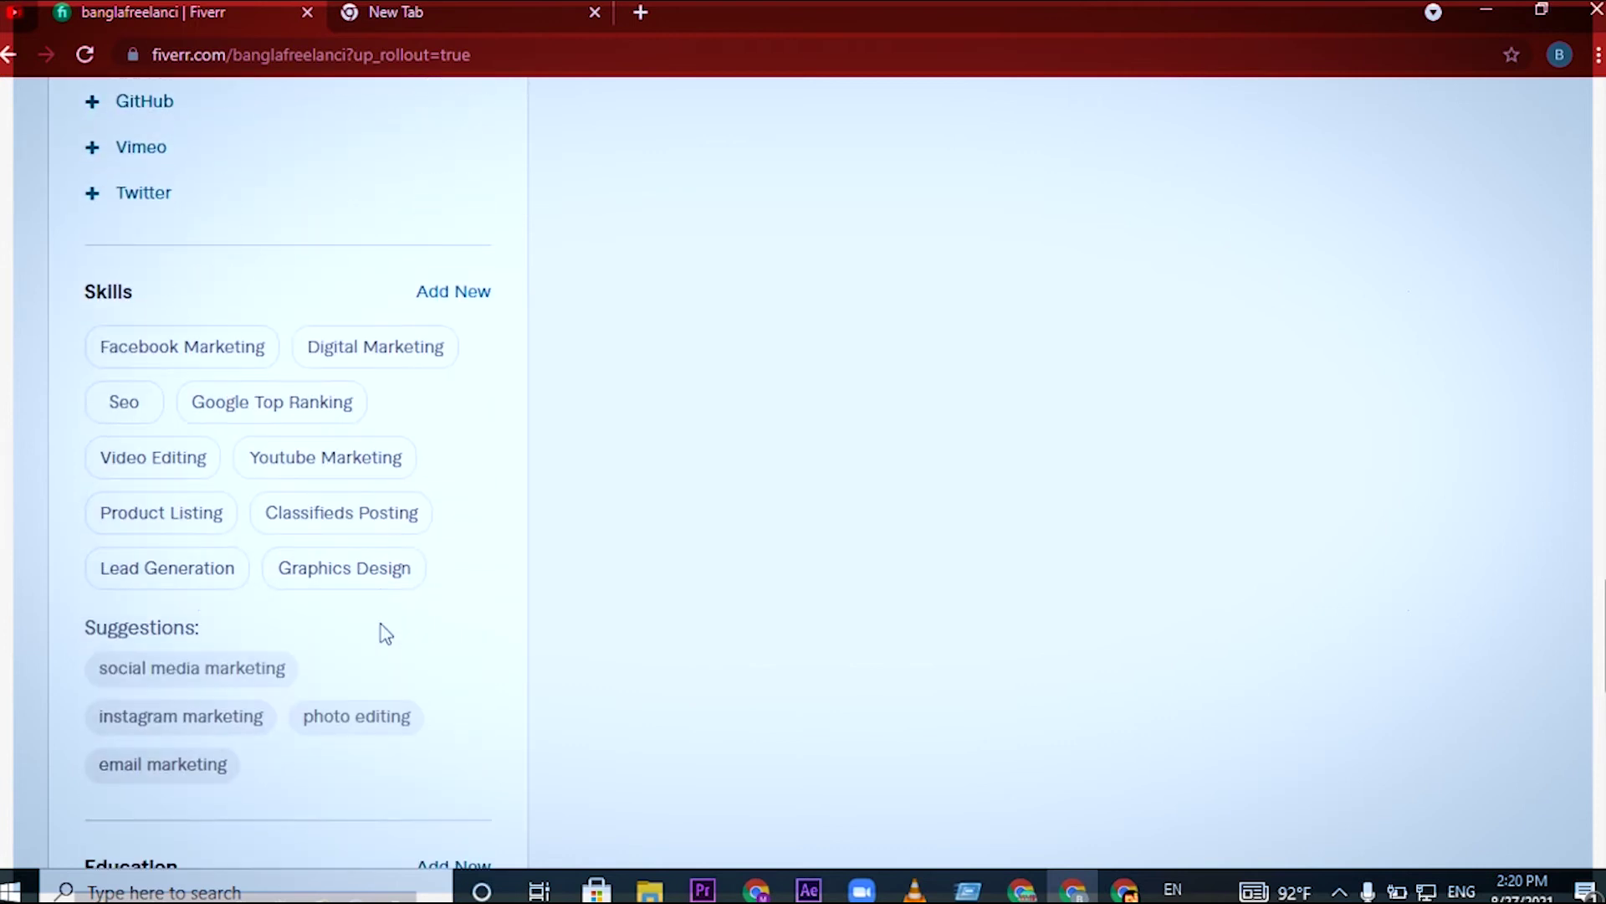
mouse_move(166, 372)
mouse_move(103, 428)
mouse_move(240, 423)
mouse_move(330, 475)
mouse_move(168, 531)
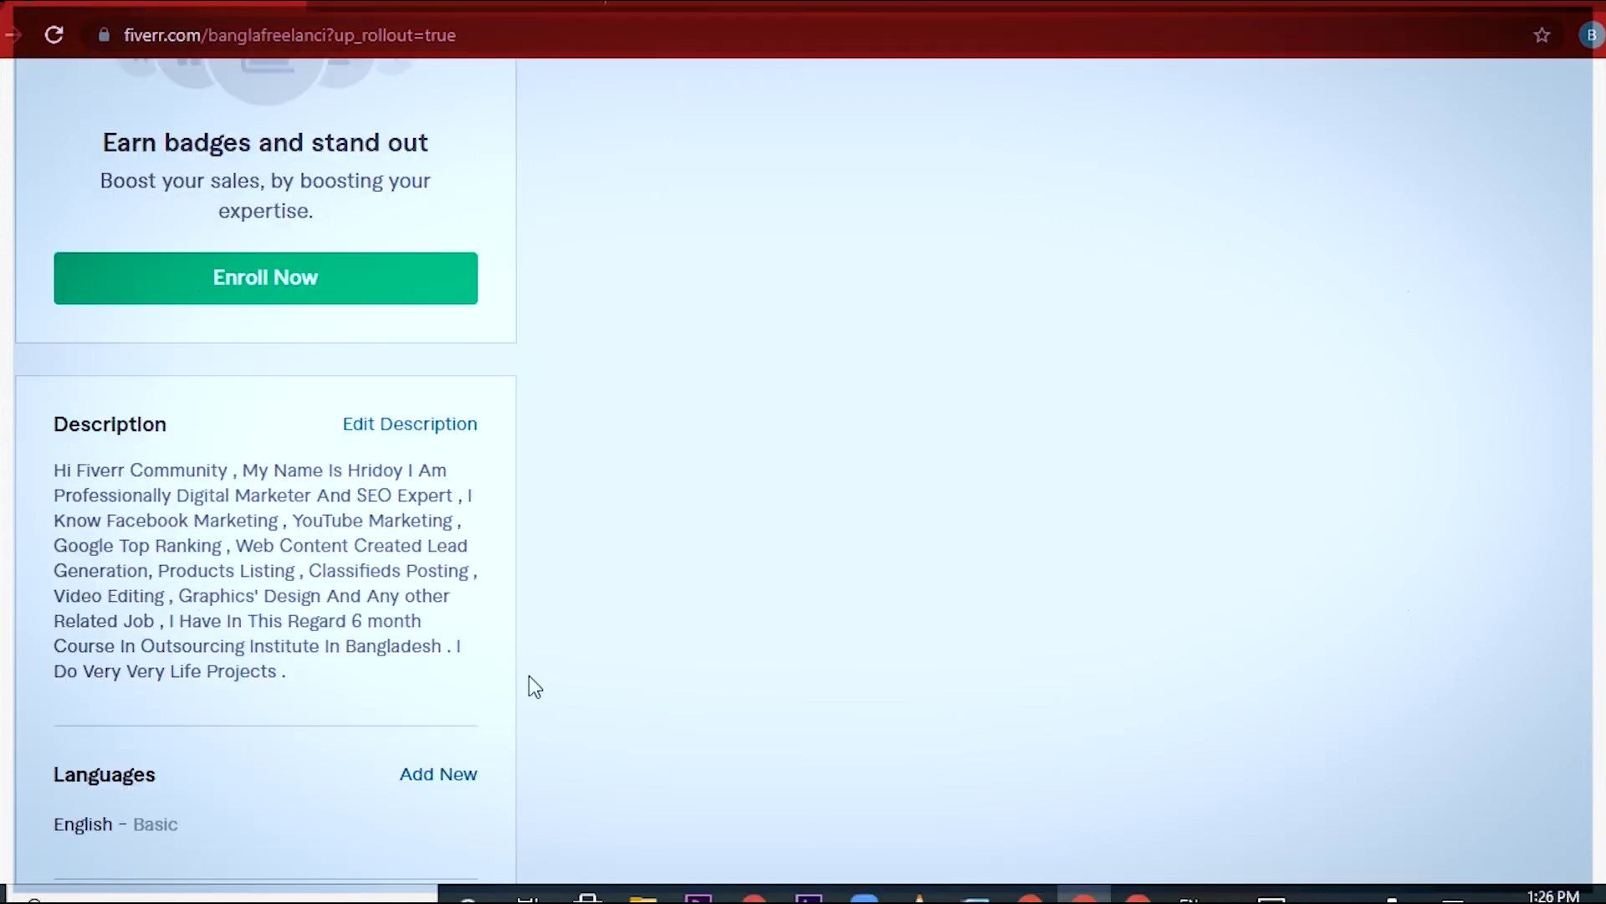
Set the proficiency level of the profile's English language entry to Fluent and save it.
scroll(529, 675, "down", 4)
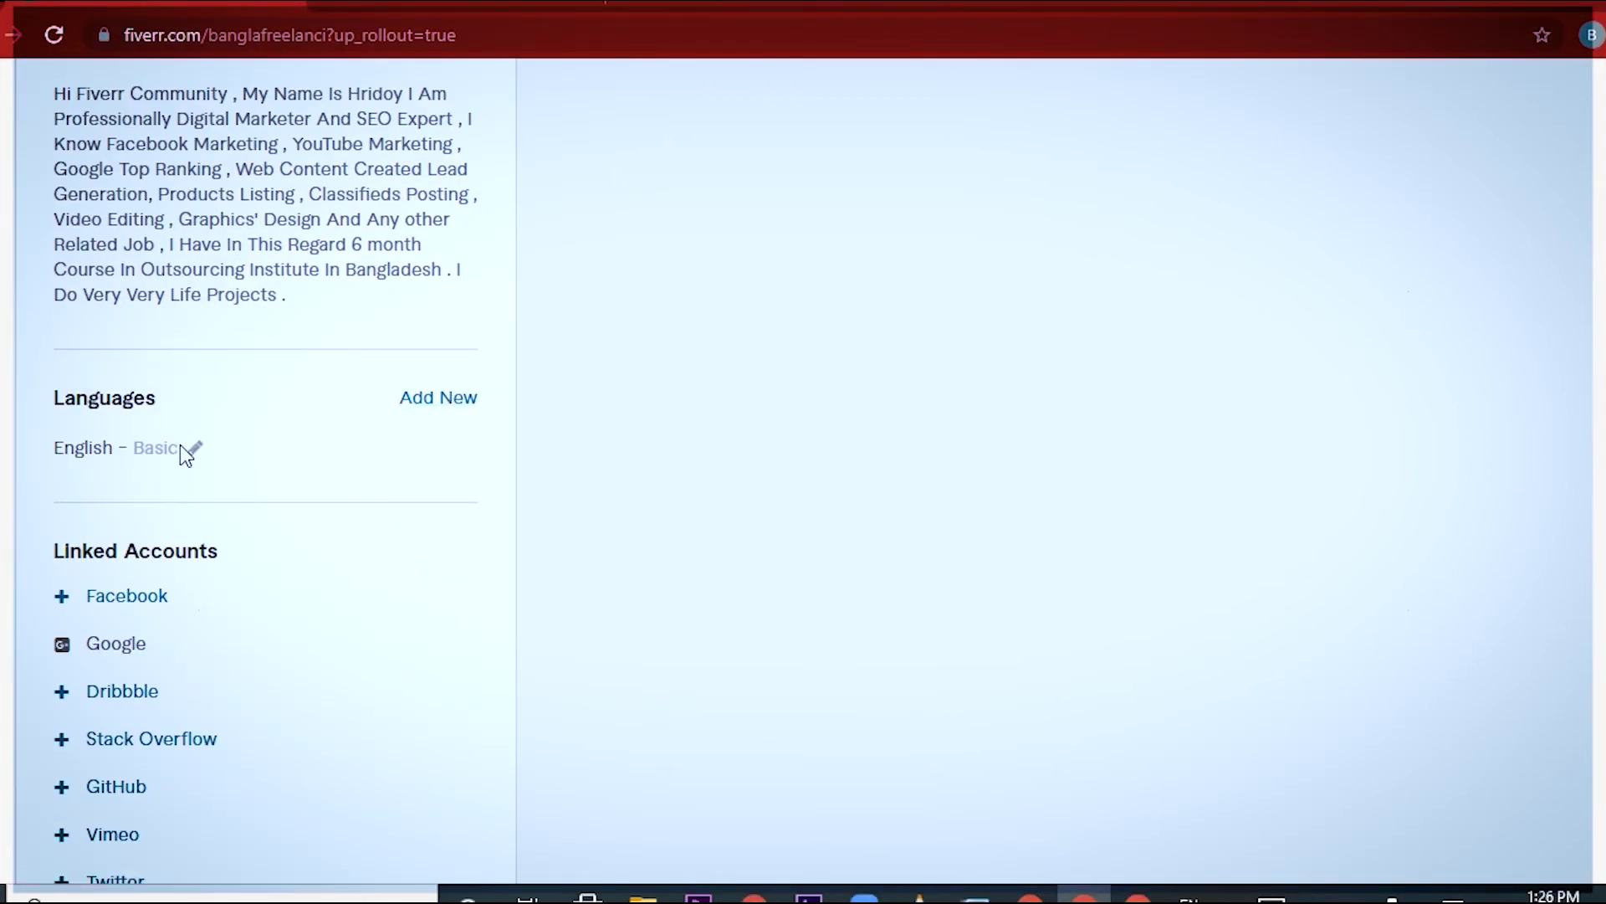
left_click(197, 452)
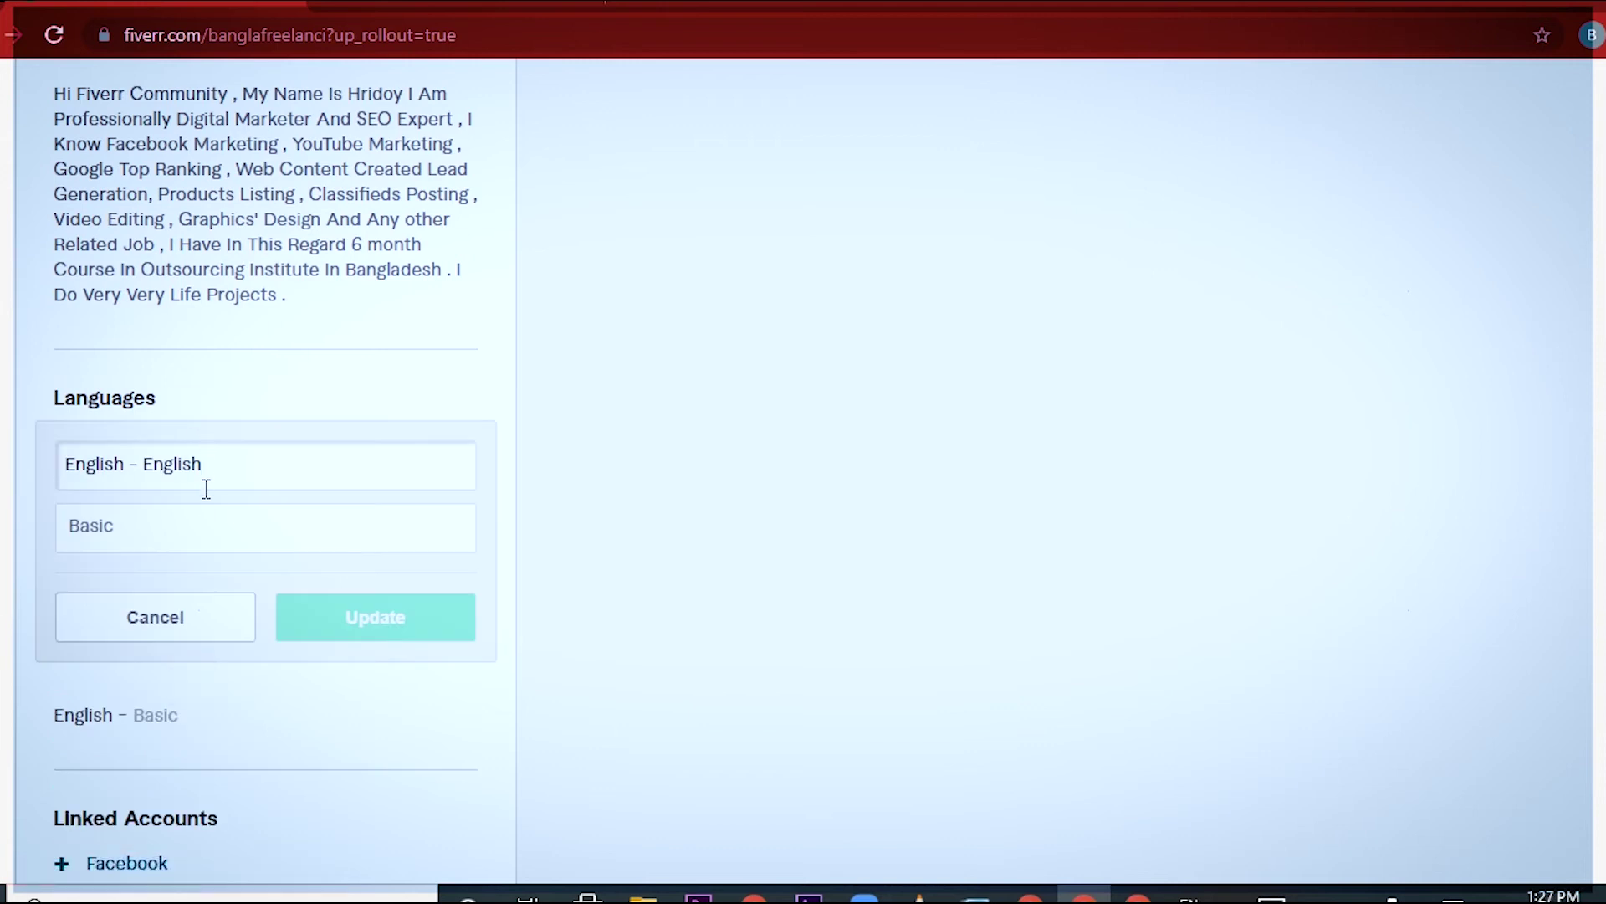
left_click(270, 512)
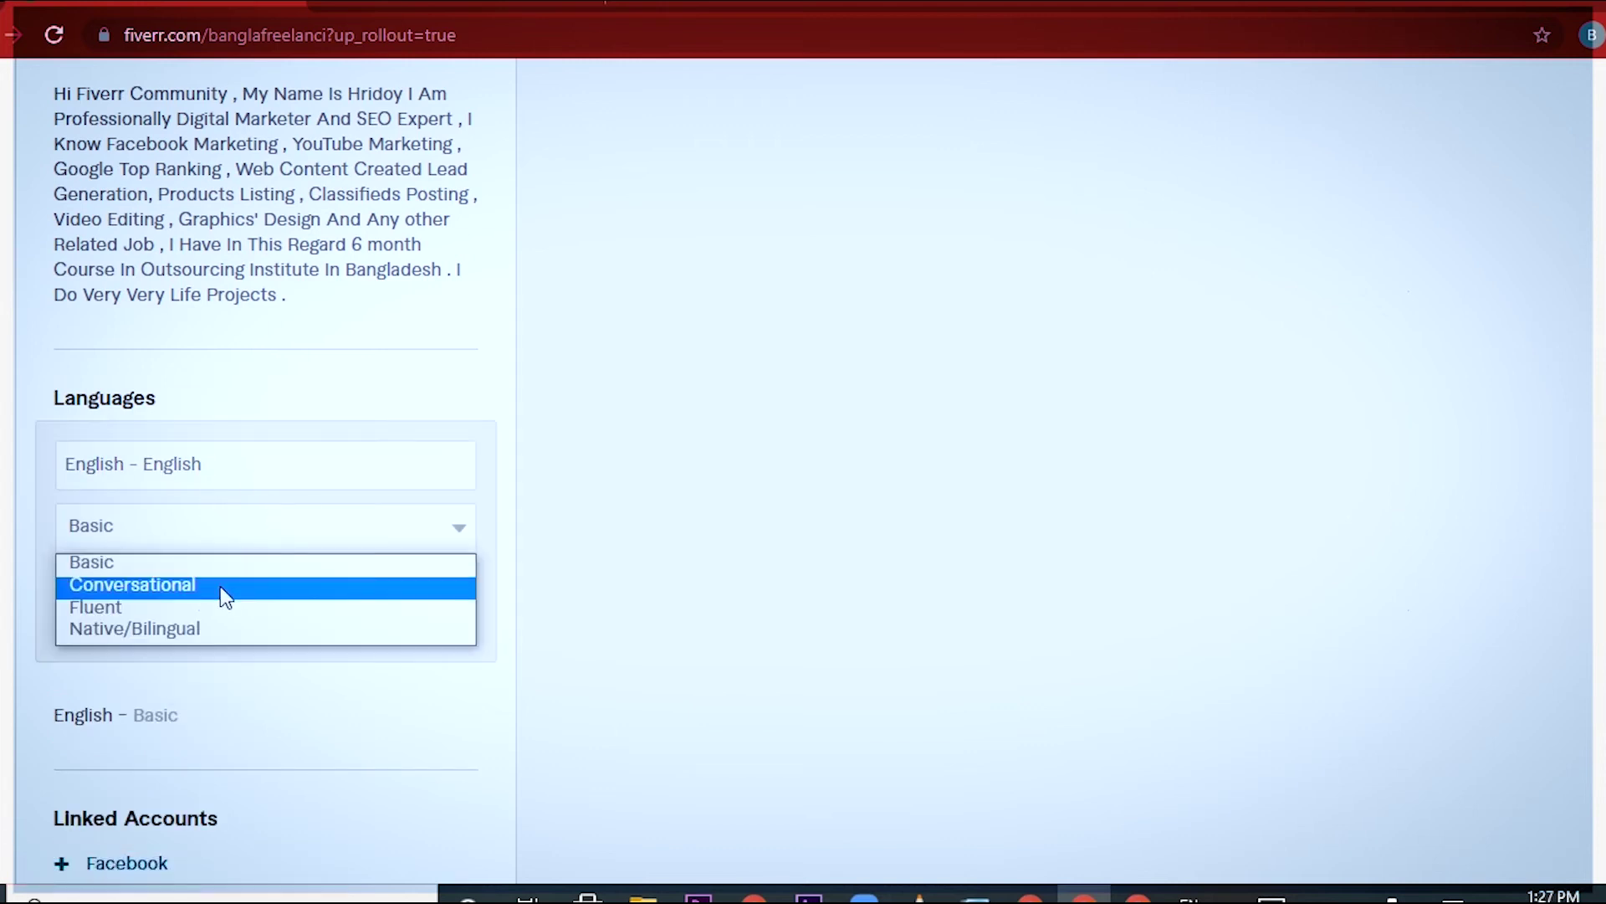
left_click(217, 612)
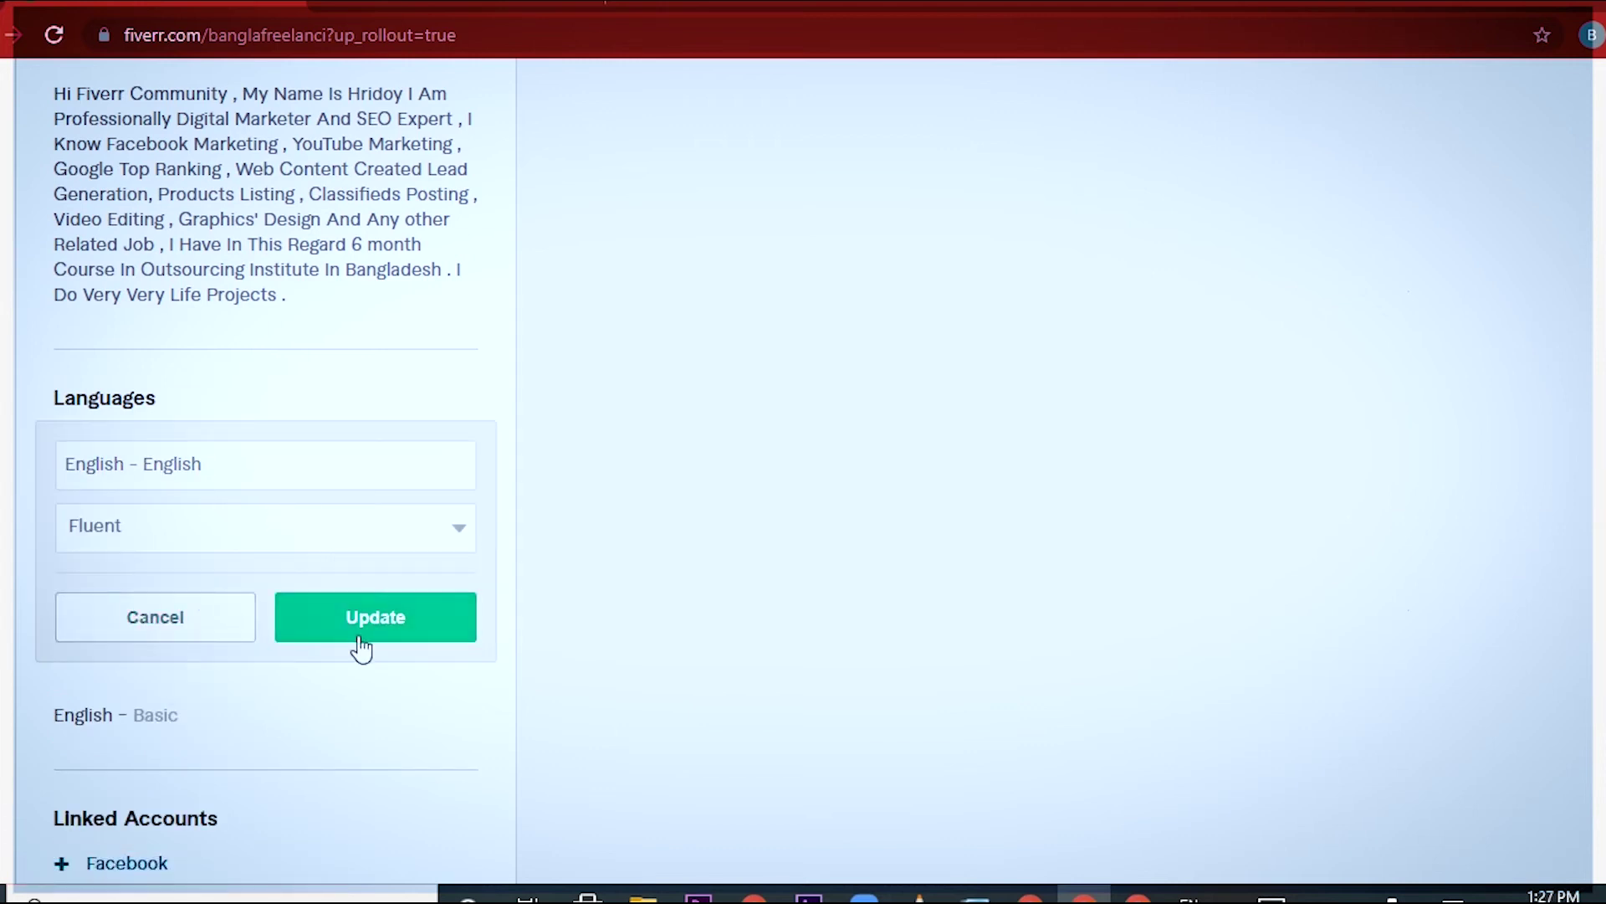
left_click(376, 636)
Add the skill Facebook Marketing to the profile with the experience level Expert.
scroll(373, 634, "down", 6)
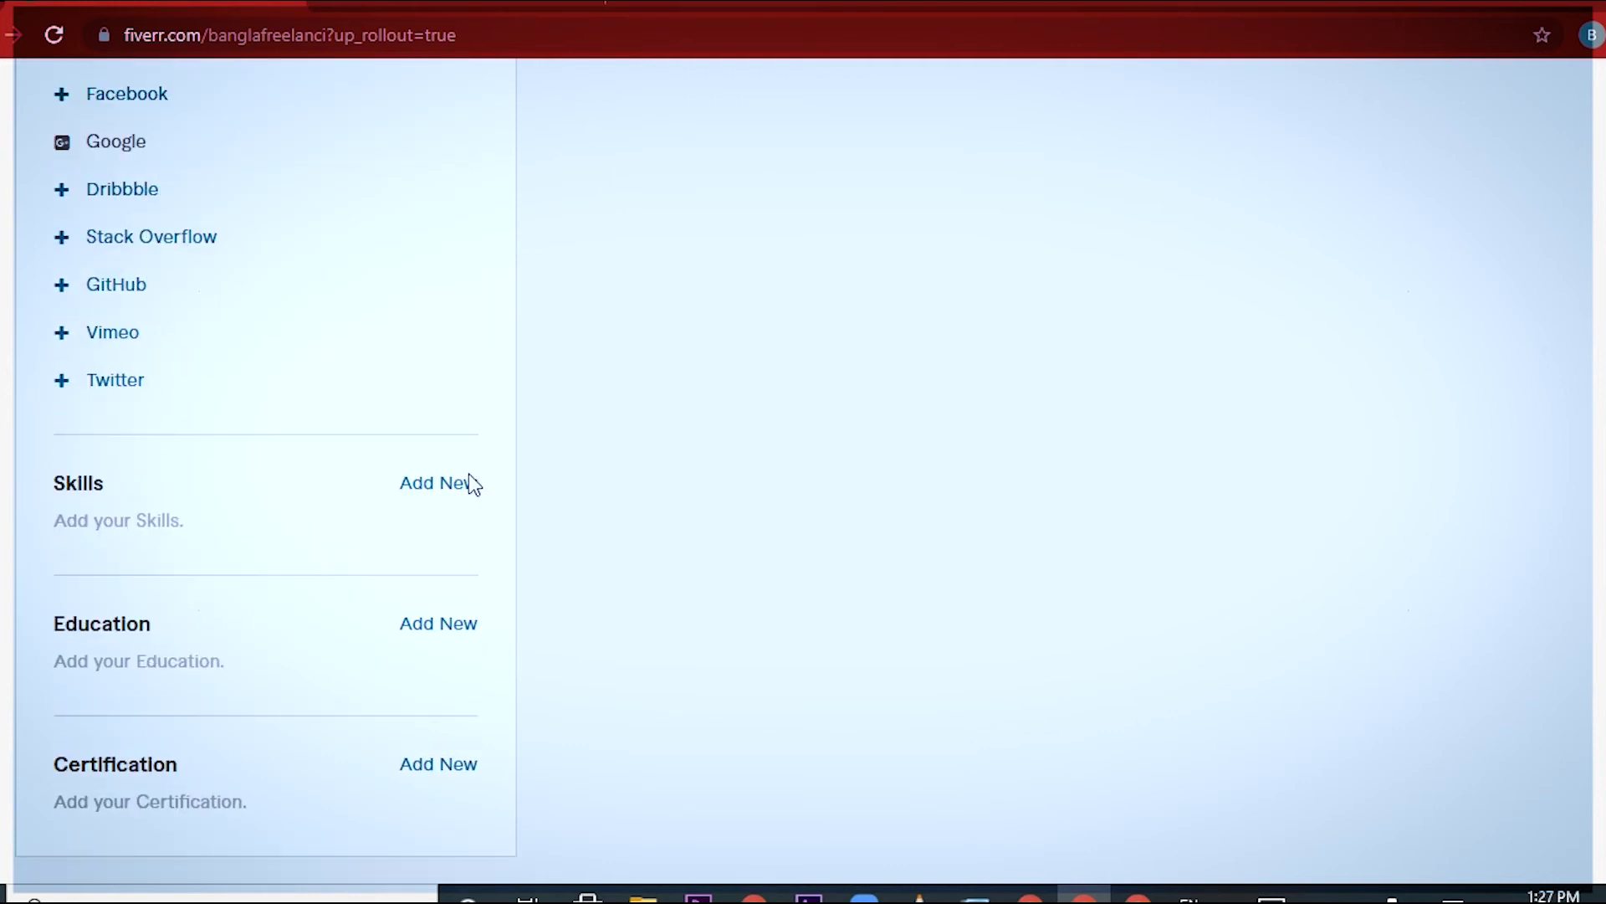
left_click(463, 486)
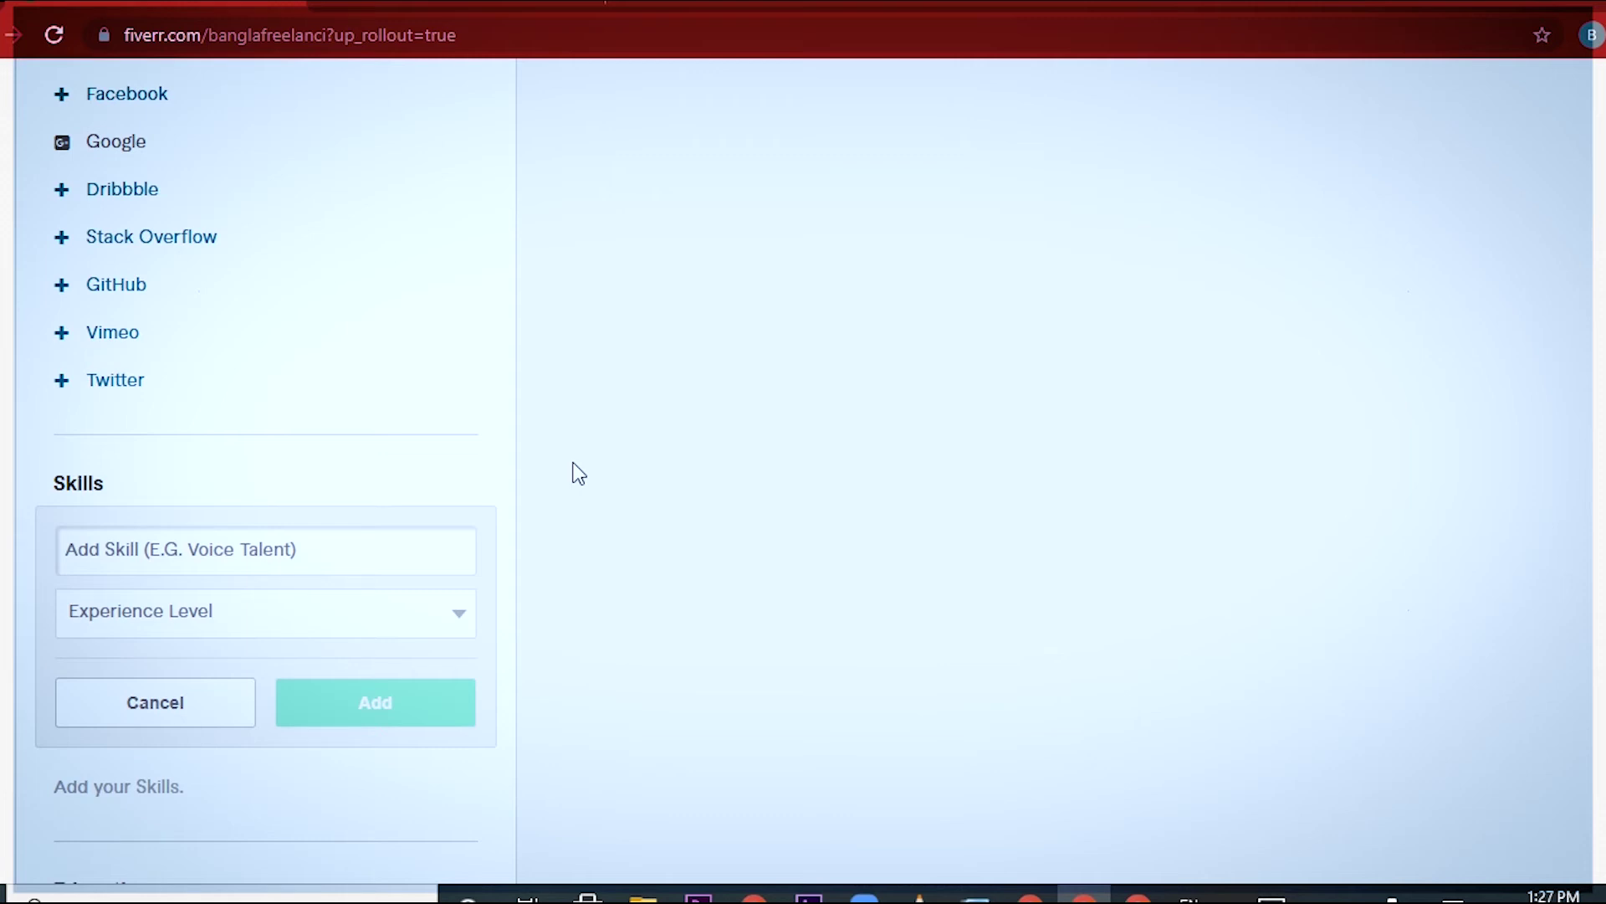
type("Facebook M")
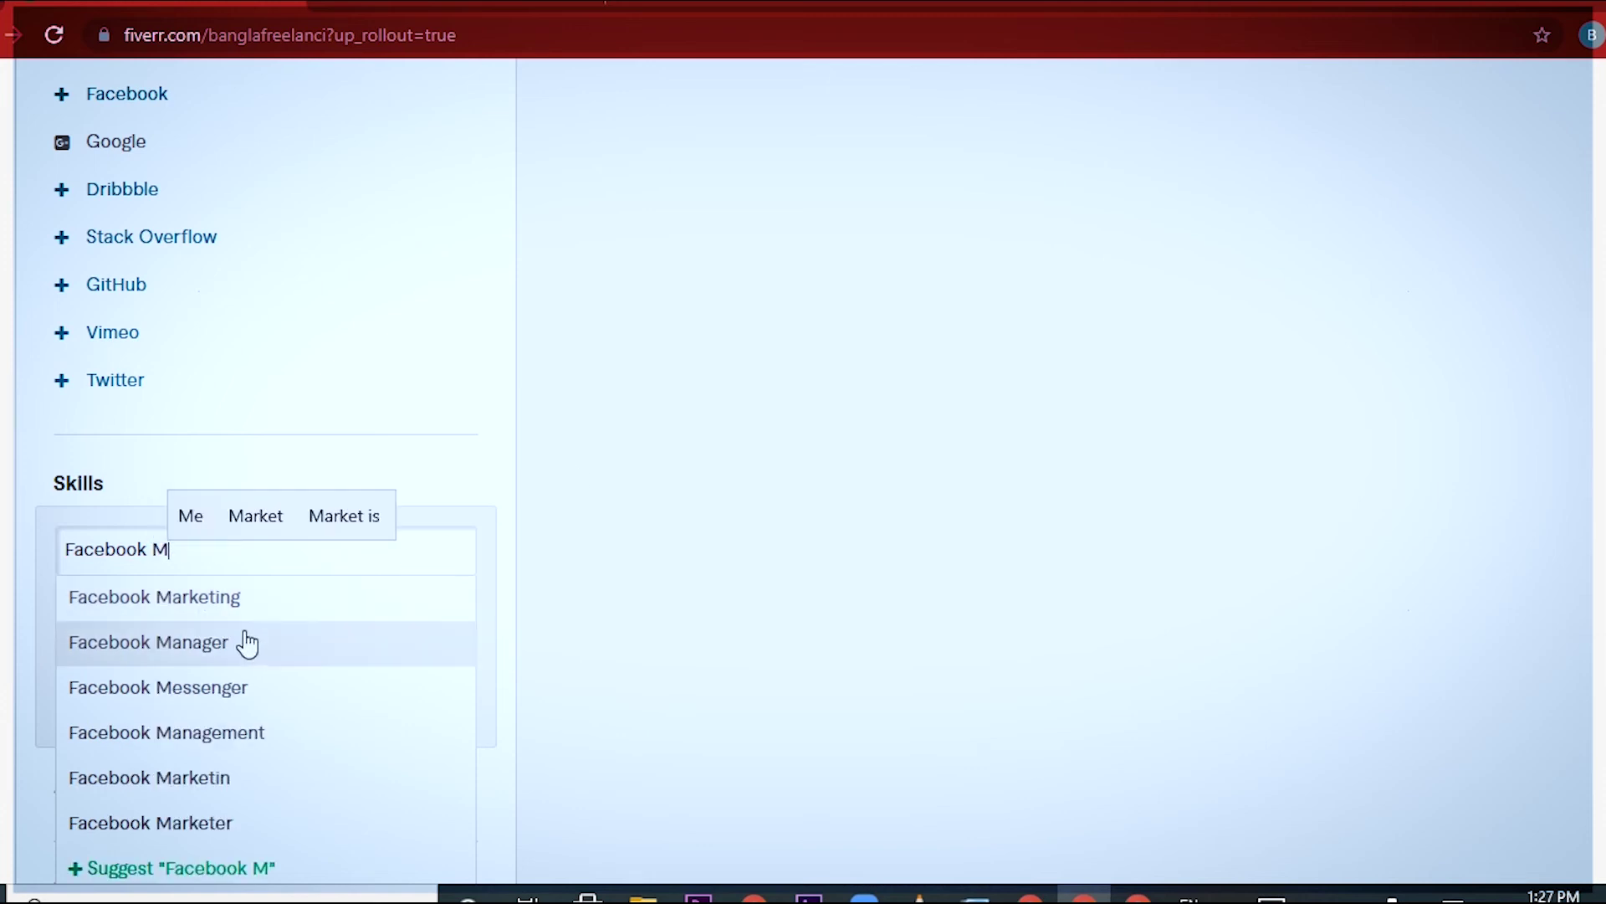
left_click(240, 615)
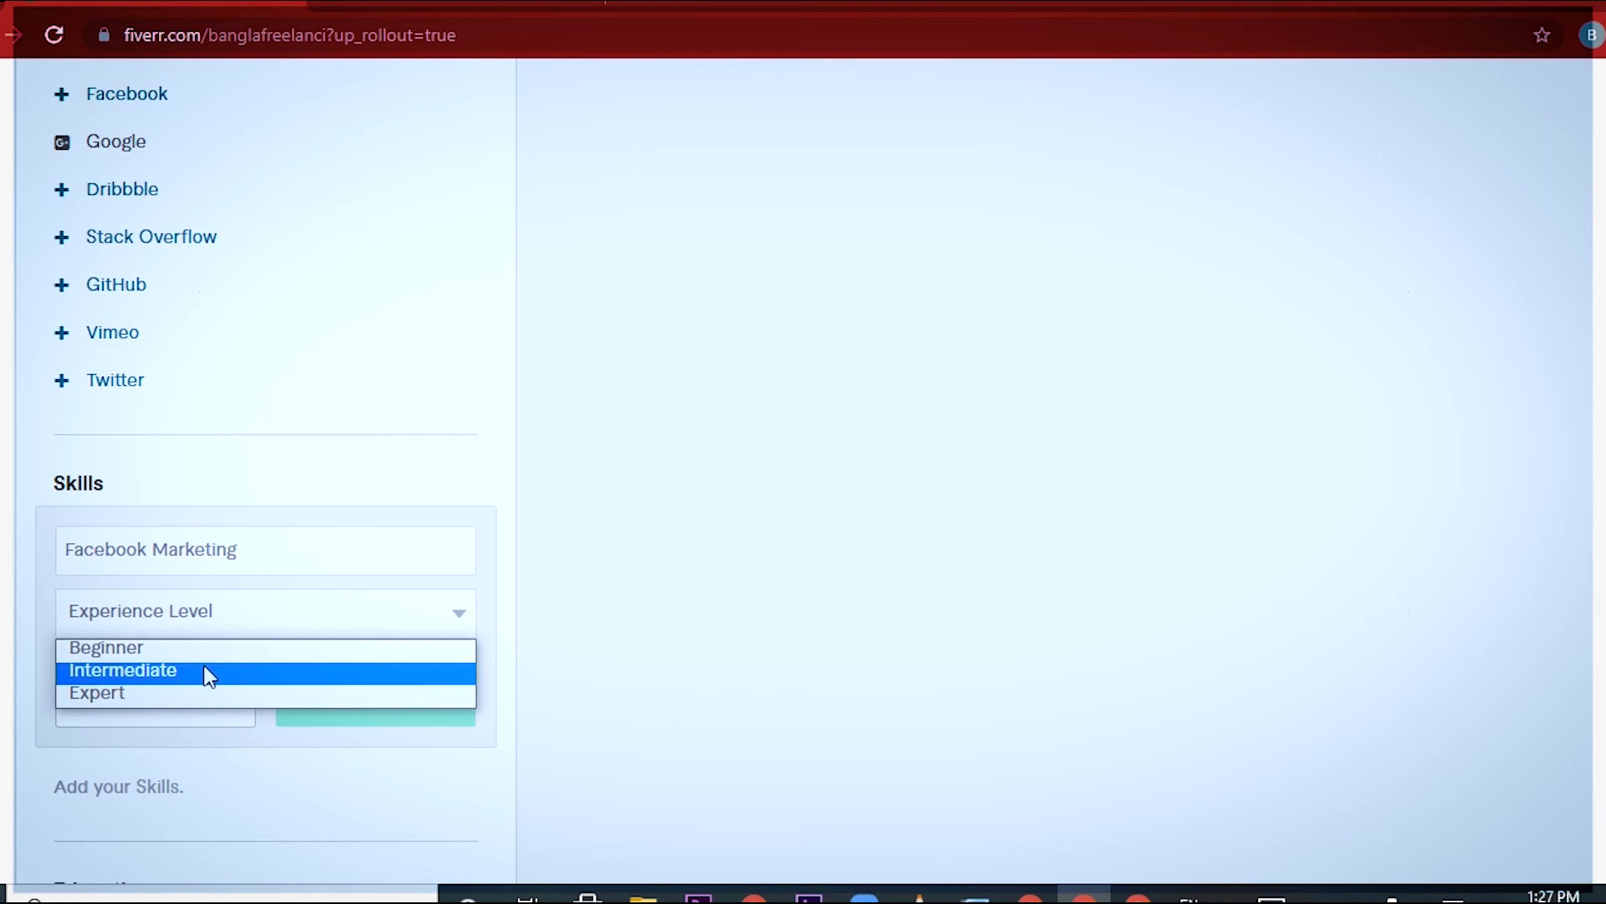
left_click(162, 693)
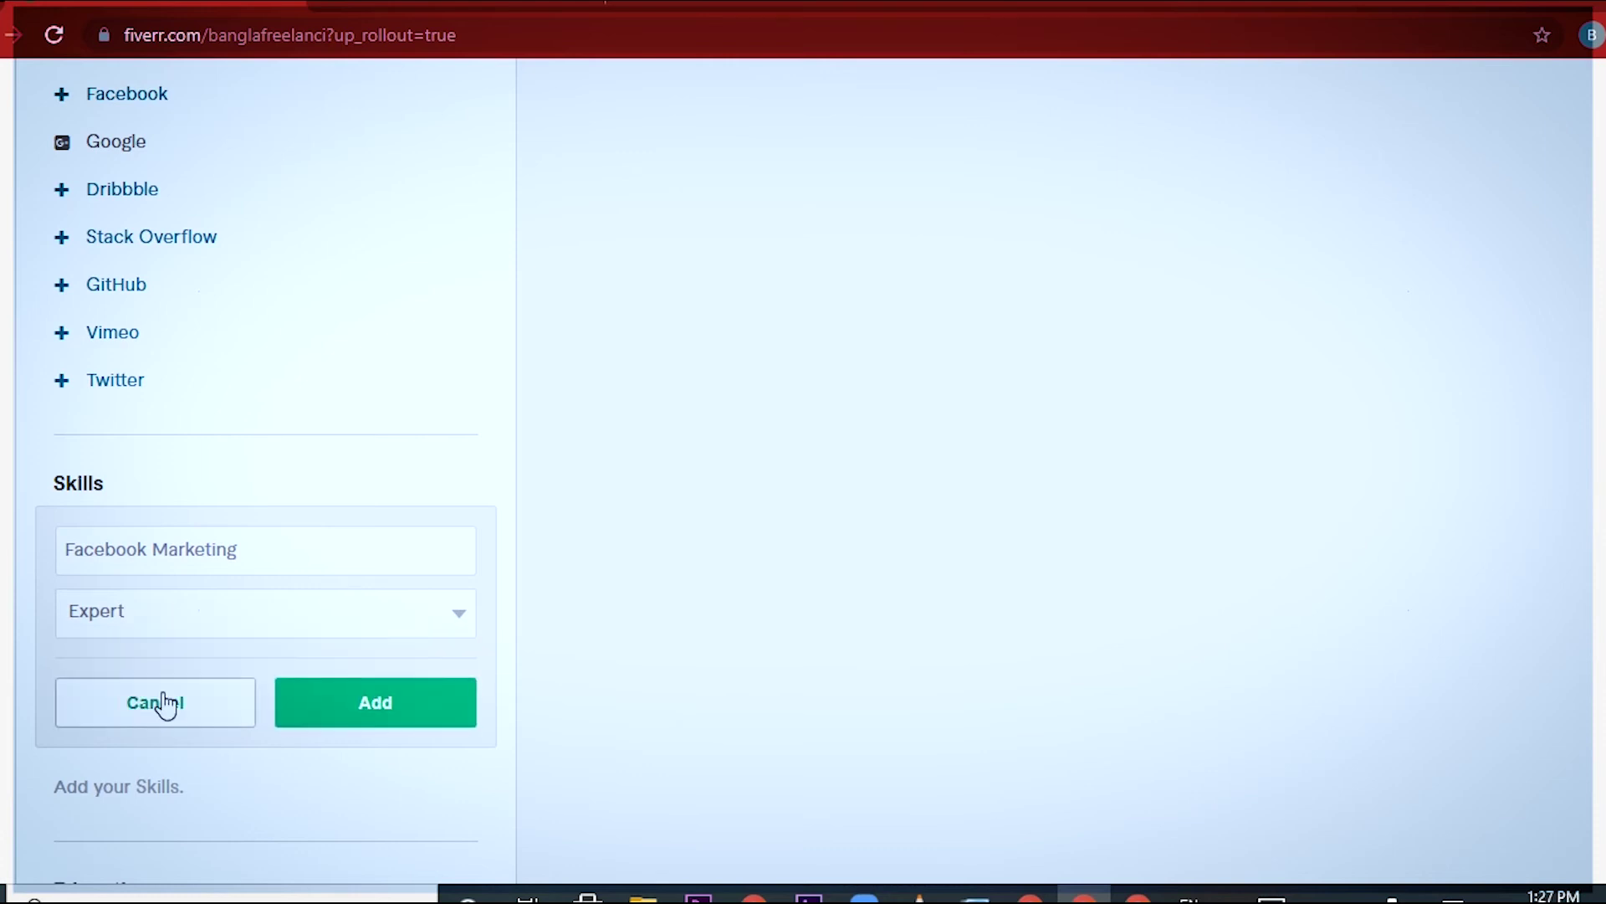
left_click(358, 705)
Add the suggested skill Digital Marketing to the profile with the experience level Expert.
scroll(358, 708, "down", 3)
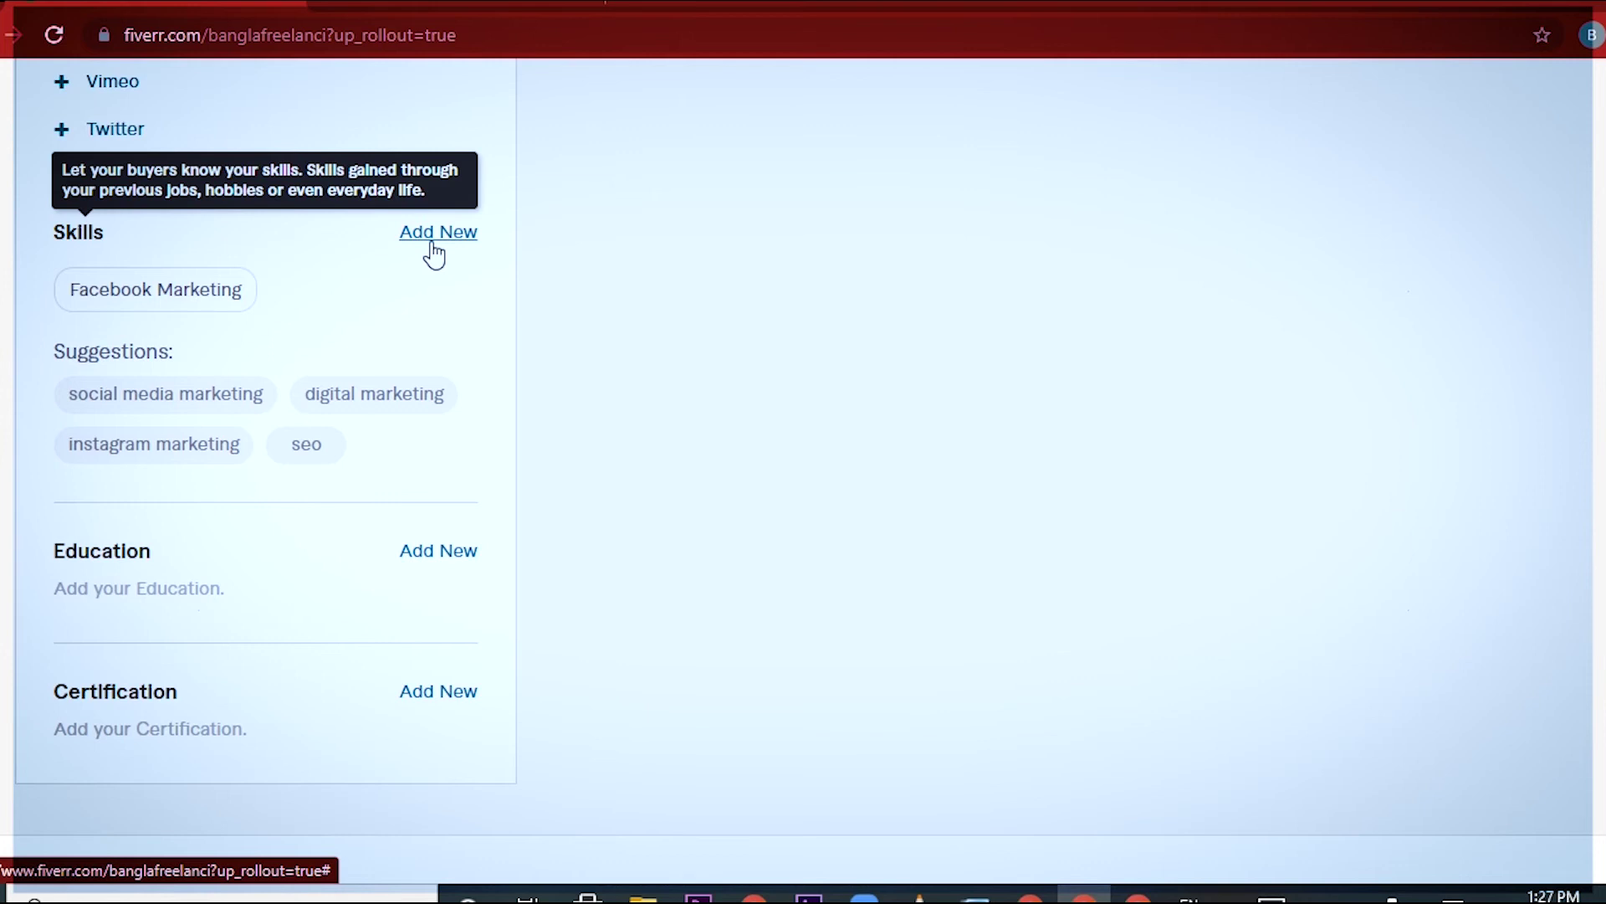
left_click(384, 404)
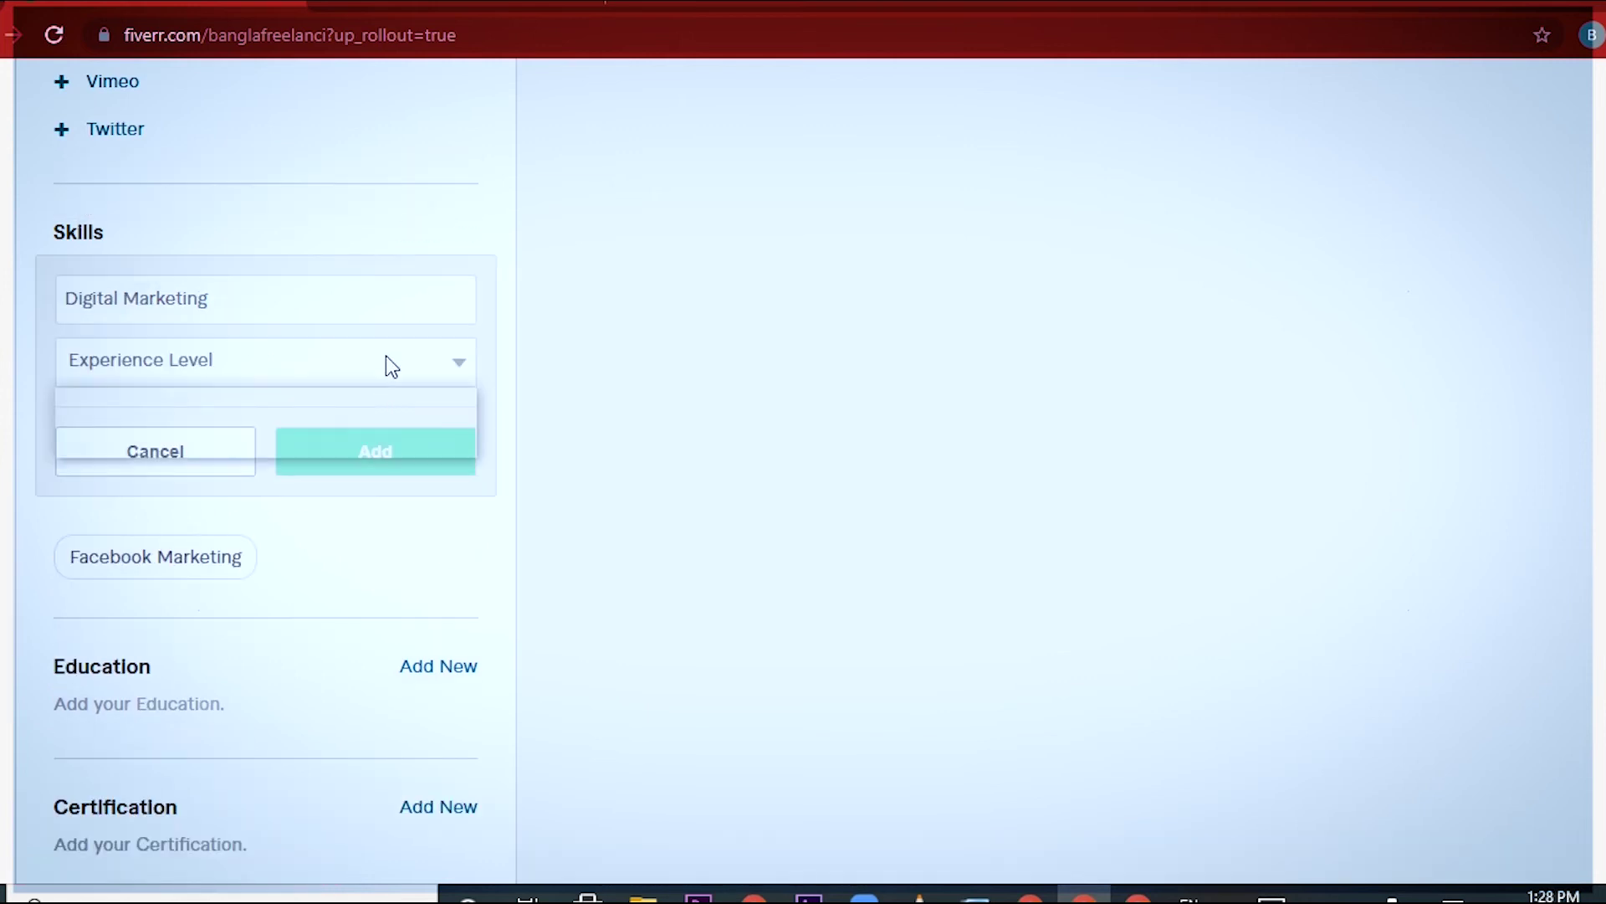
left_click(260, 442)
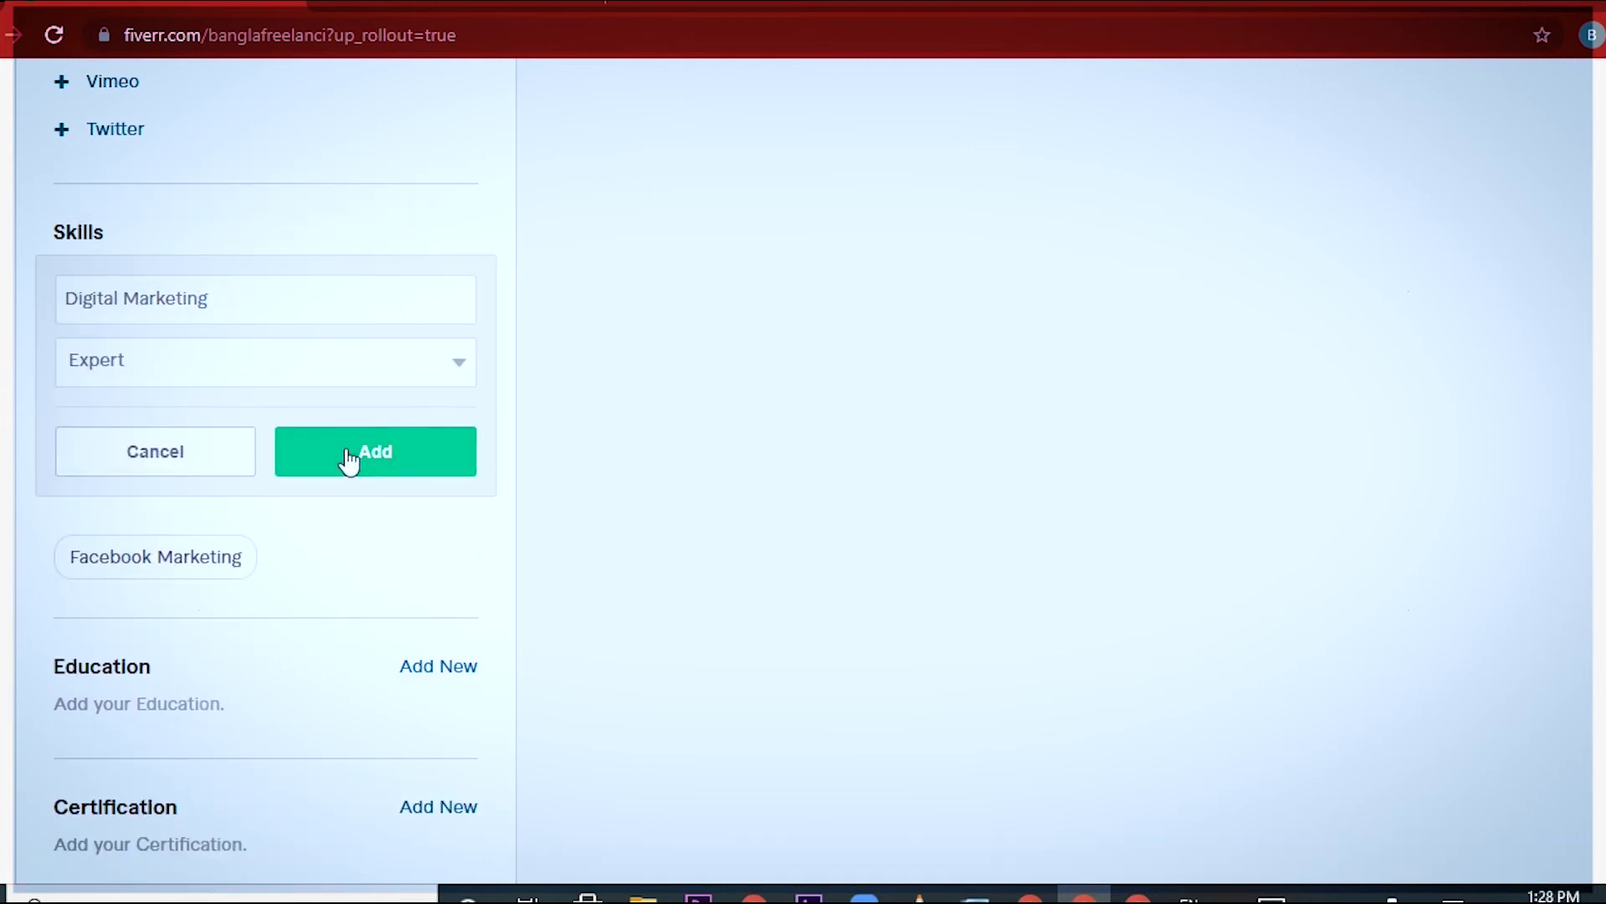
left_click(349, 460)
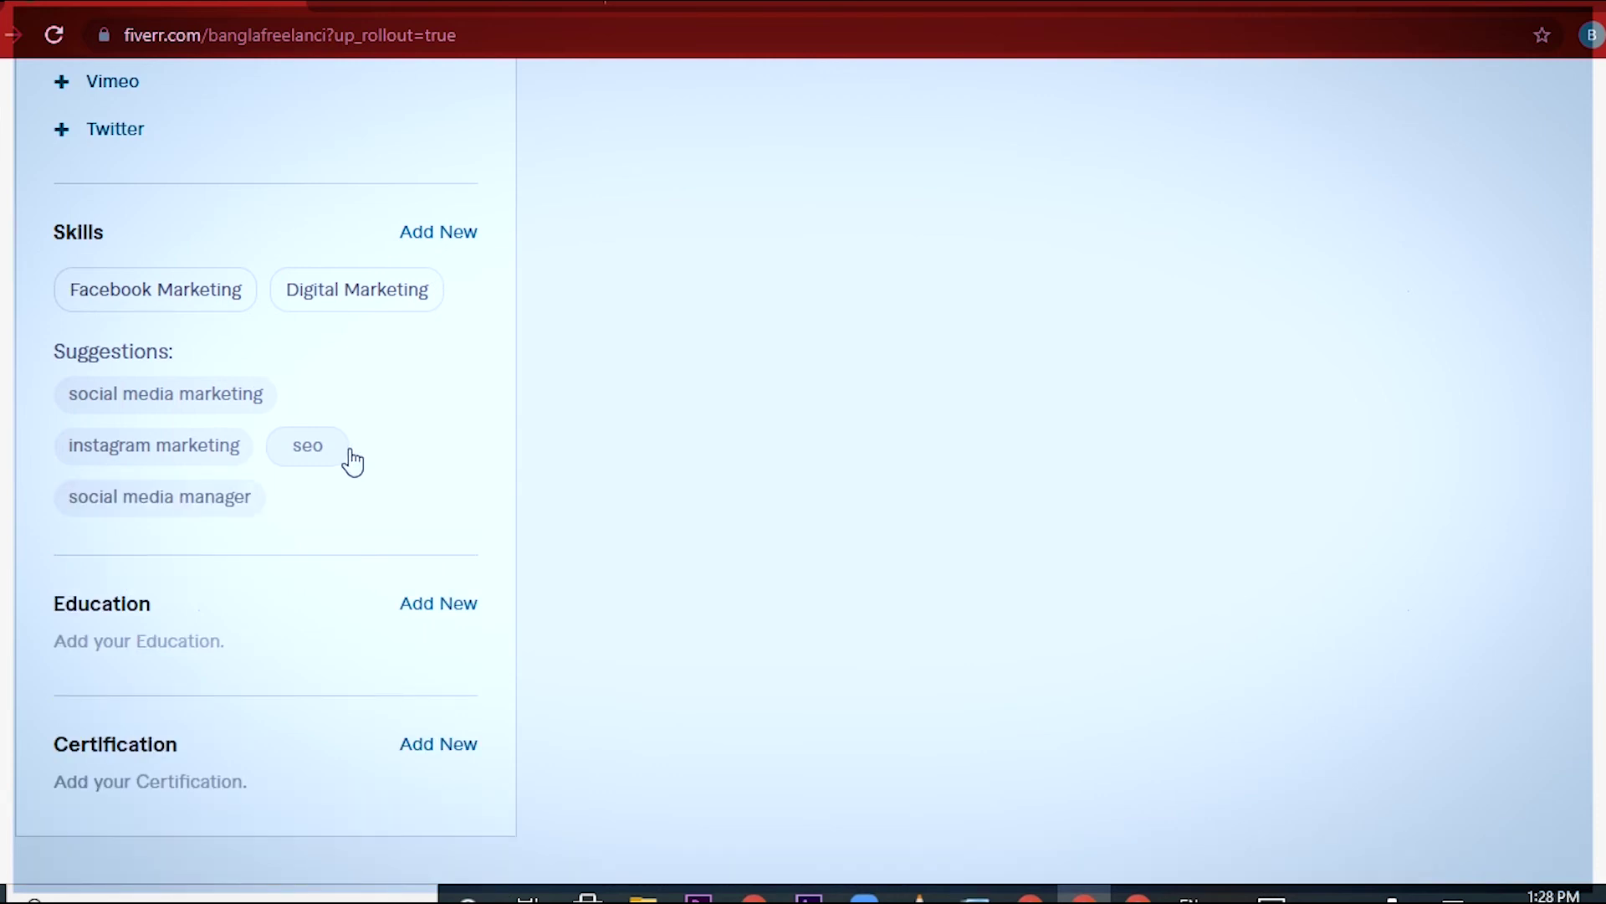
Add the suggested skill Seo to the profile with the experience level Expert.
left_click(319, 454)
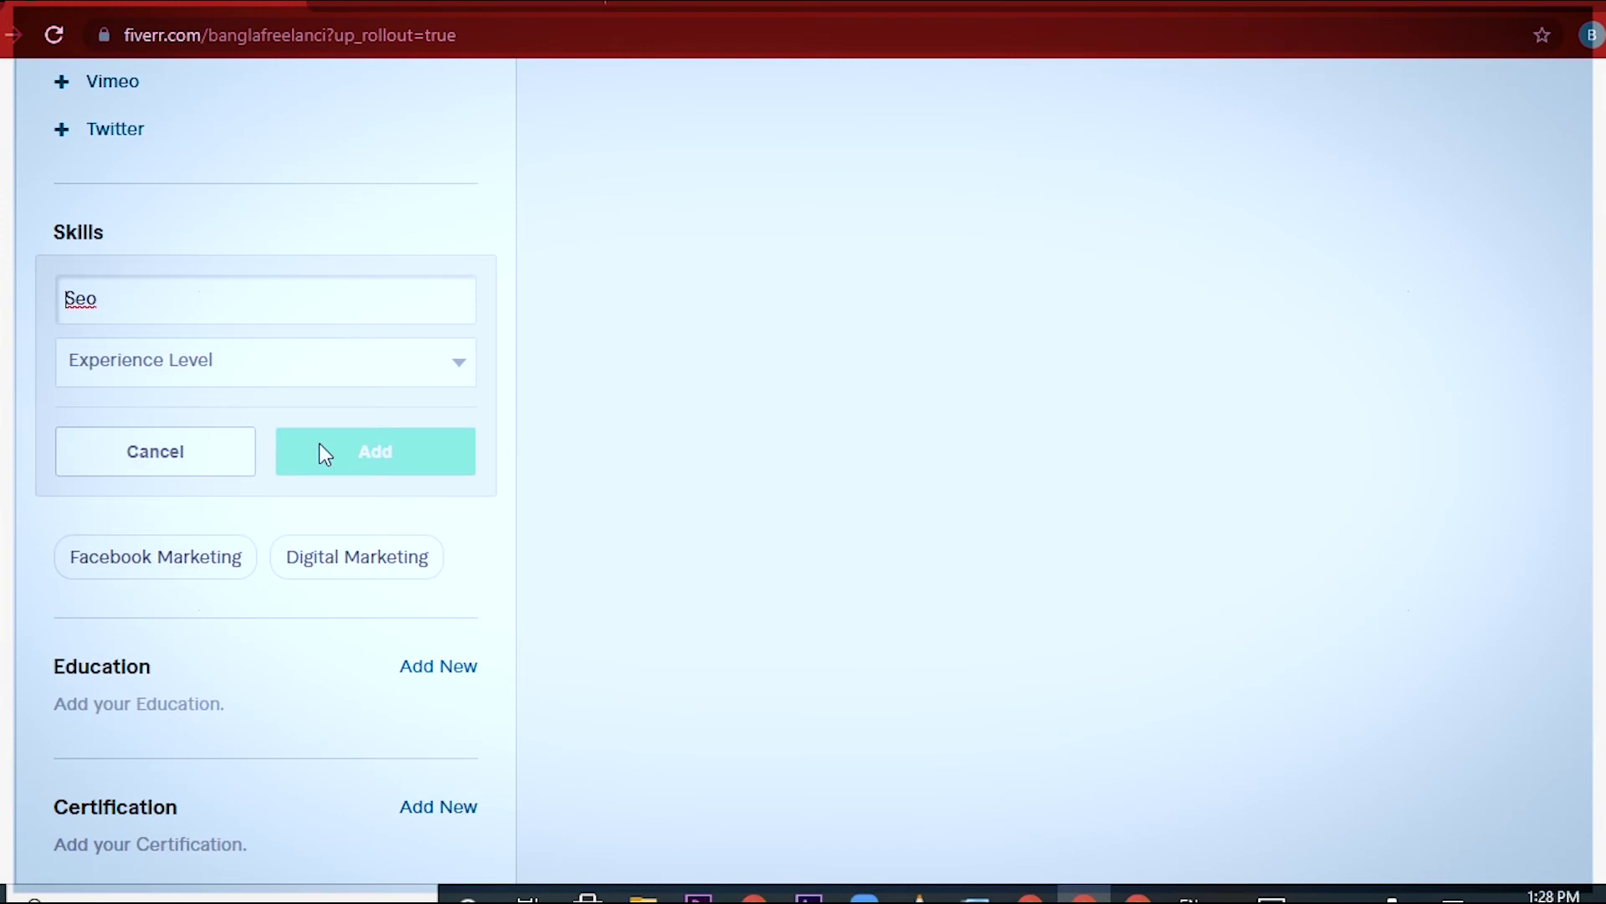
left_click(409, 364)
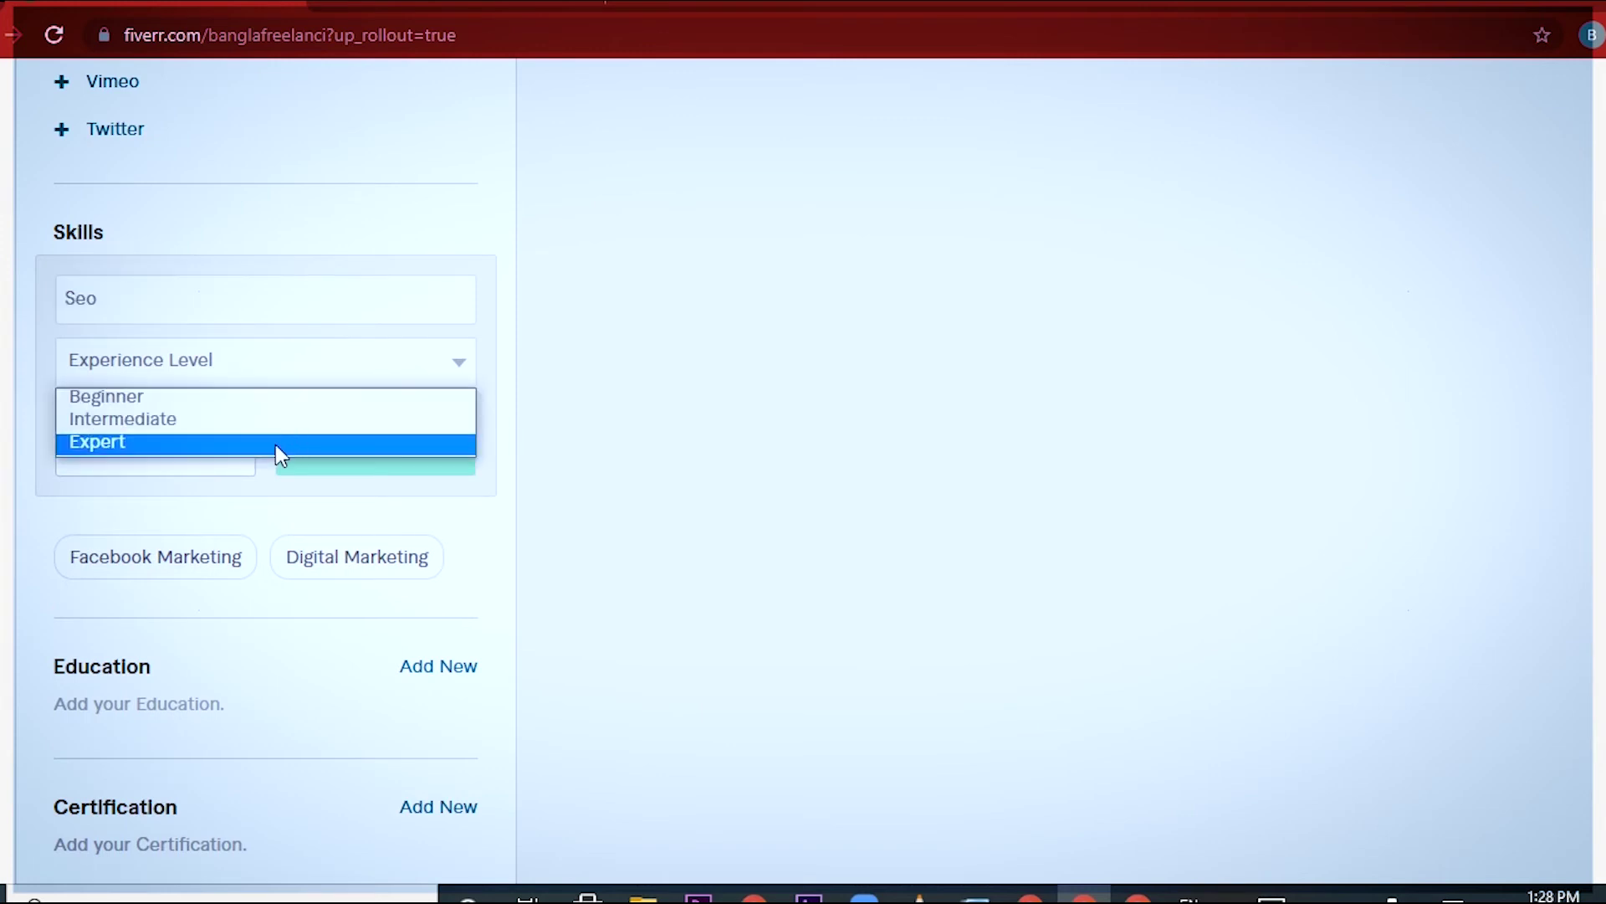
left_click(278, 446)
left_click(281, 446)
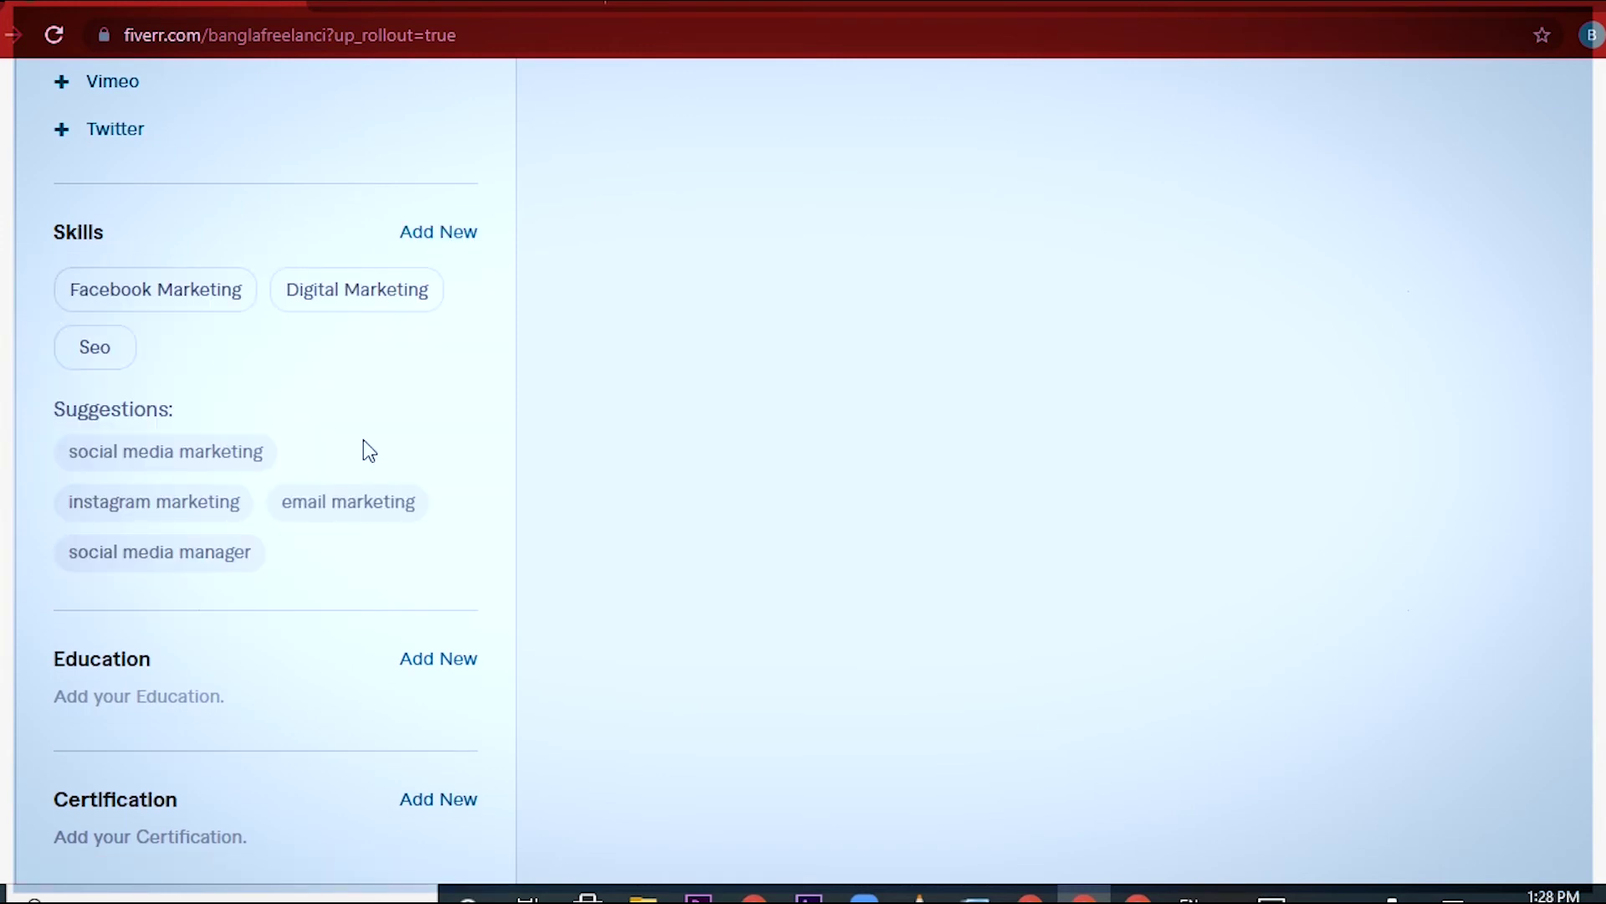
Add the skill Google Top Ranking to the profile with the experience level Expert.
left_click(459, 236)
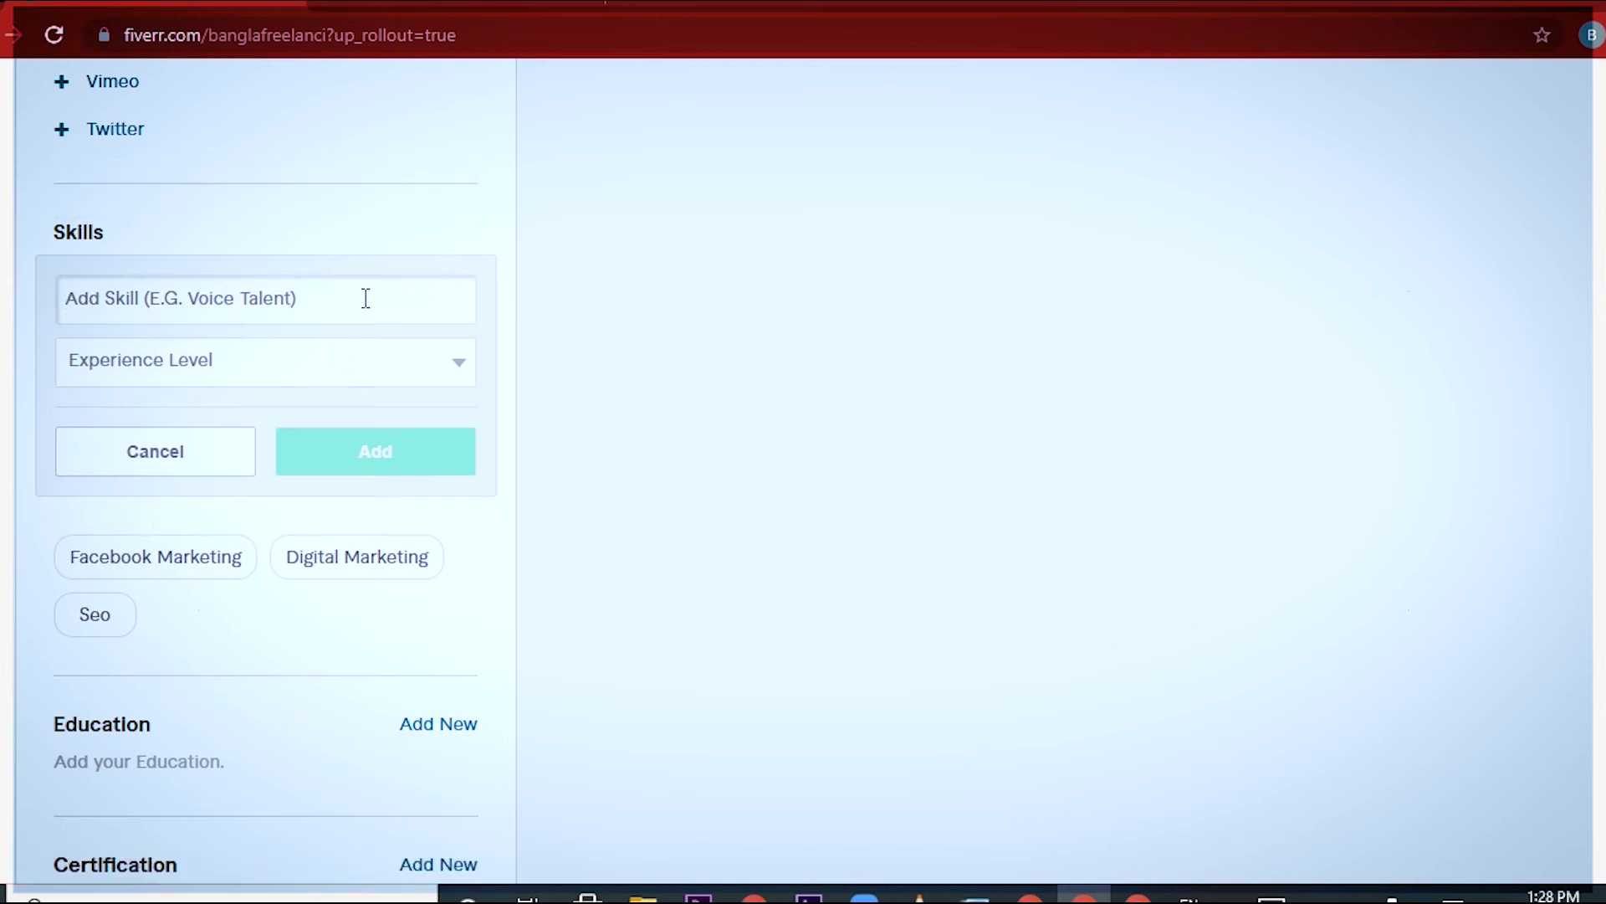
type("G")
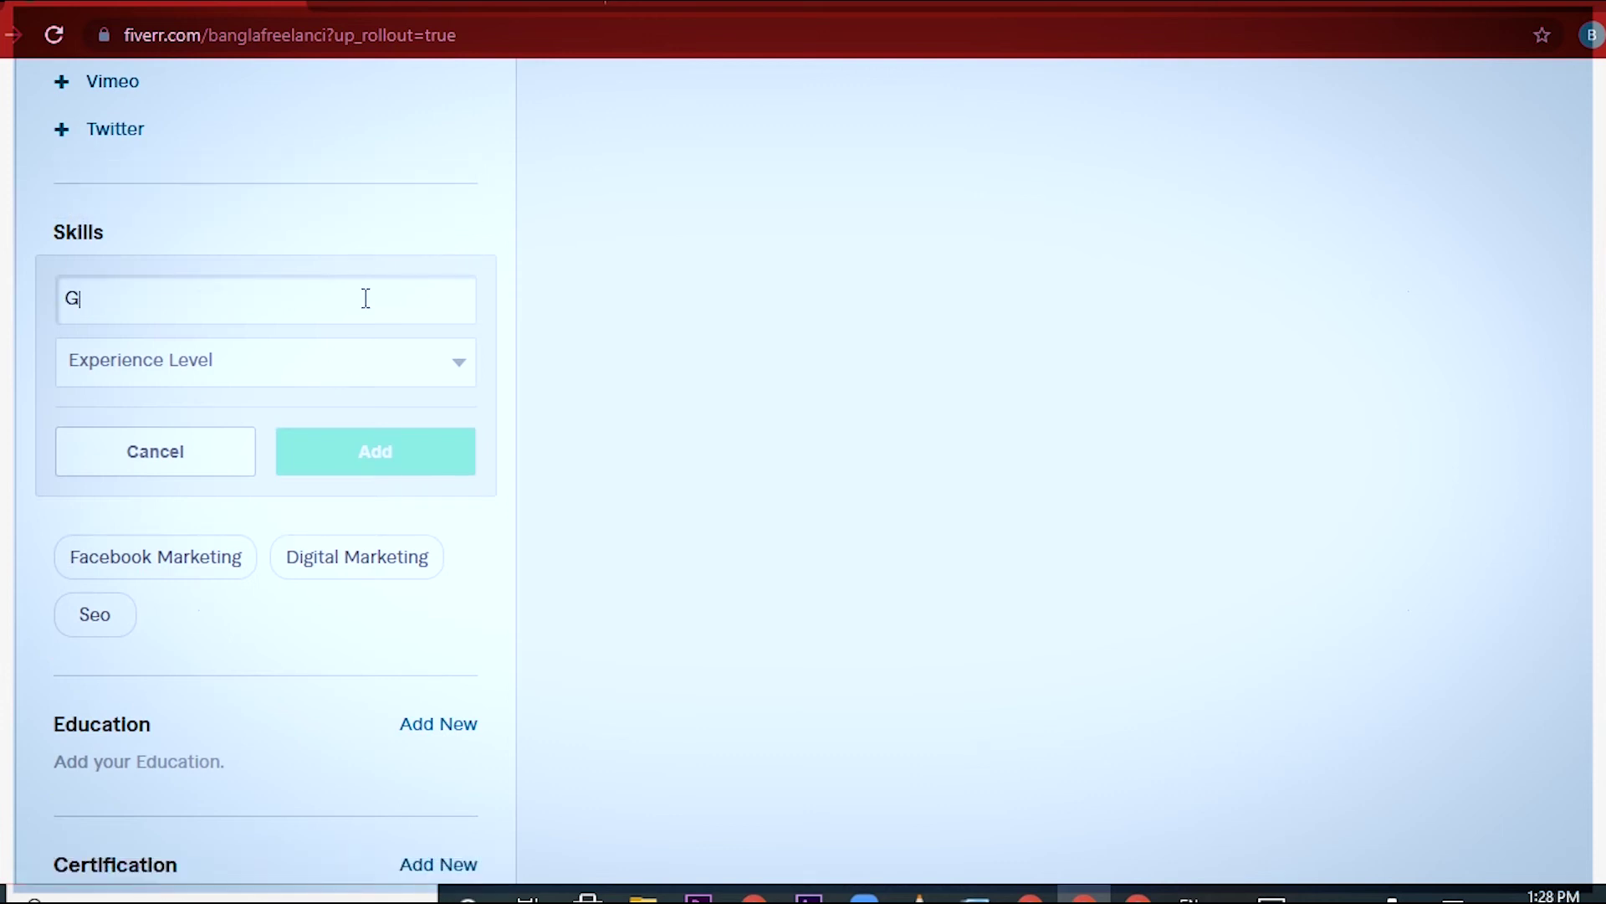
type("oogl")
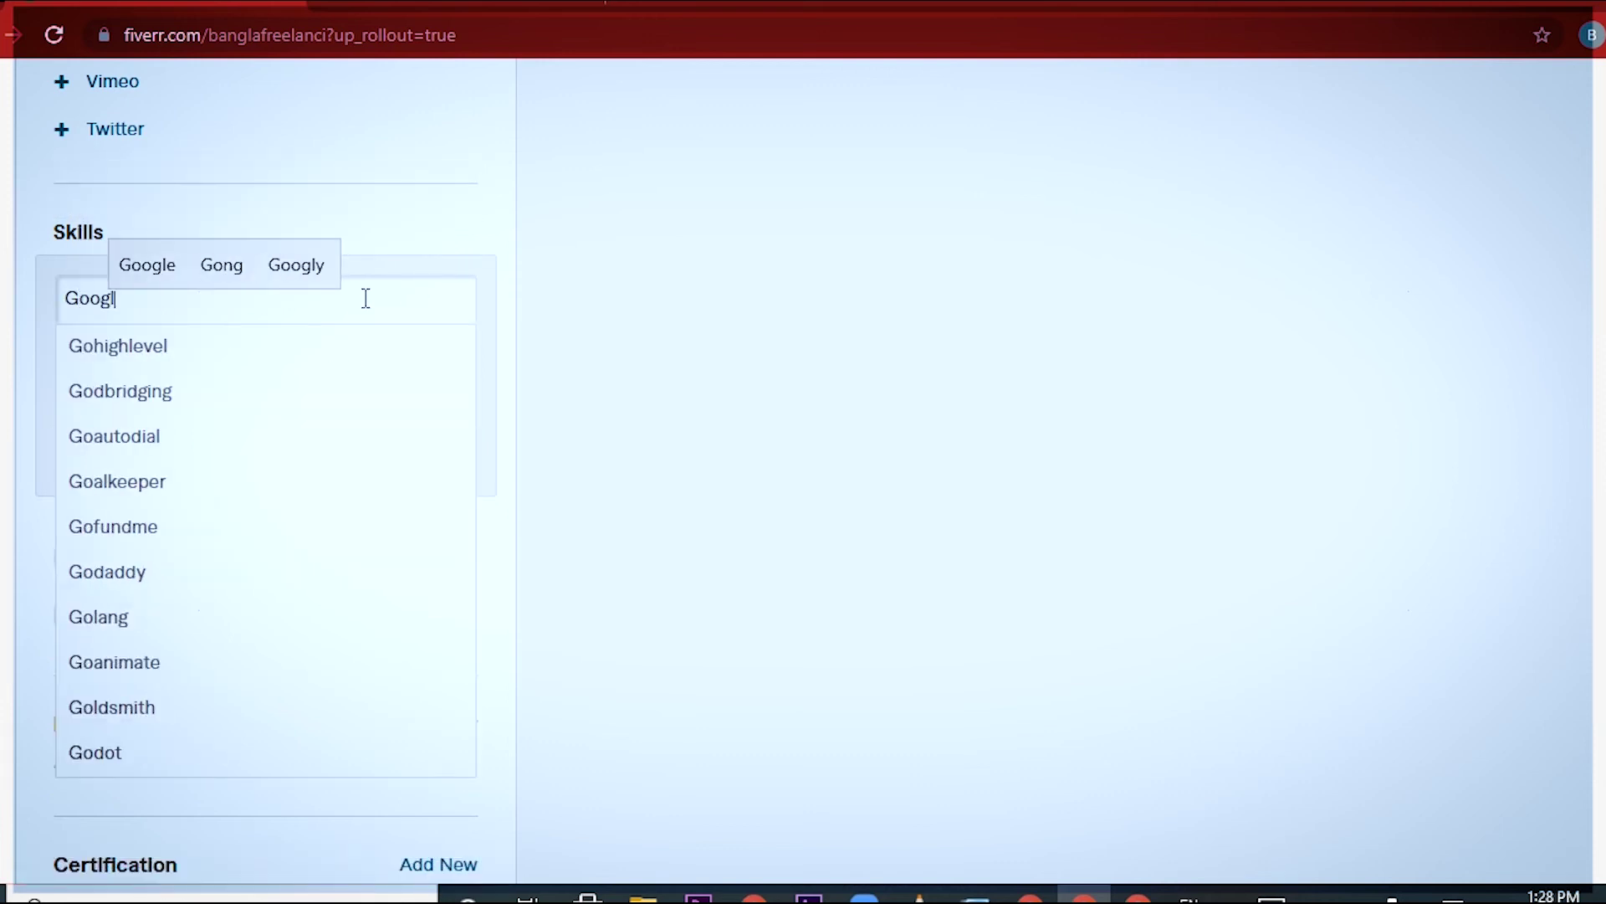
type("e Top")
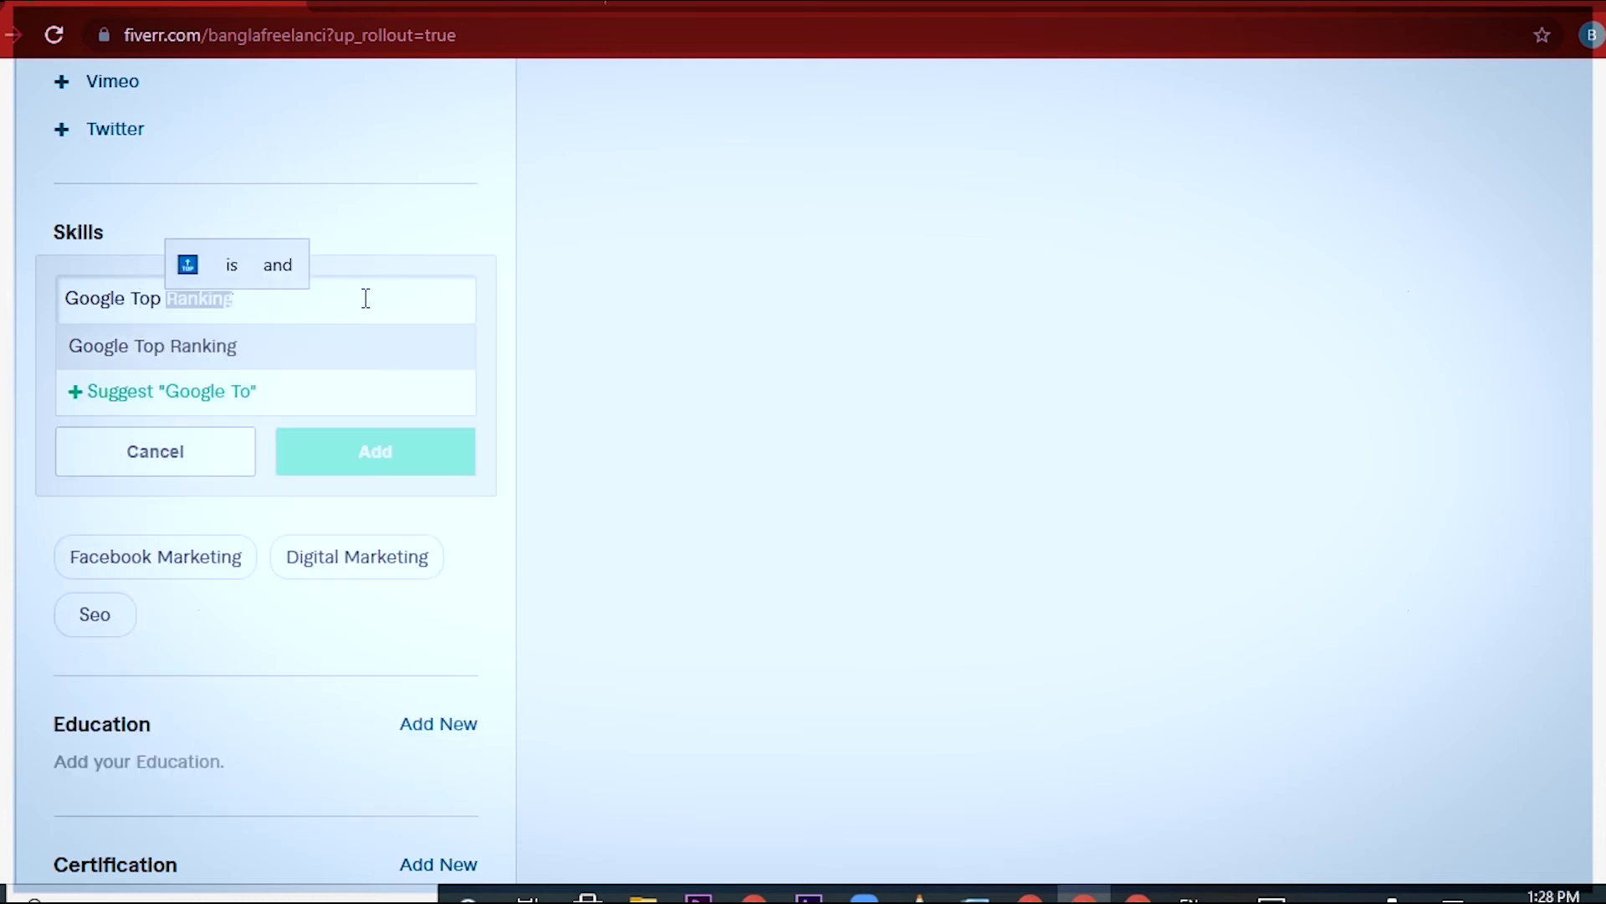
left_click(241, 352)
left_click(359, 362)
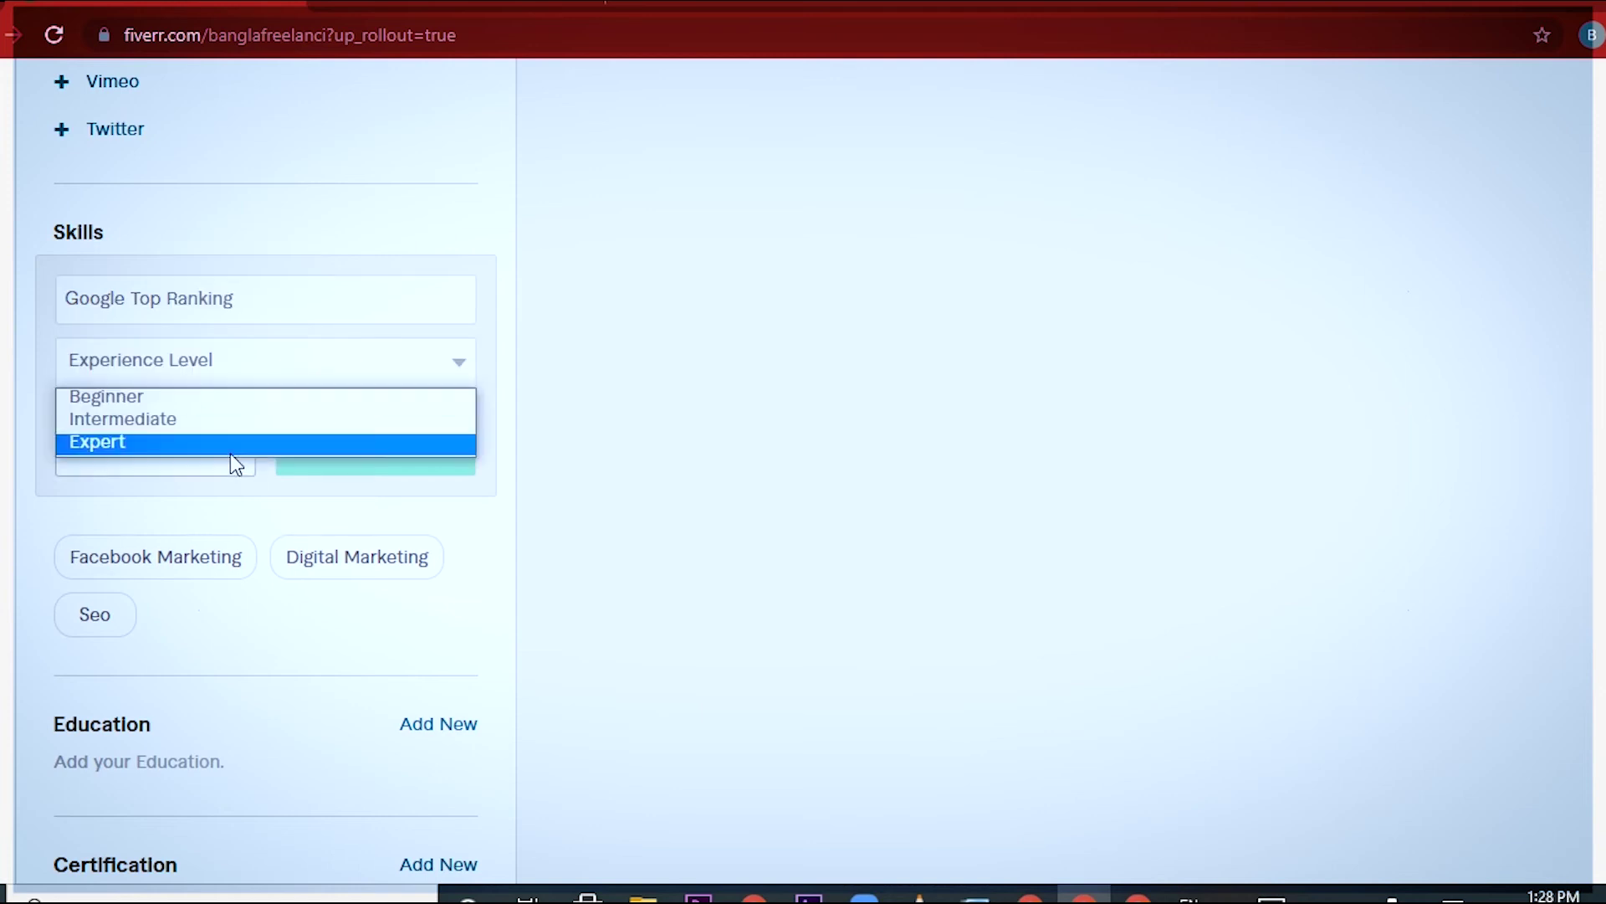
left_click(230, 448)
left_click(330, 459)
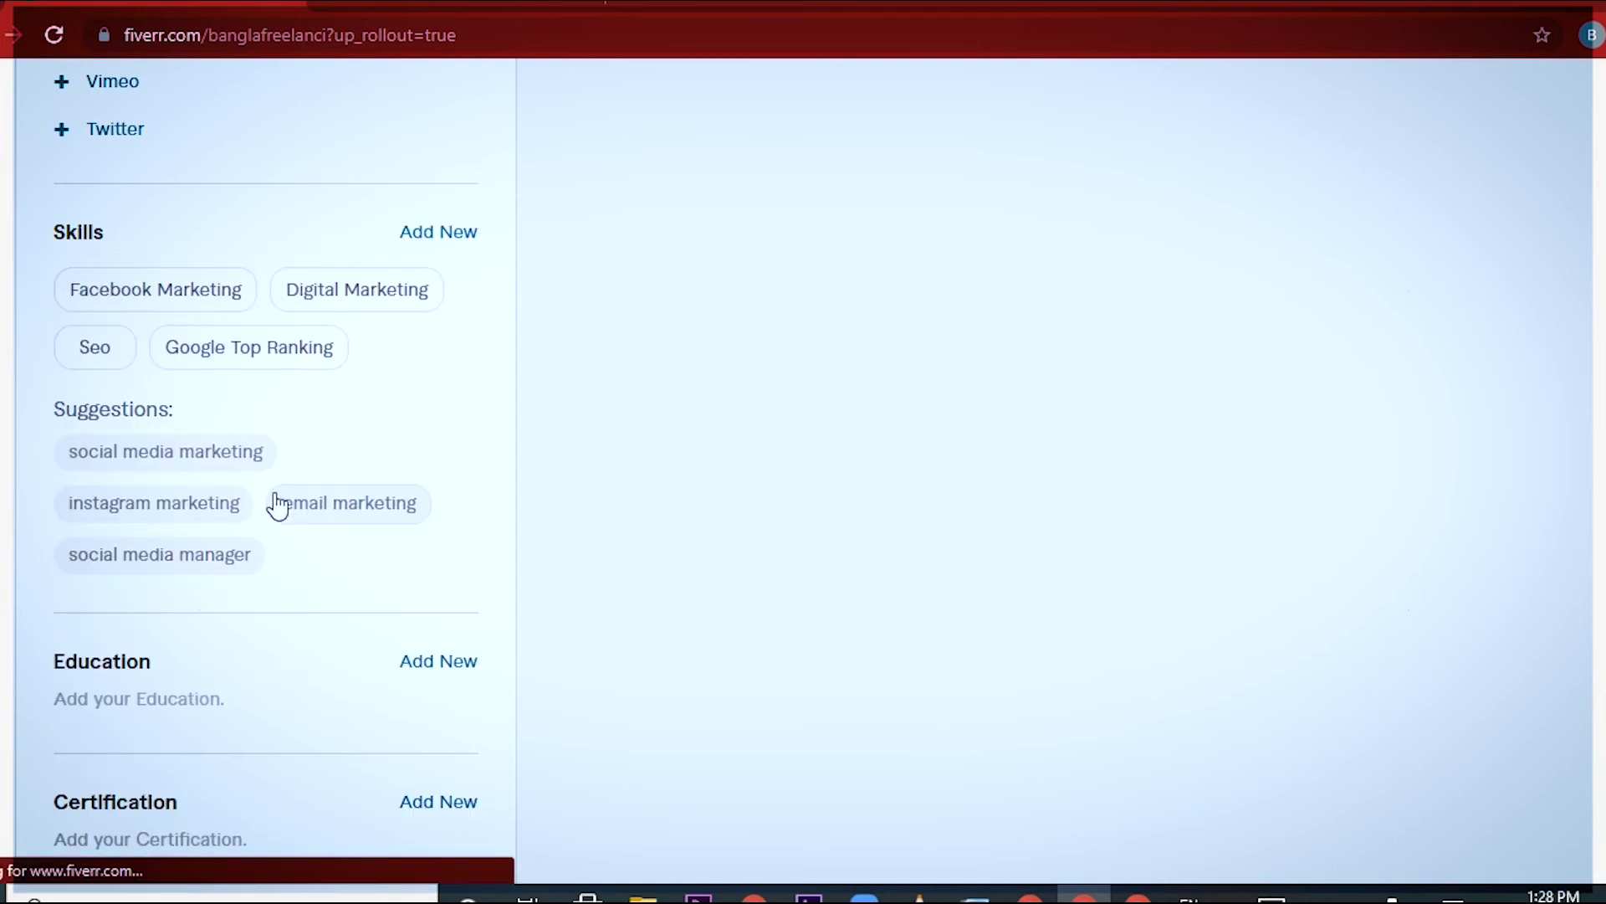
Add the skill Video Editing to the profile's Skills section.
left_click(445, 238)
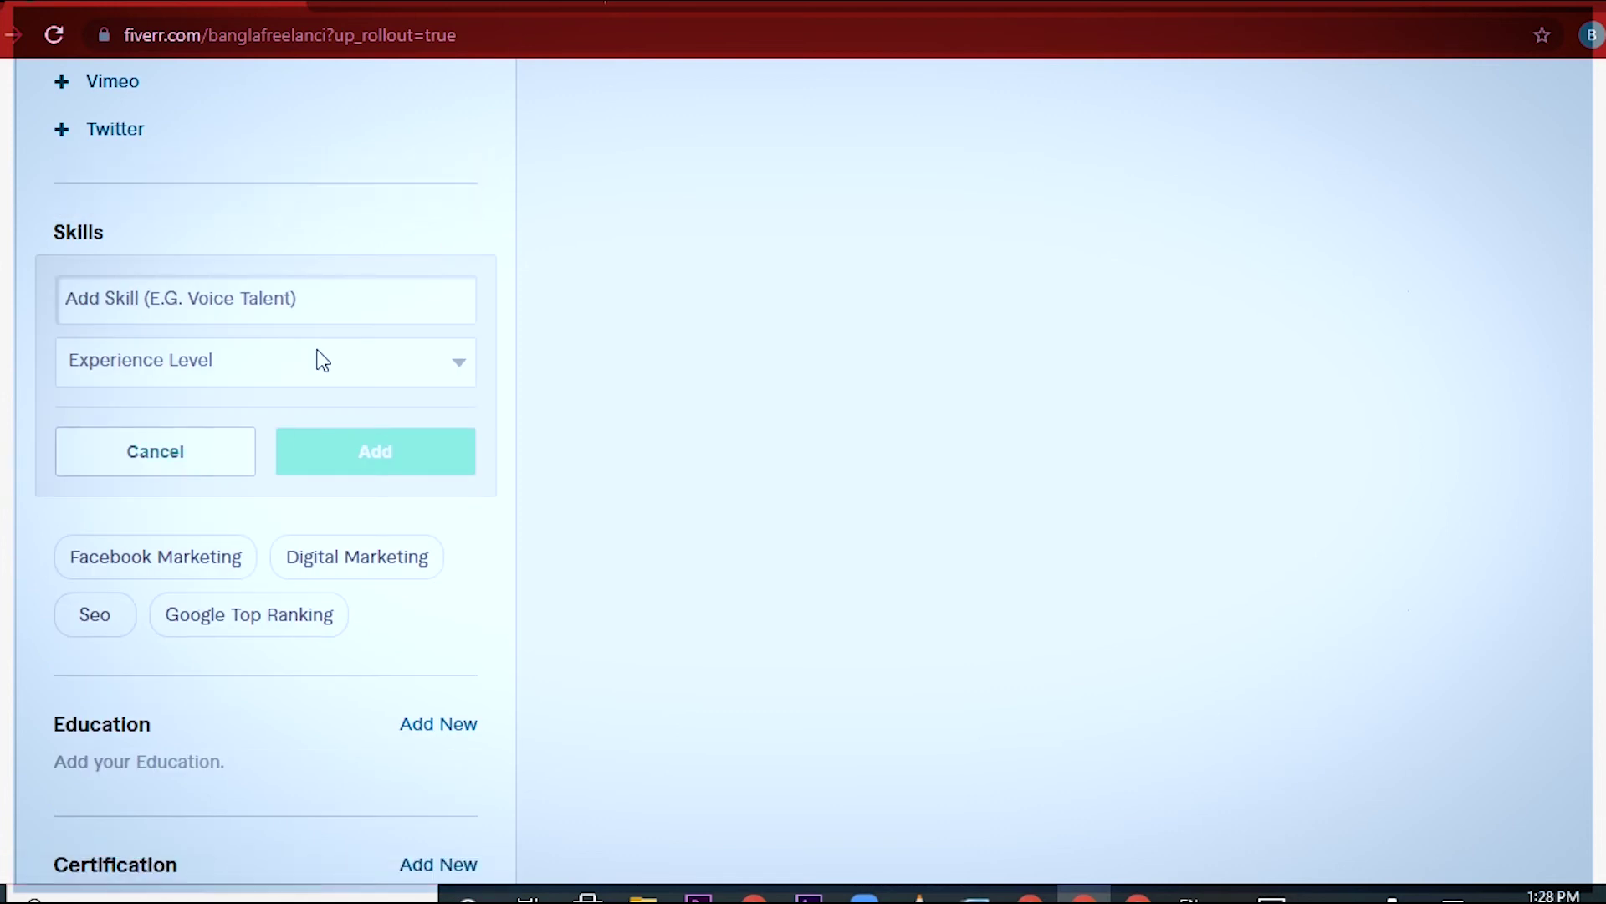
left_click(297, 385)
left_click(338, 310)
type("V")
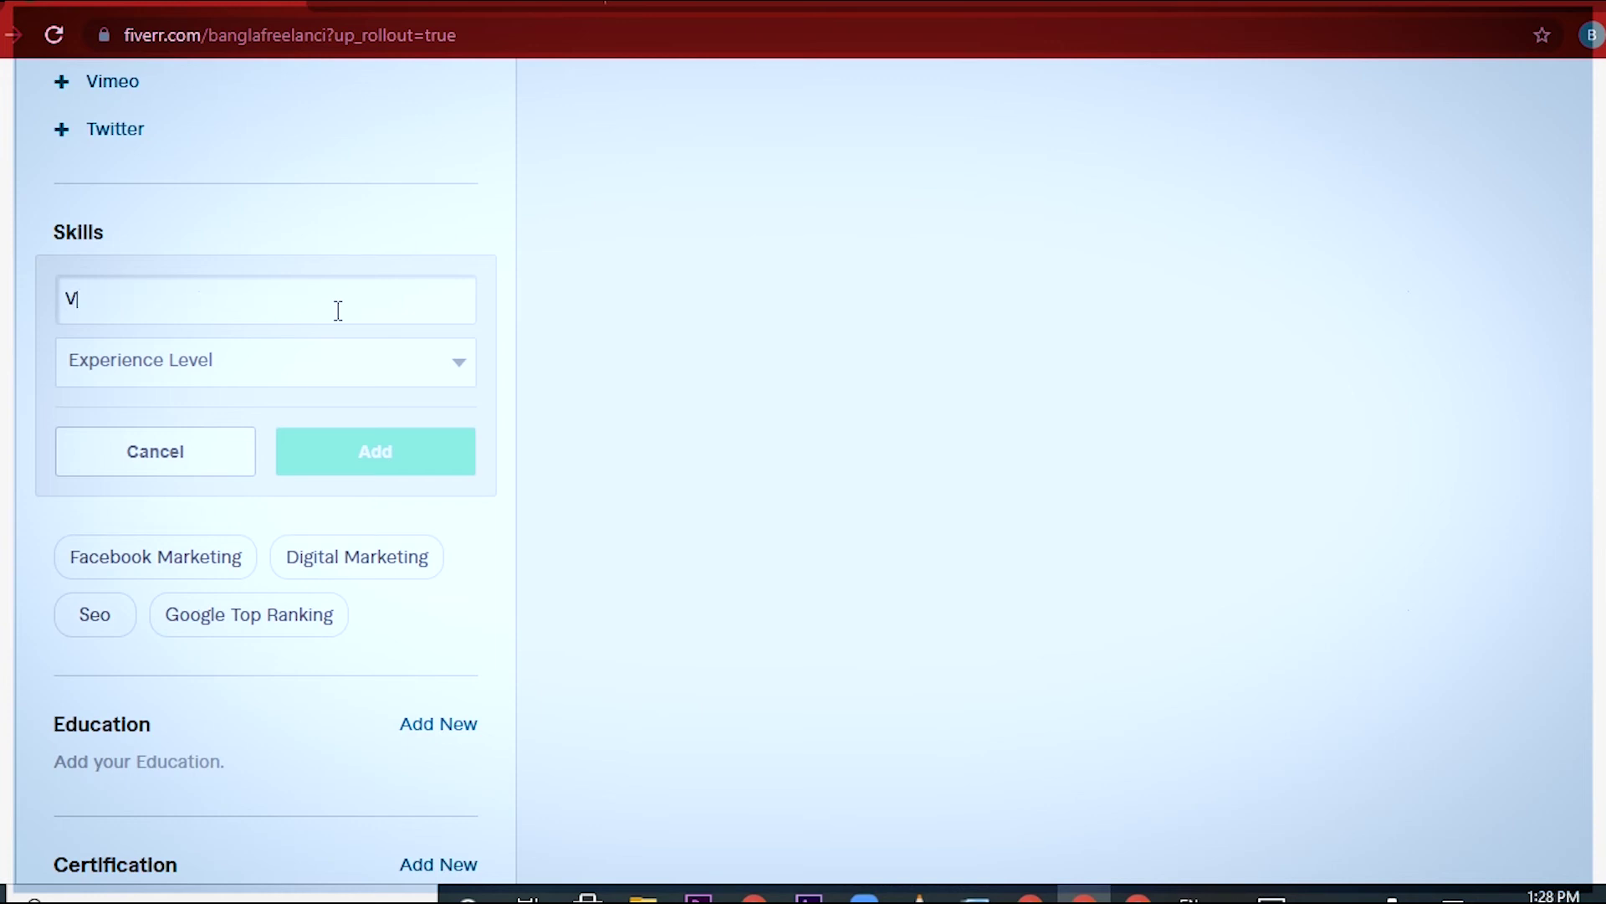
type("ideo ")
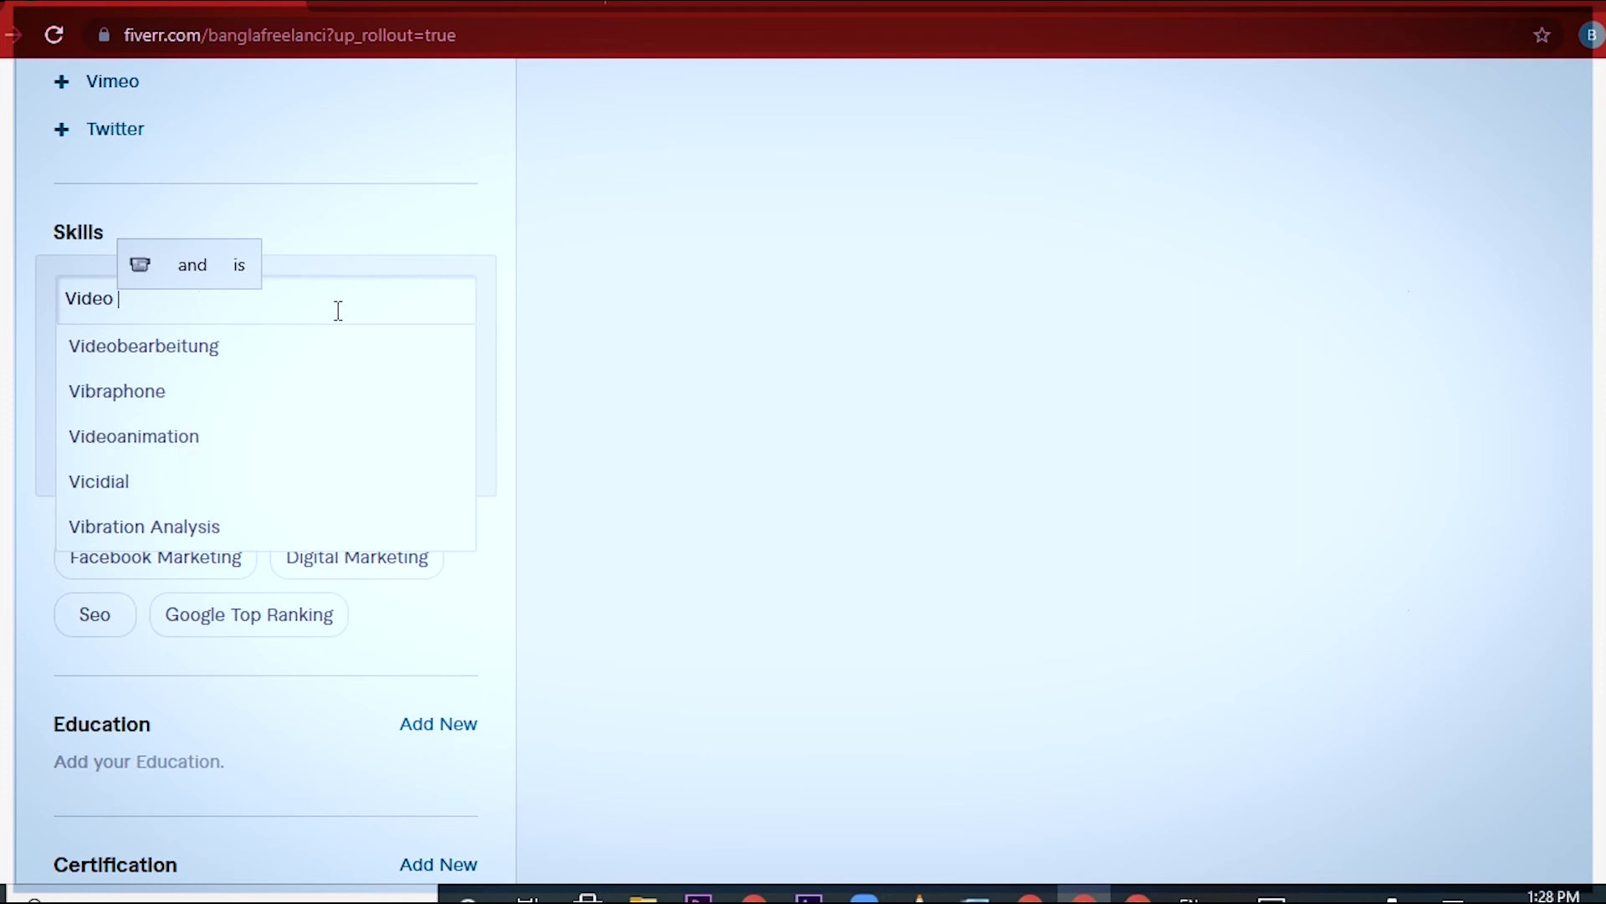
type("Editing")
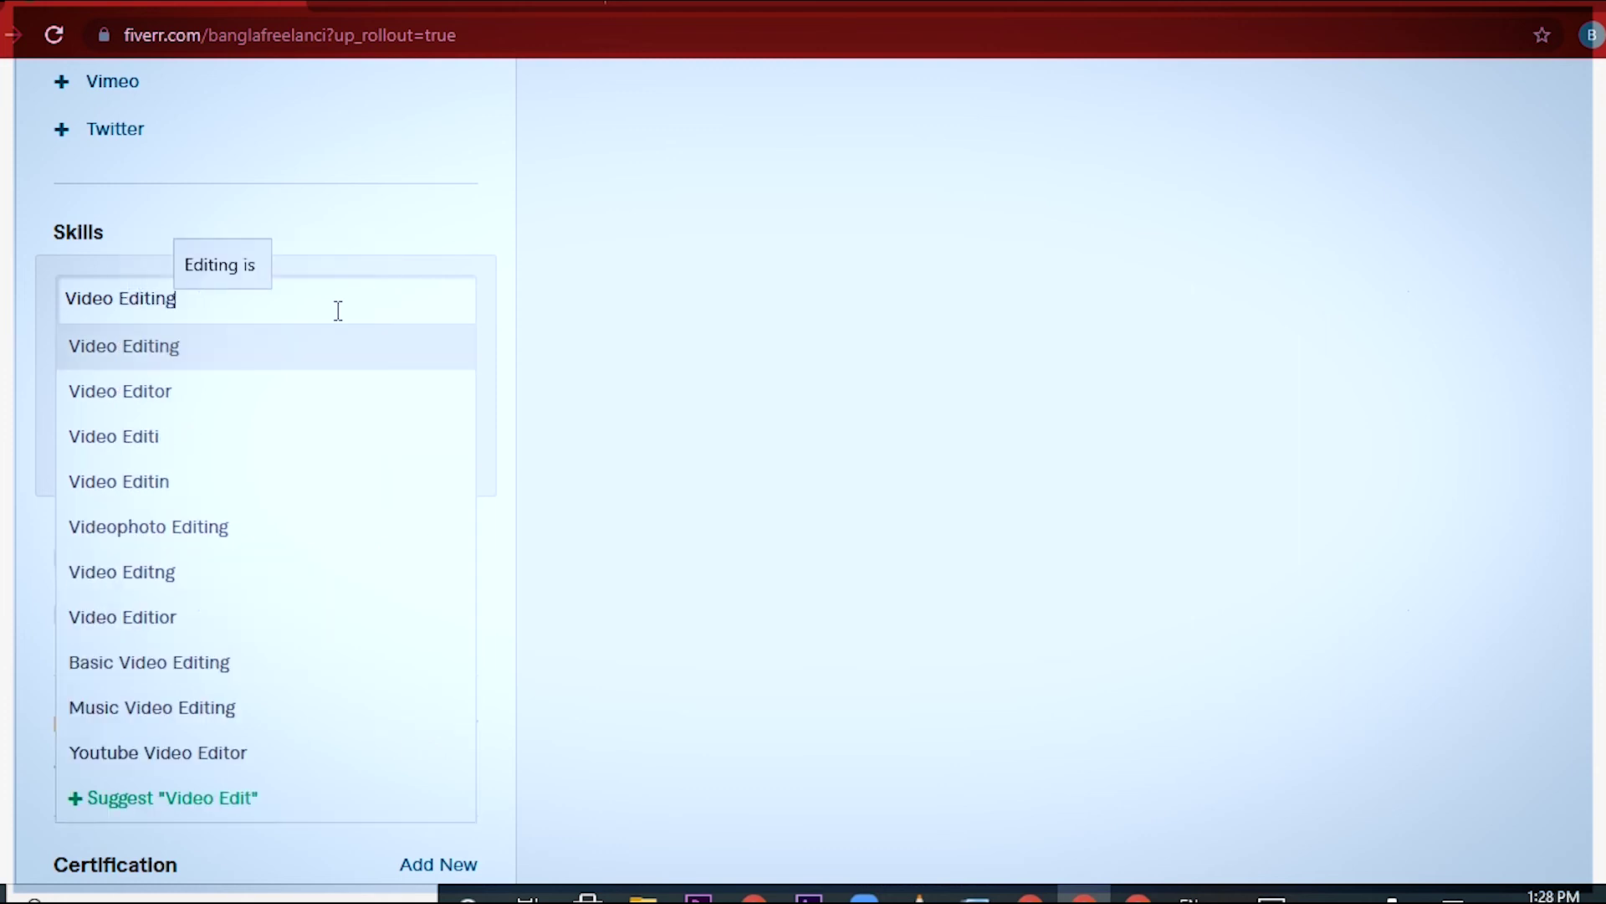
left_click(234, 349)
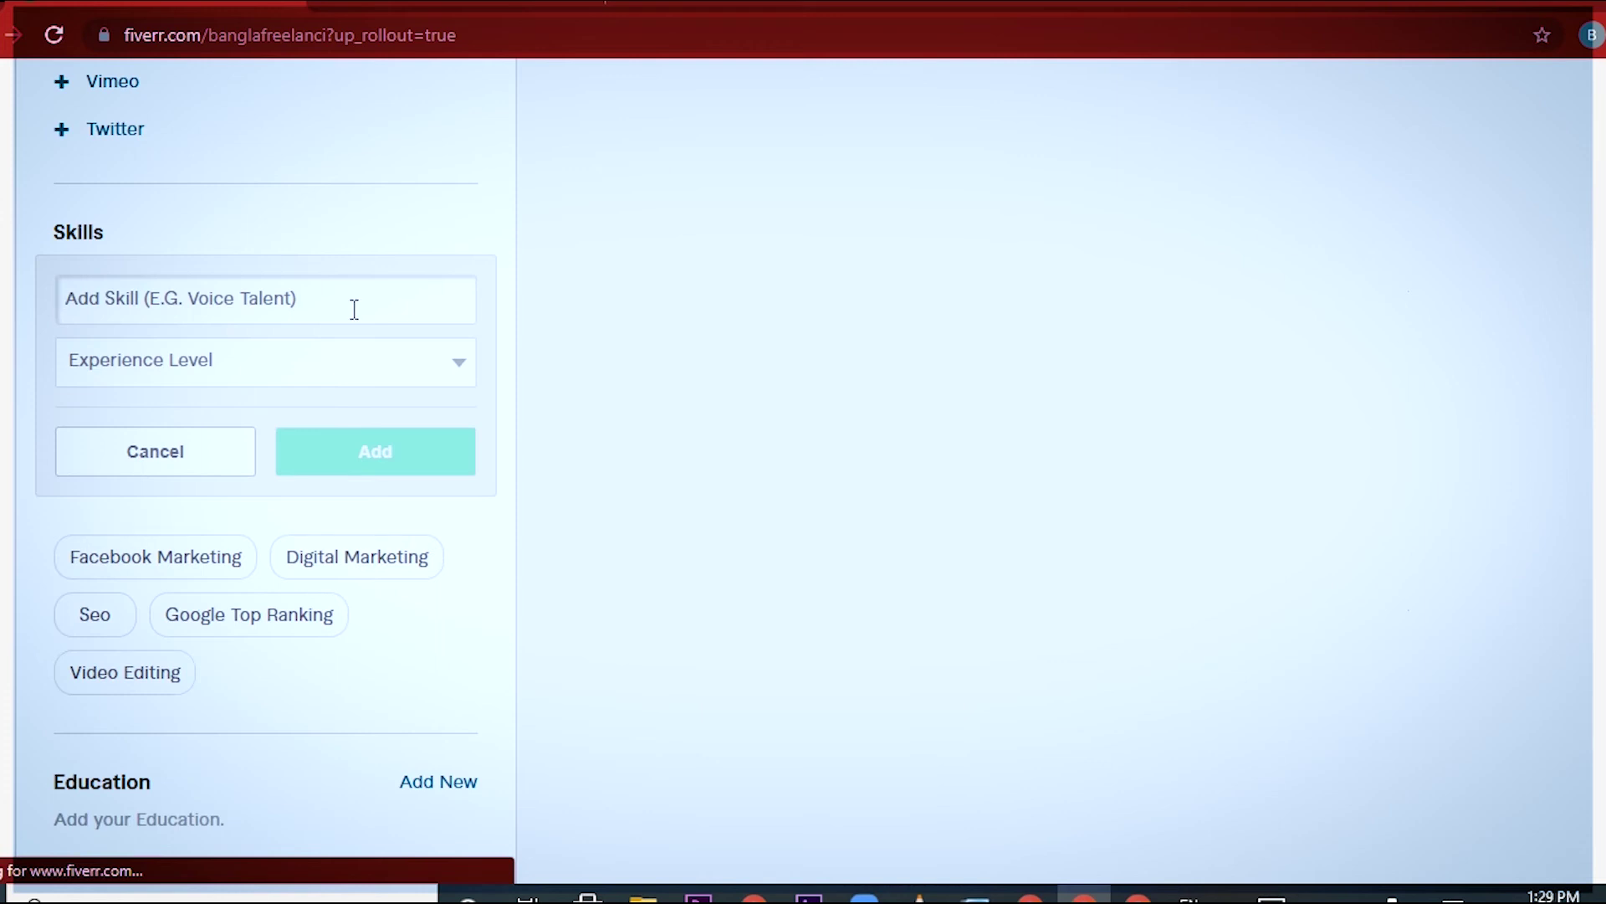
Add the skill Youtube Marketing to the profile with the experience level Expert.
type("Youtube")
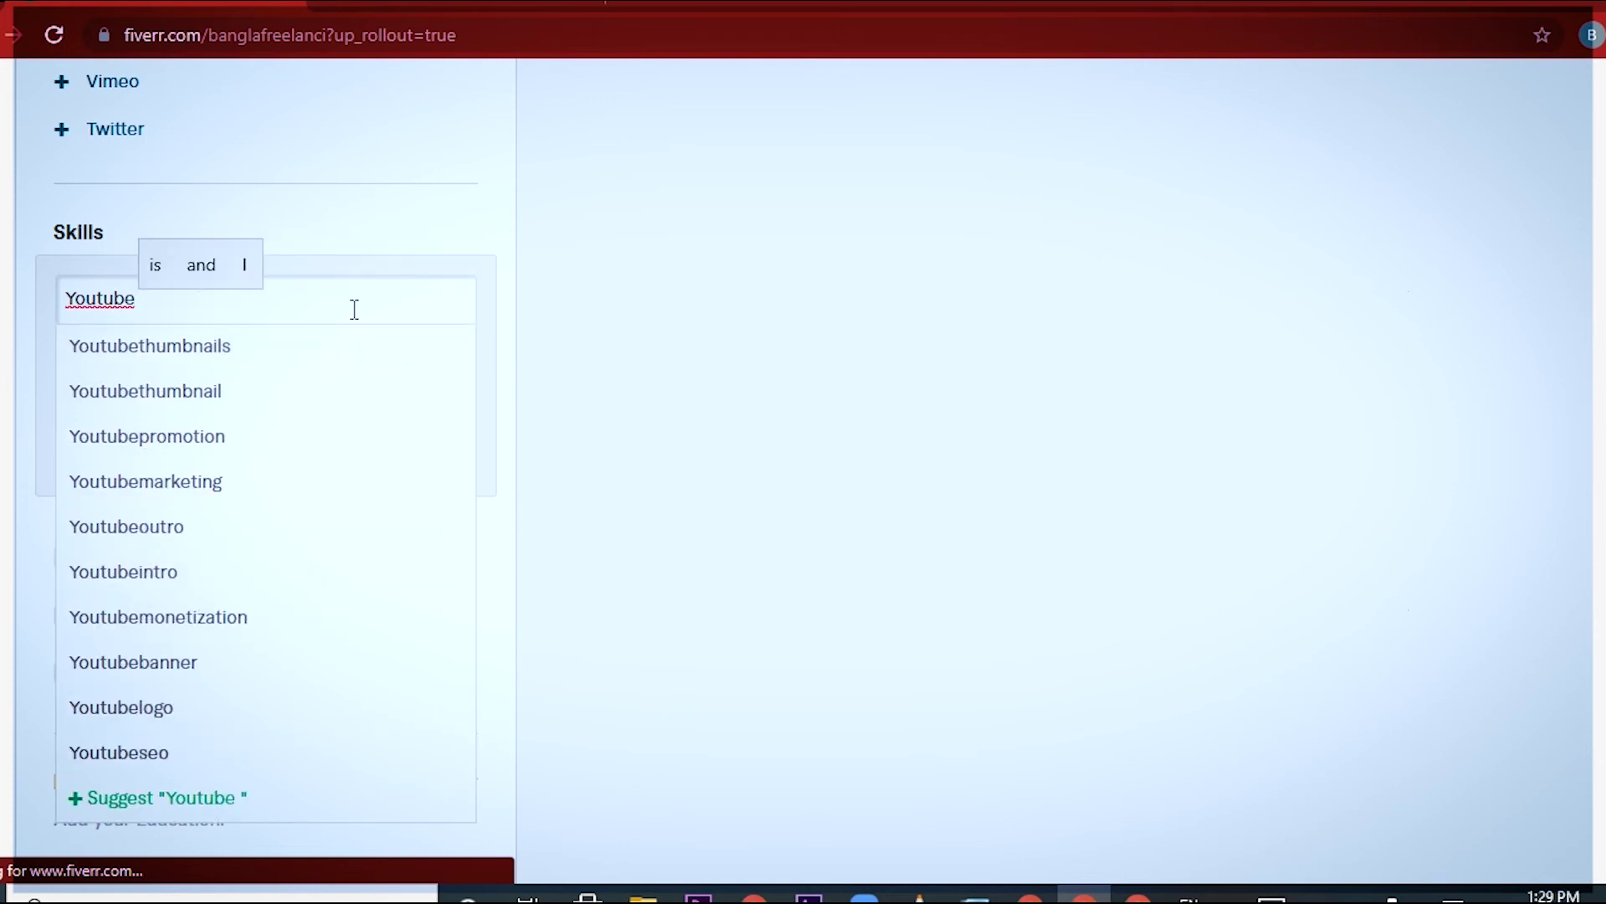
type(" Mar")
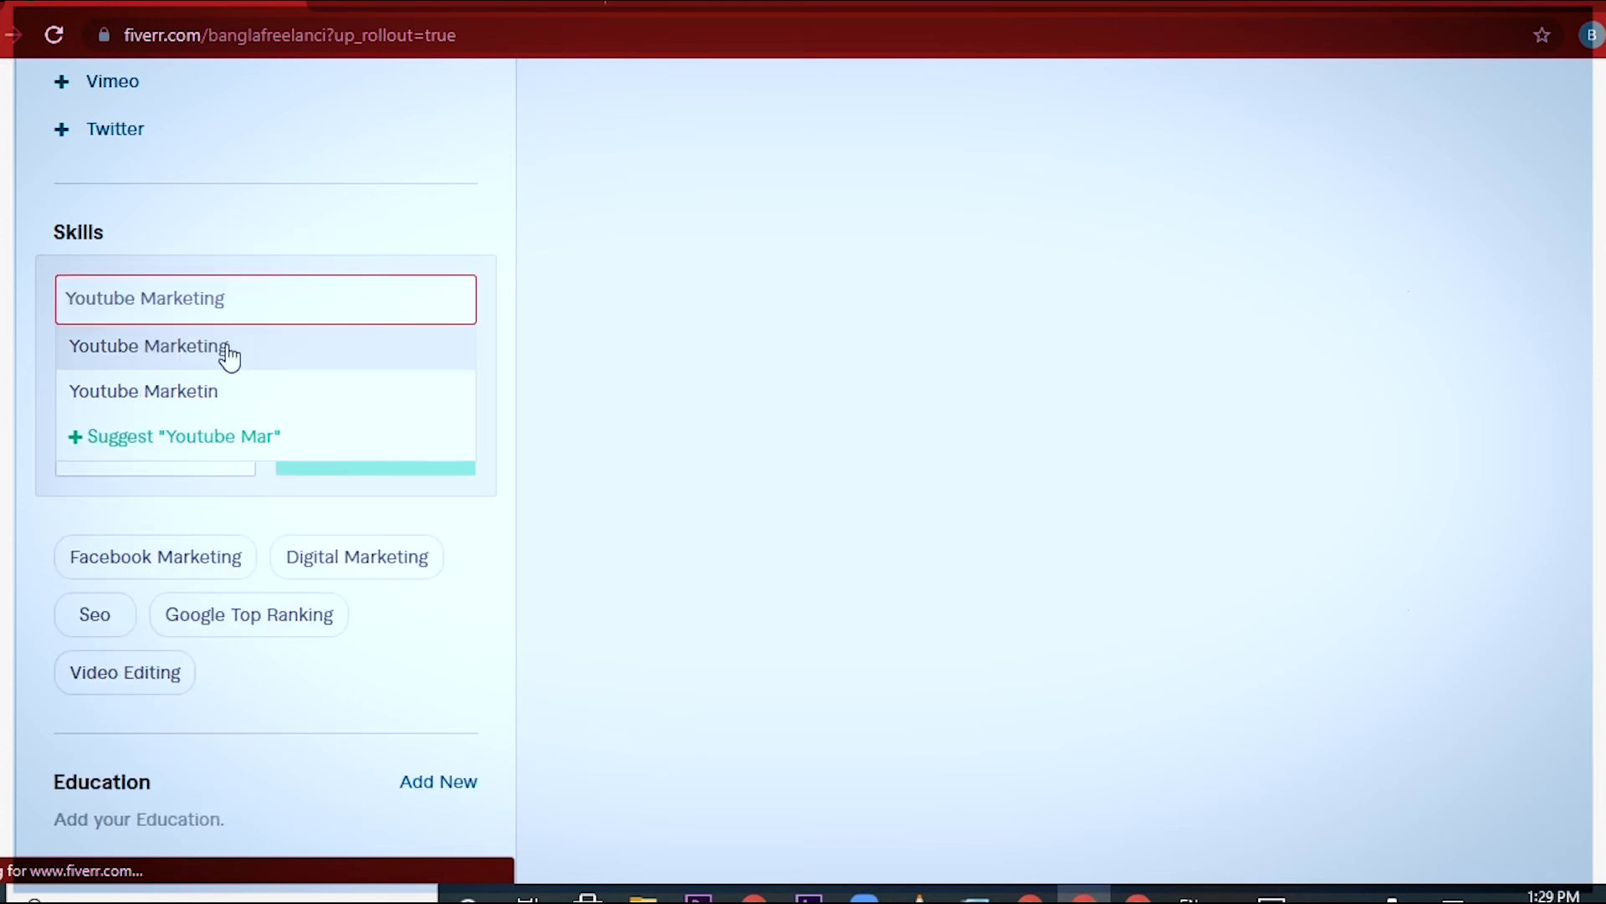
left_click(228, 355)
left_click(351, 368)
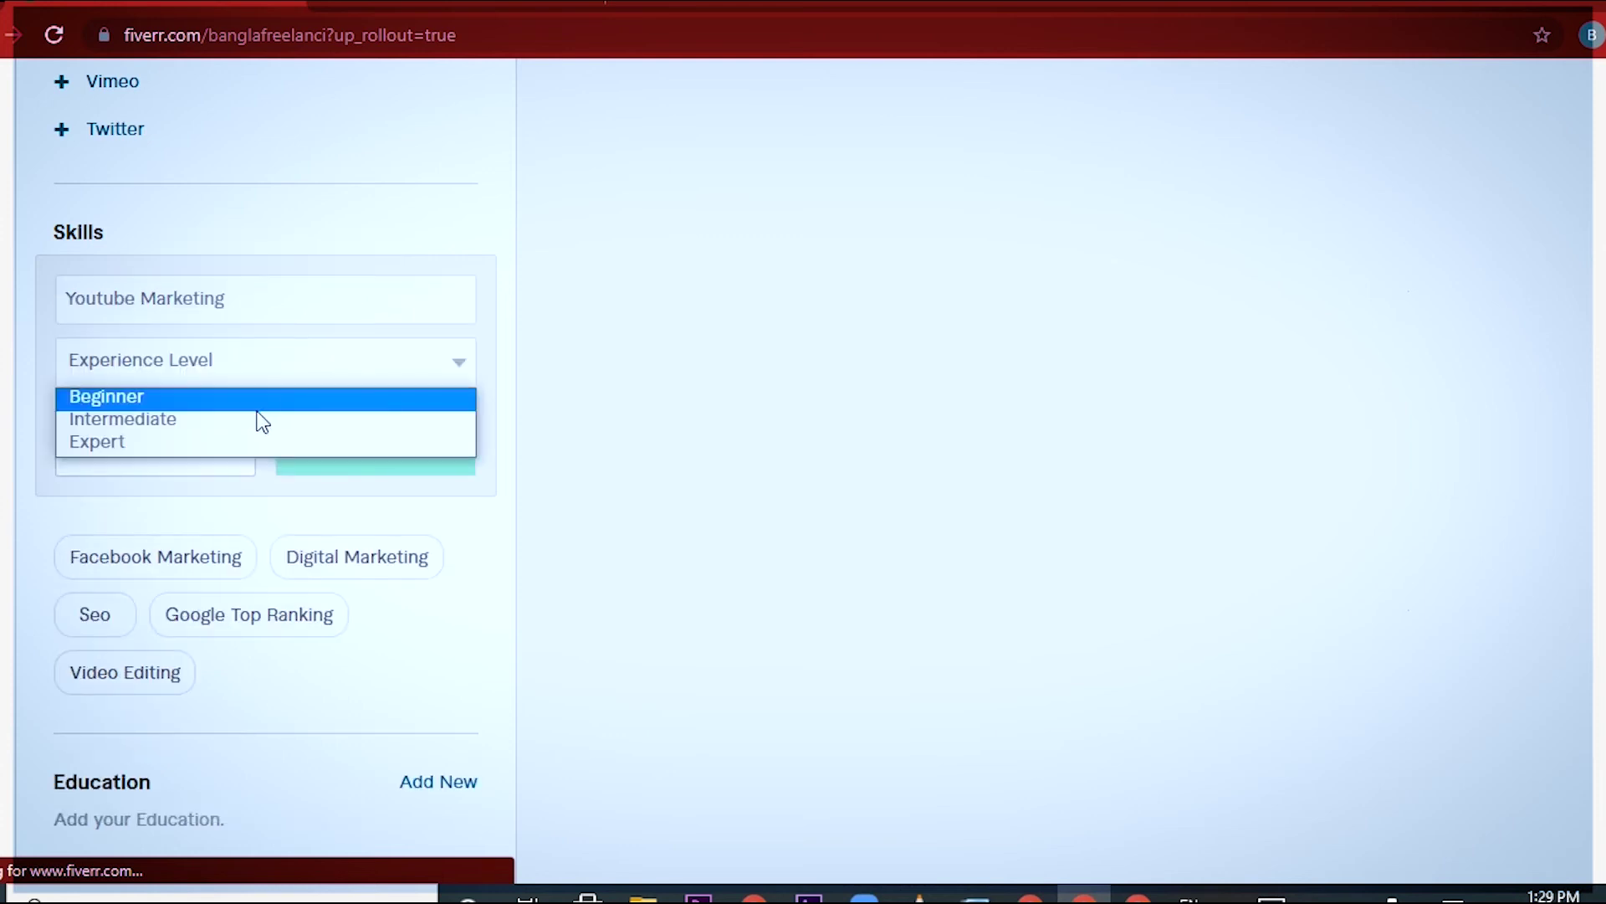
left_click(189, 441)
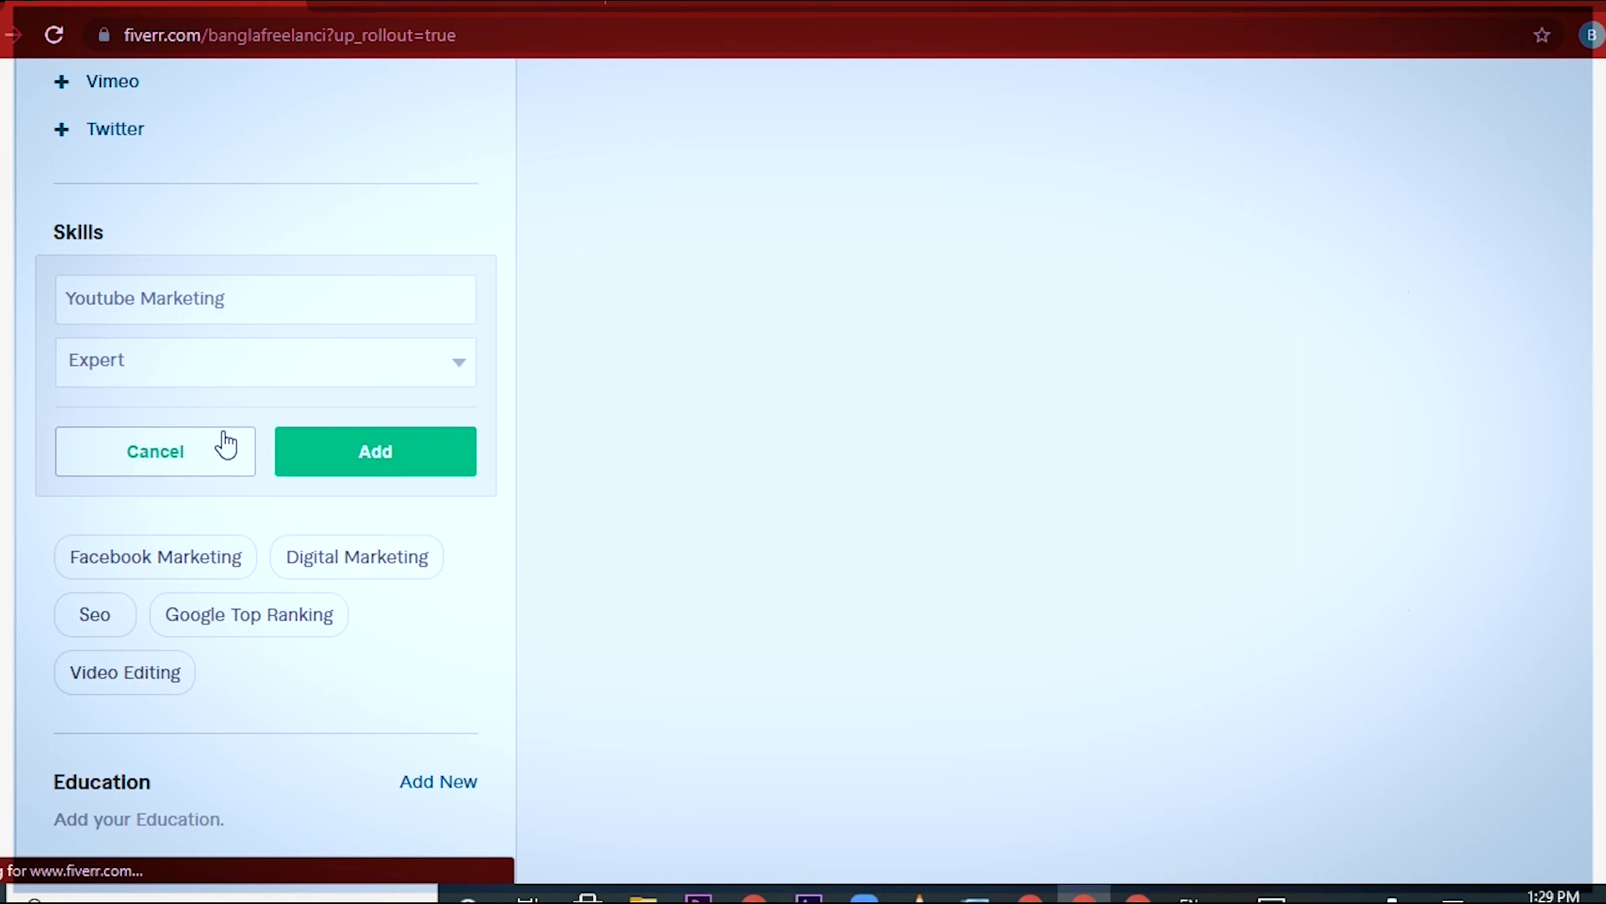
left_click(337, 458)
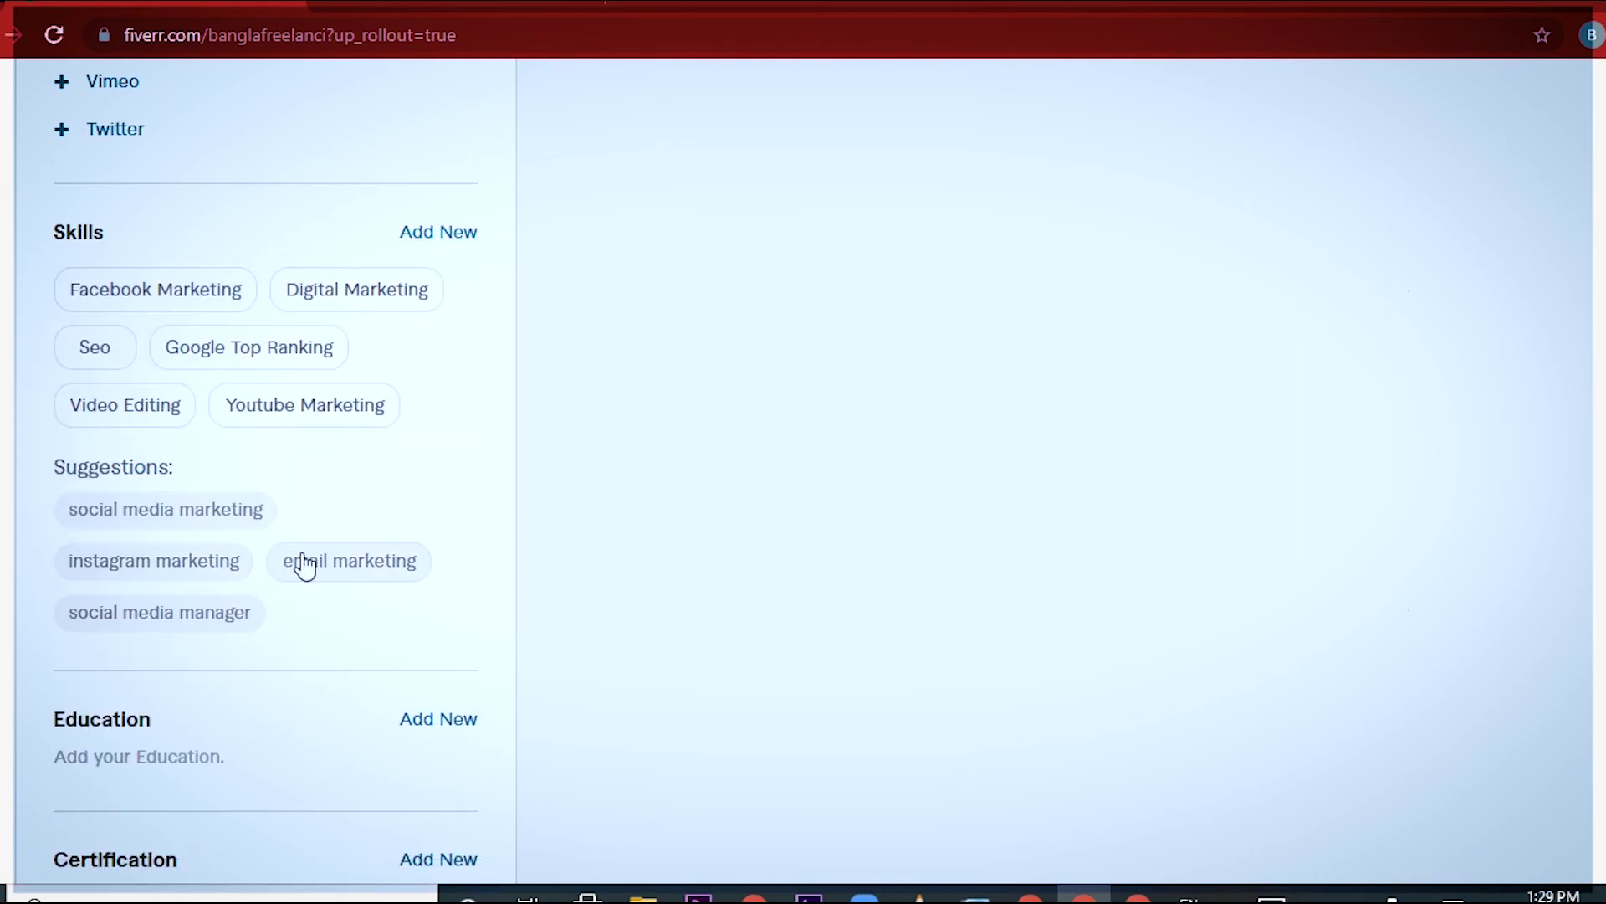
Add the skill Product Listing to the profile with the experience level Expert.
scroll(308, 554, "up", 1)
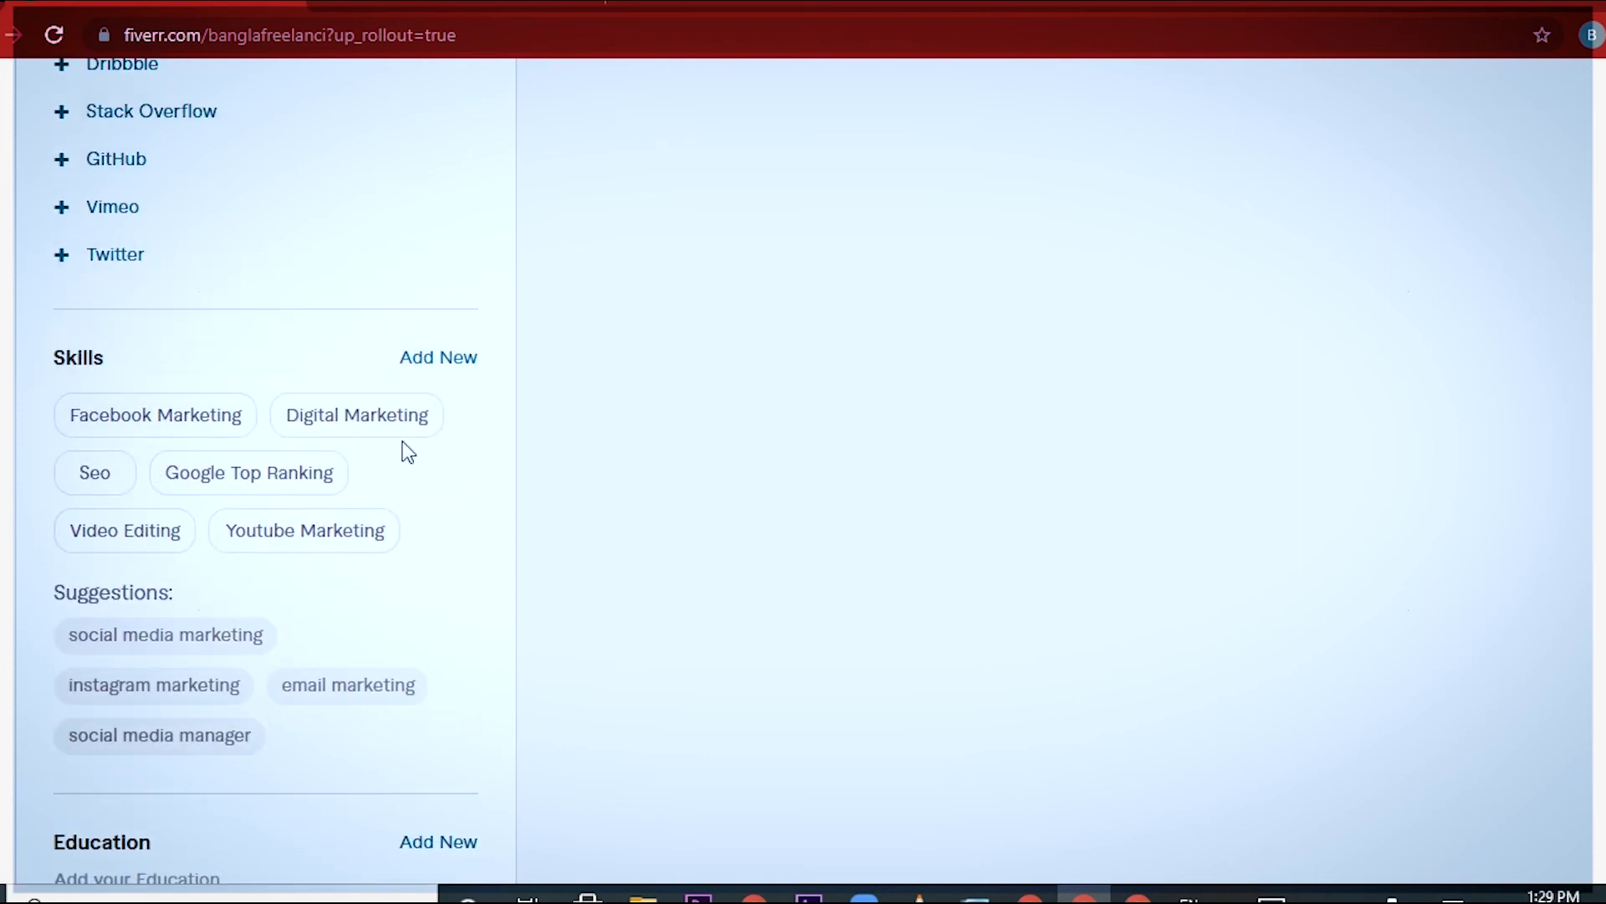
left_click(457, 360)
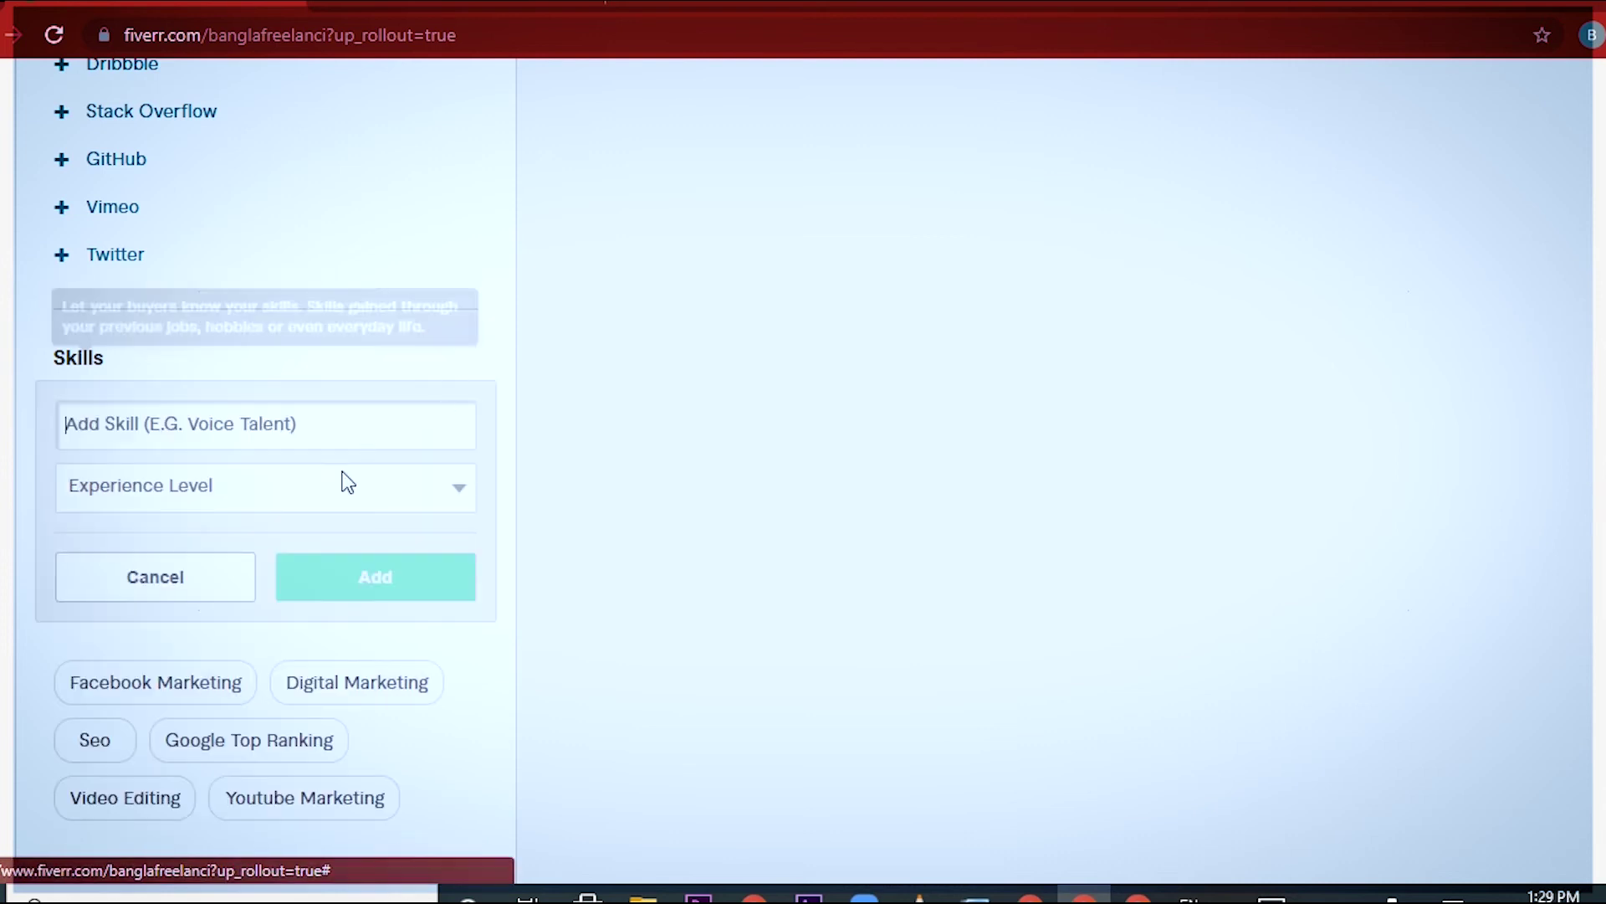
left_click(312, 430)
type("Product")
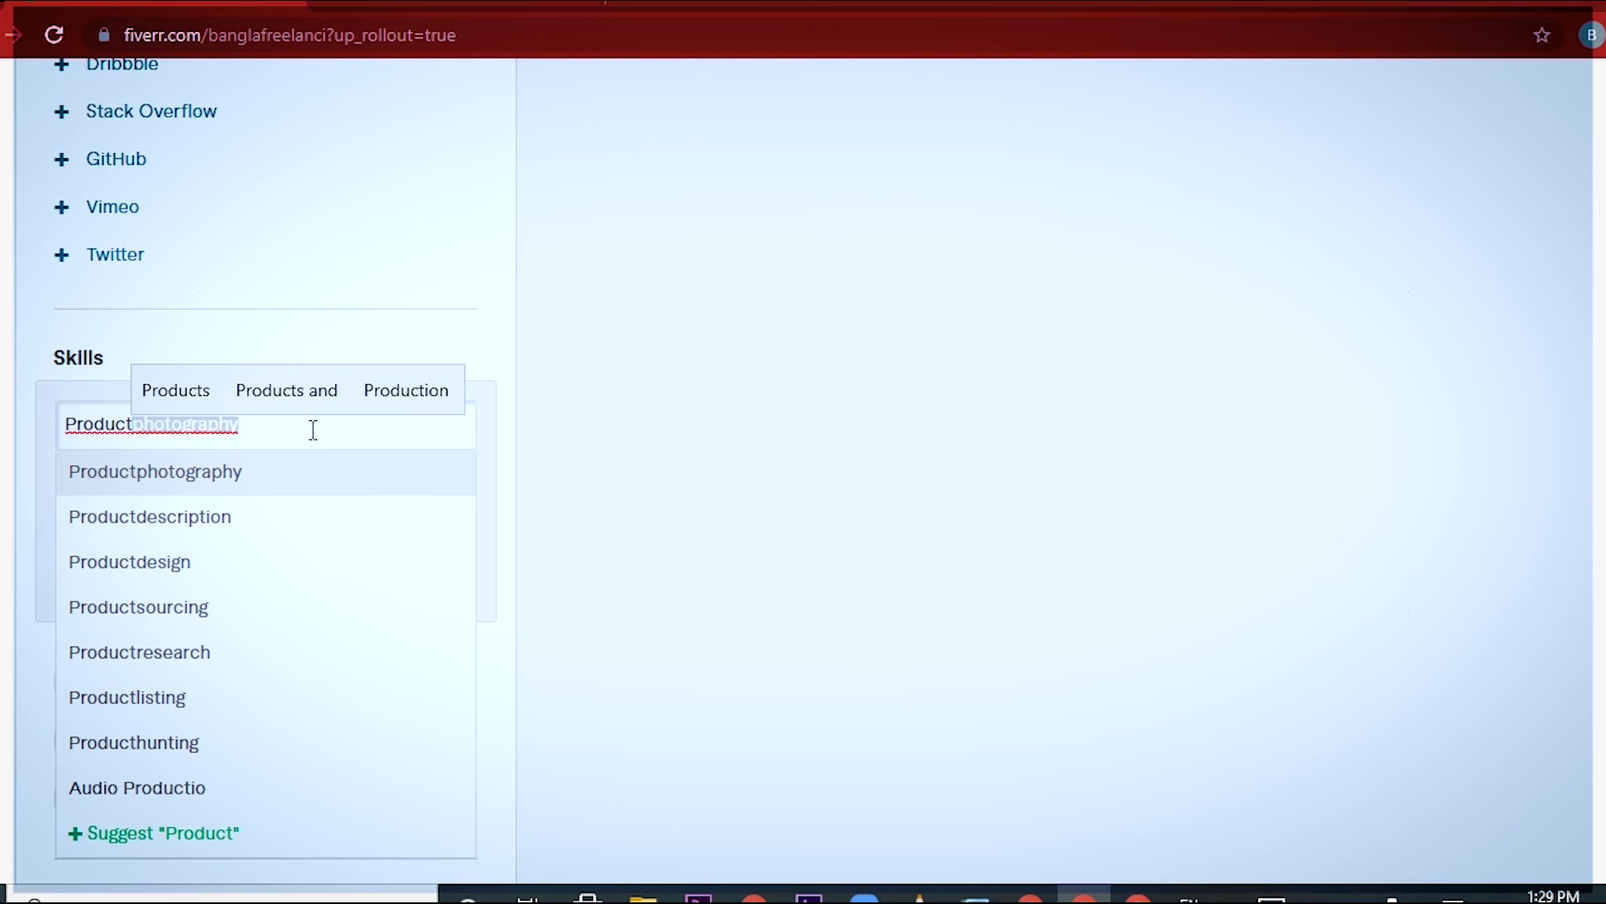
type("Lis")
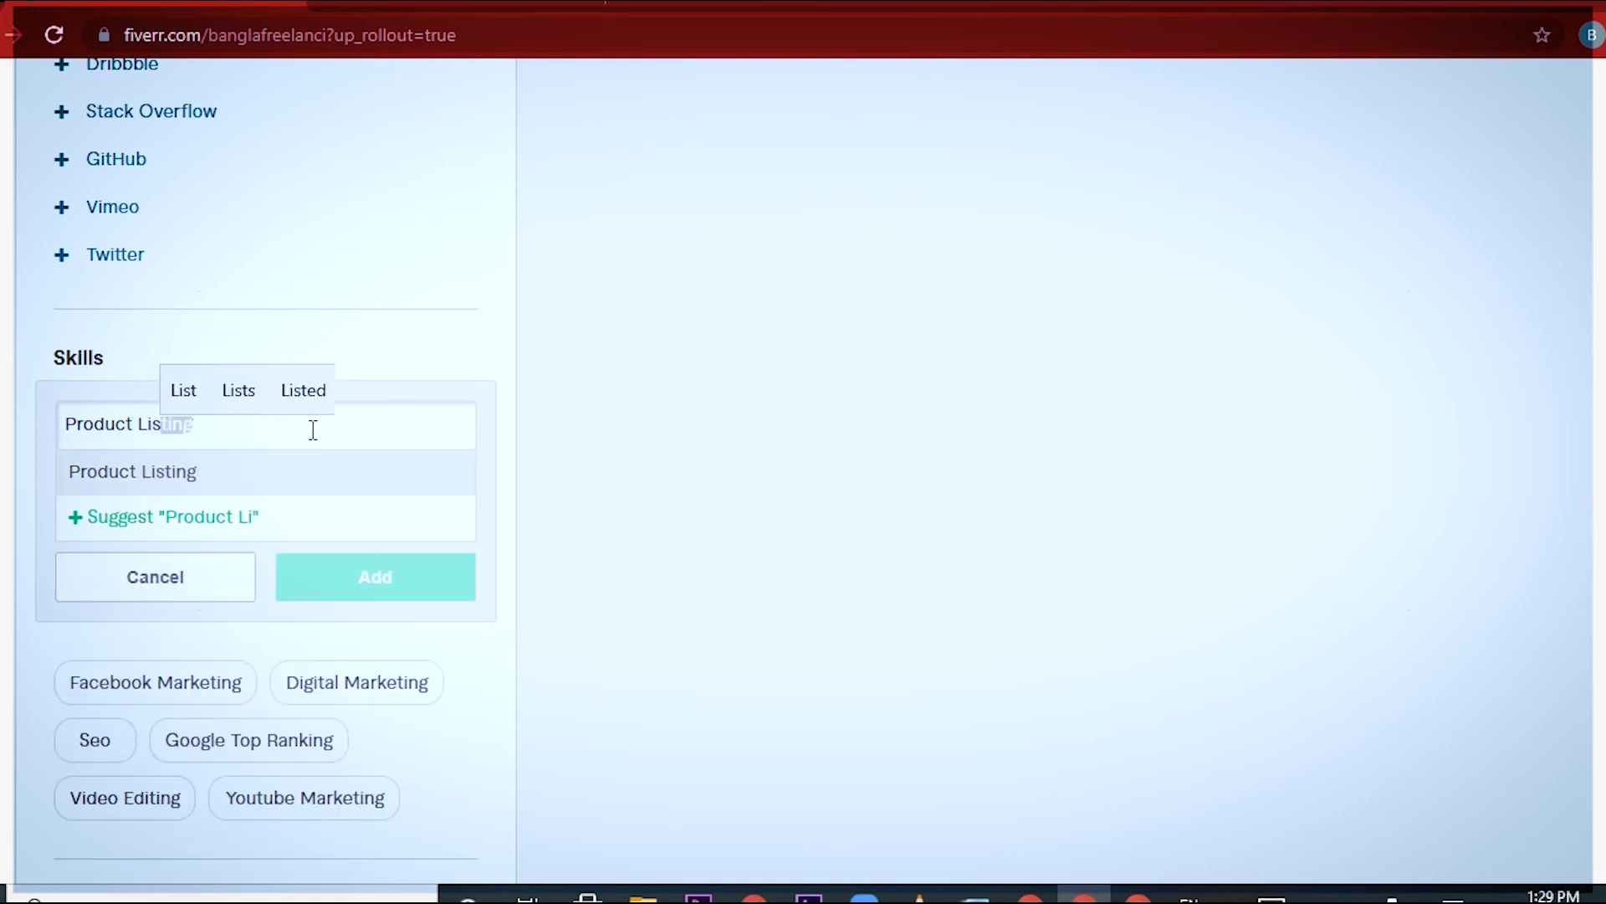
left_click(193, 469)
left_click(359, 484)
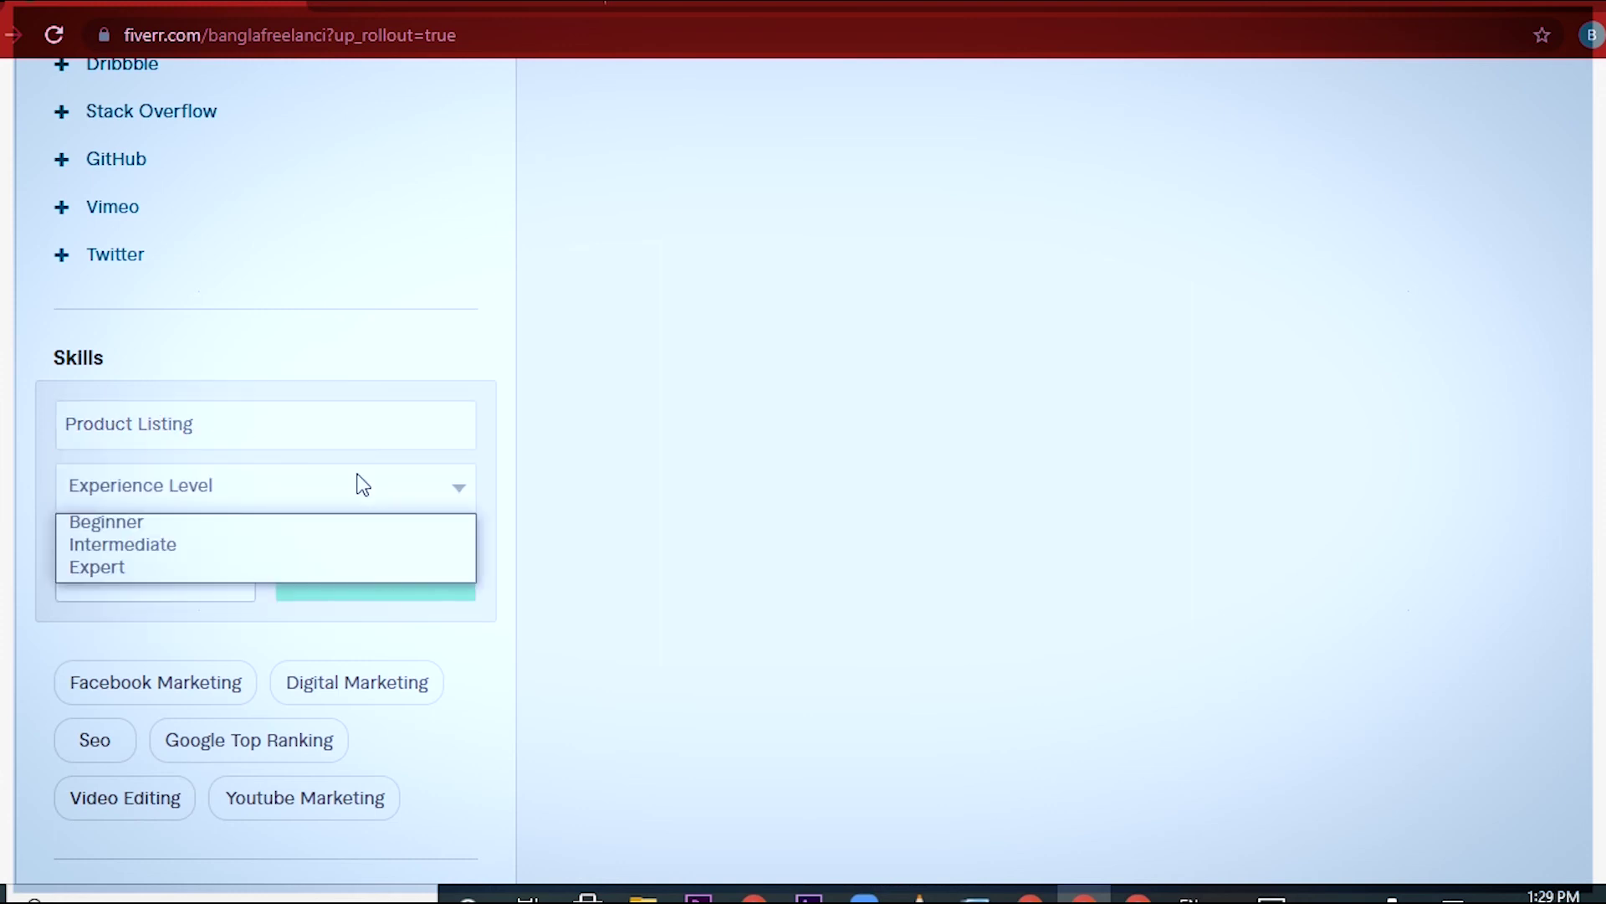
left_click(203, 569)
left_click(360, 586)
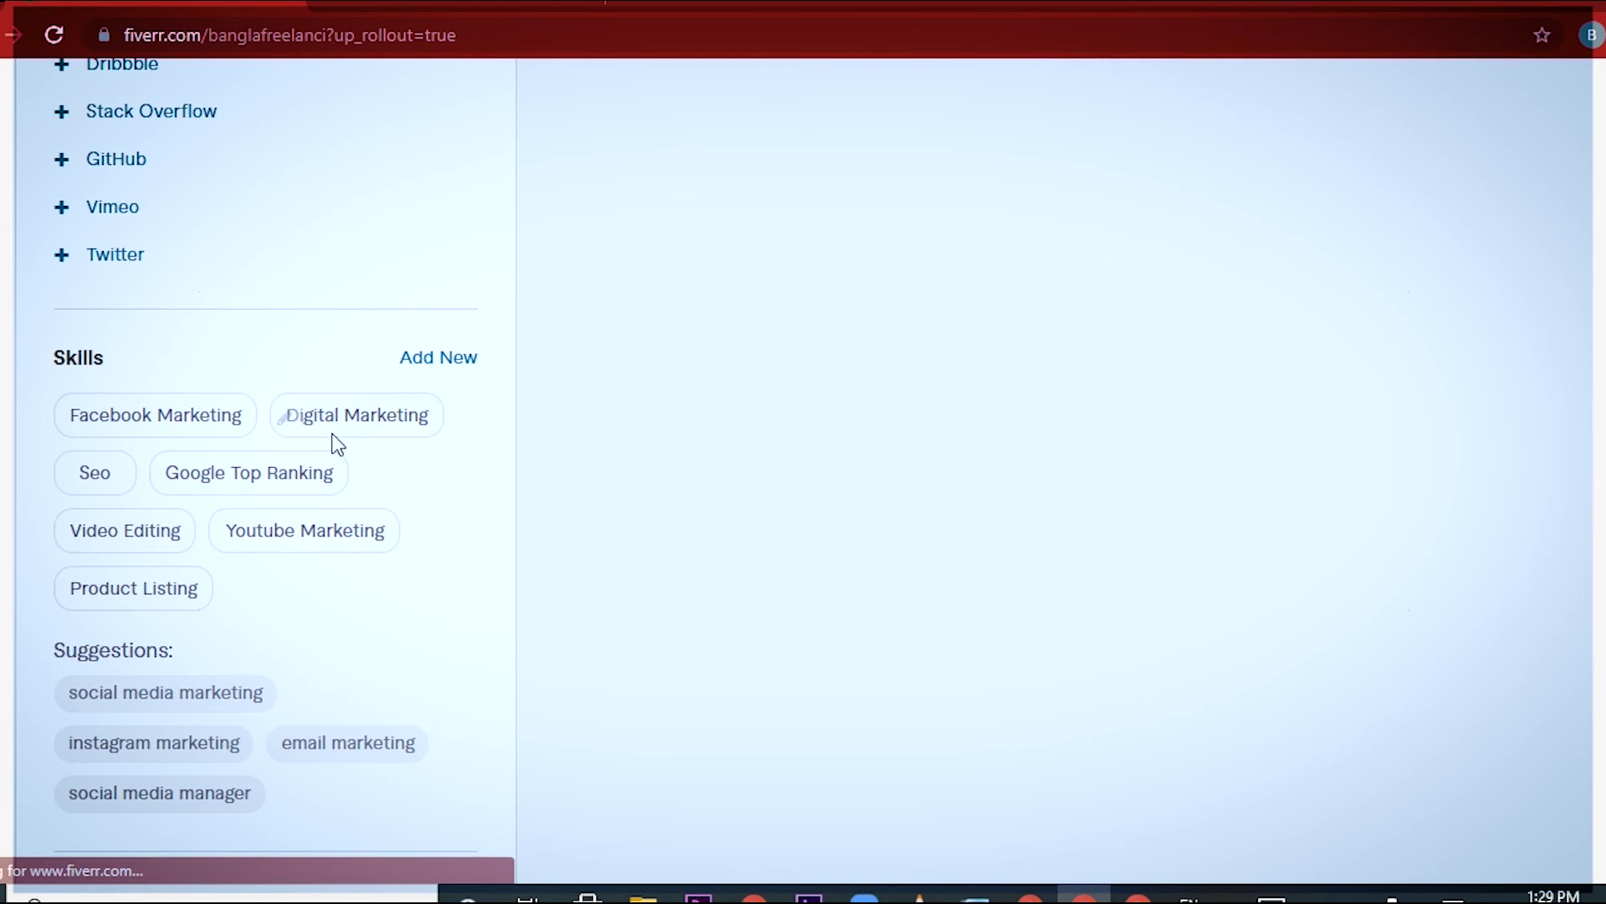
Add the skill Classifieds Posting to the profile with the experience level Expert.
left_click(448, 361)
left_click(327, 423)
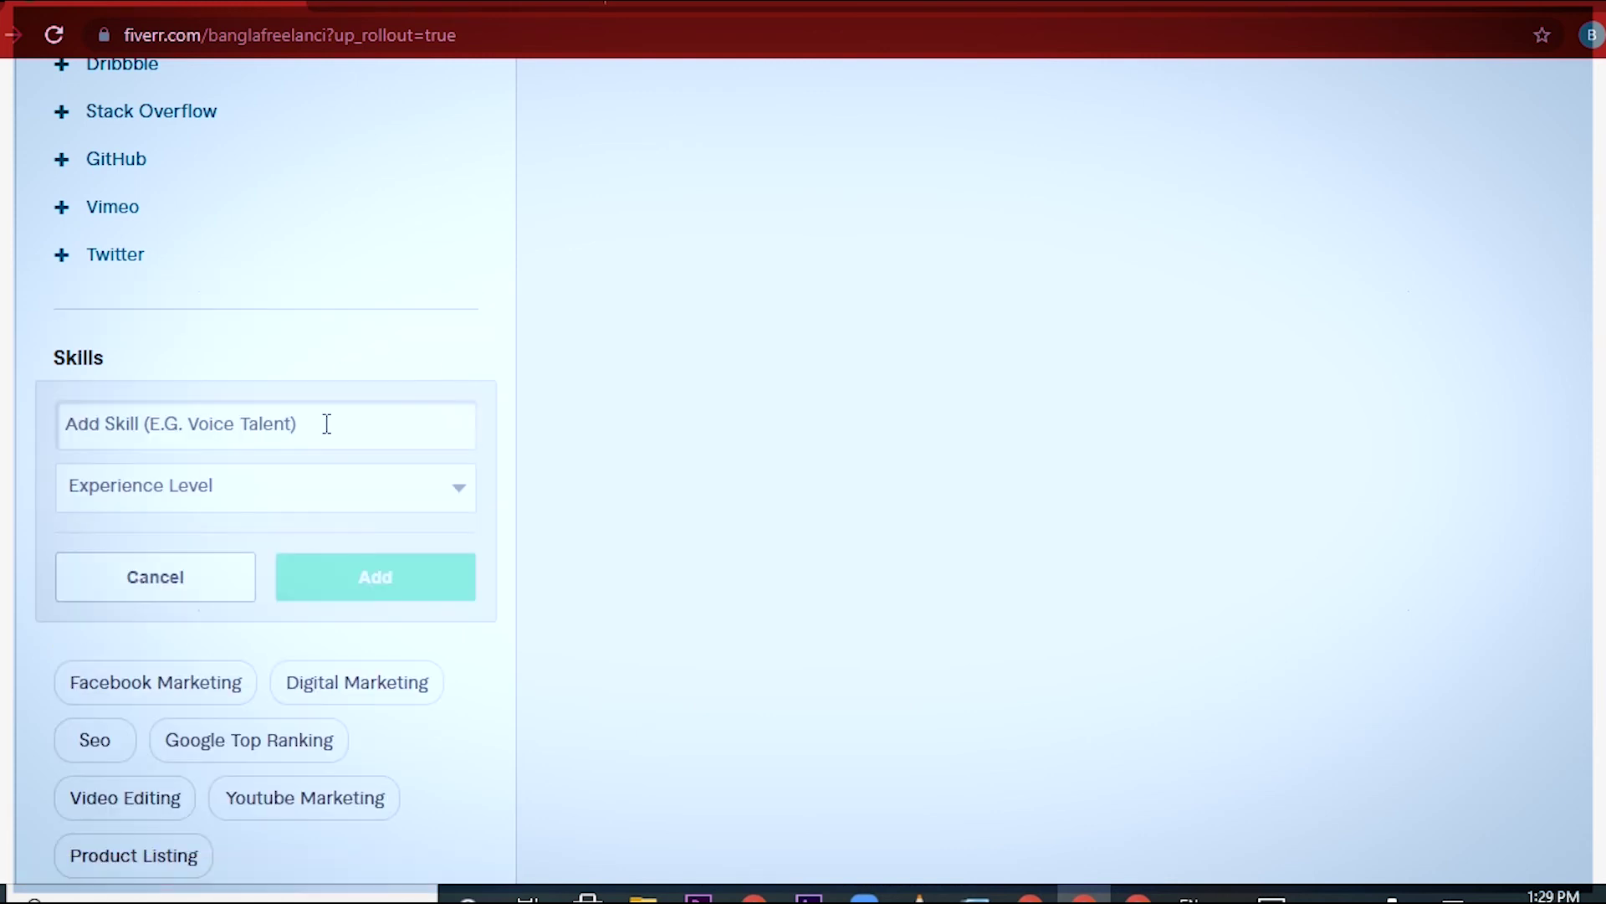
type("Cla")
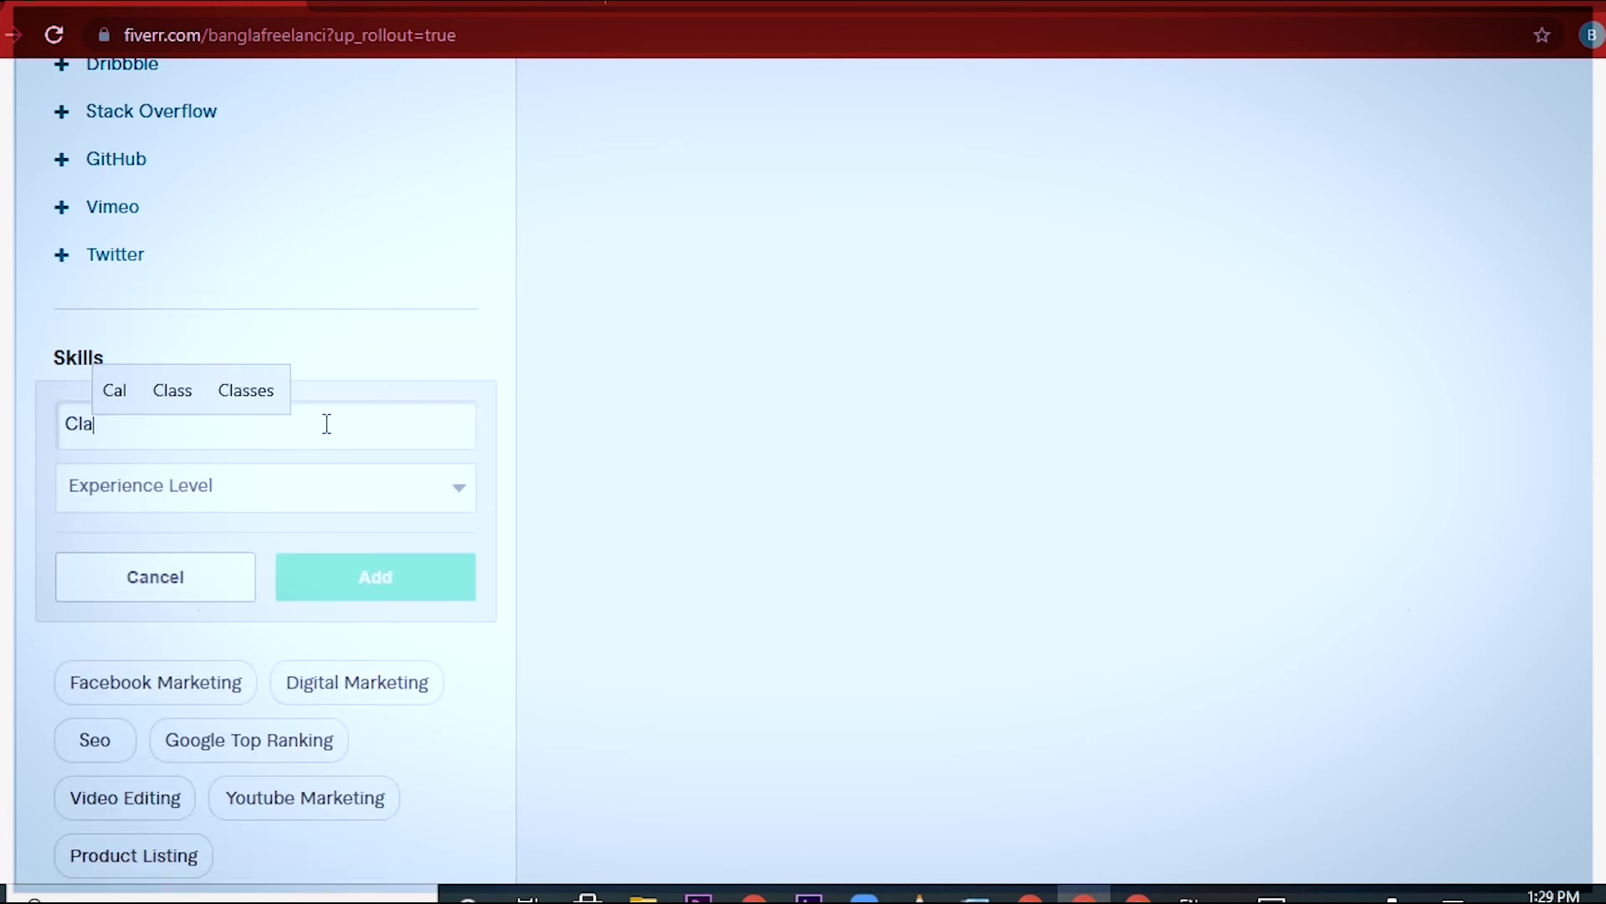
type("ssifi")
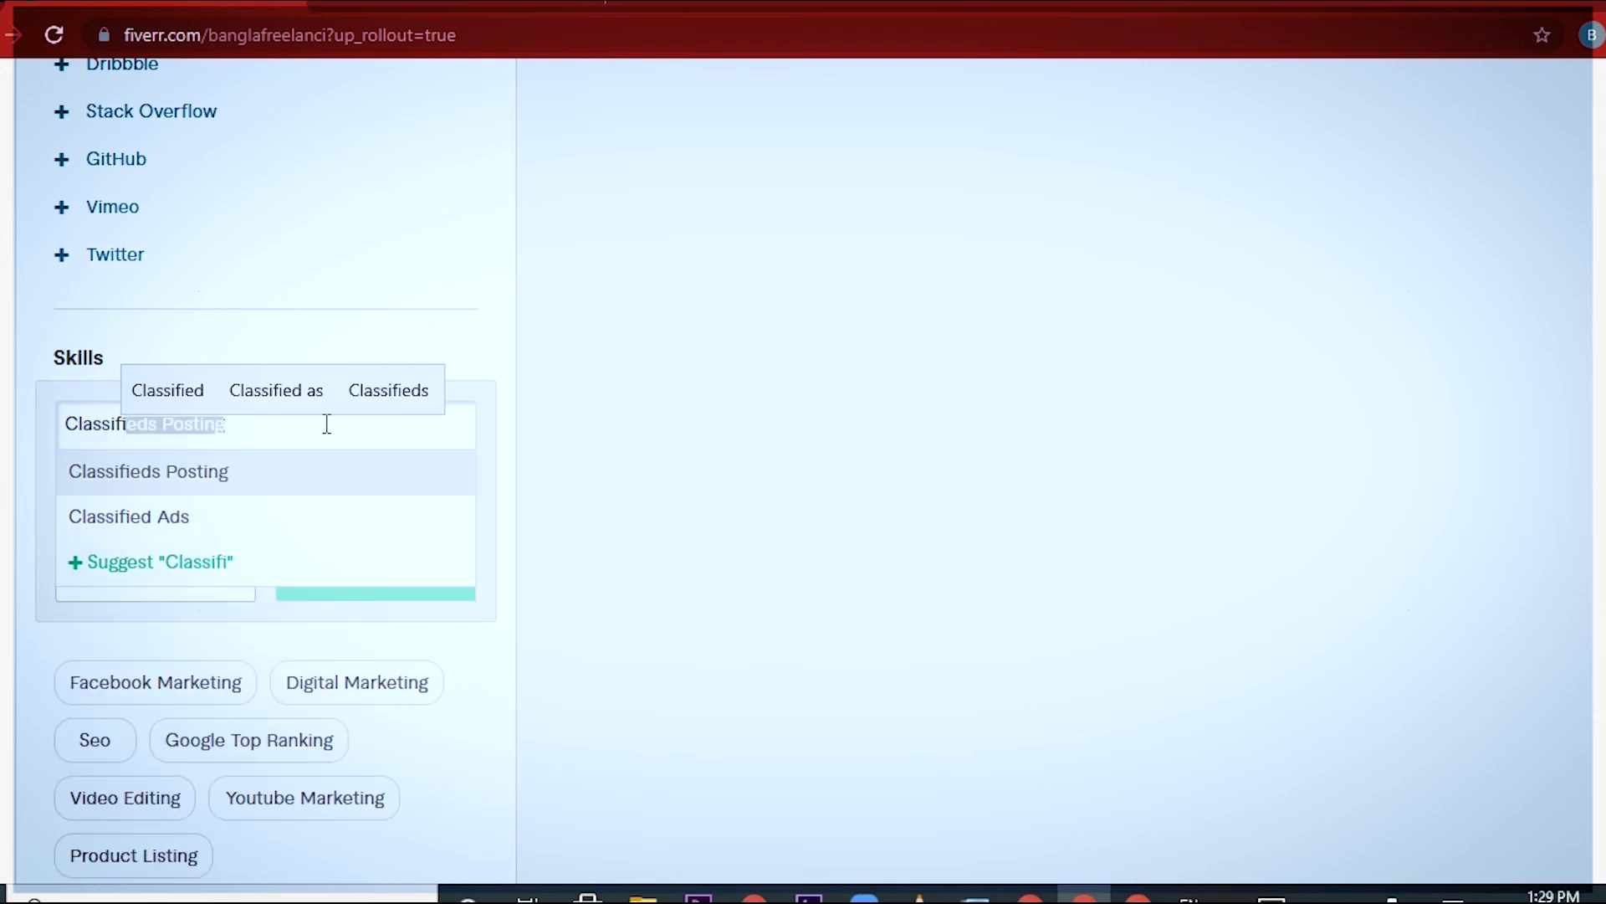
left_click(262, 484)
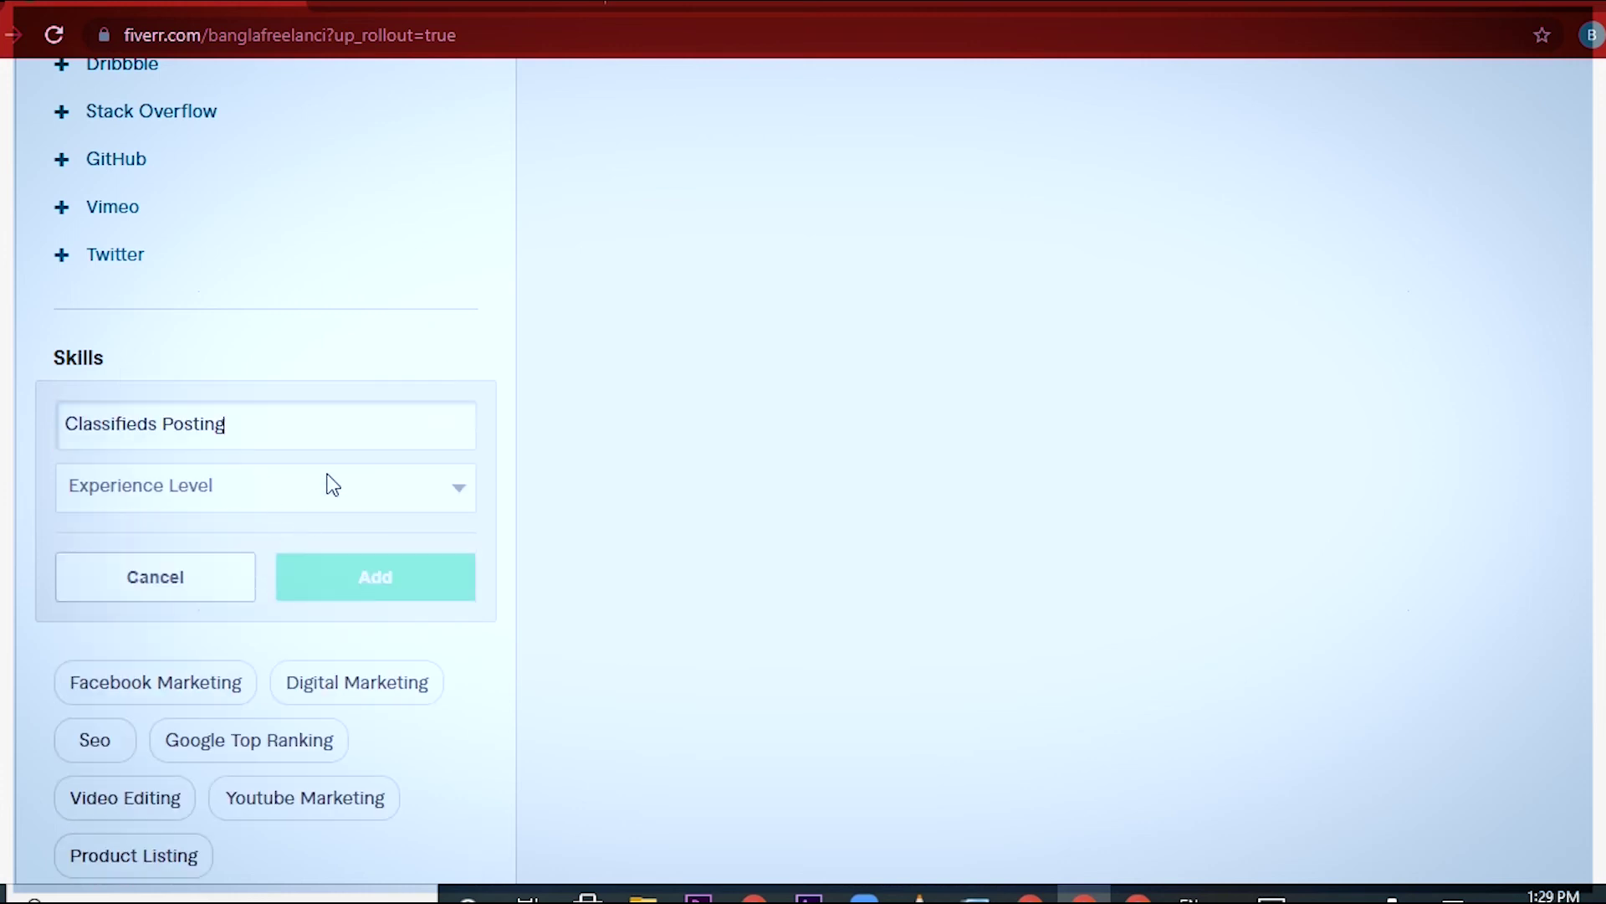
left_click(333, 487)
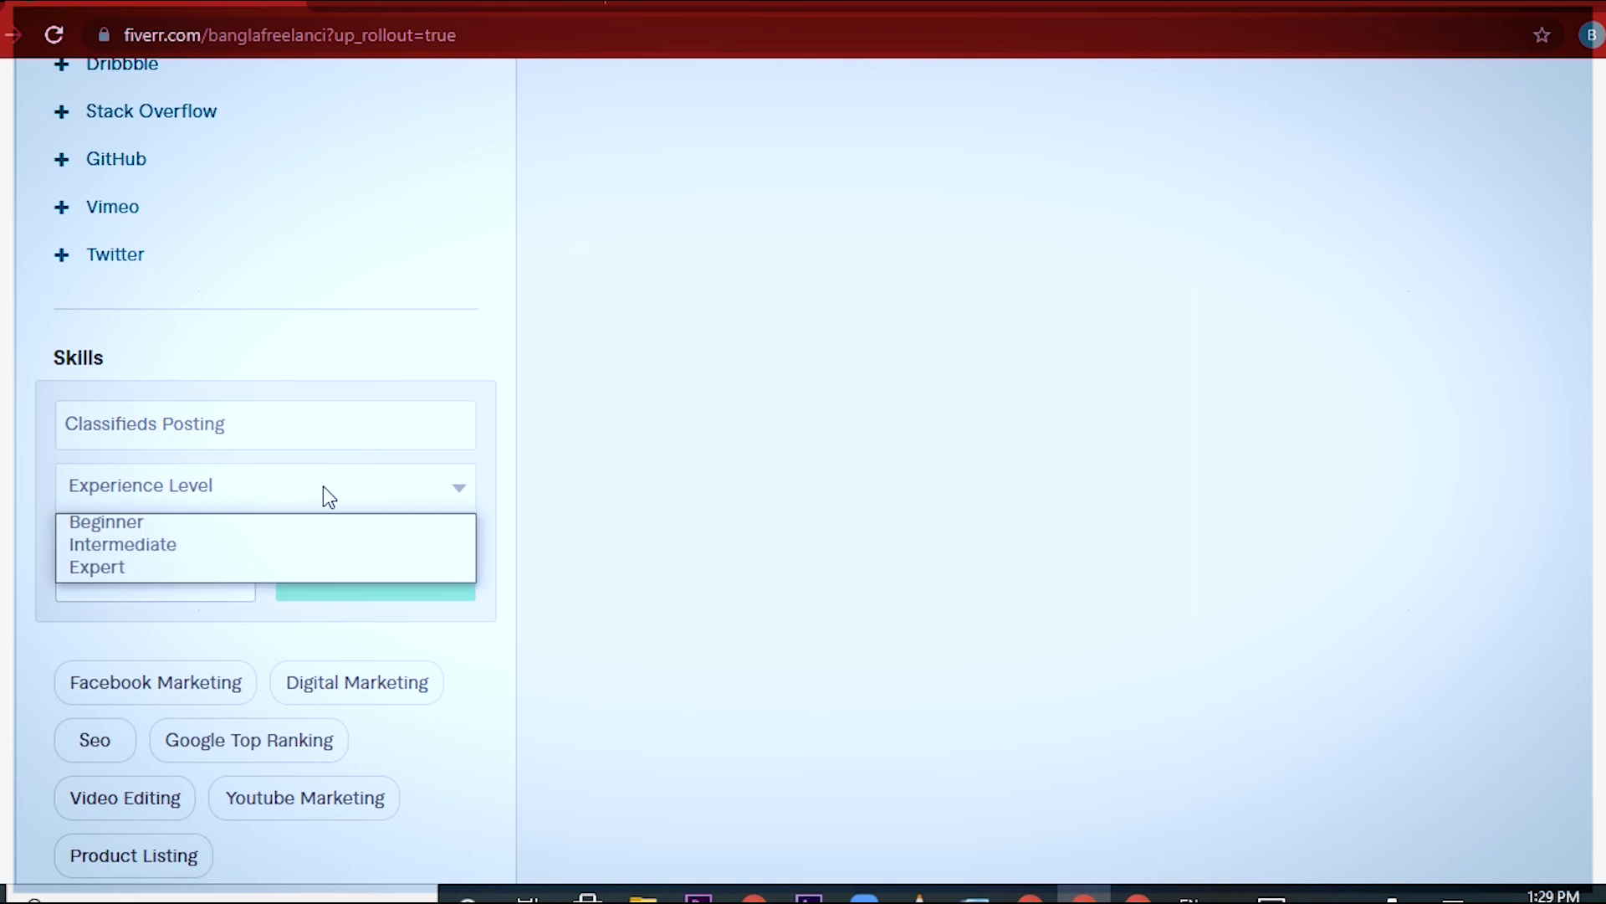
left_click(201, 566)
left_click(372, 569)
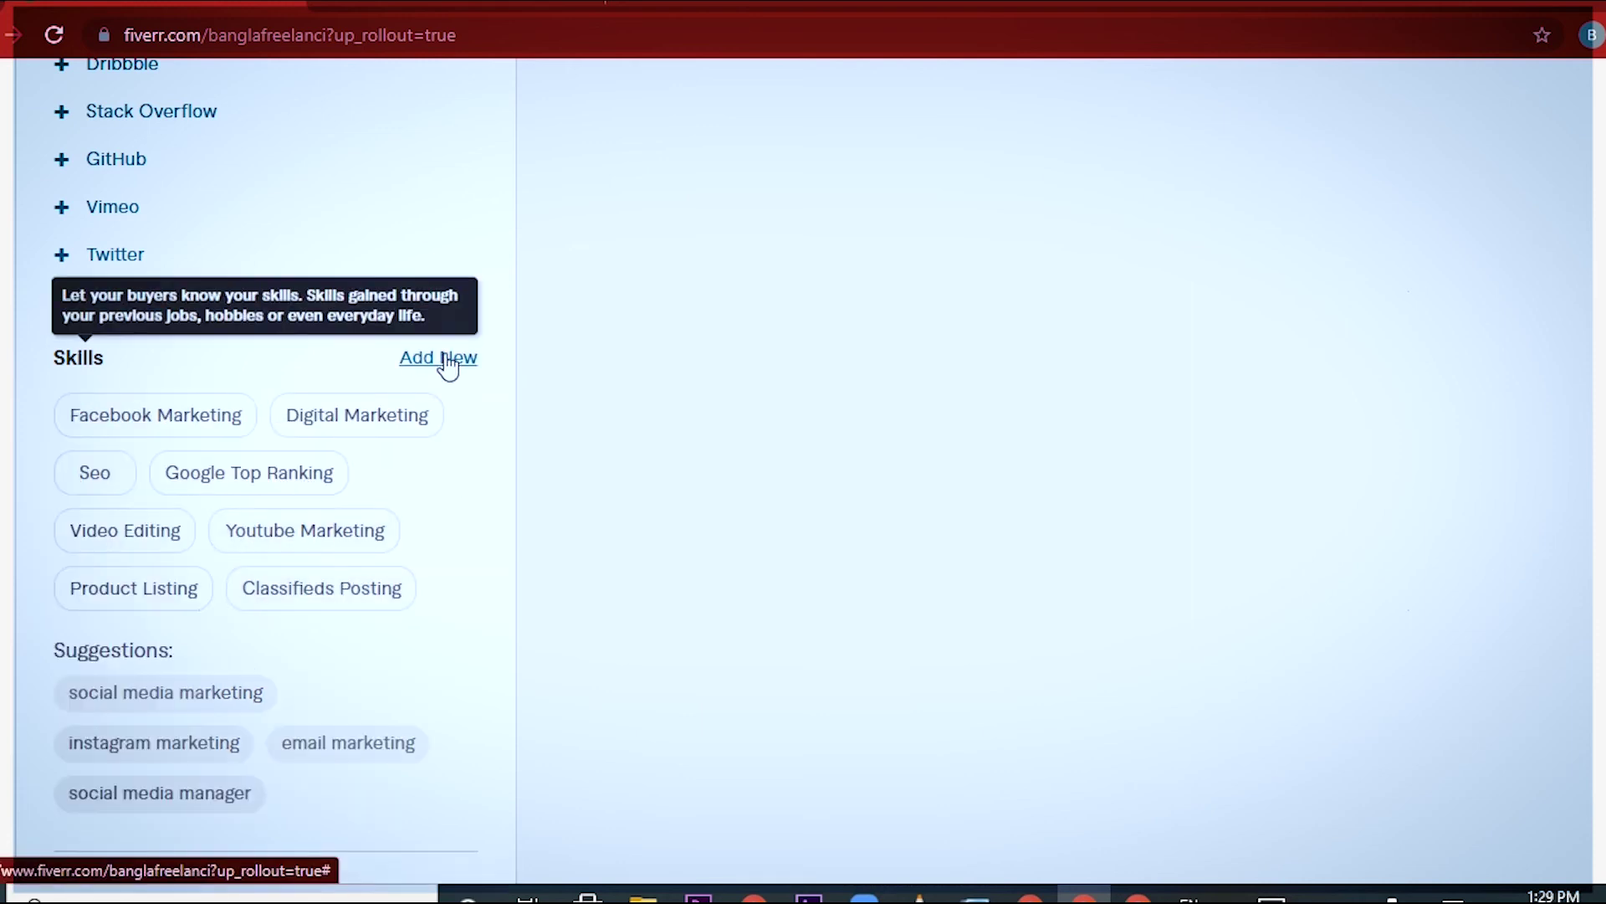
Add the skill Lead Generation to the profile with the experience level Expert.
left_click(445, 357)
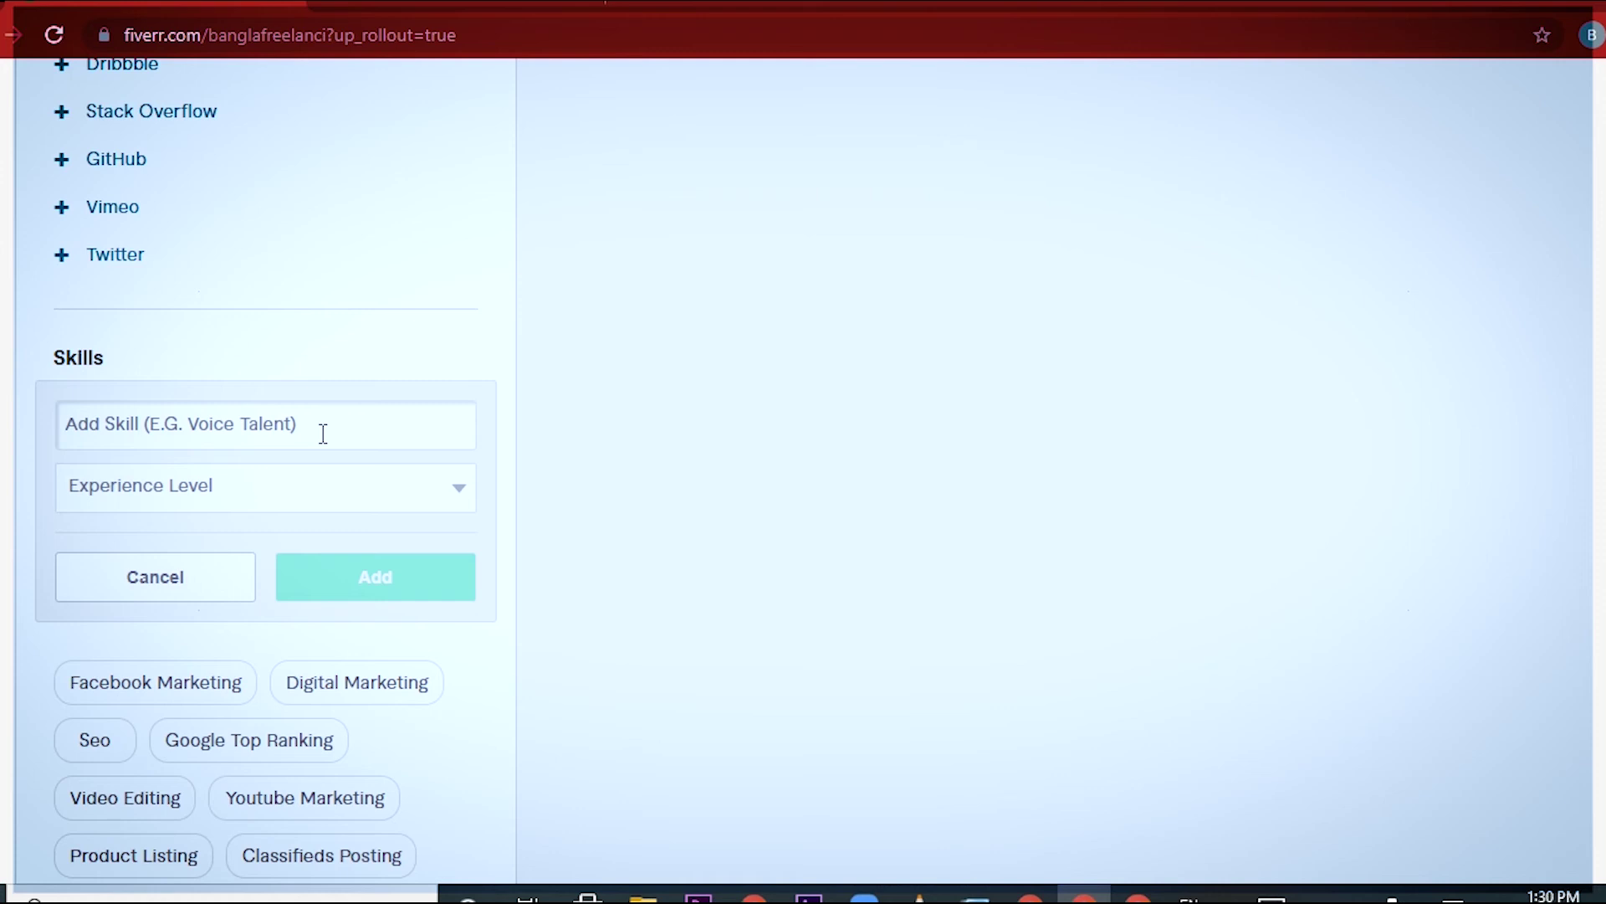
type("Lead Ga")
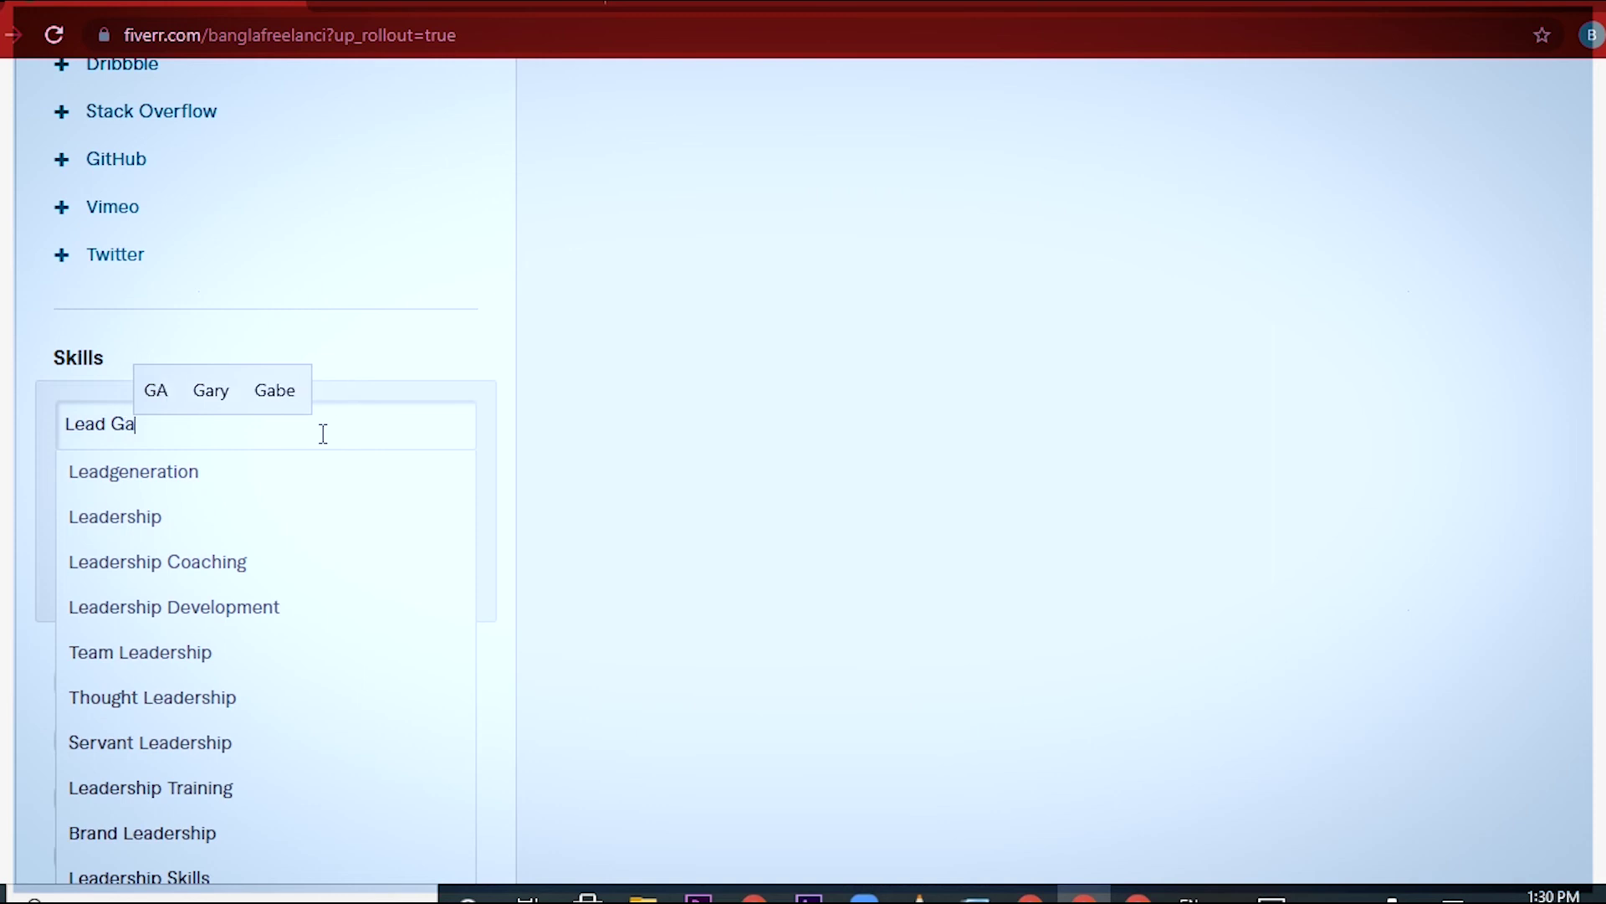
type("narat")
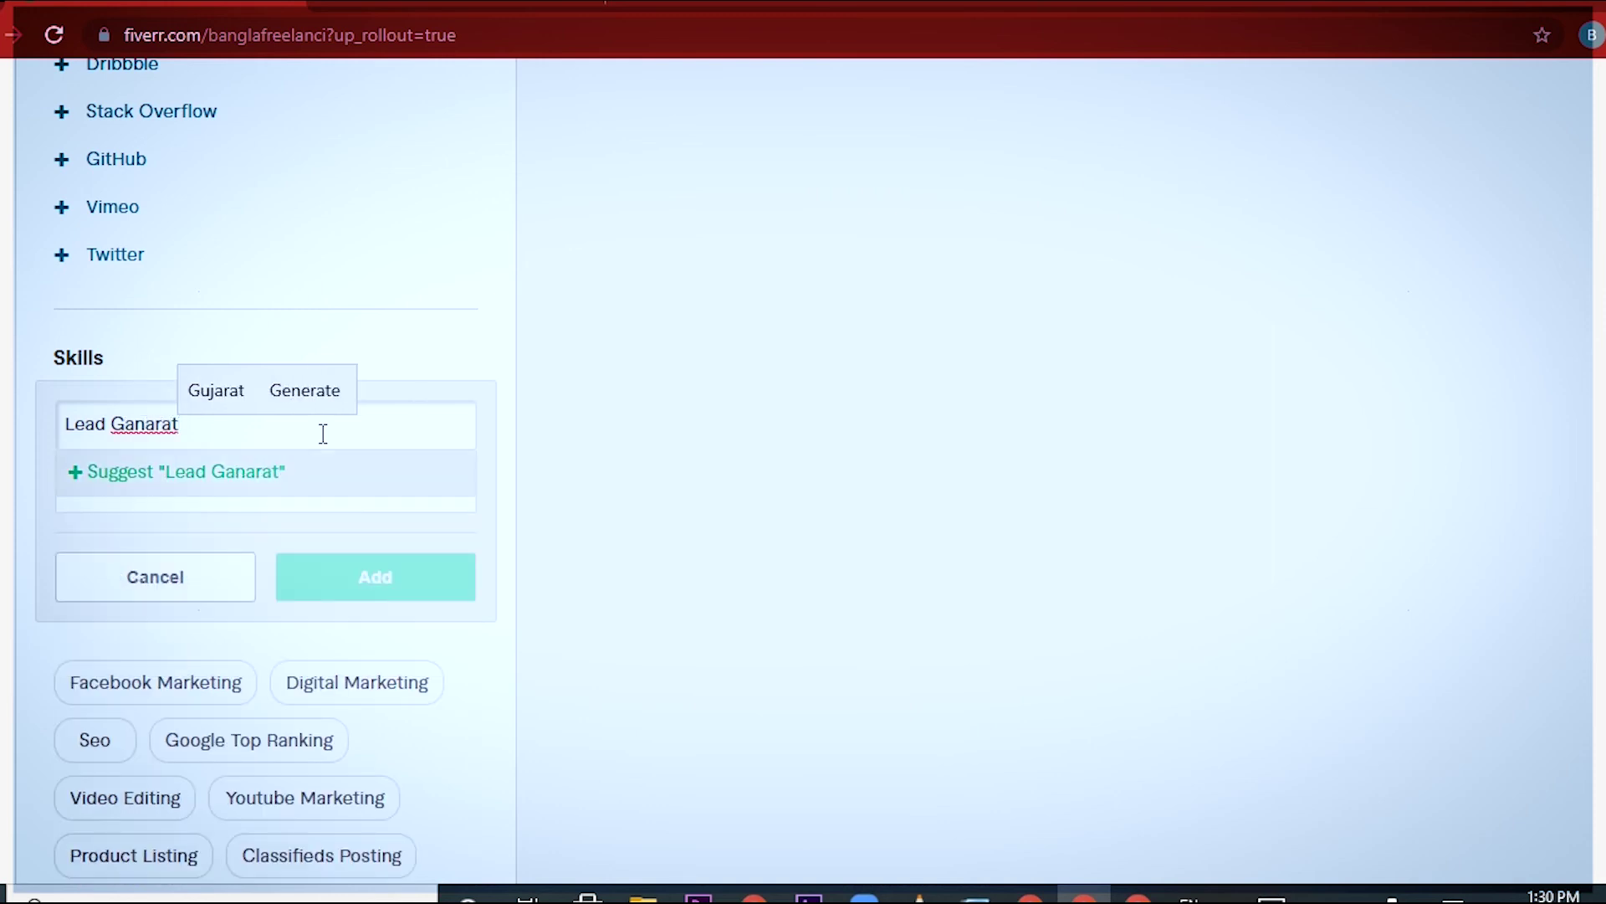
key("BackSpace")
key("BackSpace")
key("BackSpace")
key("BackSpace")
key("BackSpace")
key("BackSpace")
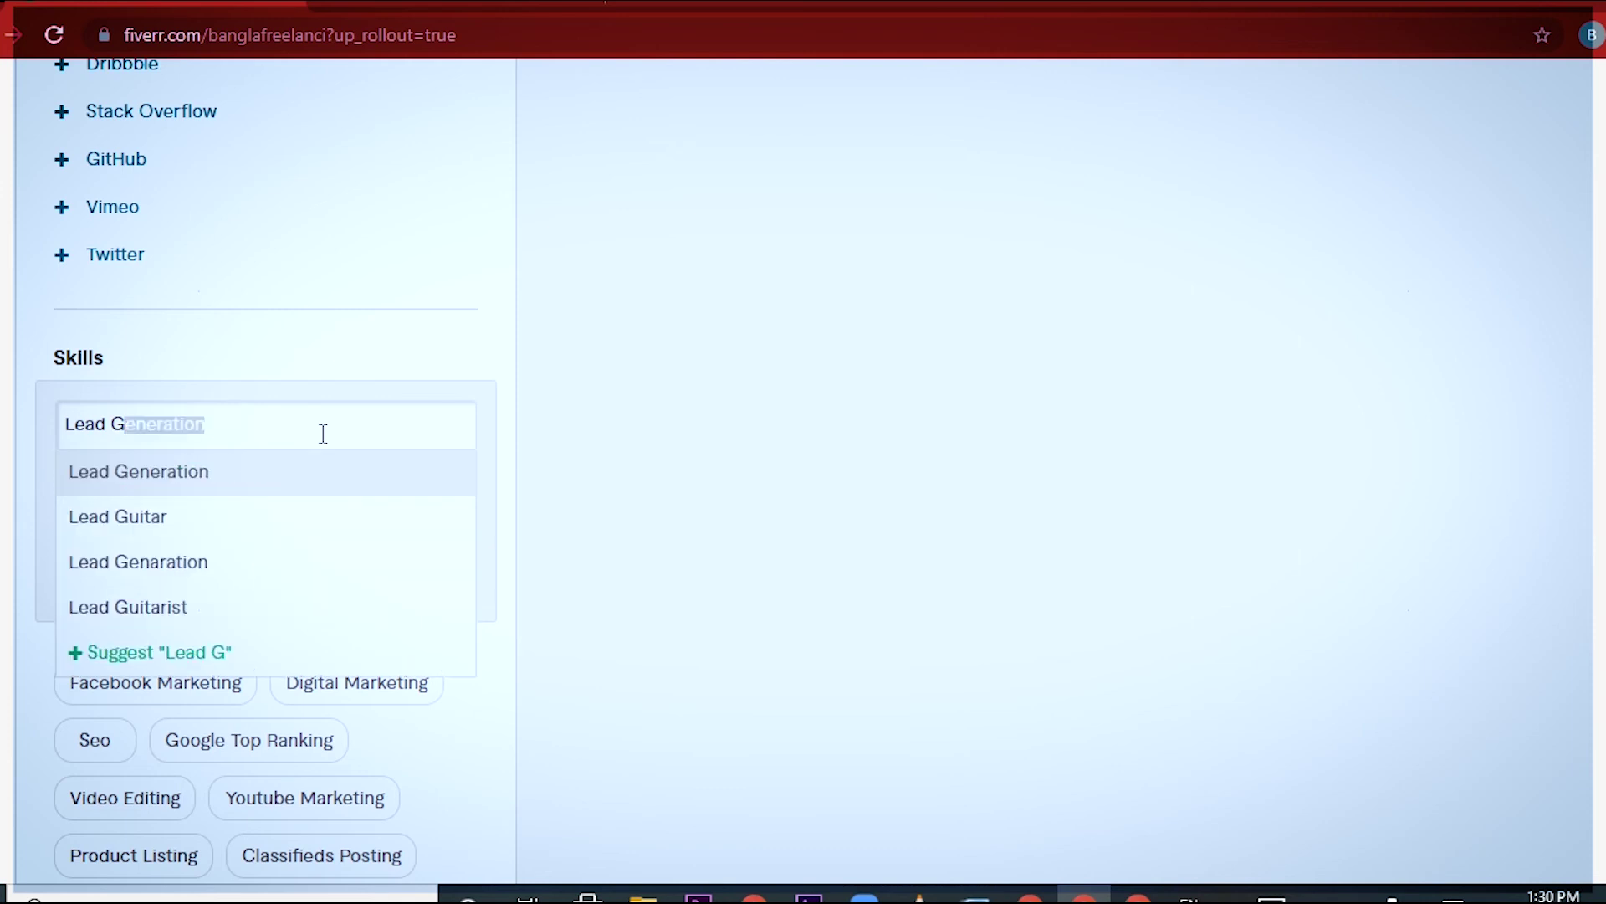
left_click(233, 475)
left_click(421, 499)
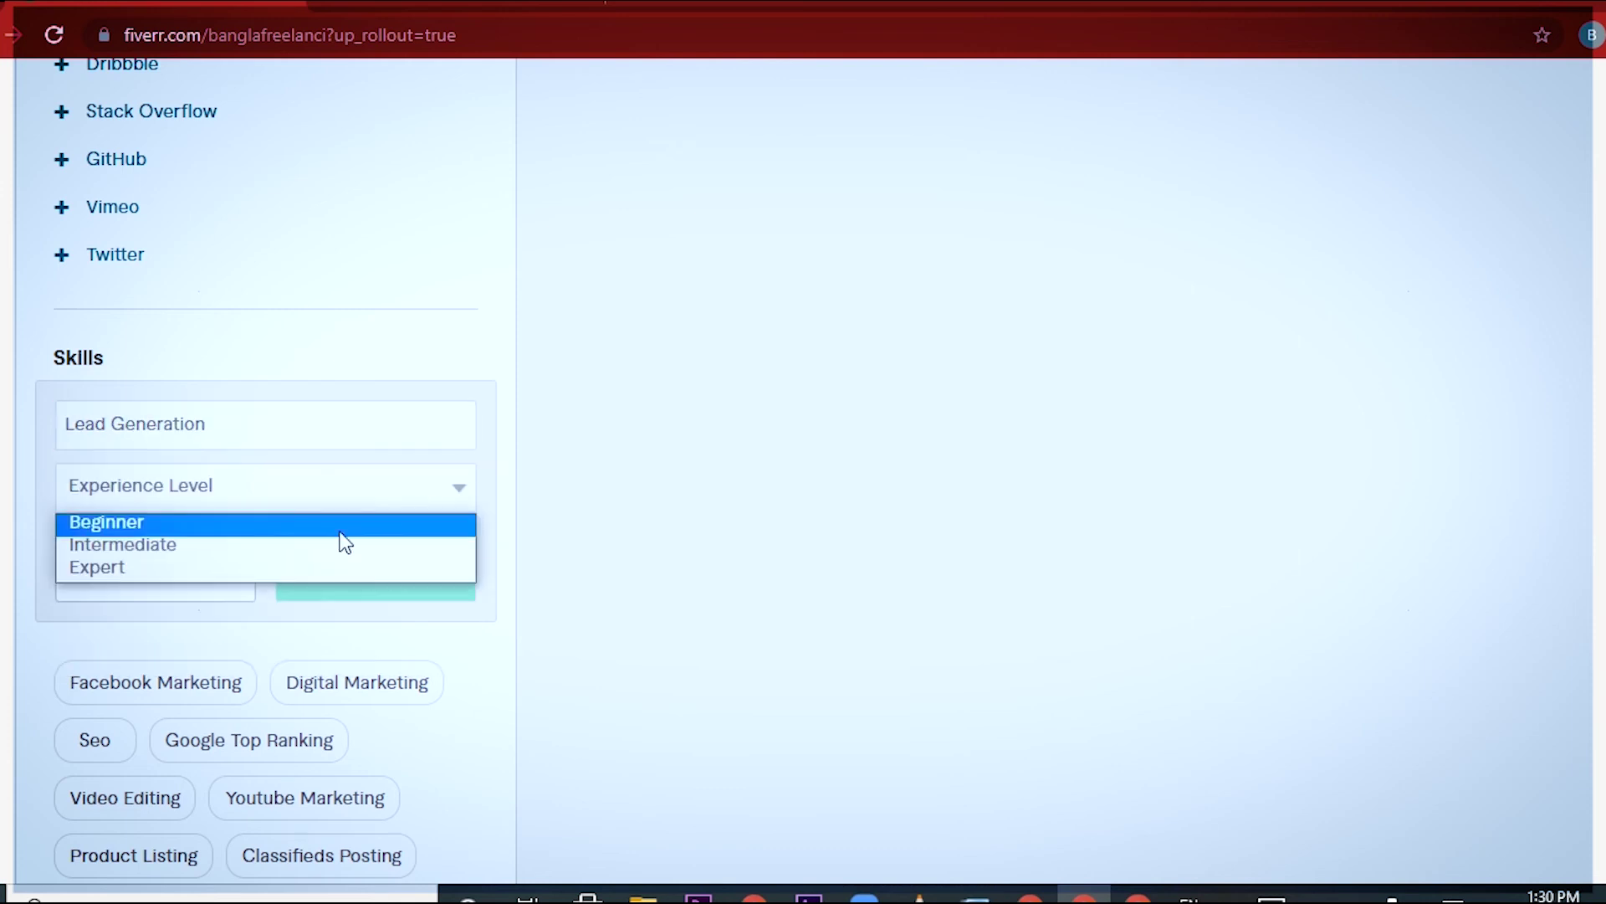
left_click(271, 568)
left_click(373, 576)
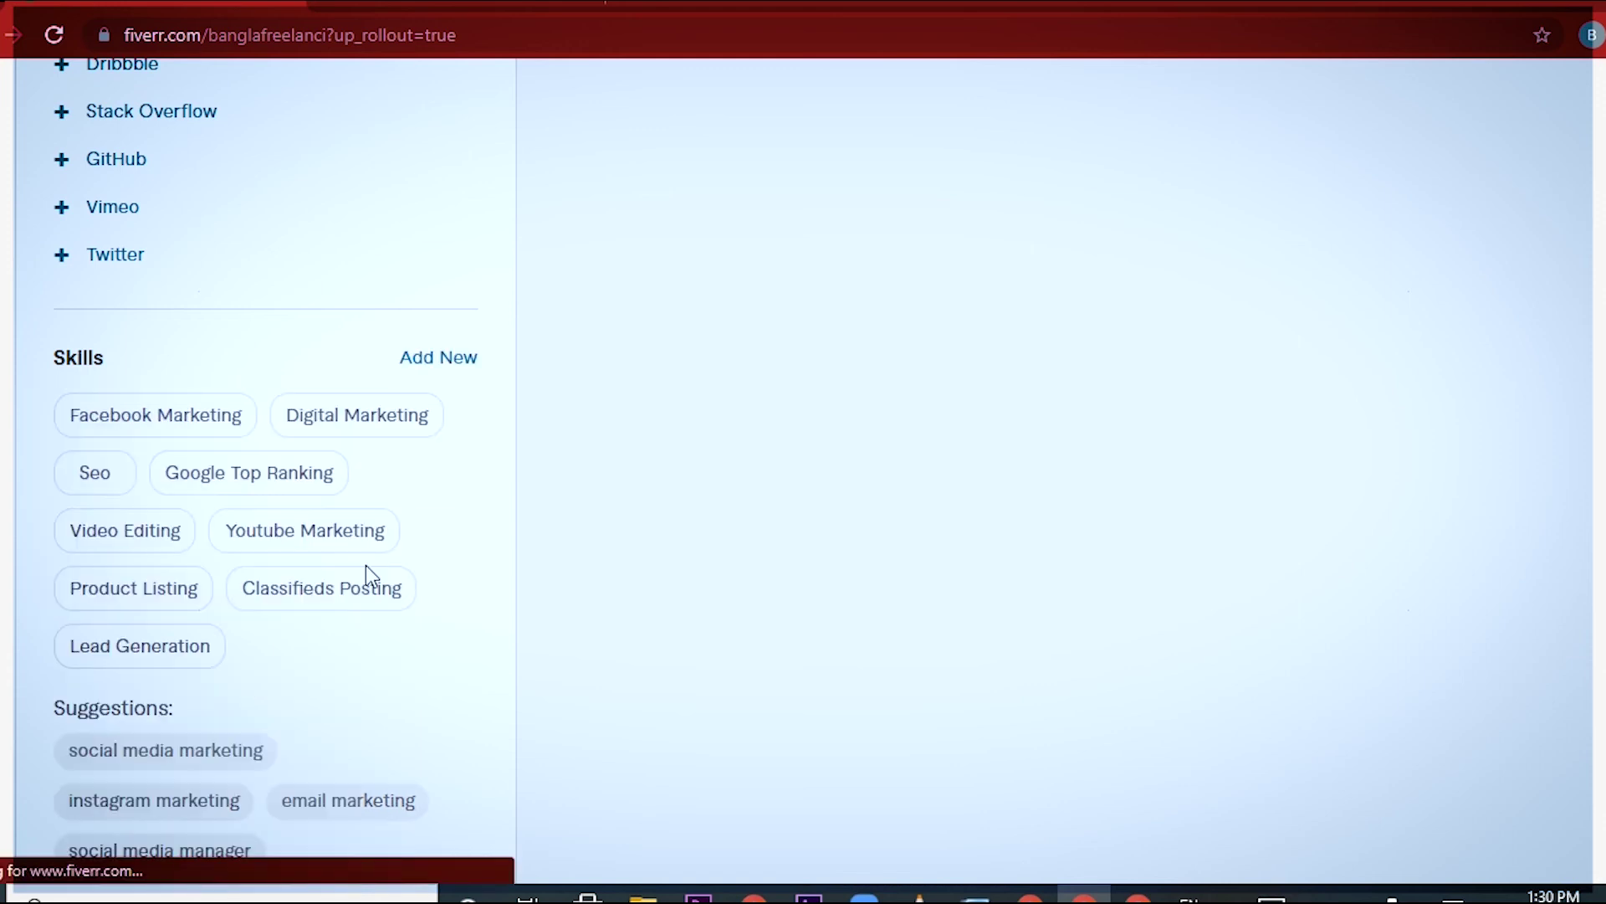
Add the skill Graphics Design to the profile with the experience level Expert.
mouse_move(284, 489)
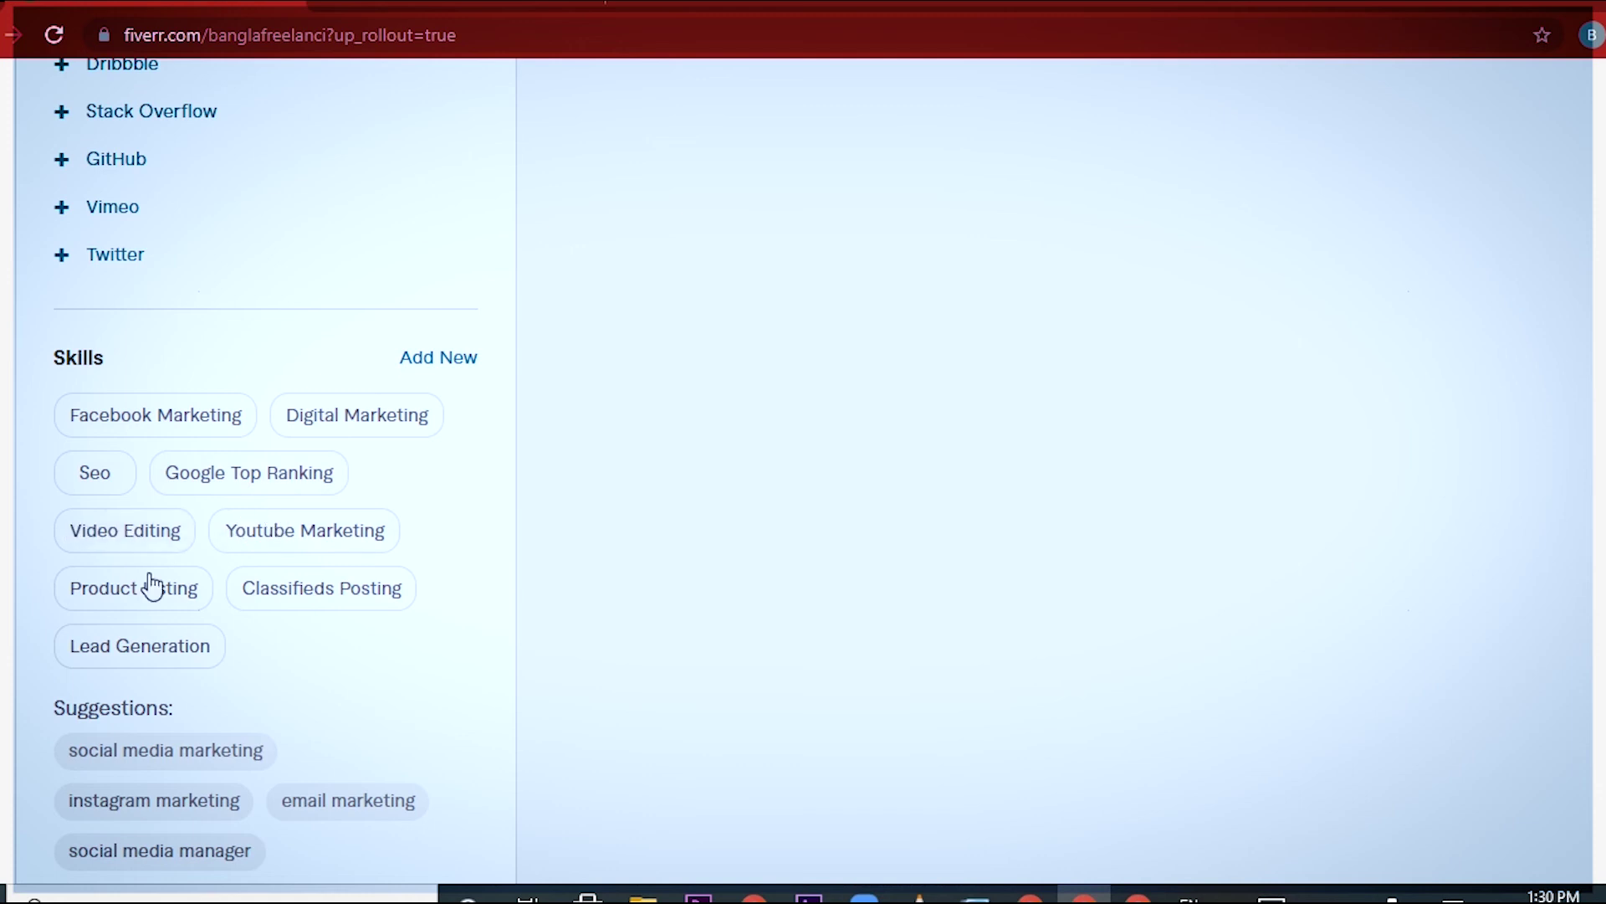
left_click(443, 366)
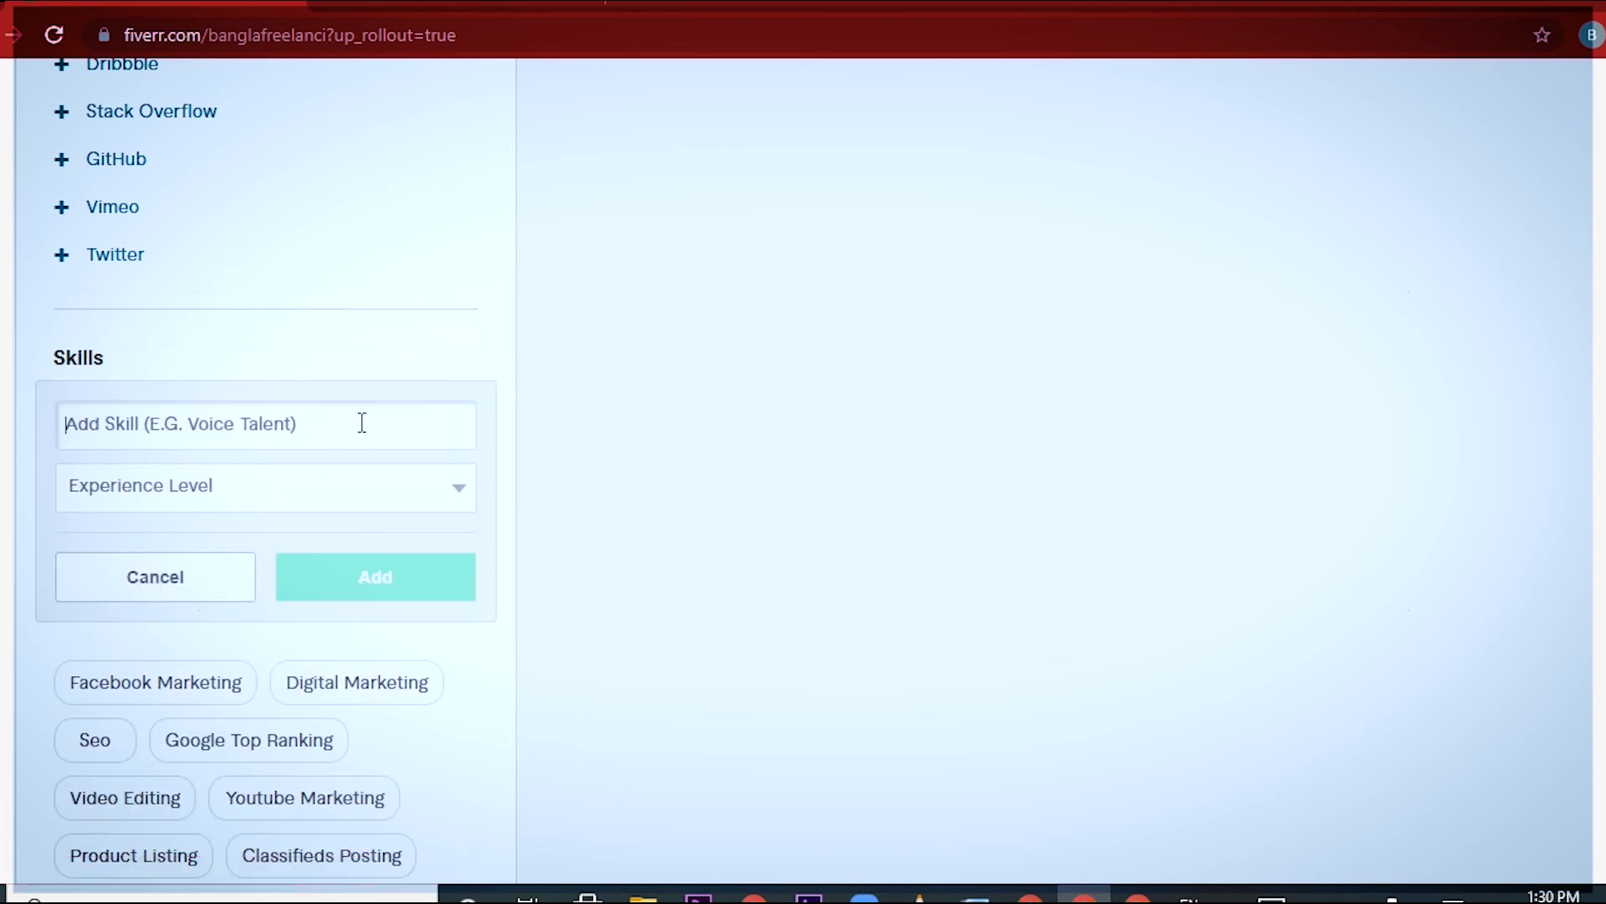
type("F")
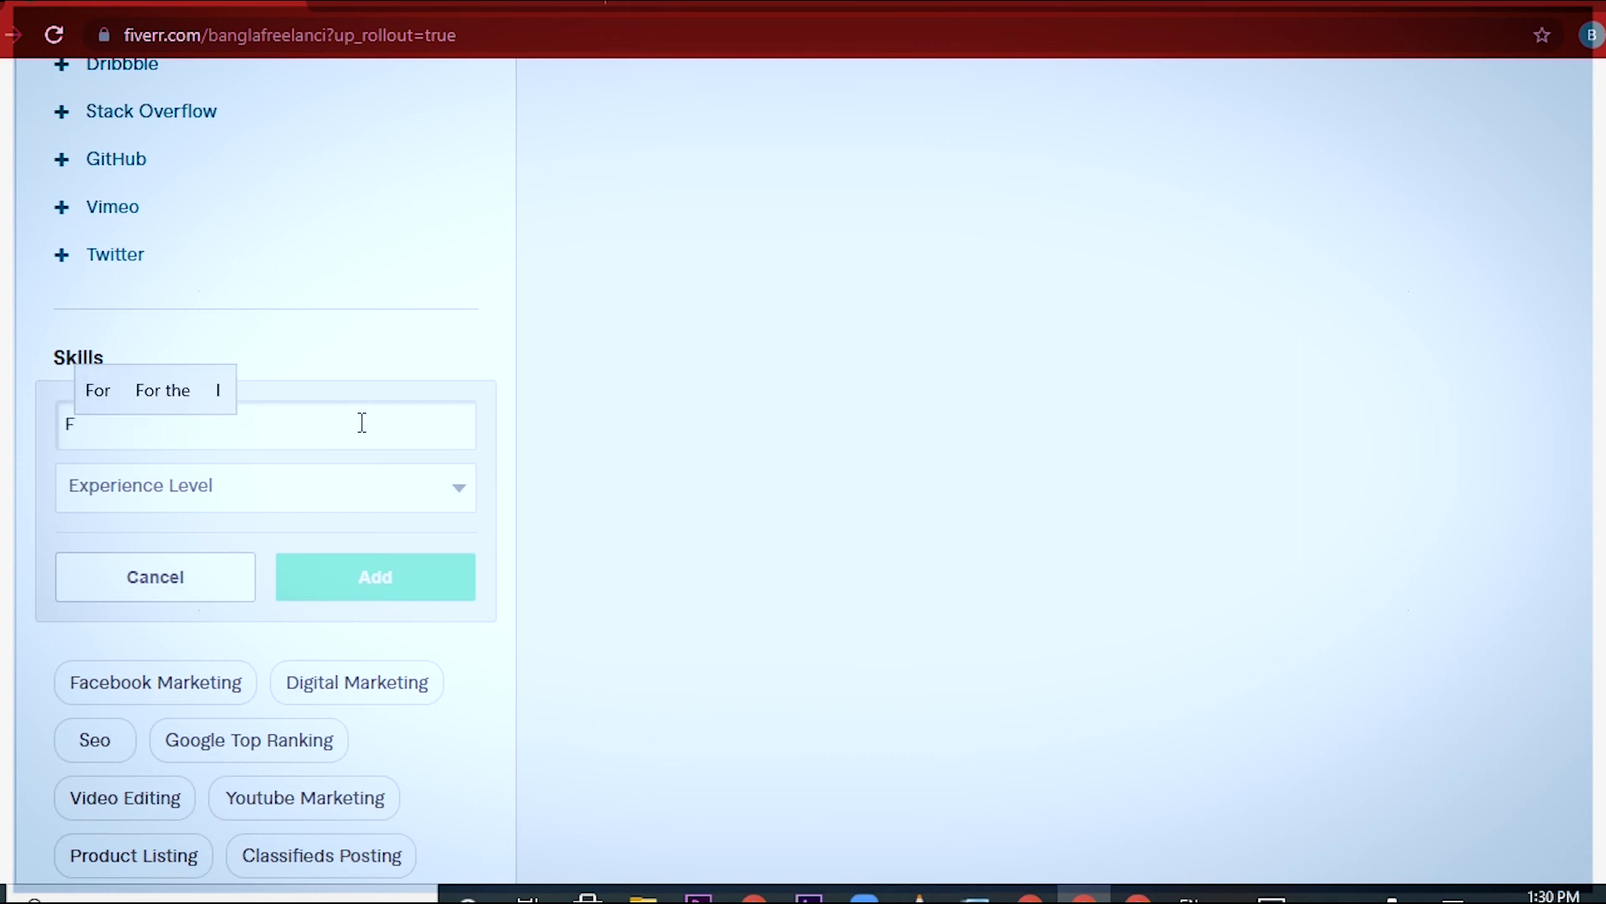
key("BackSpace")
type("Gra")
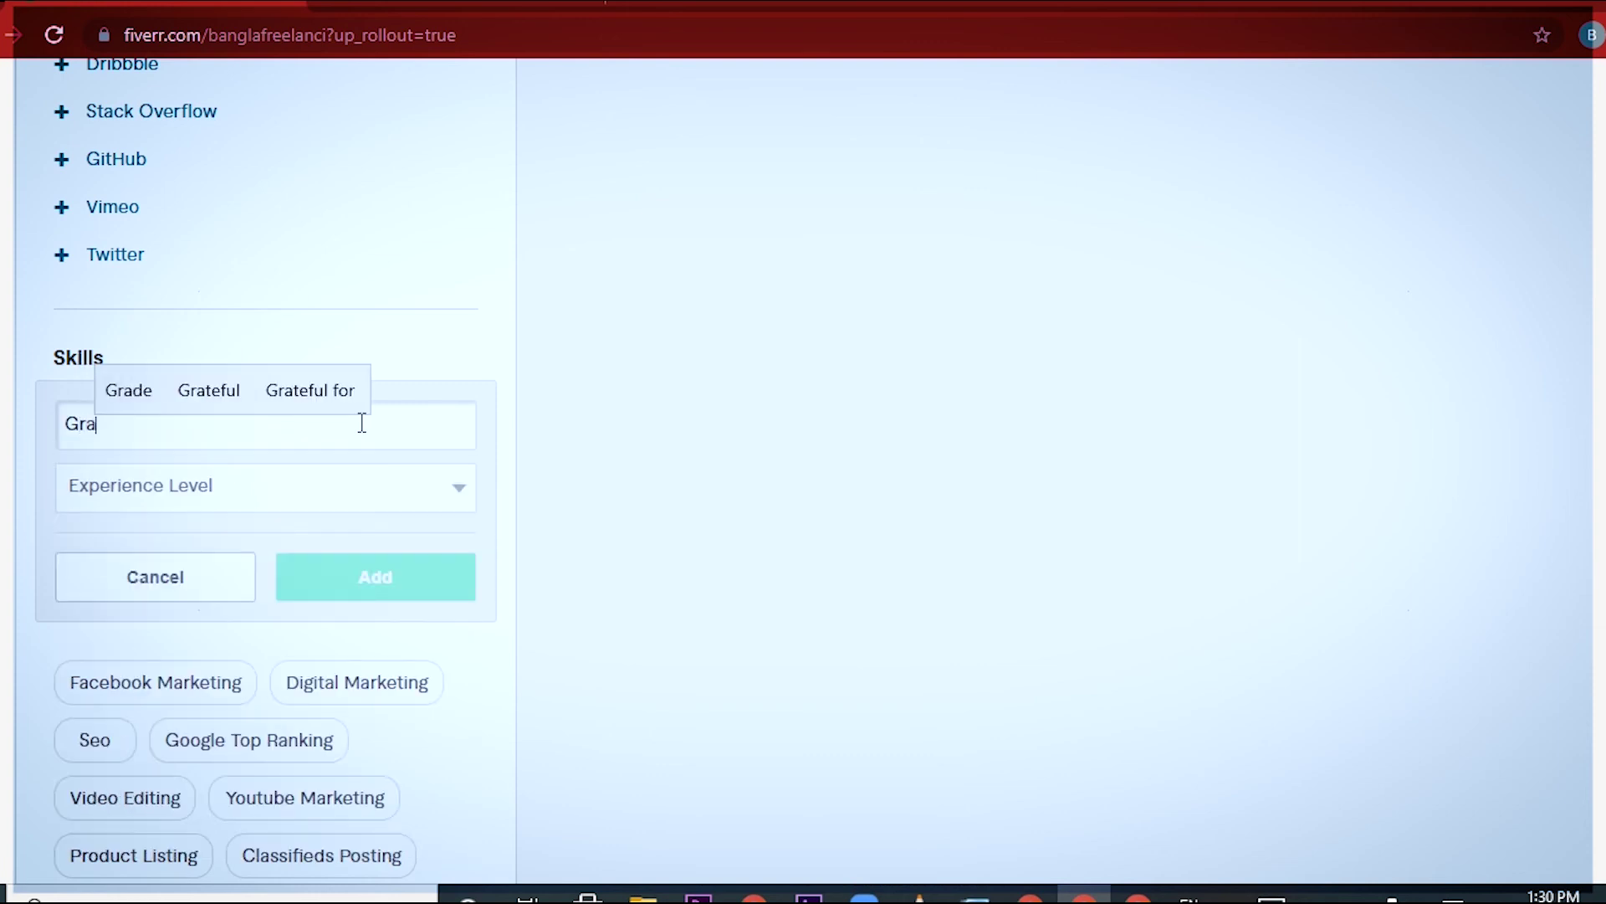
type("phic")
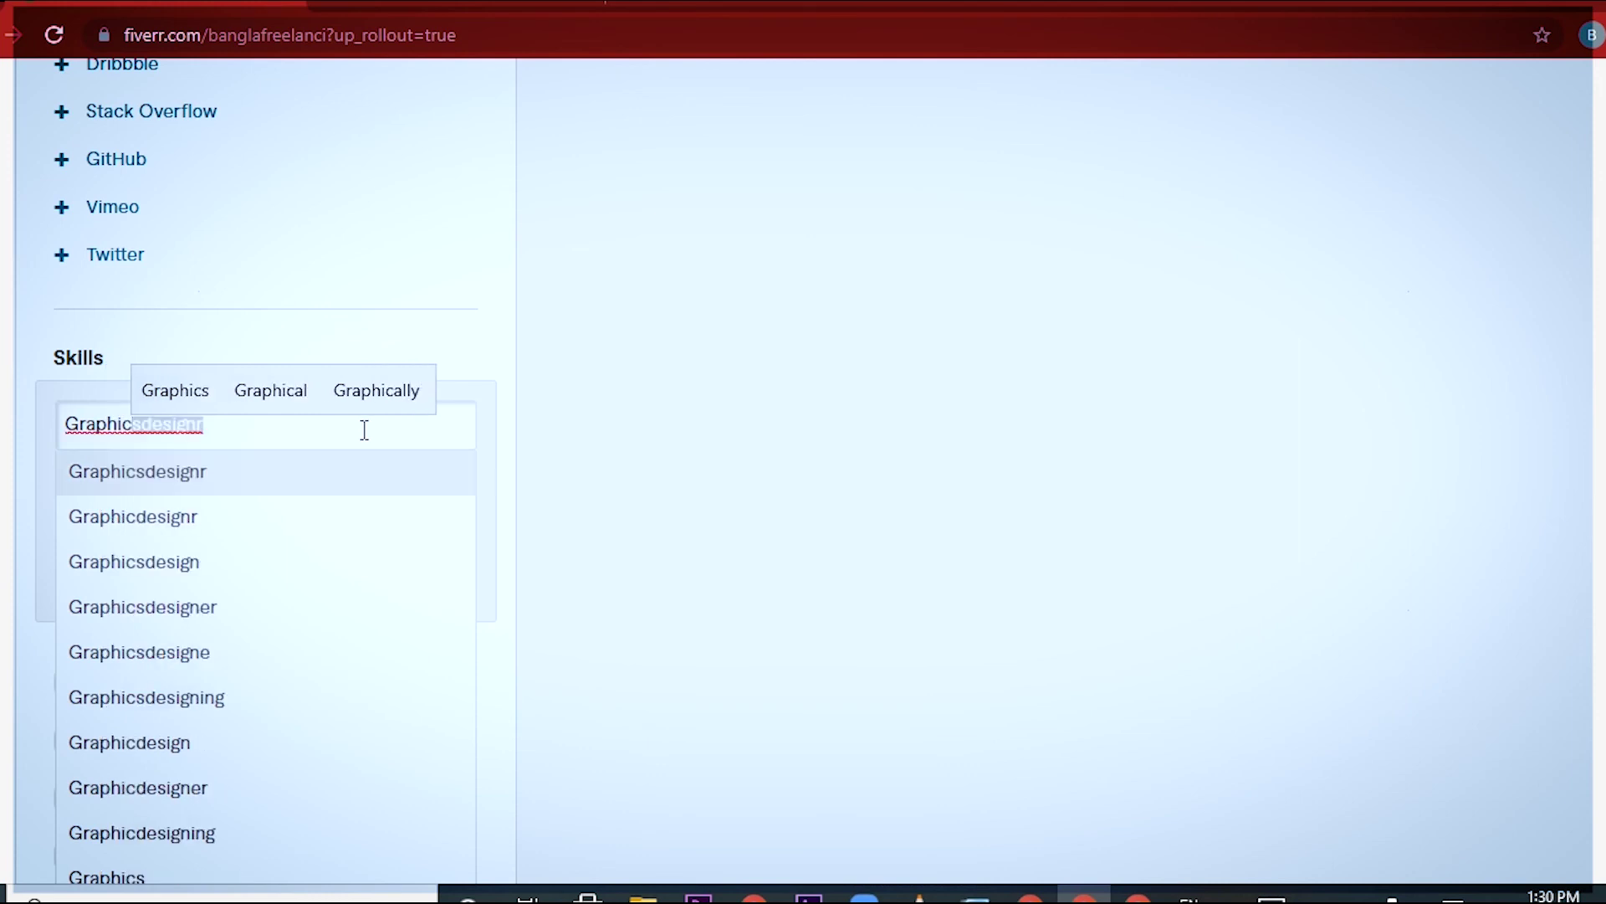
type("s ")
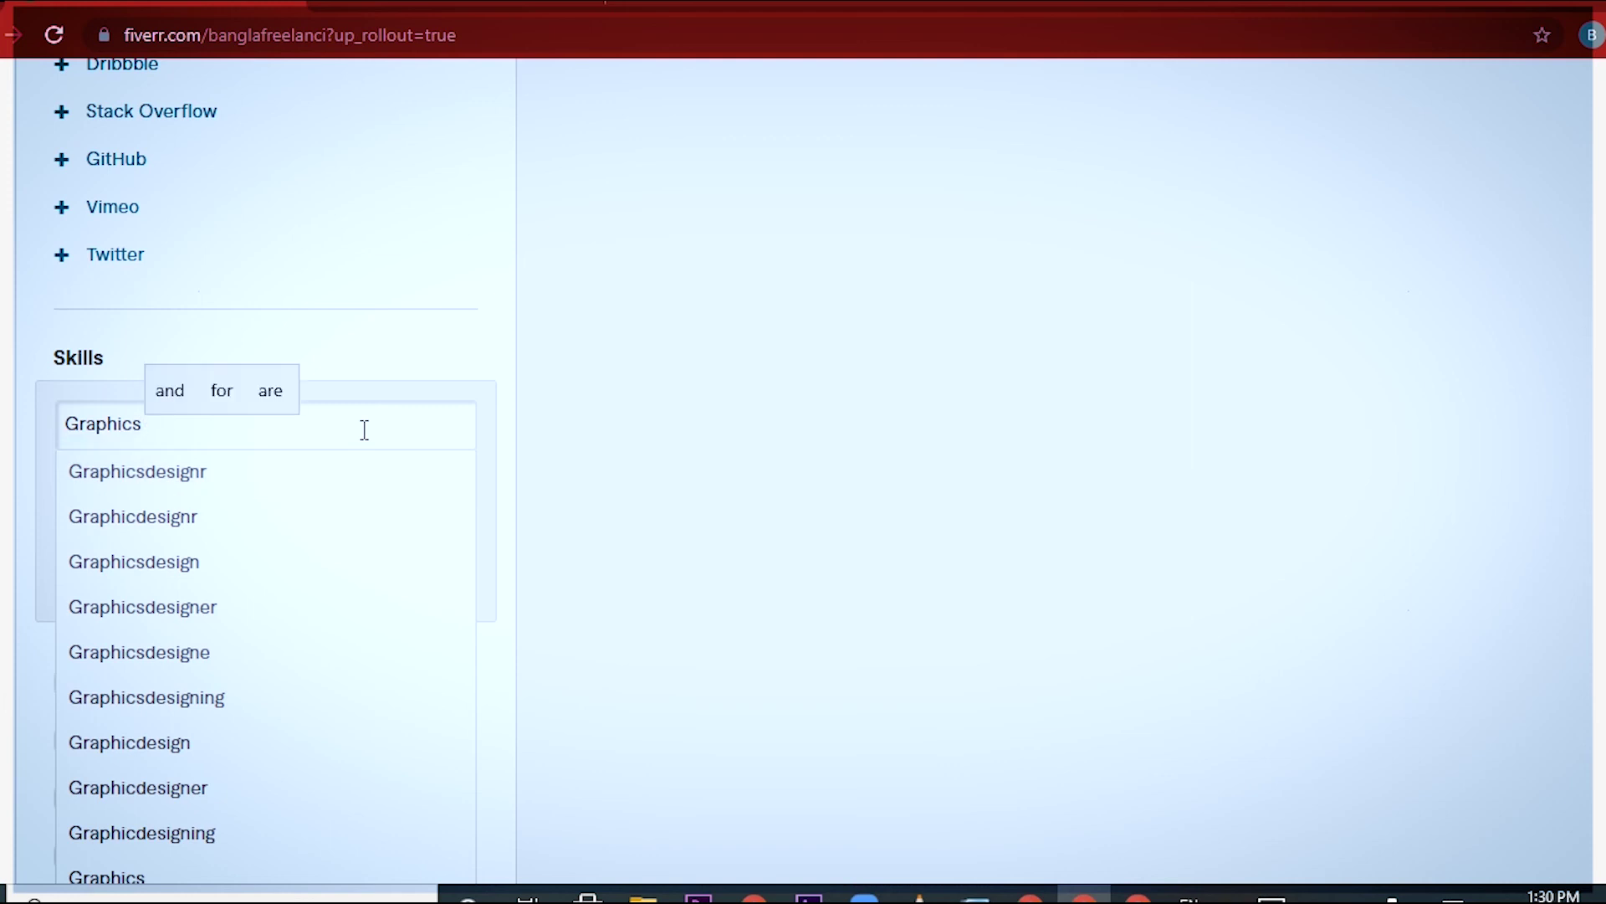
type("D")
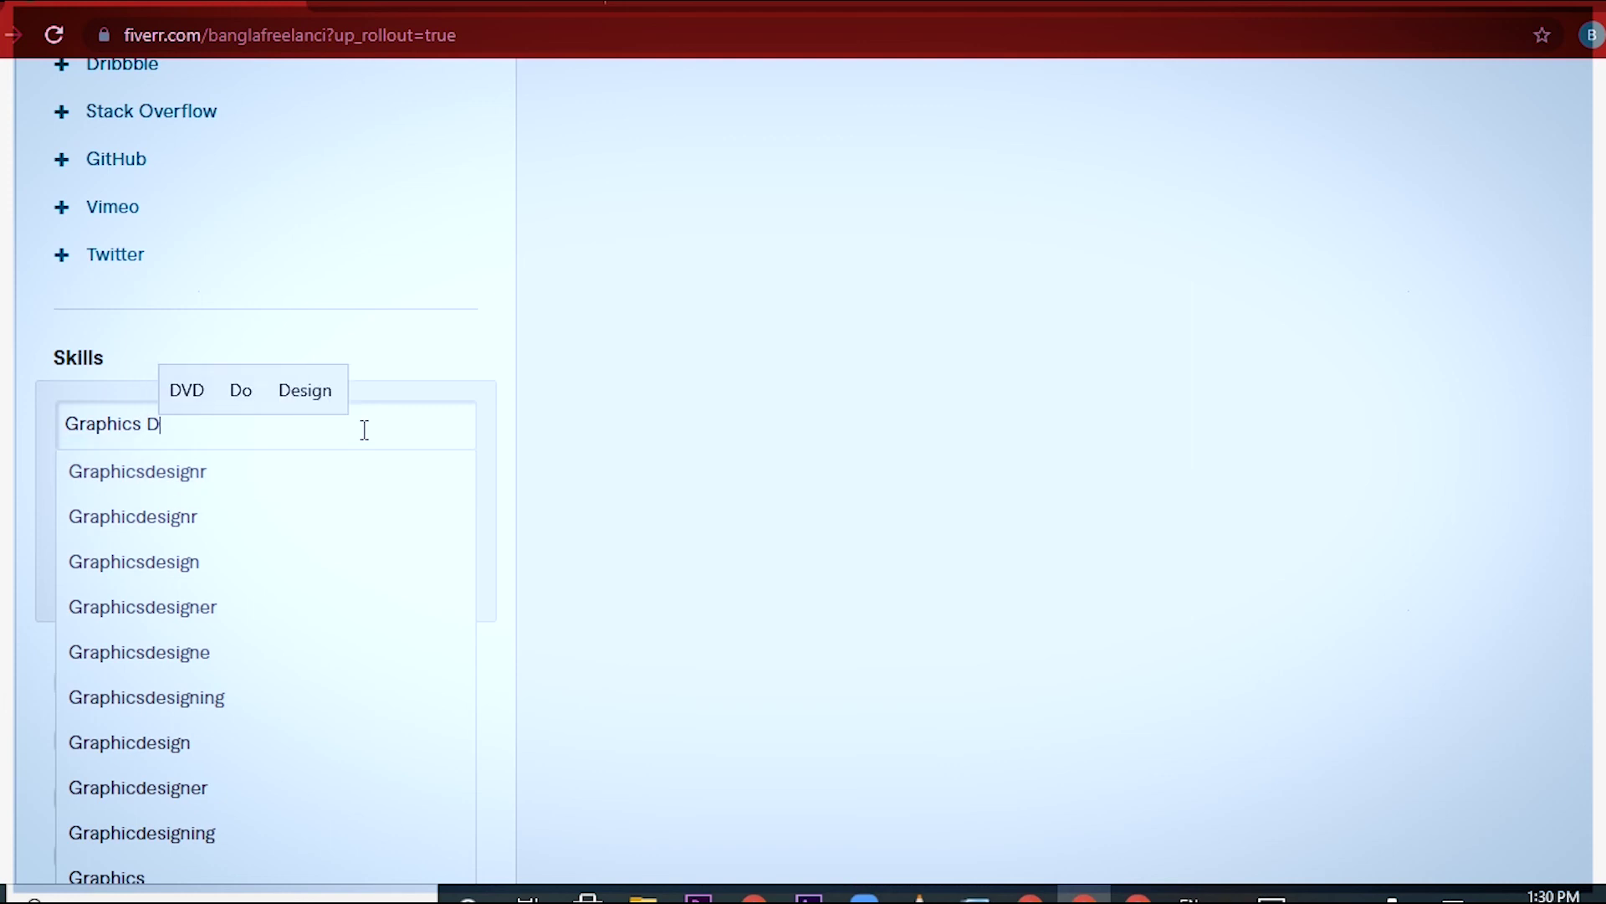
left_click(140, 491)
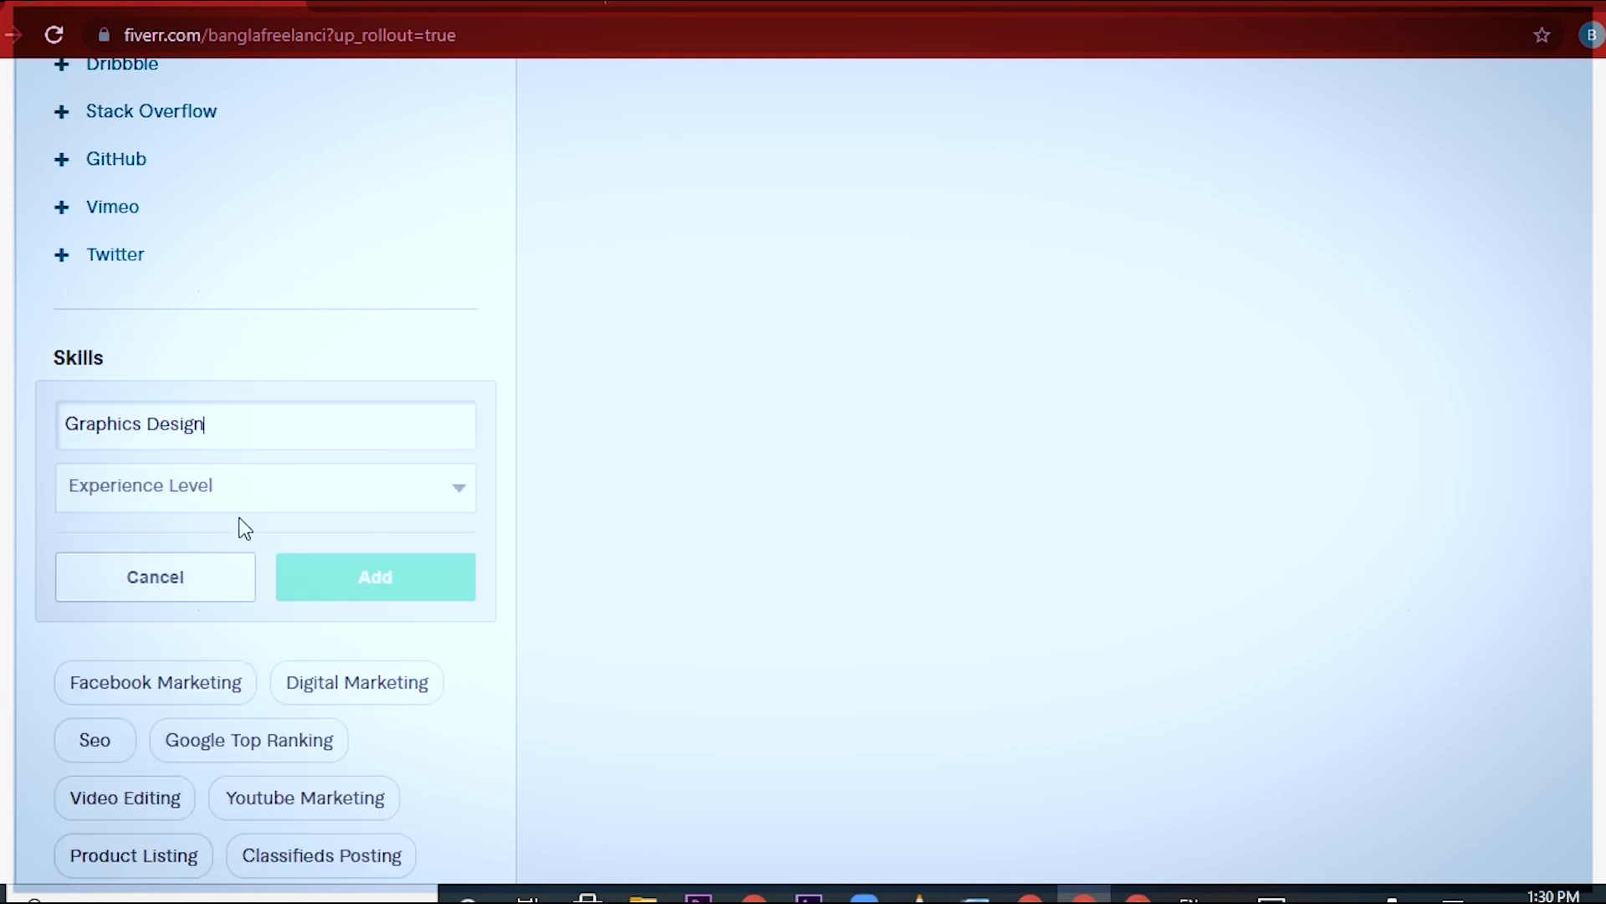
left_click(278, 499)
left_click(187, 572)
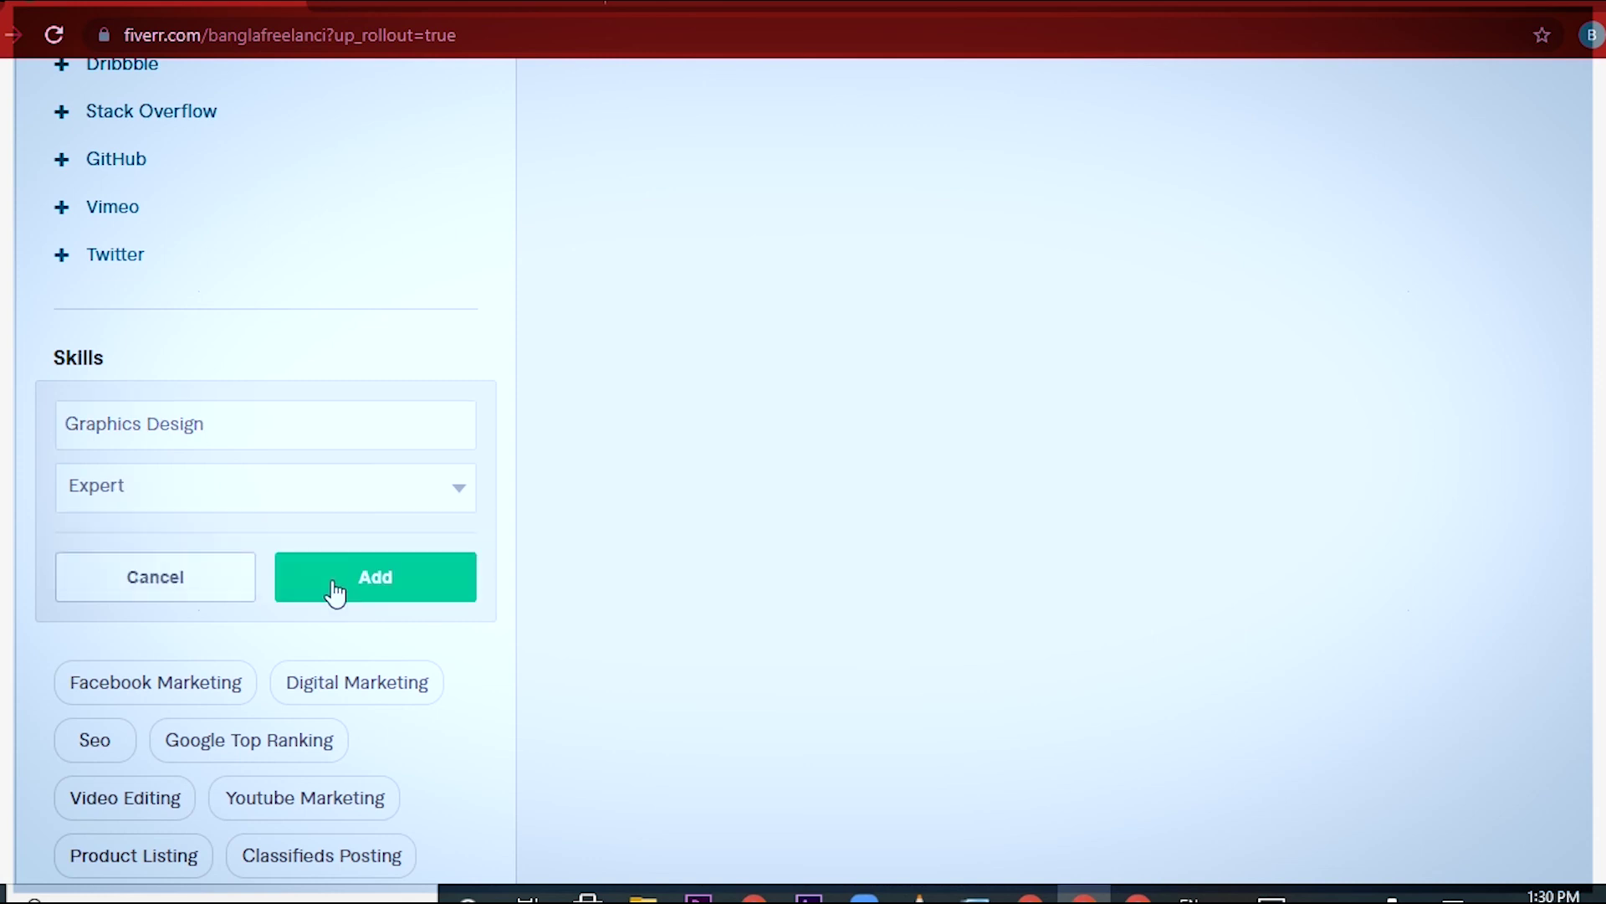
left_click(337, 585)
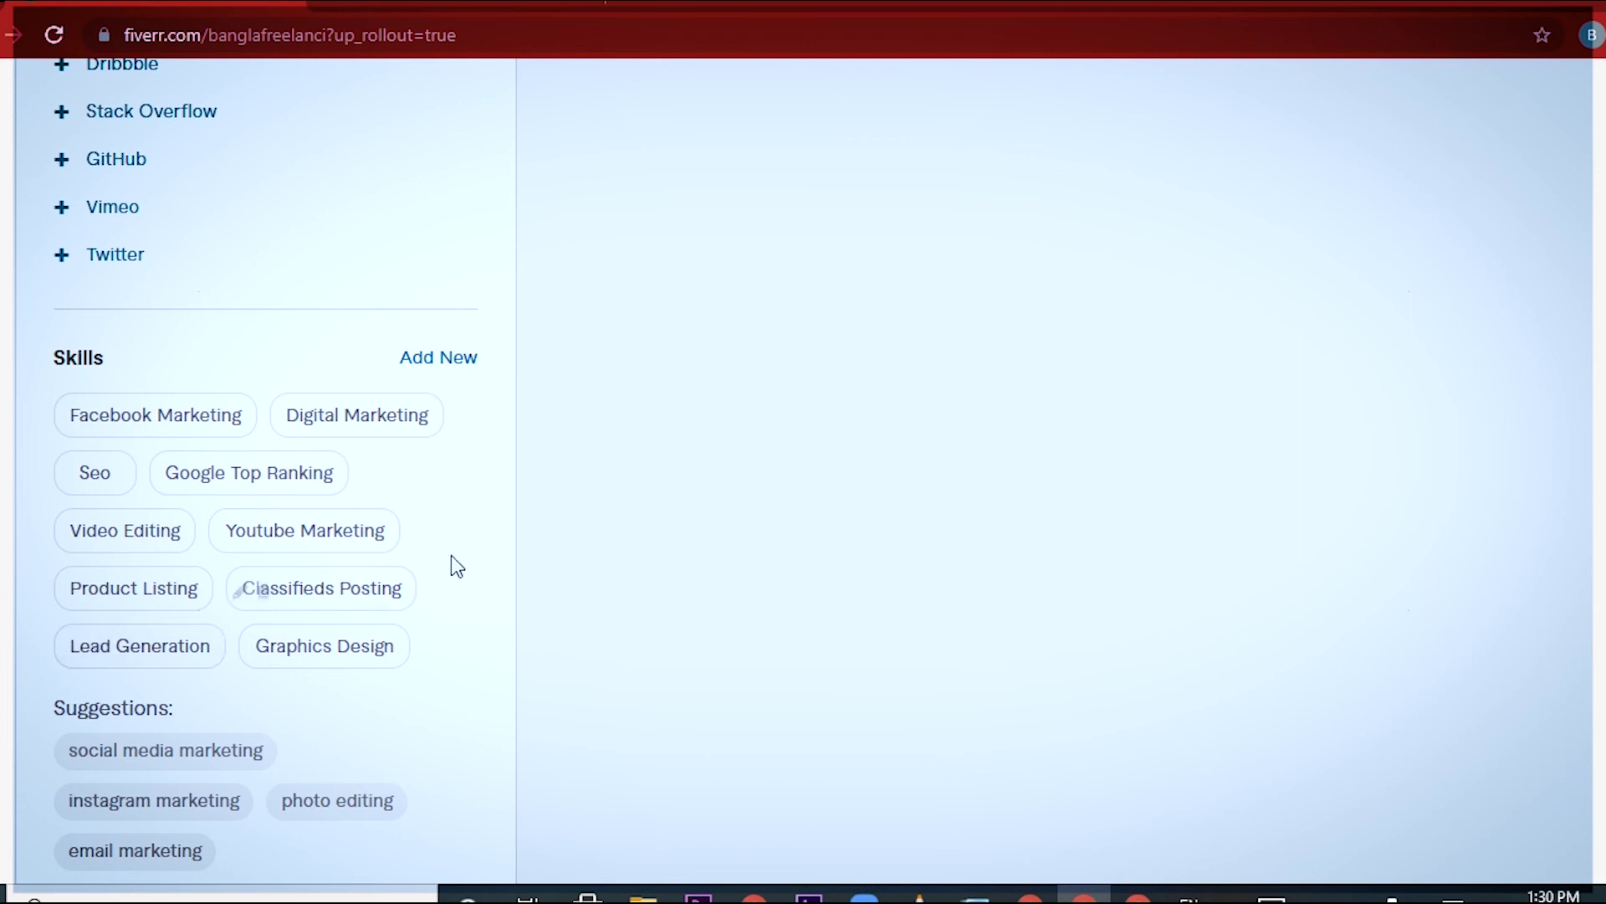
Start a new entry in the profile's Education section and set the college country to Bangladesh.
mouse_move(300, 536)
scroll(257, 648, "down", 3)
scroll(494, 653, "down", 3)
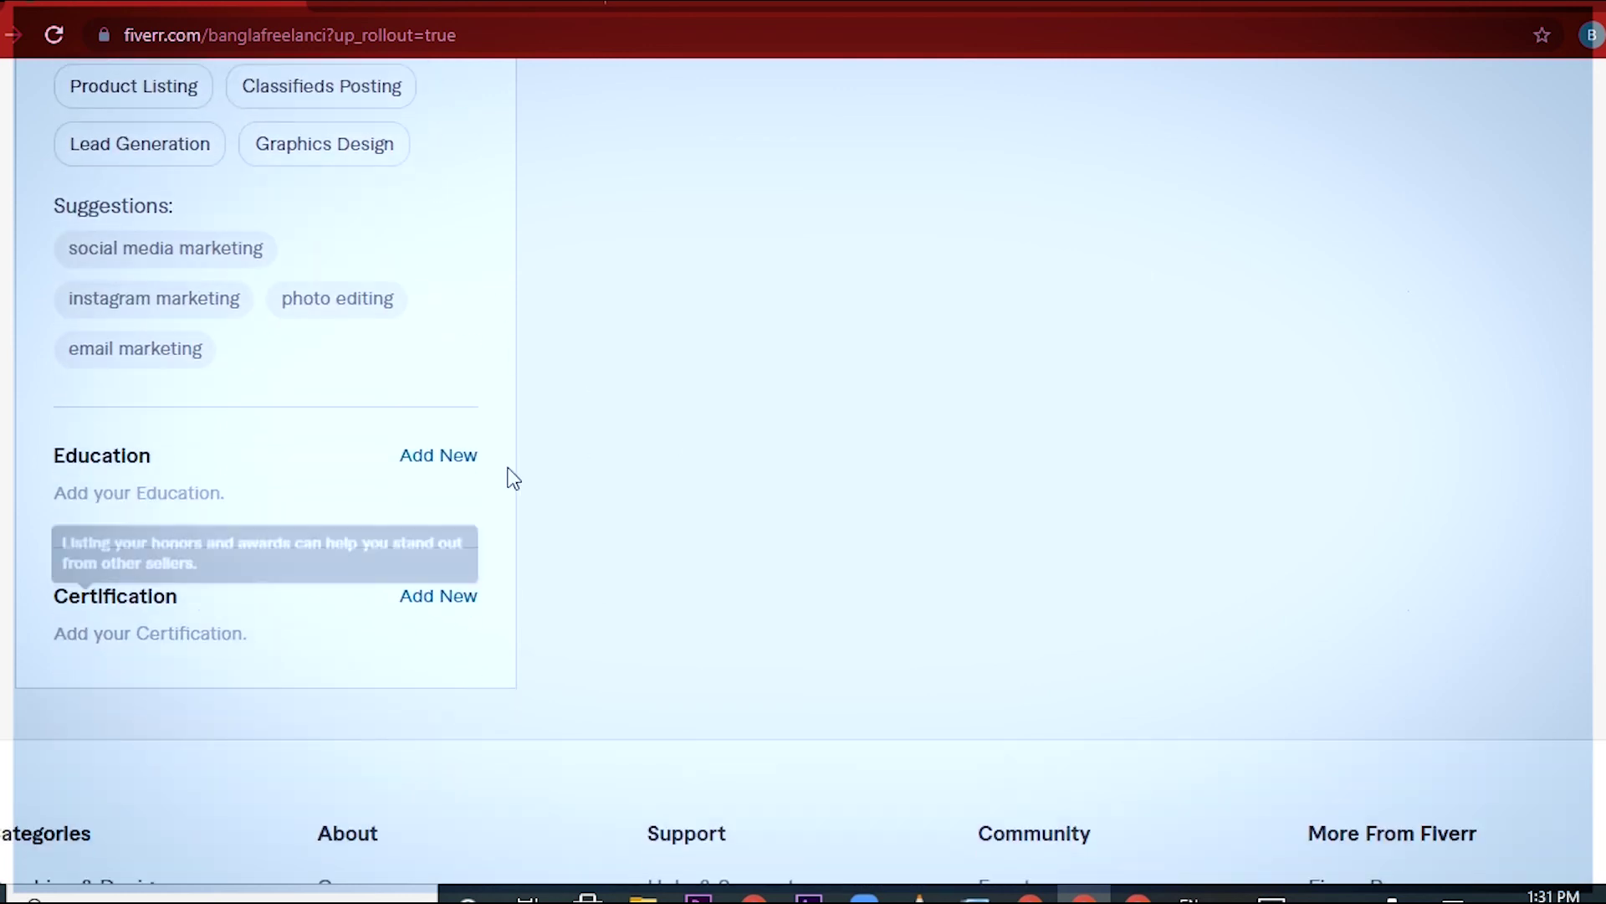
left_click(445, 470)
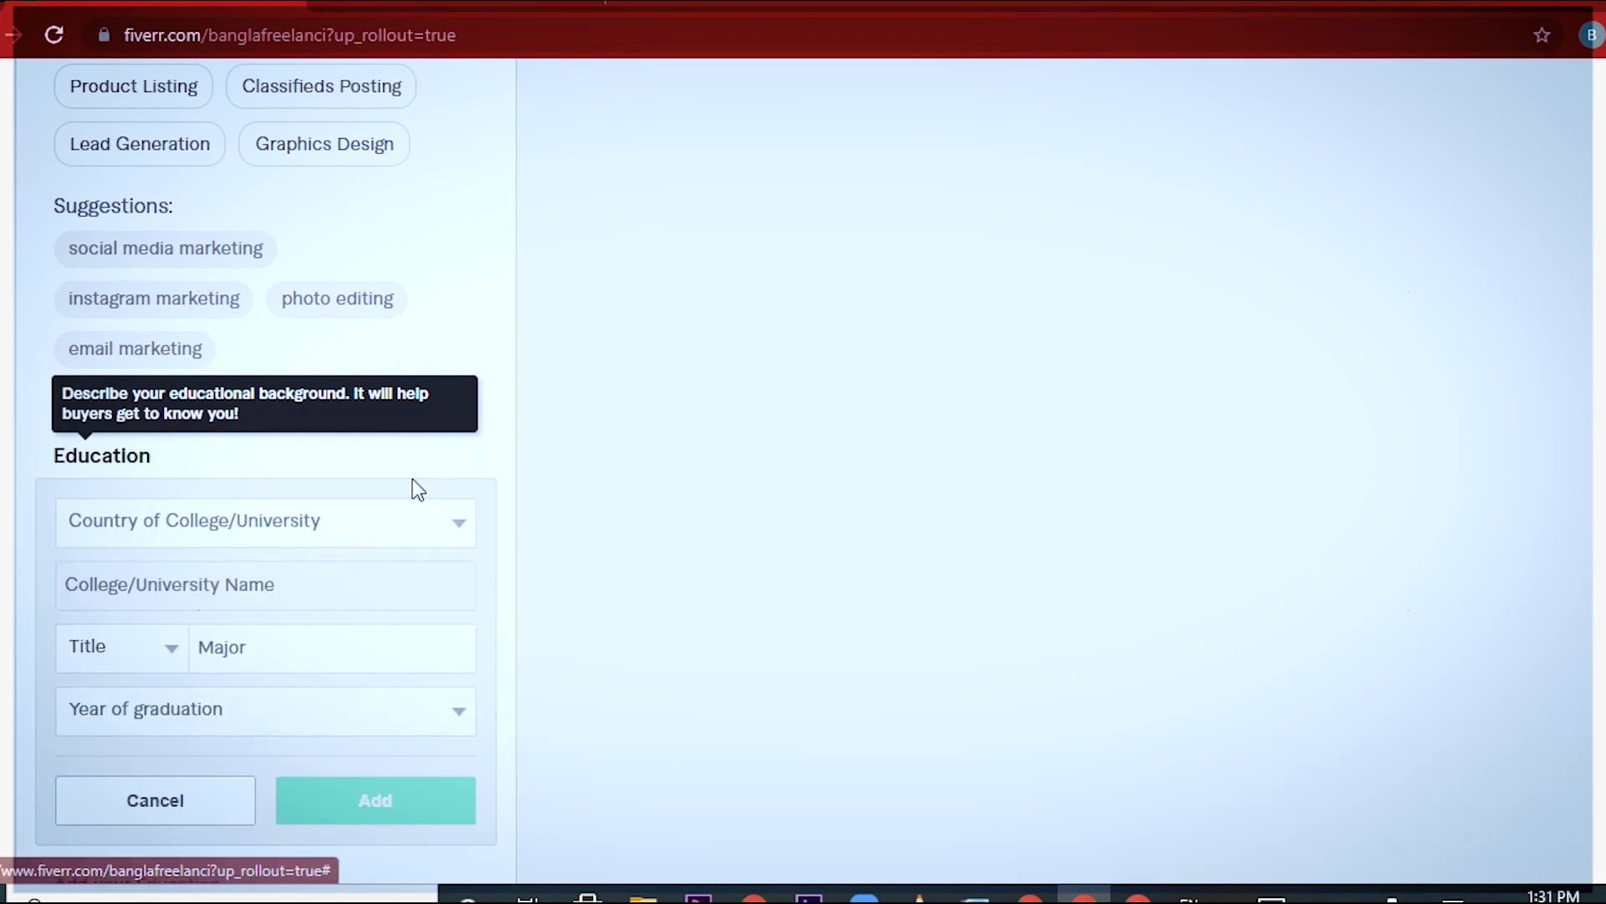
left_click(350, 536)
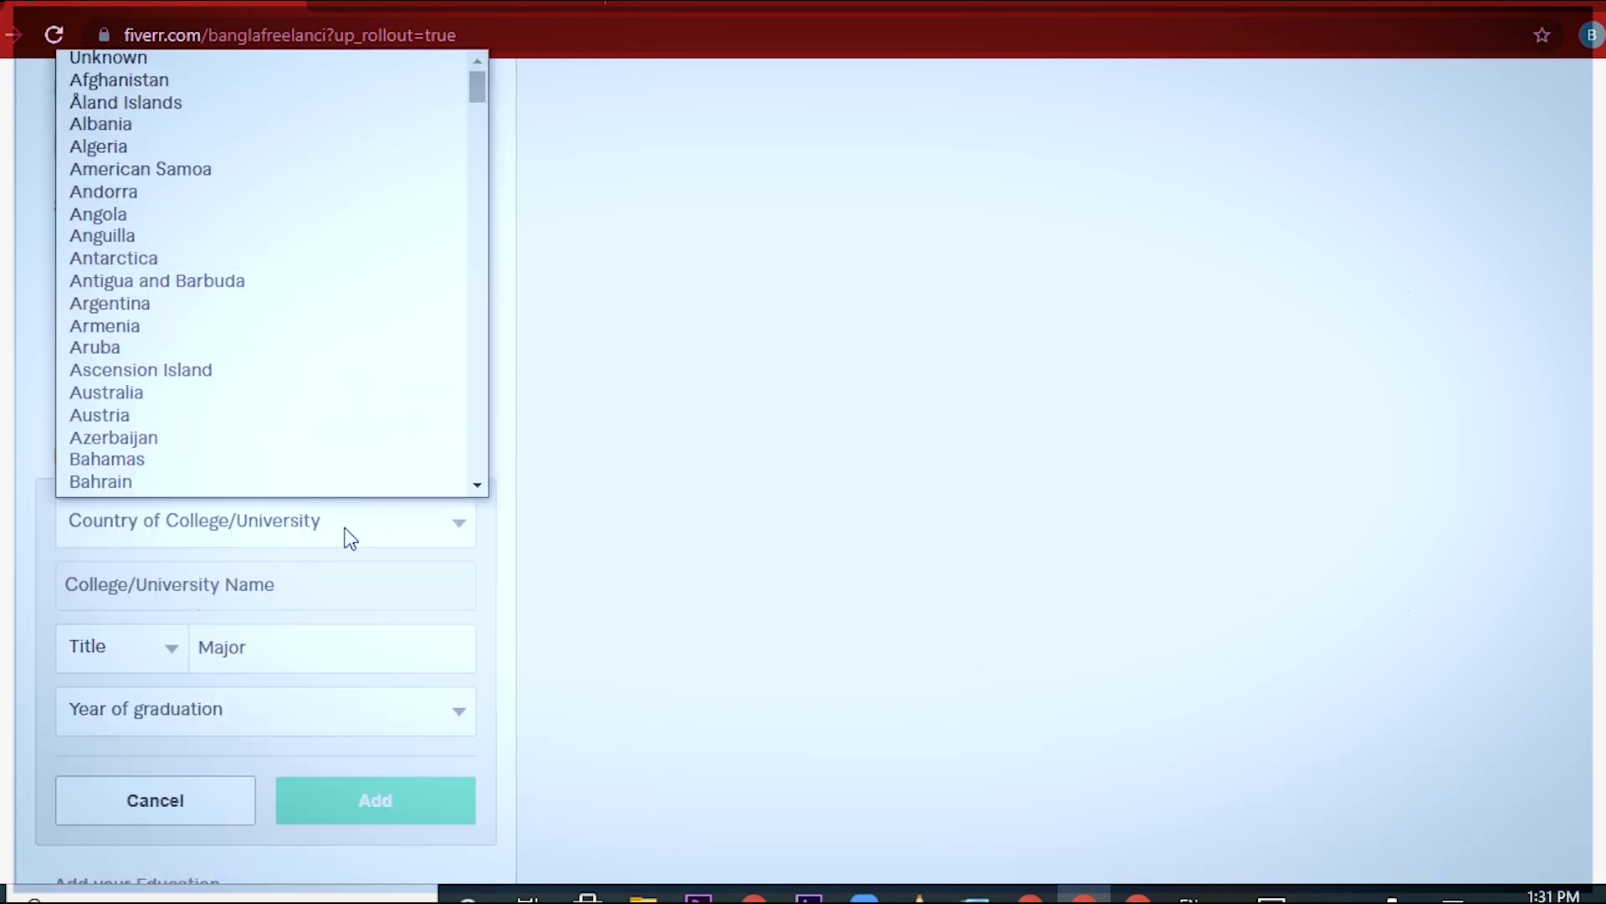
scroll(181, 224, "down", 3)
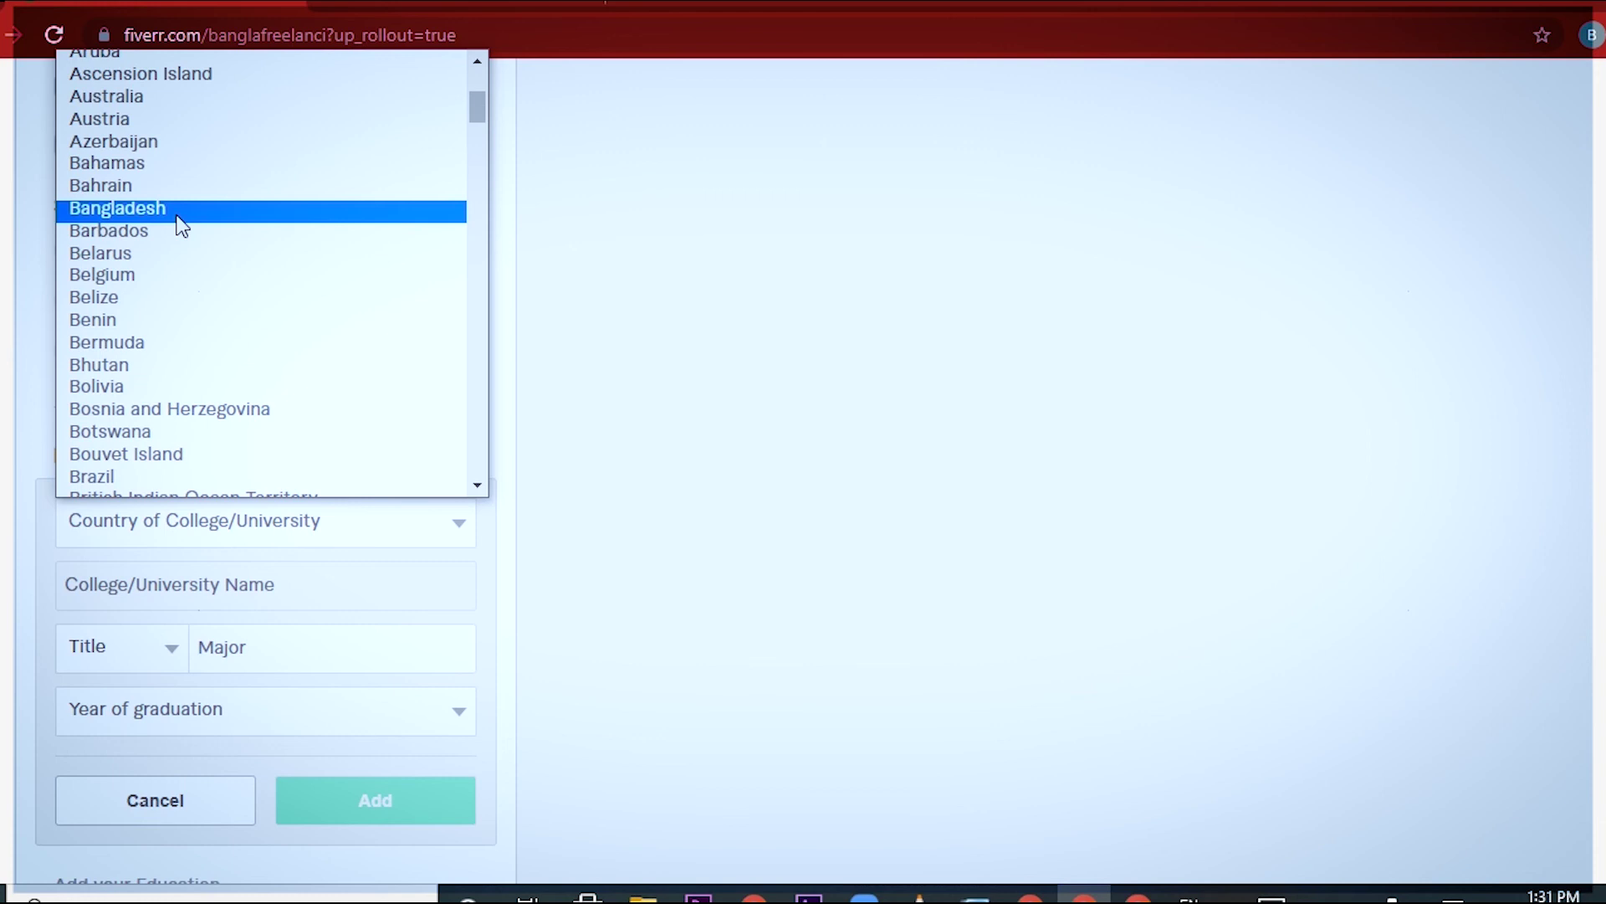
left_click(181, 218)
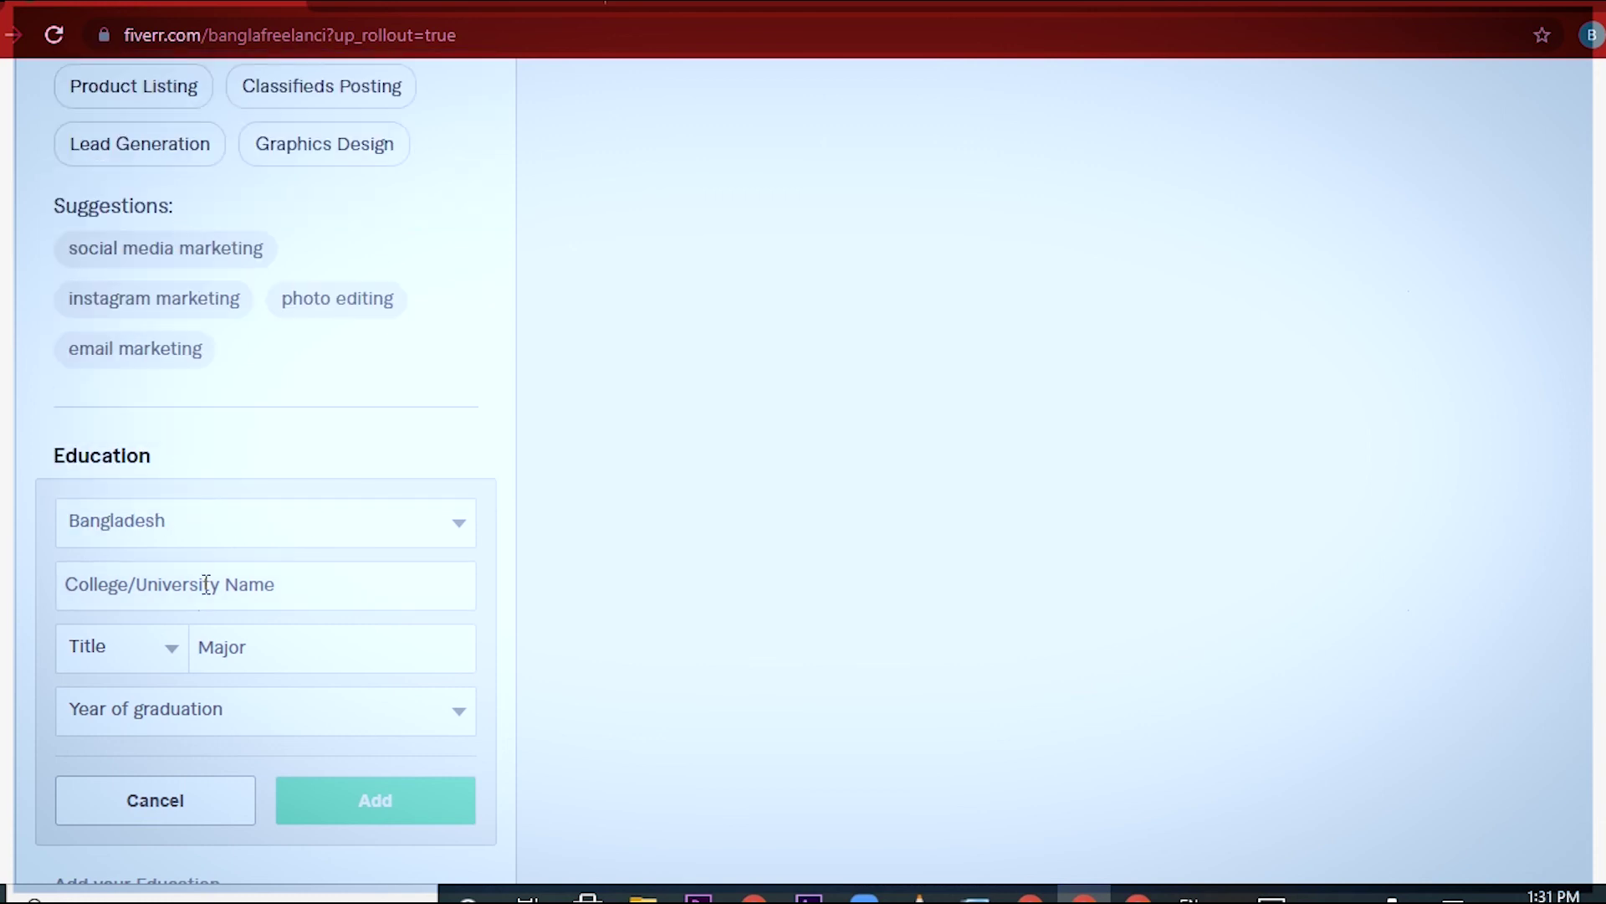
Enter Outsourcing Institute In Bangladesh as the college name of the education entry.
left_click(242, 585)
type("Out")
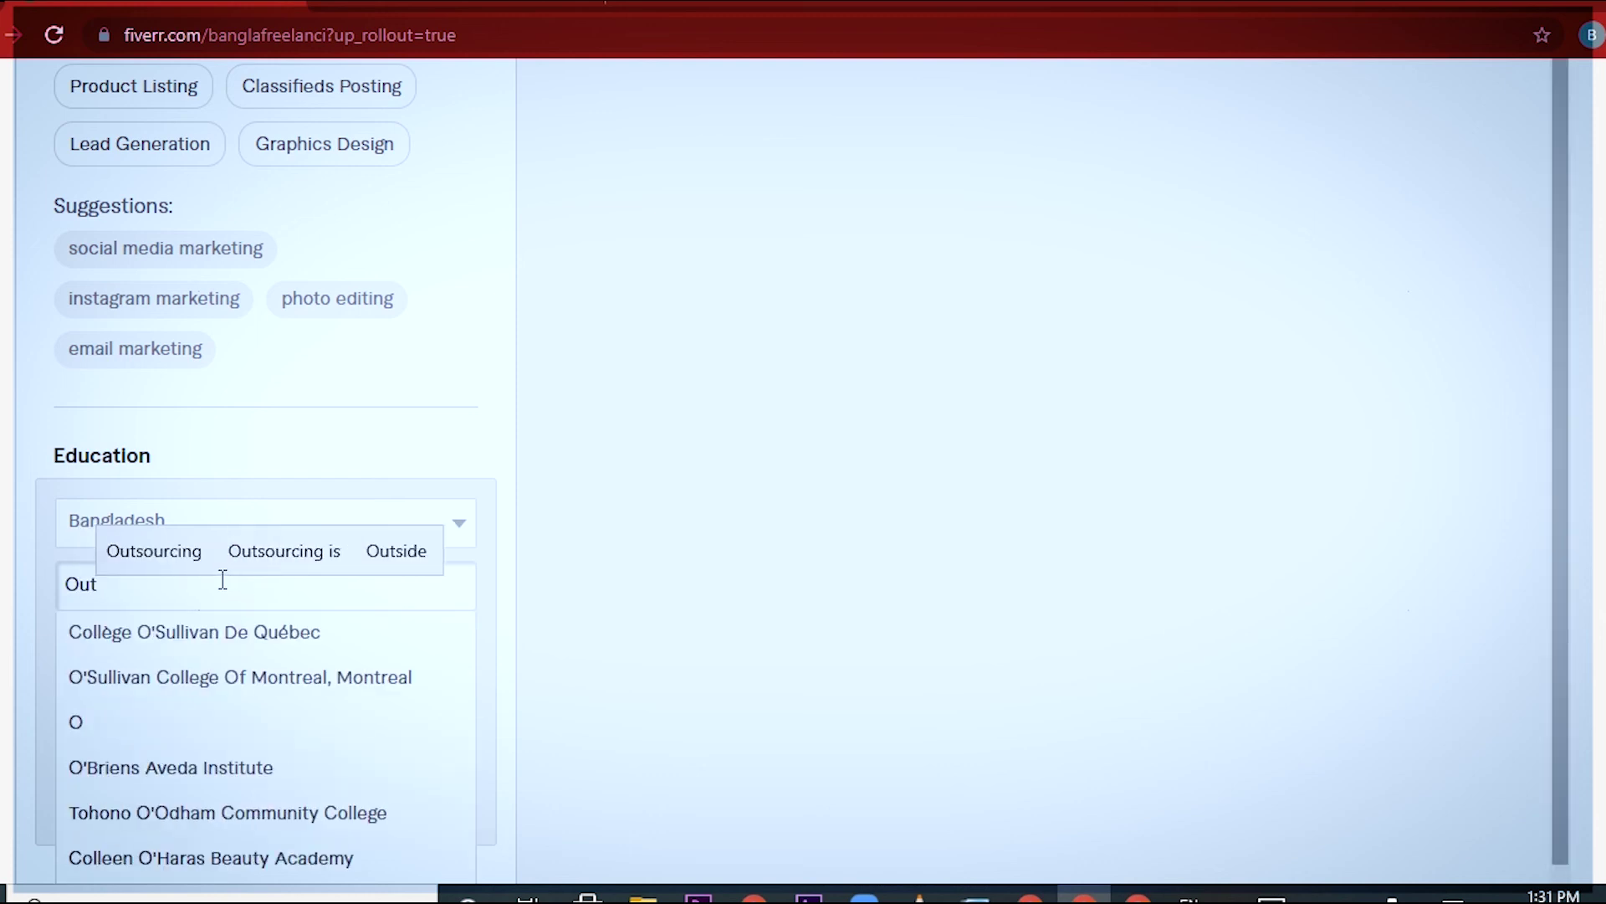
left_click(189, 559)
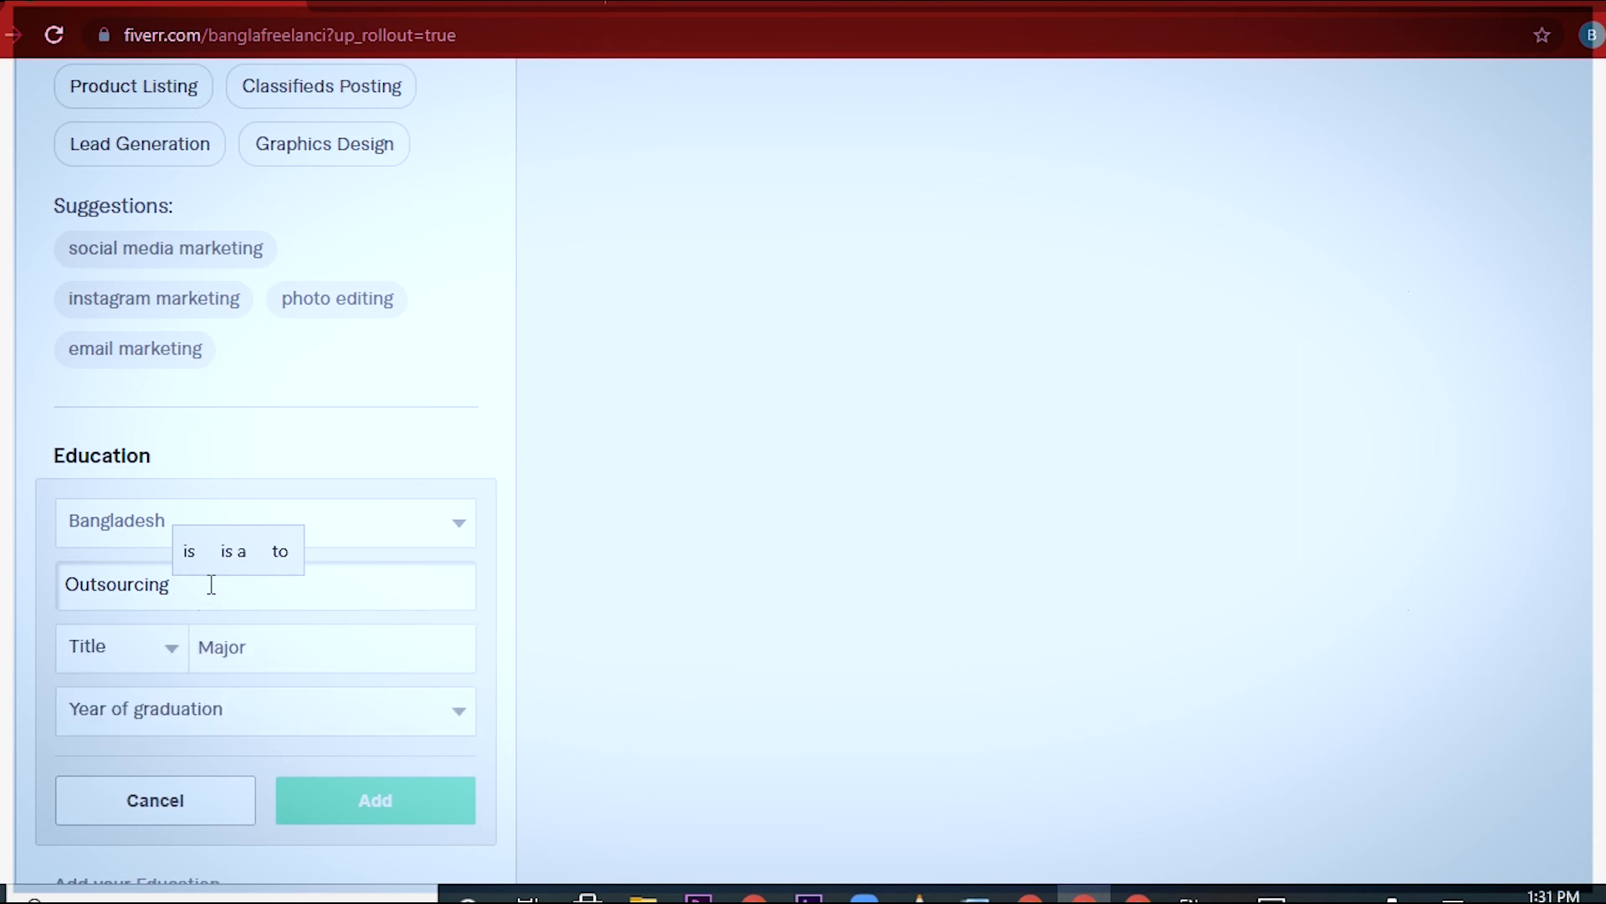
type("Ins")
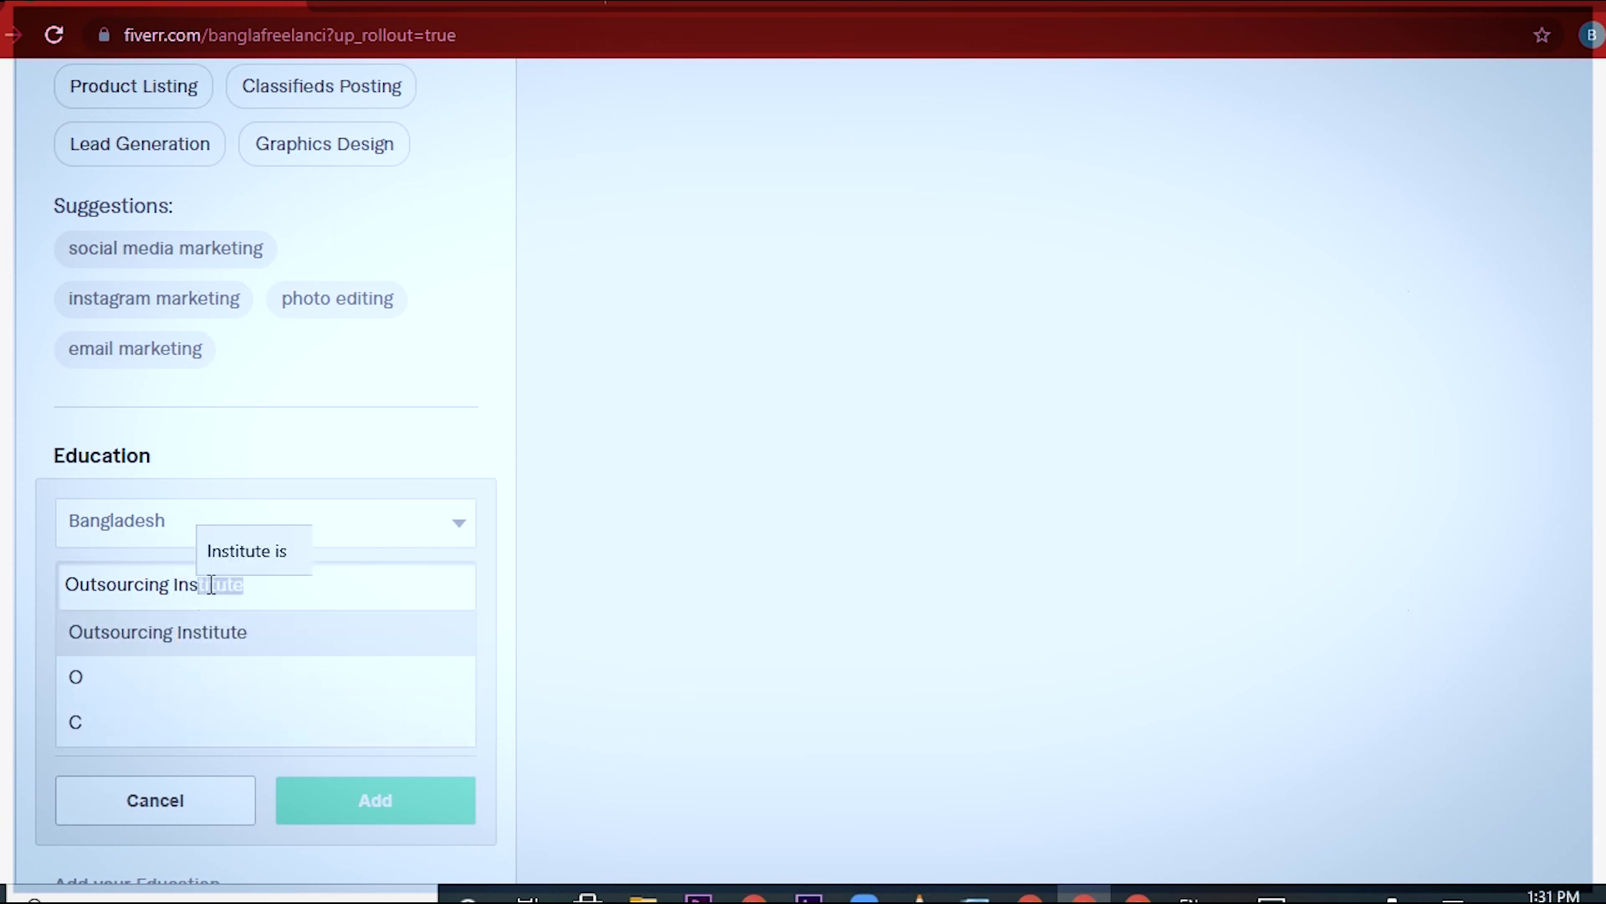
left_click(244, 646)
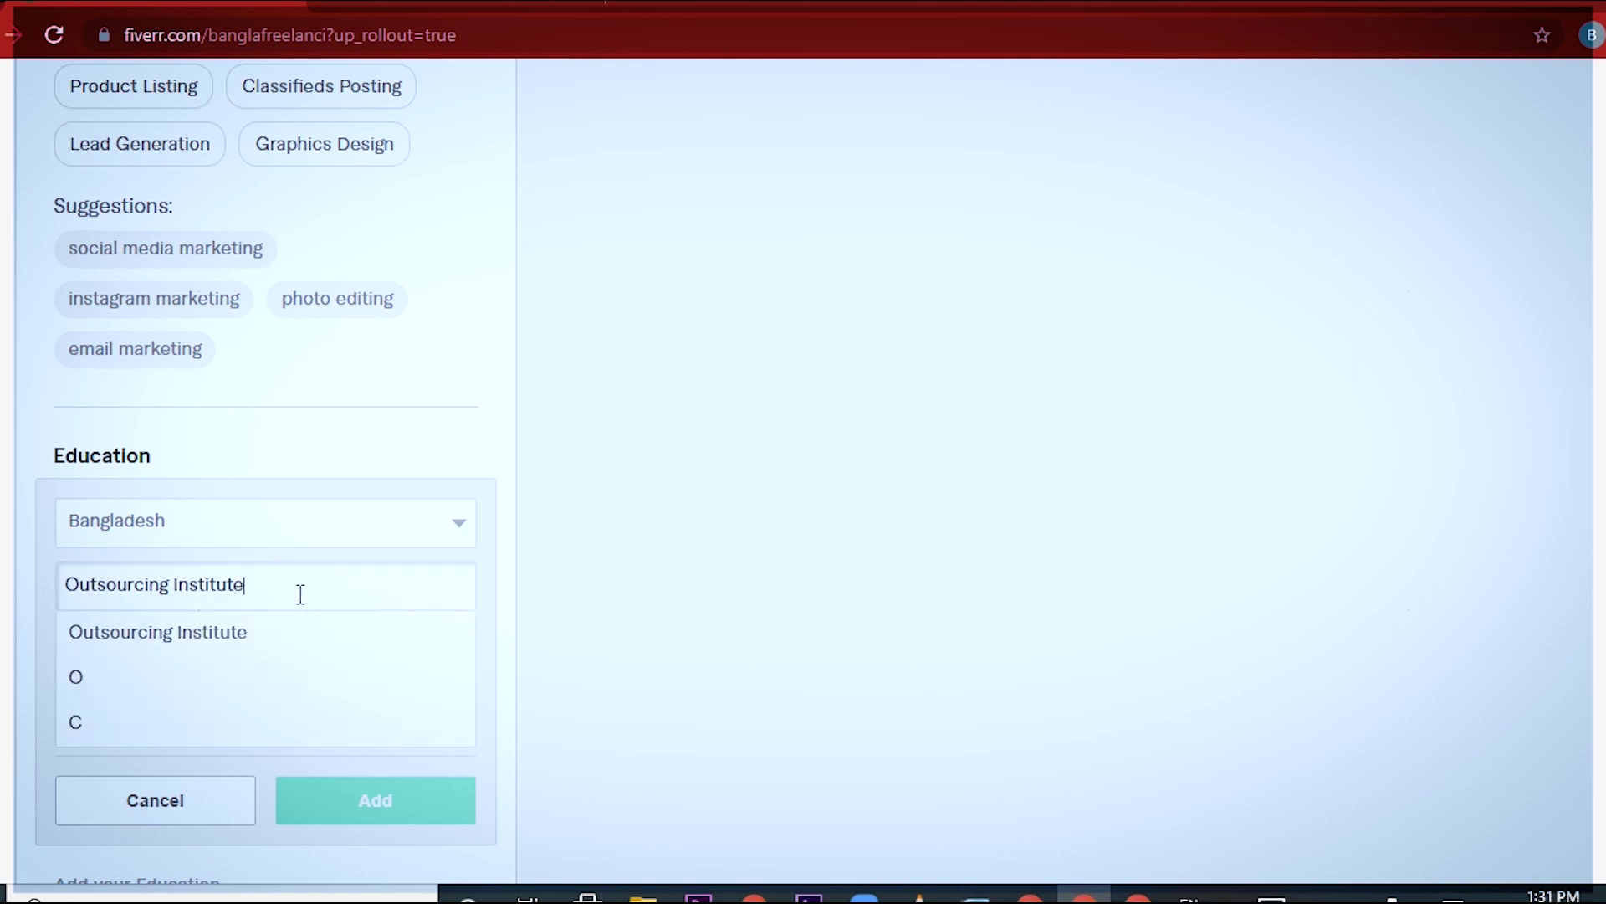
type("In")
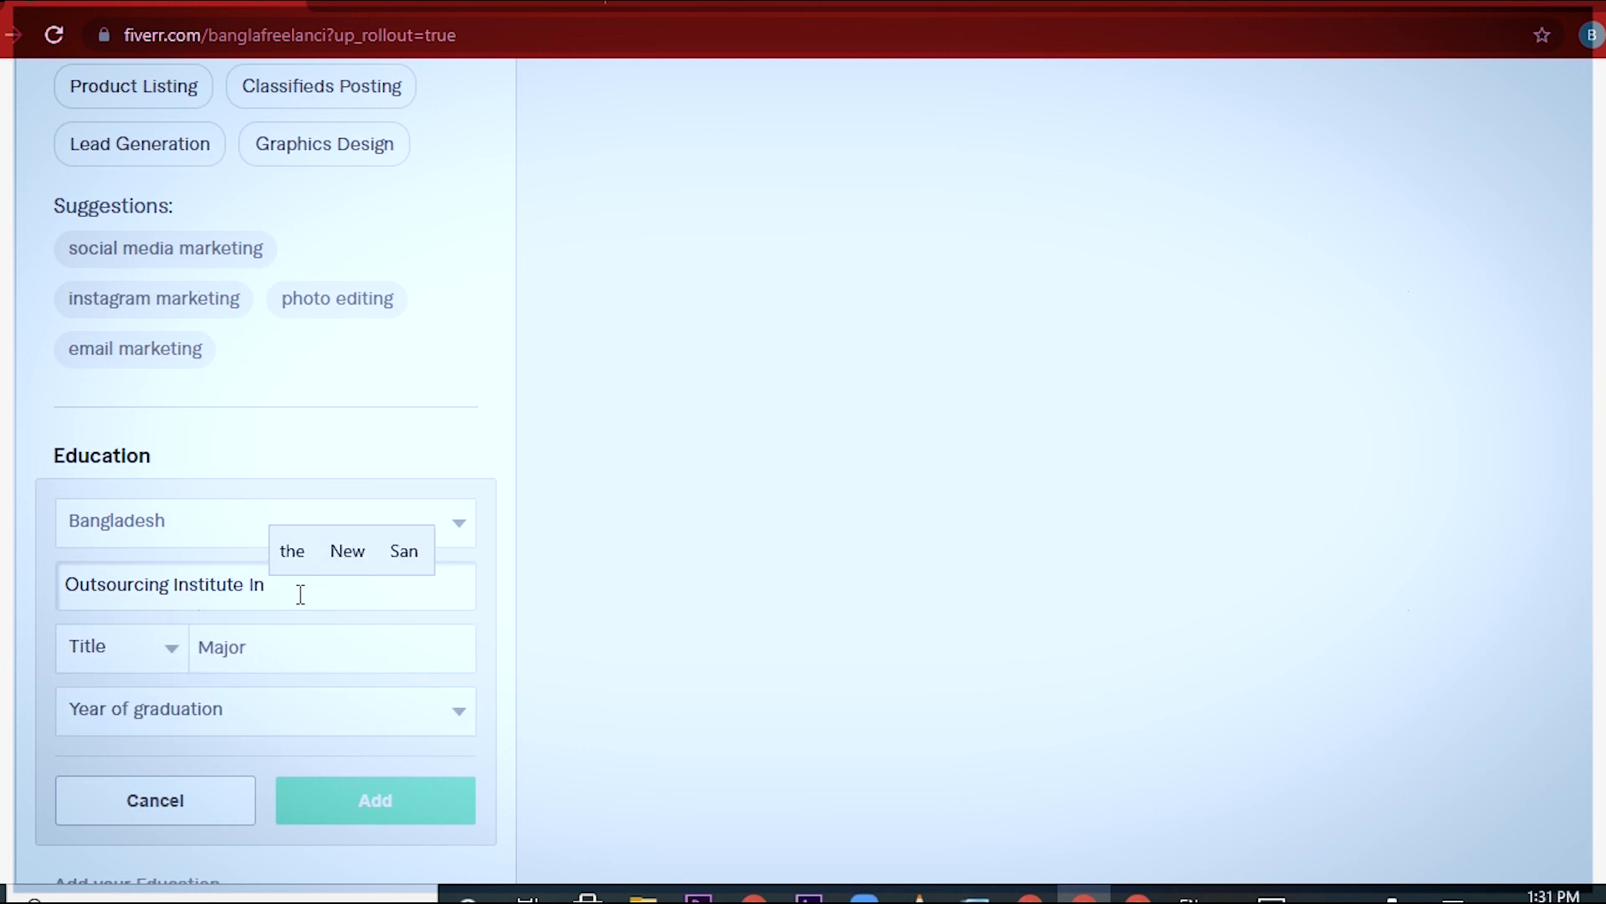
type(" Bang")
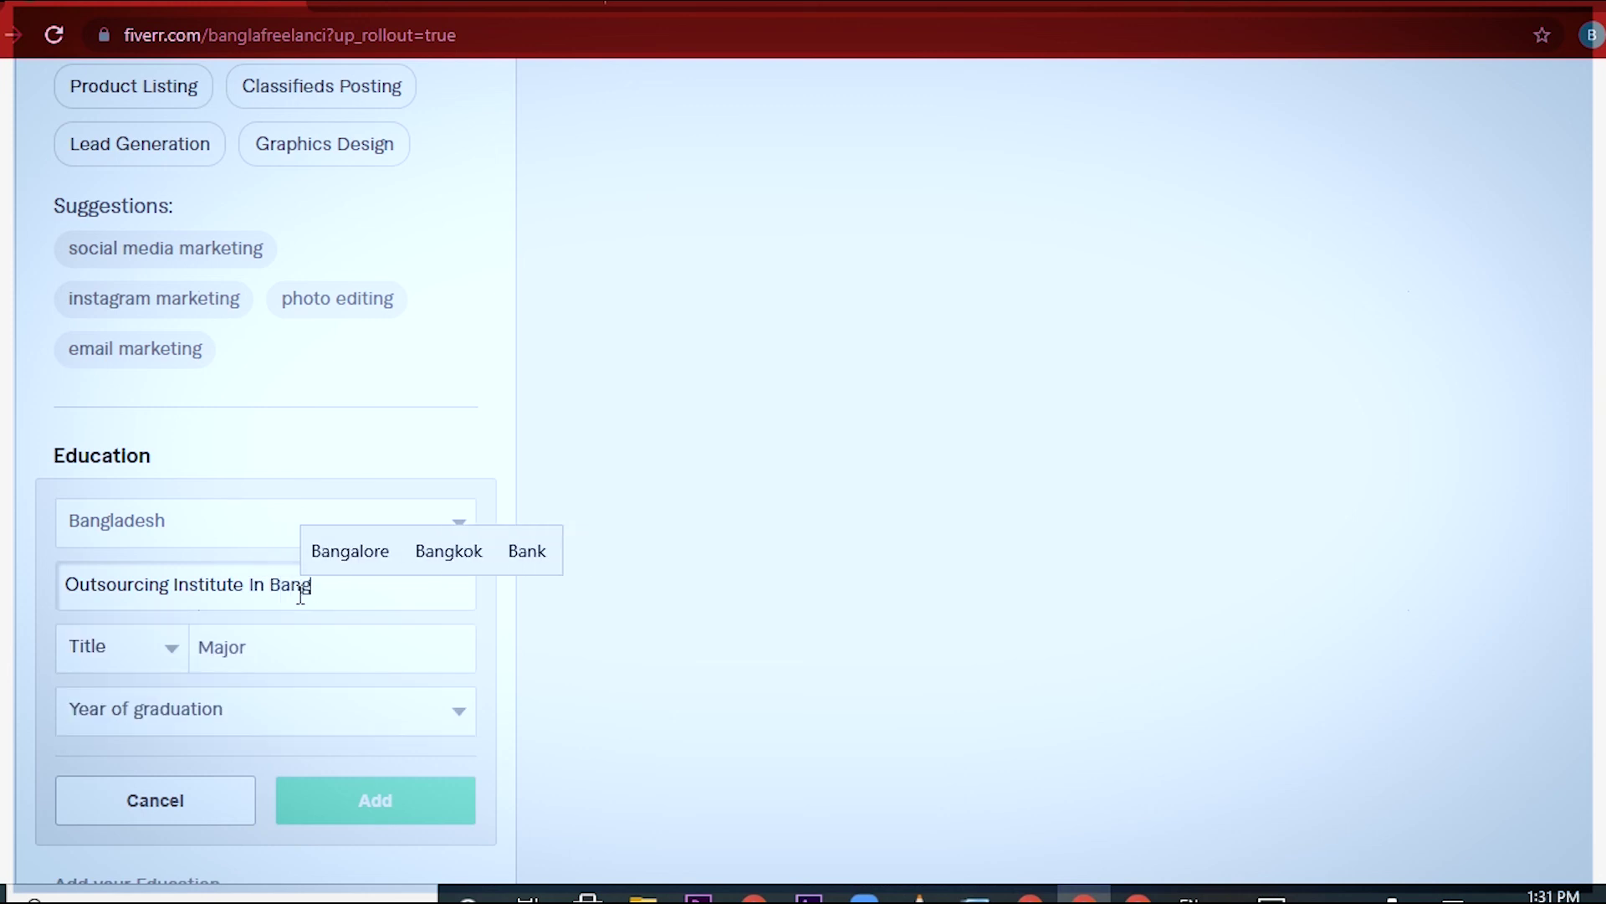
type("ladesh")
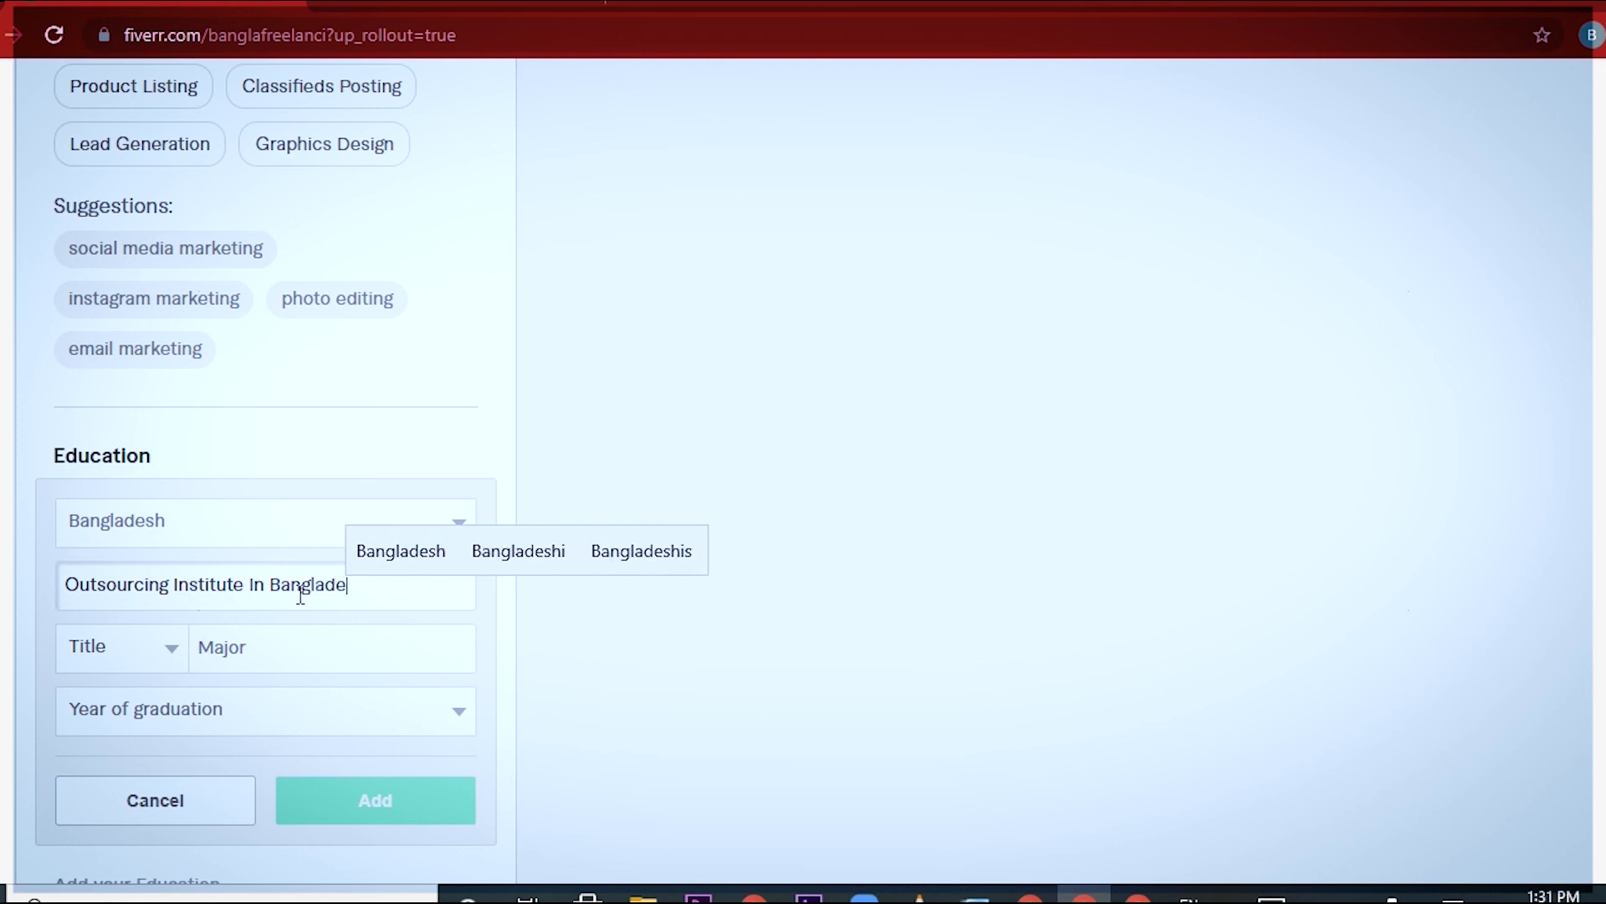
left_click(322, 661)
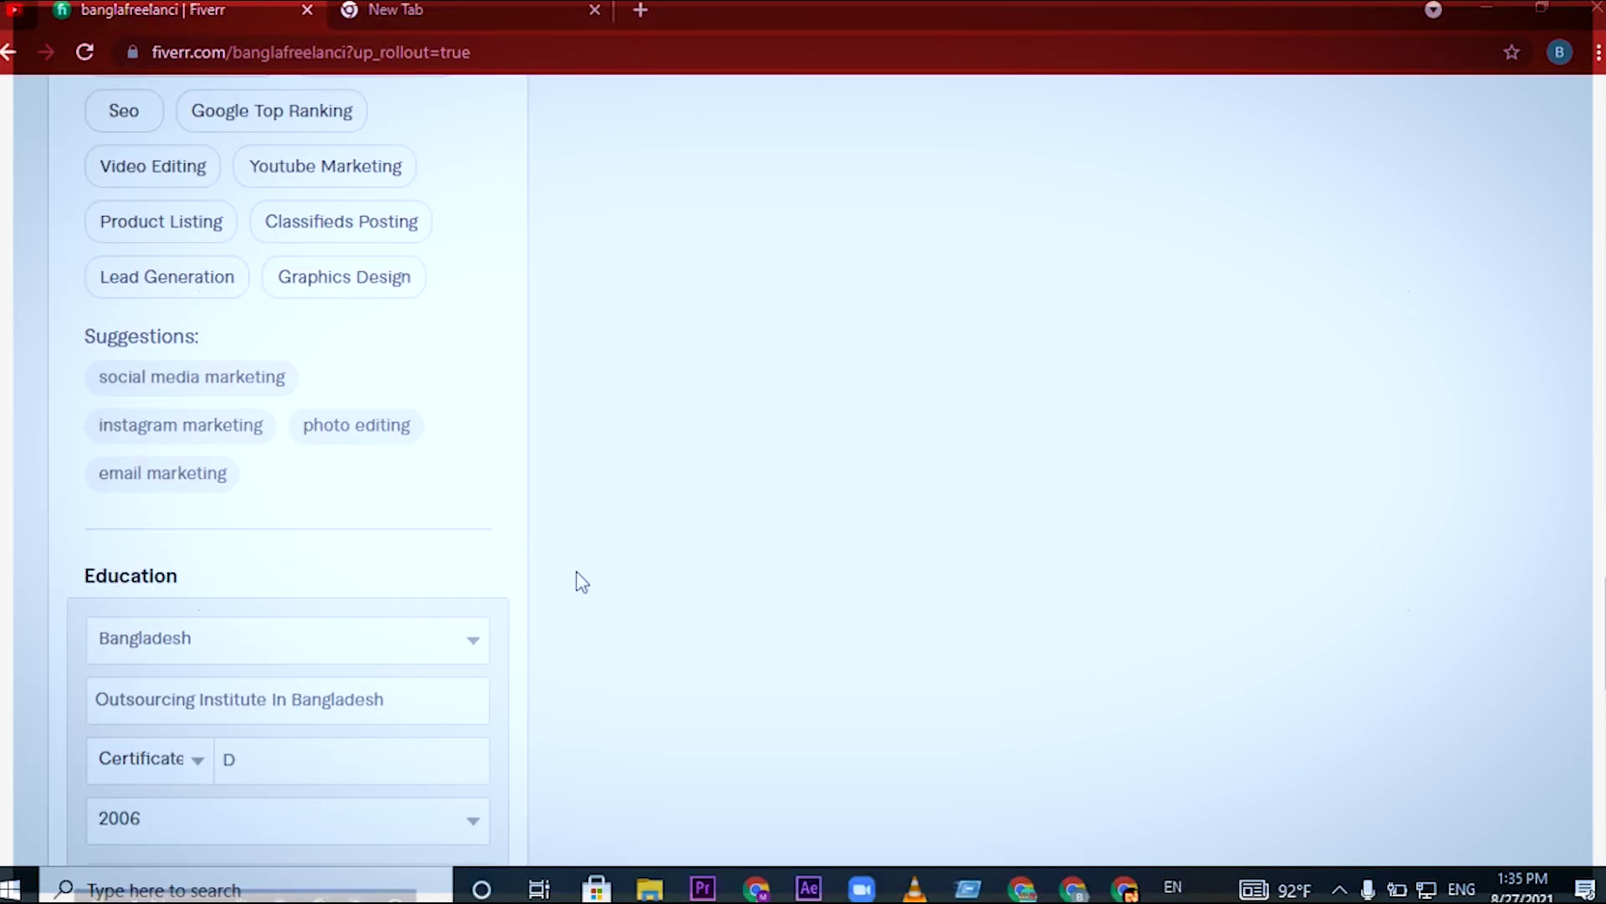
Set the education entry's title to Associate and its major to Diploma In Digital Marketing.
scroll(574, 577, "down", 1)
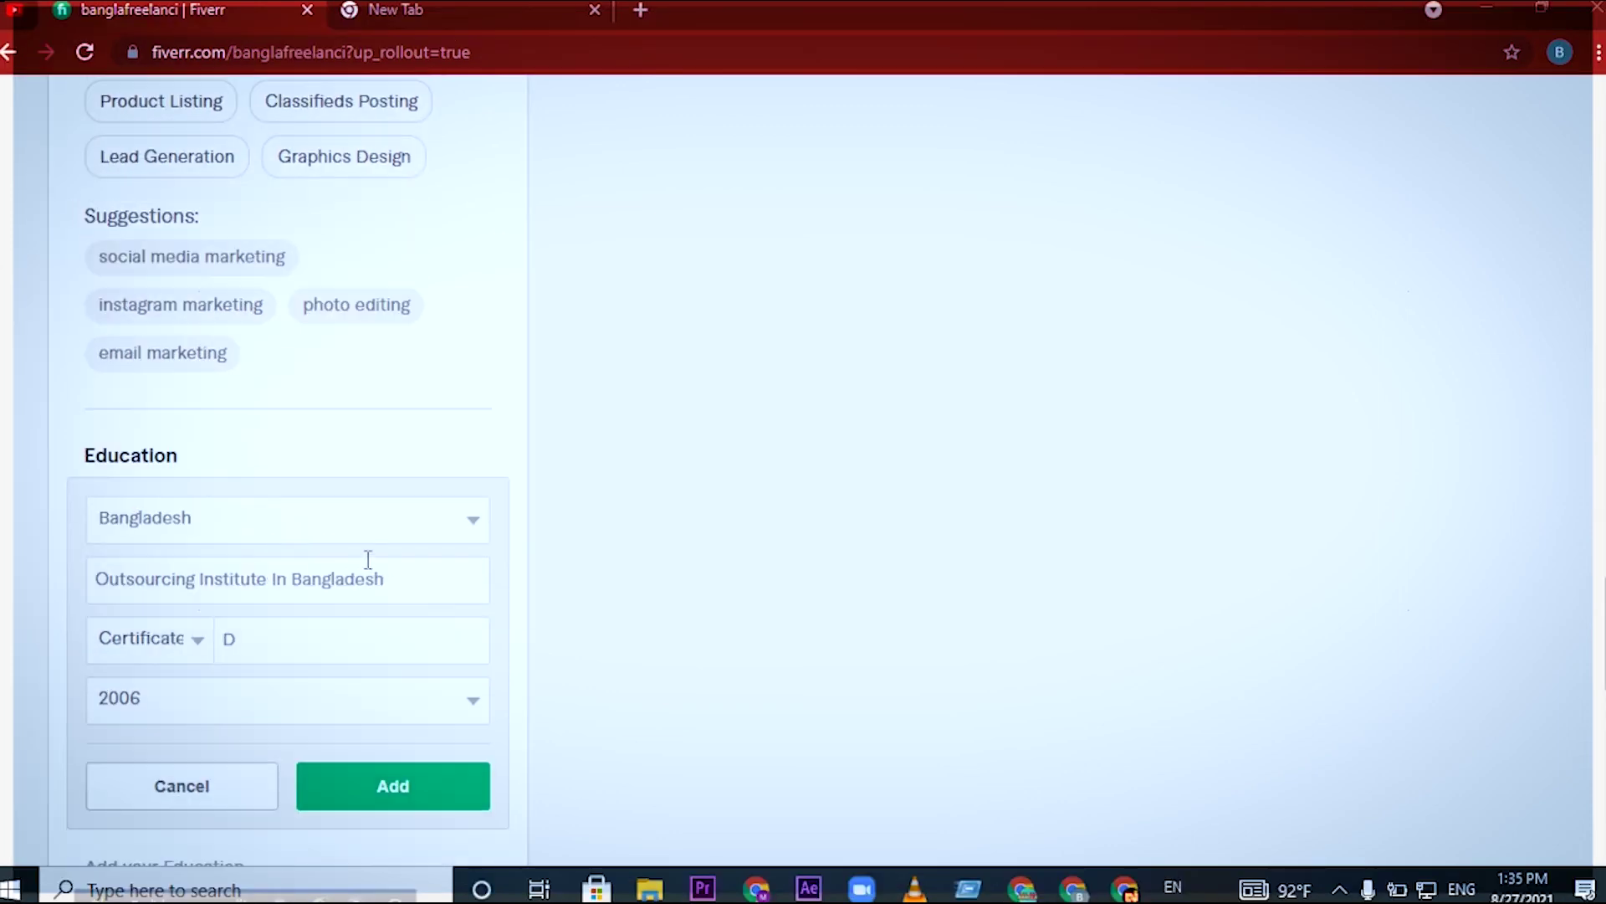
left_click(394, 527)
left_click(301, 484)
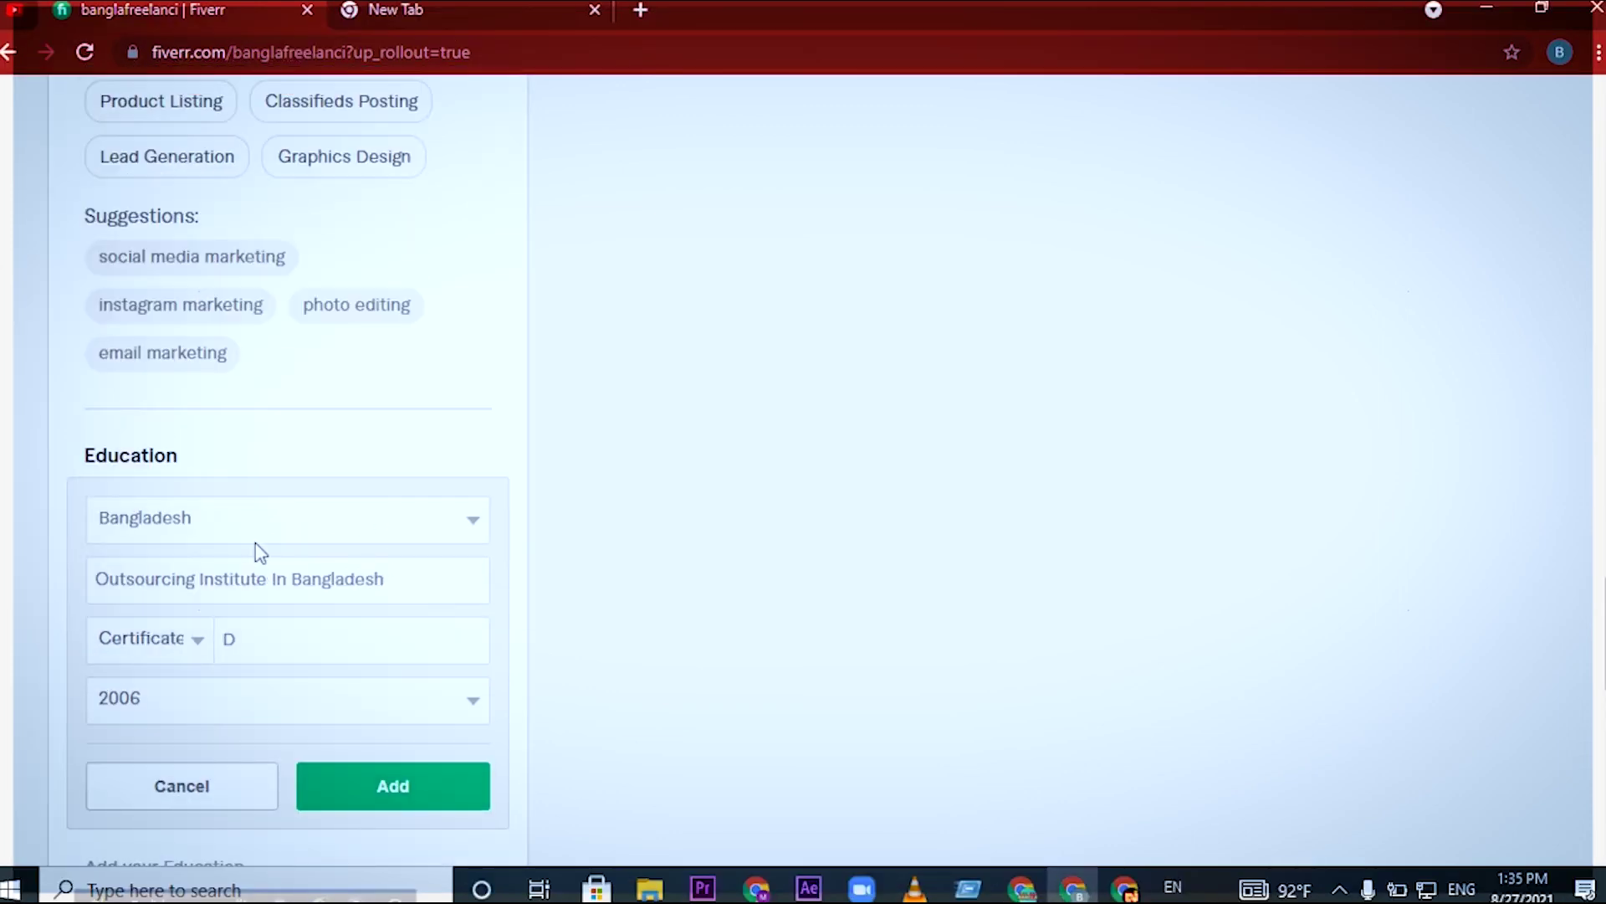
left_click(266, 593)
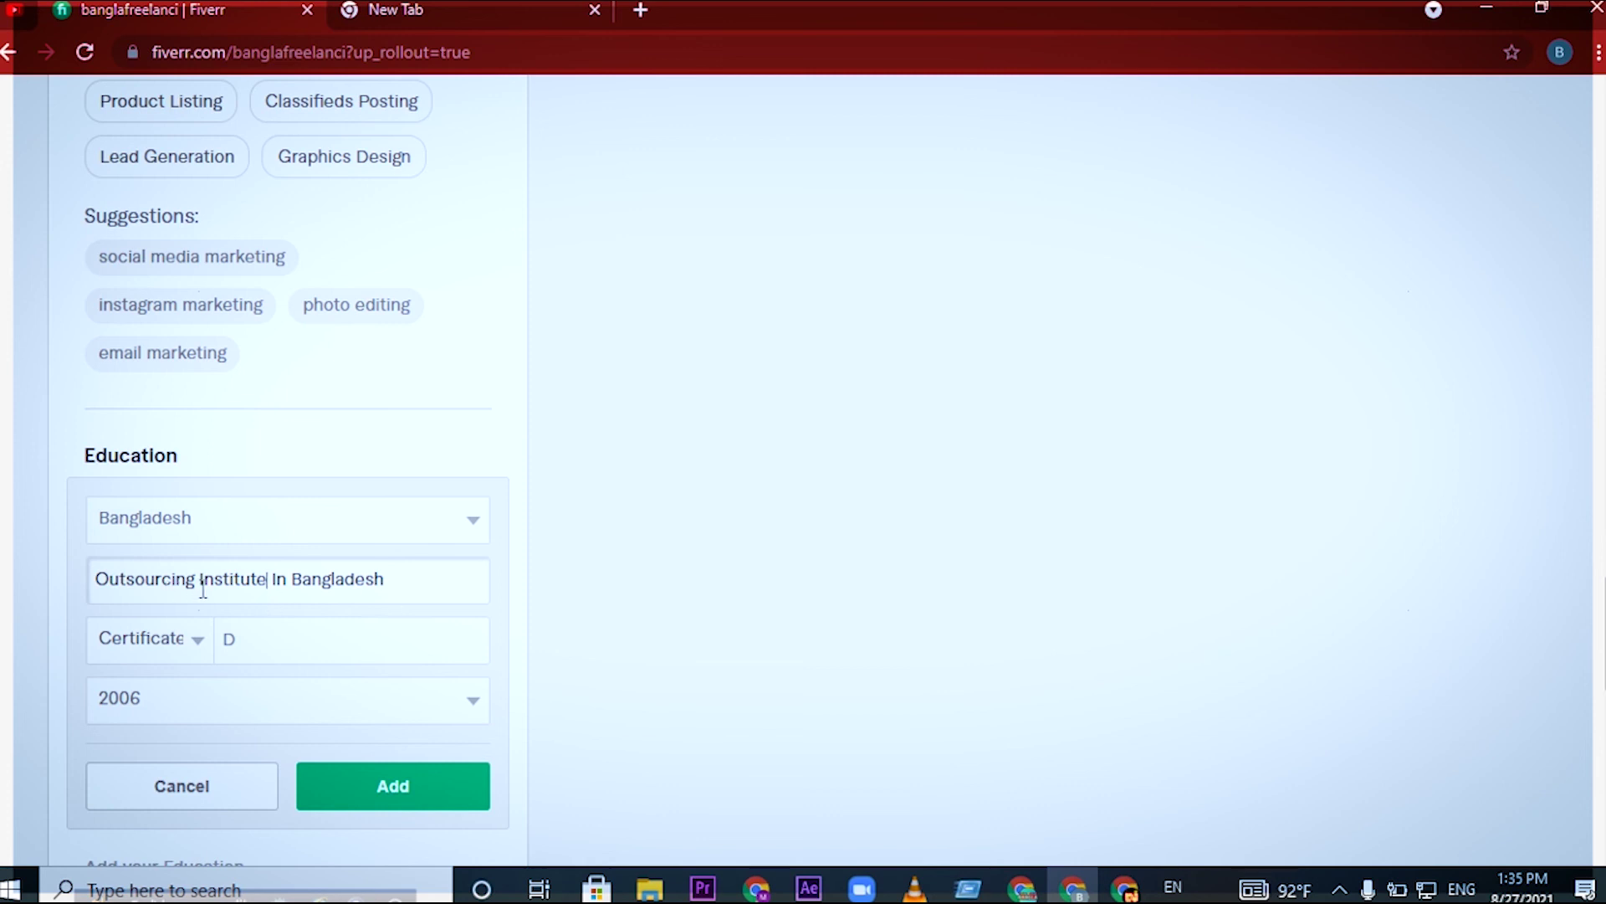
left_click(196, 650)
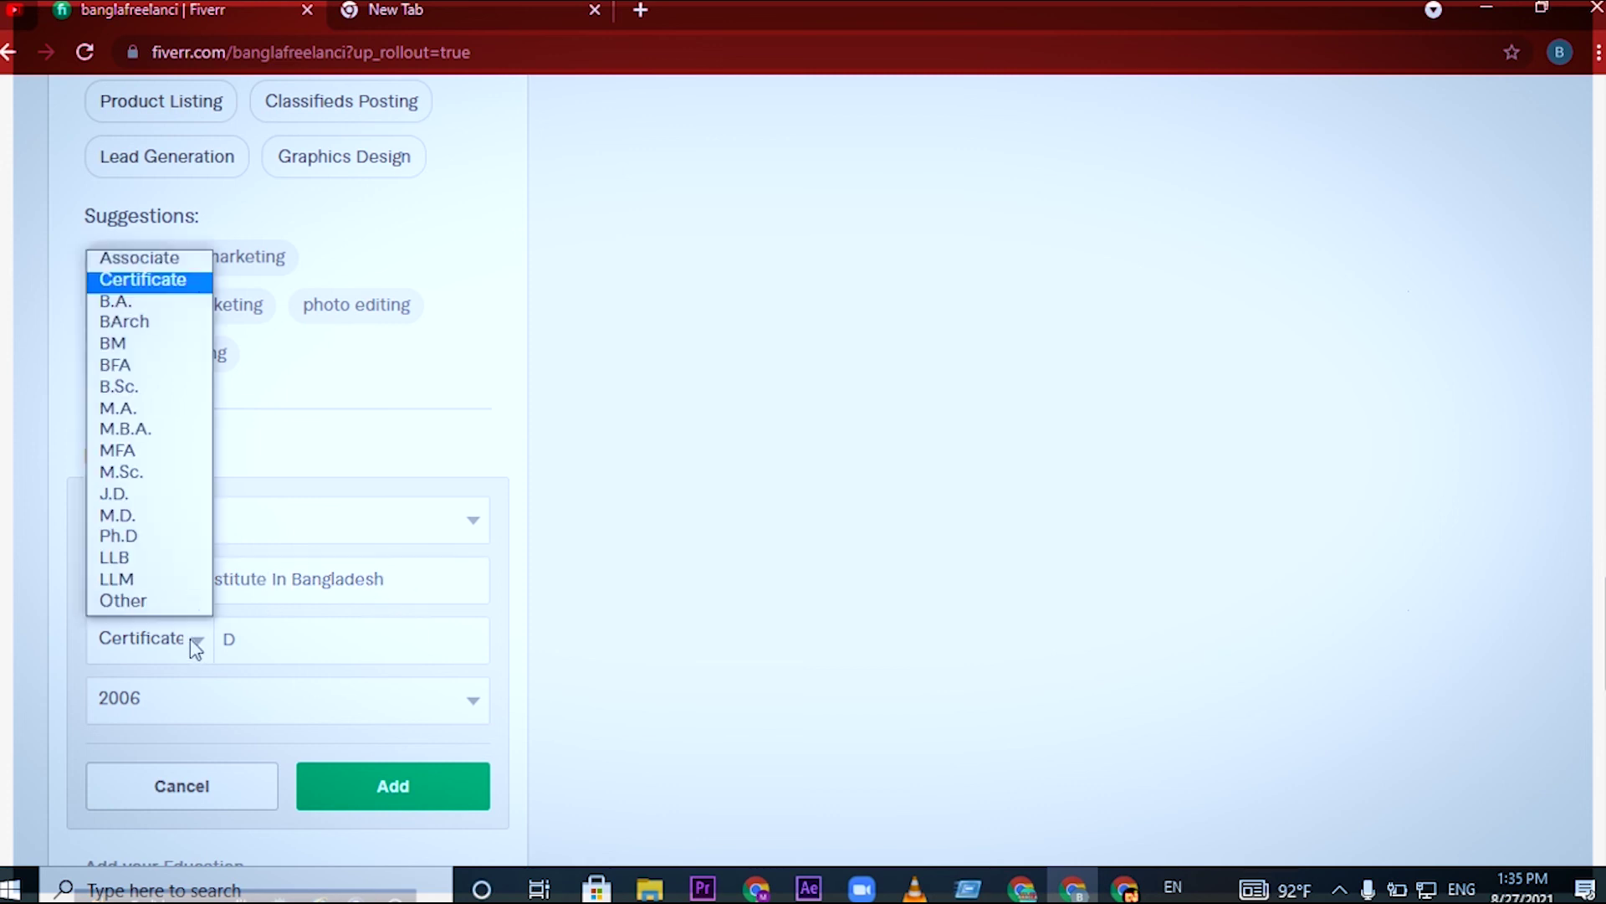
left_click(188, 258)
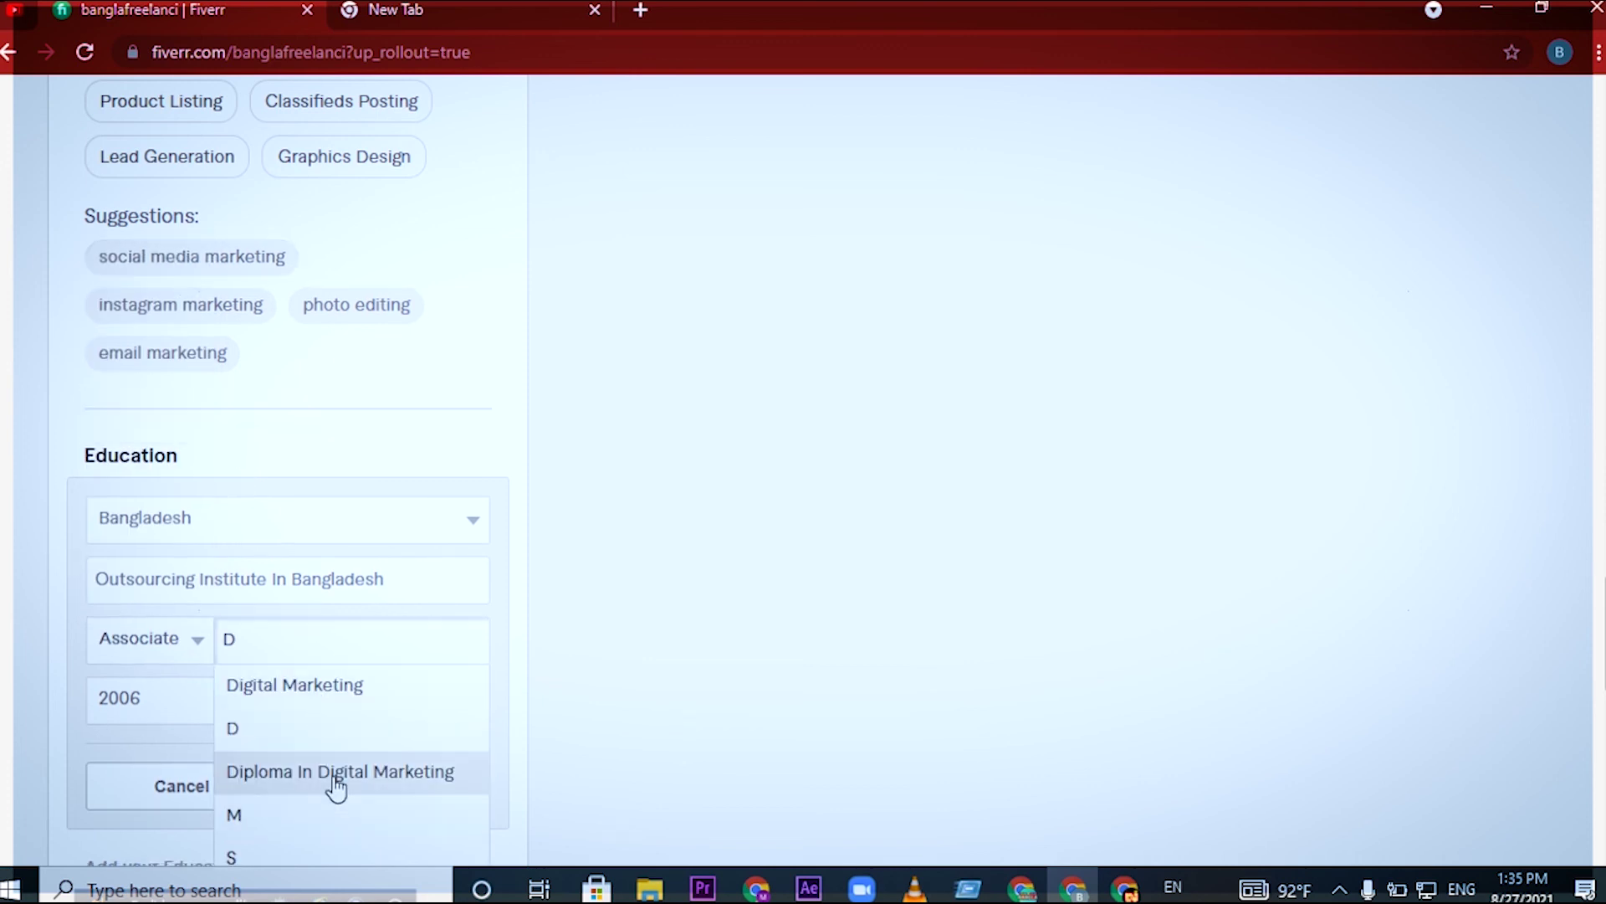
left_click(337, 772)
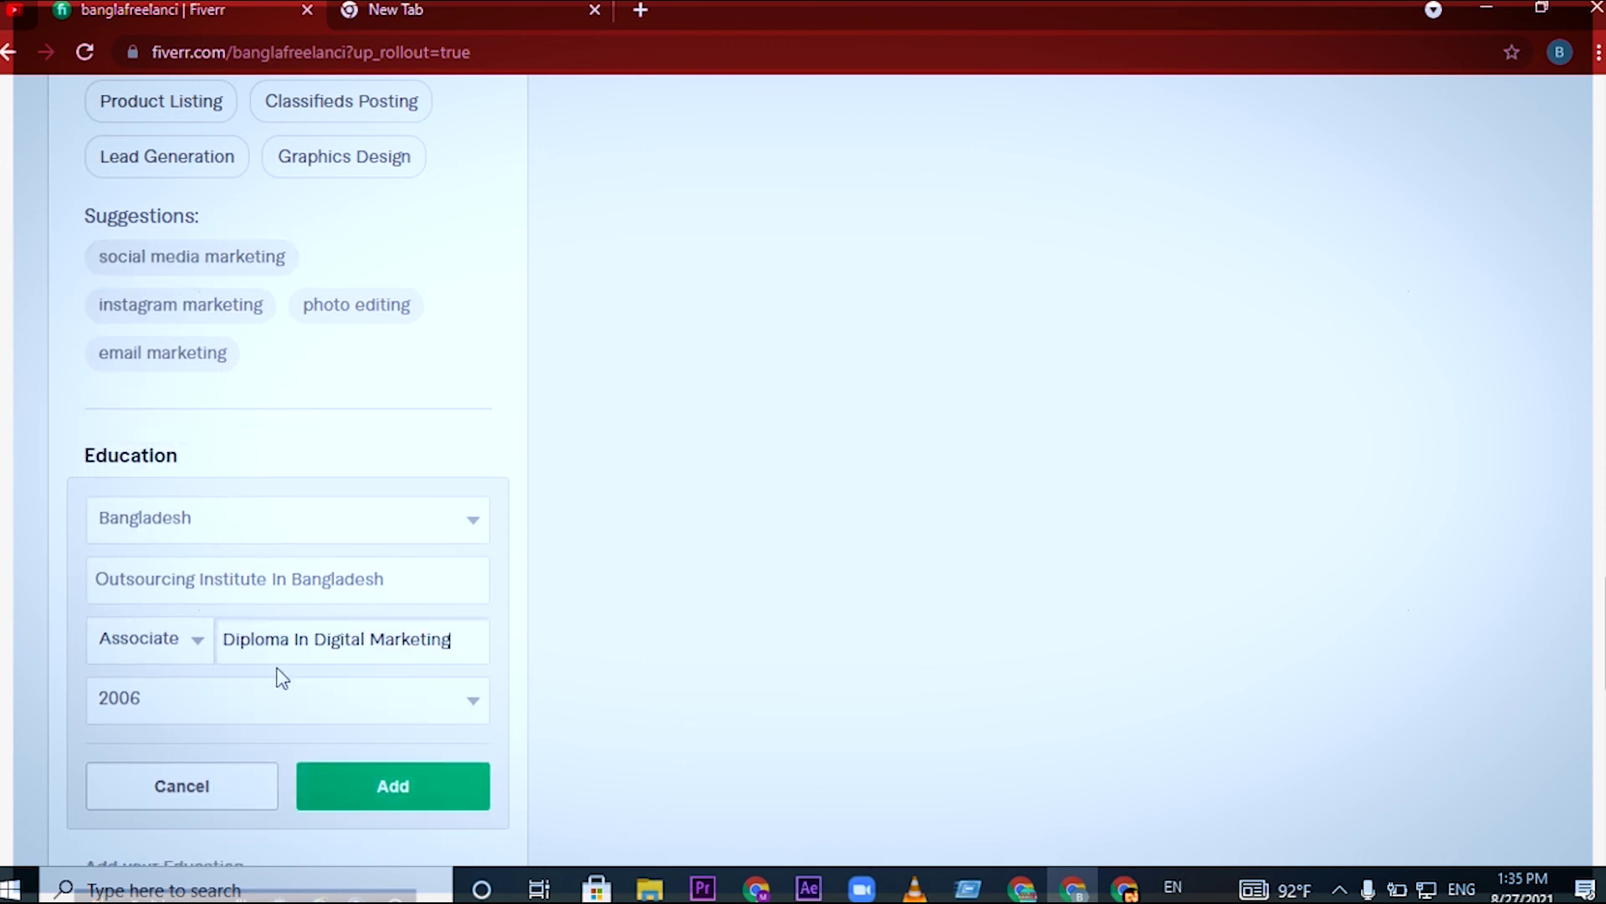
Set the graduation year of the education entry to 2020.
scroll(419, 616, "down", 1)
left_click(452, 581)
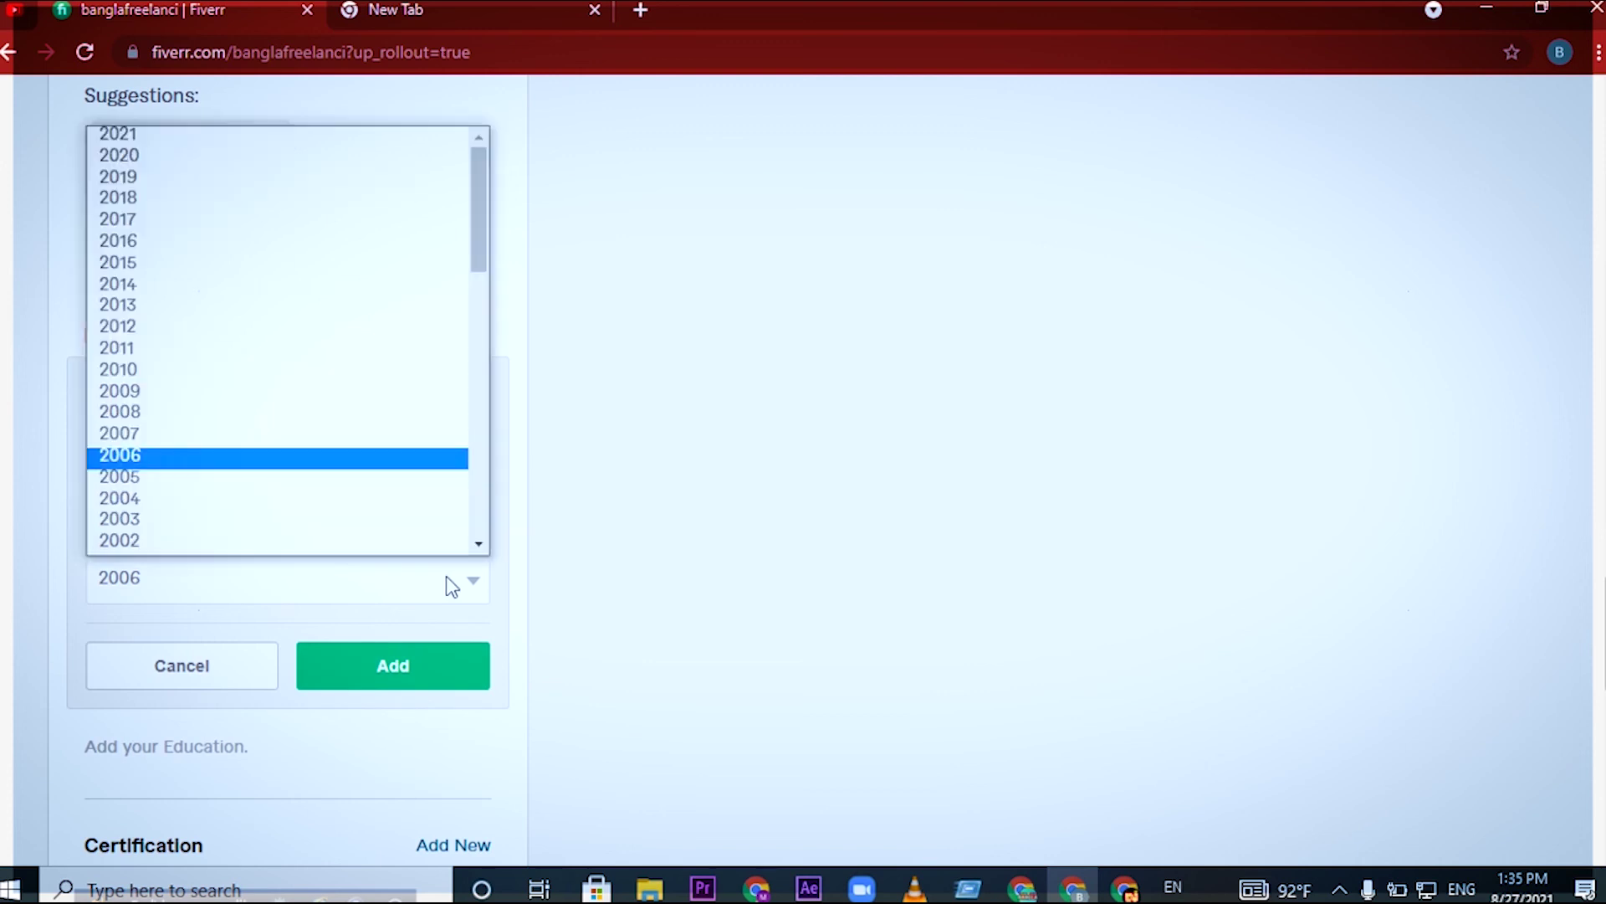
left_click(165, 159)
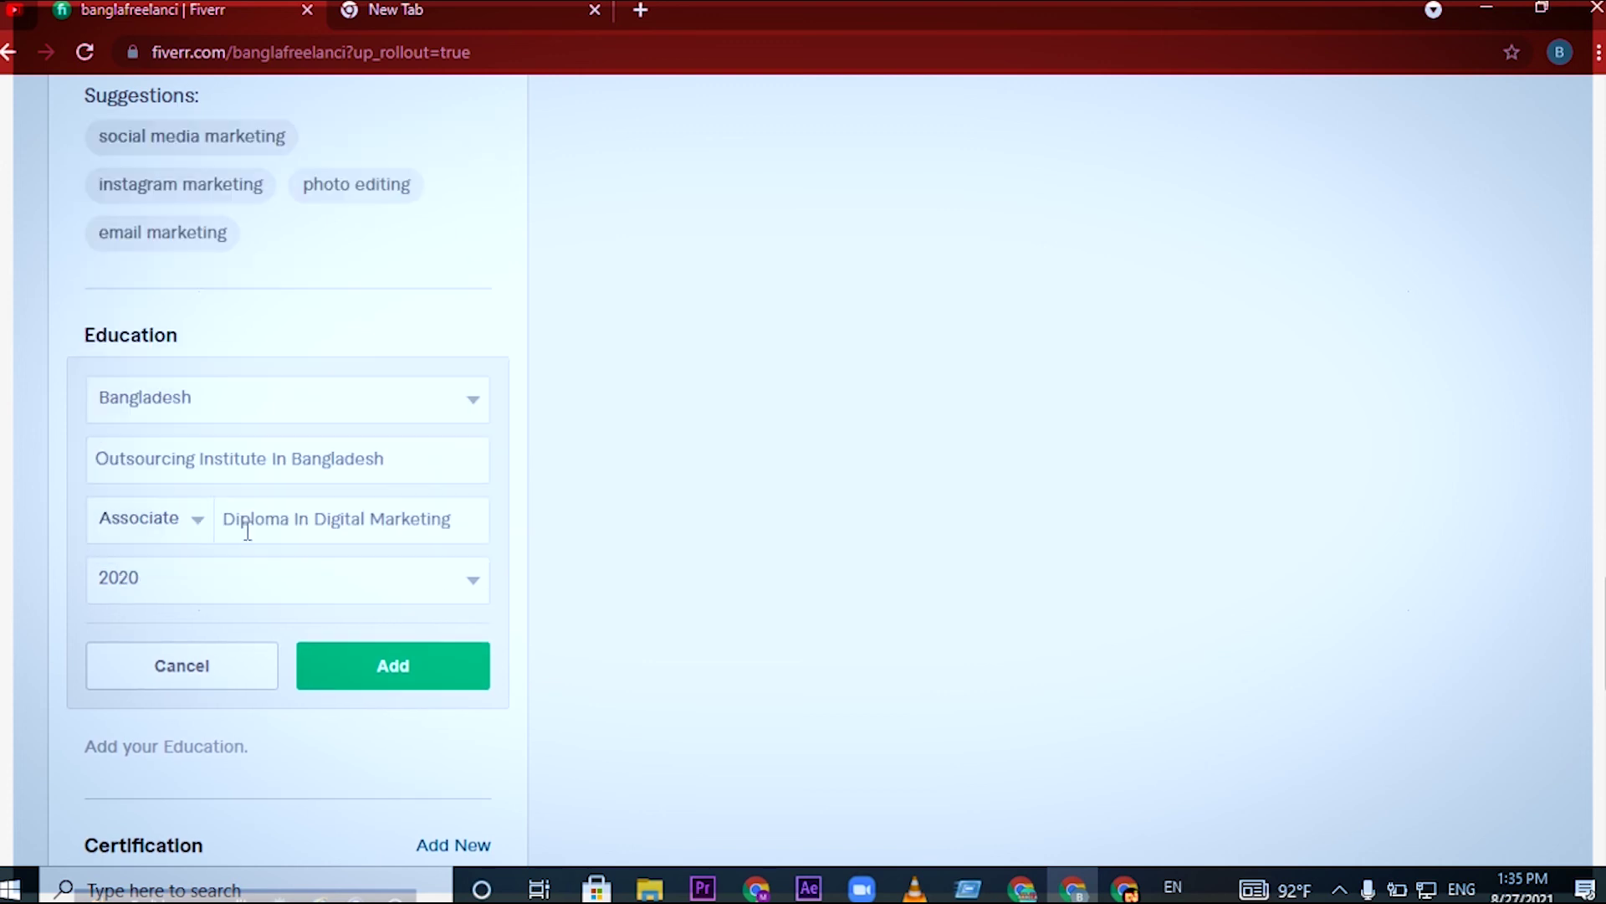
scroll(273, 618, "down", 1)
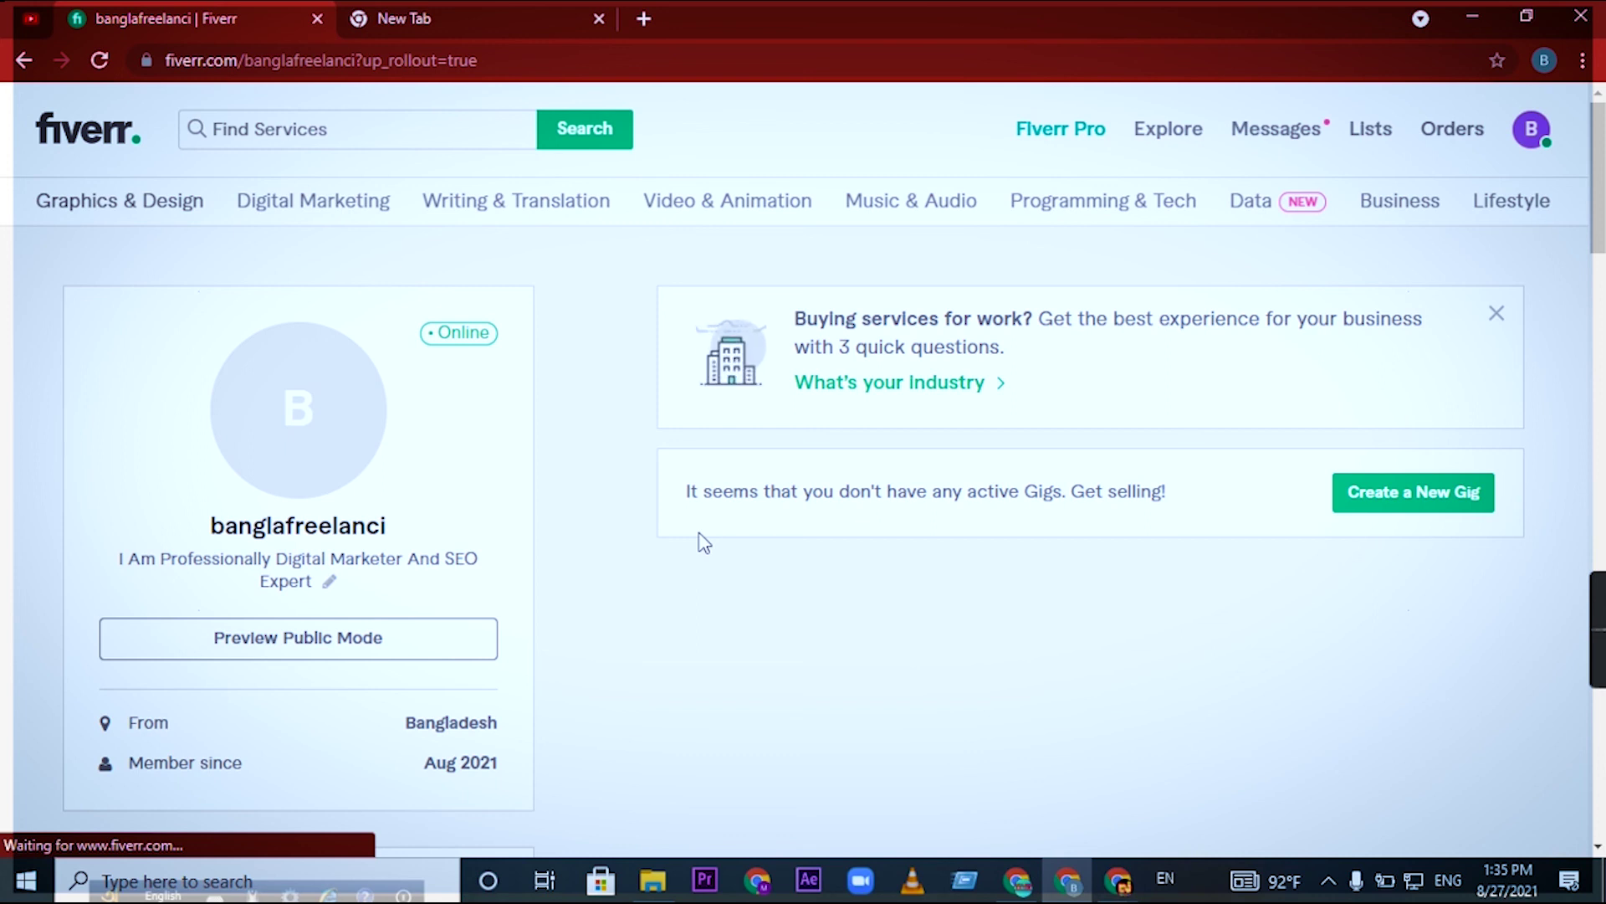
left_click(412, 14)
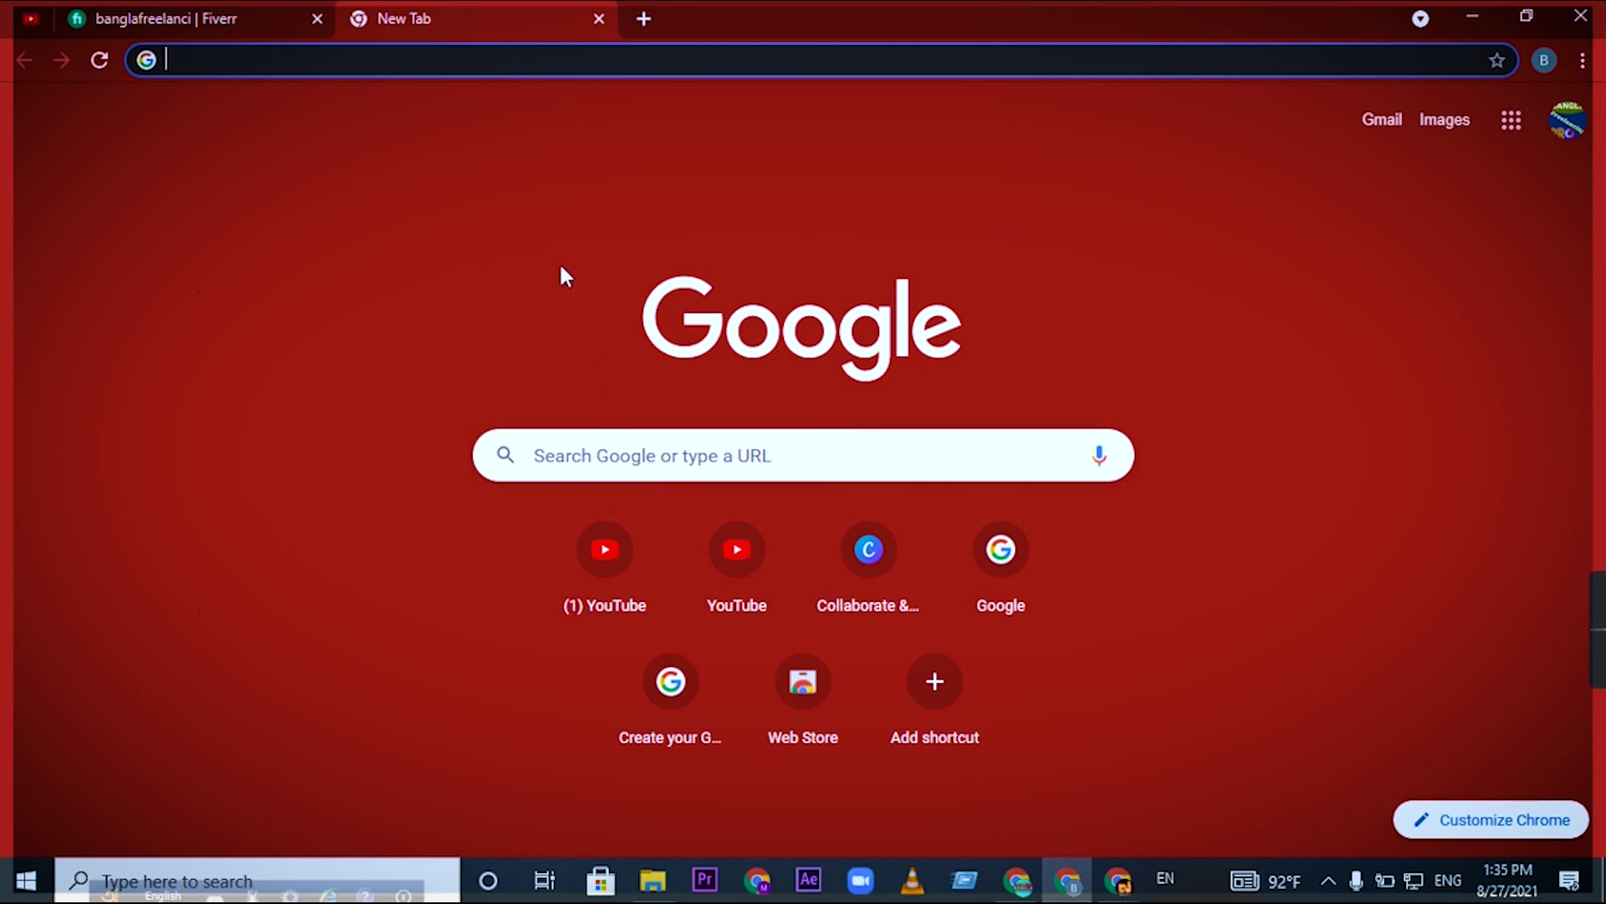
left_click(826, 452)
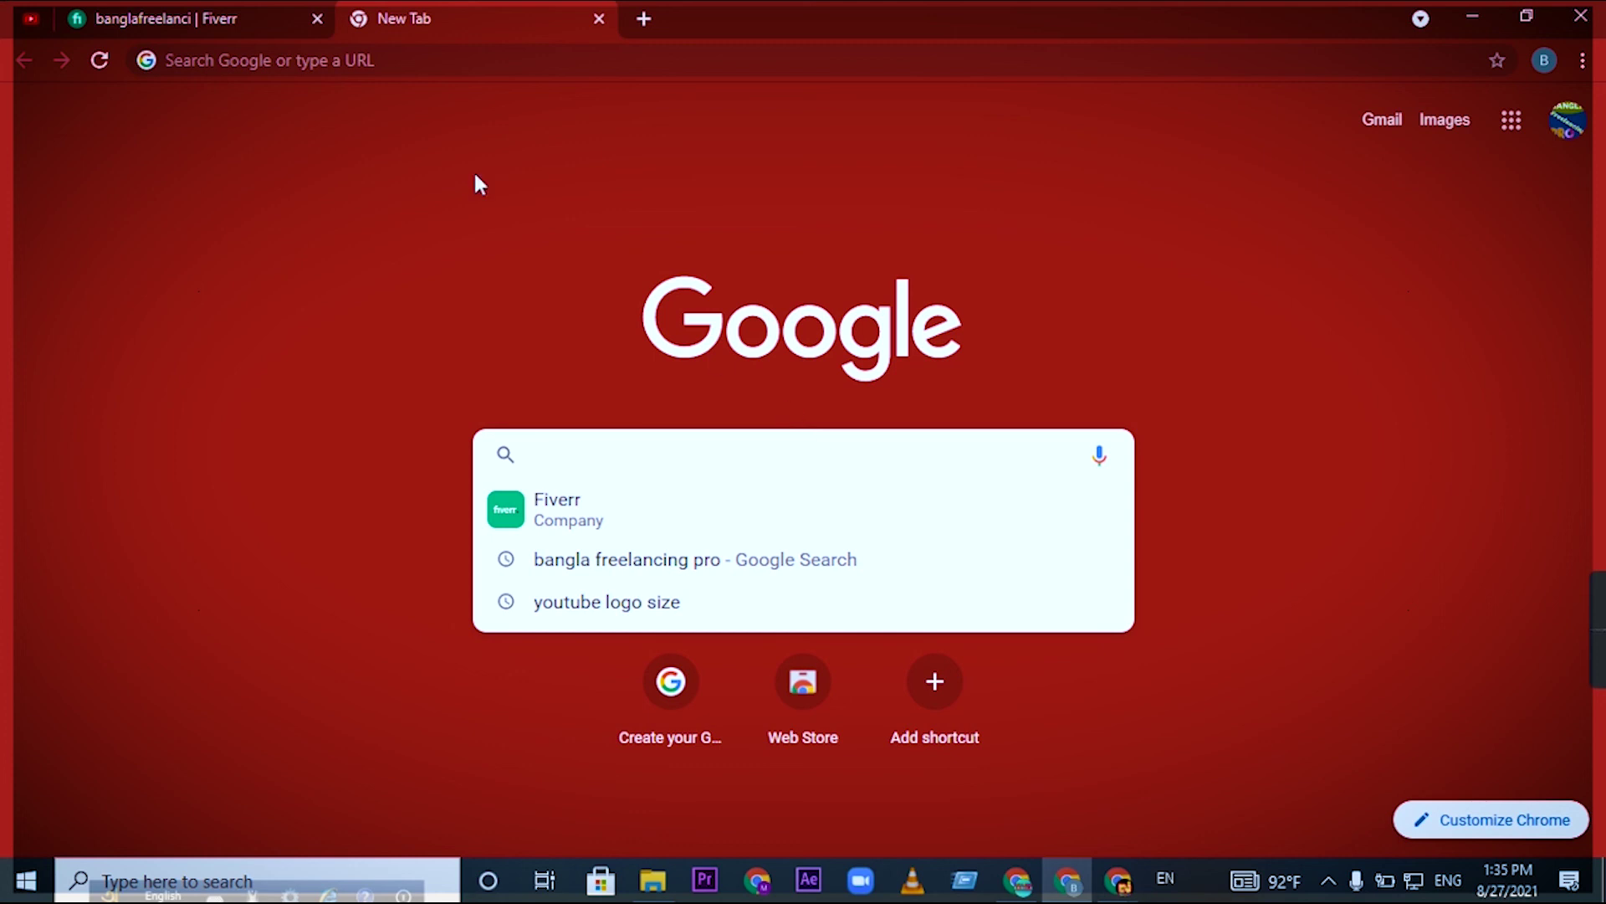
left_click(98, 12)
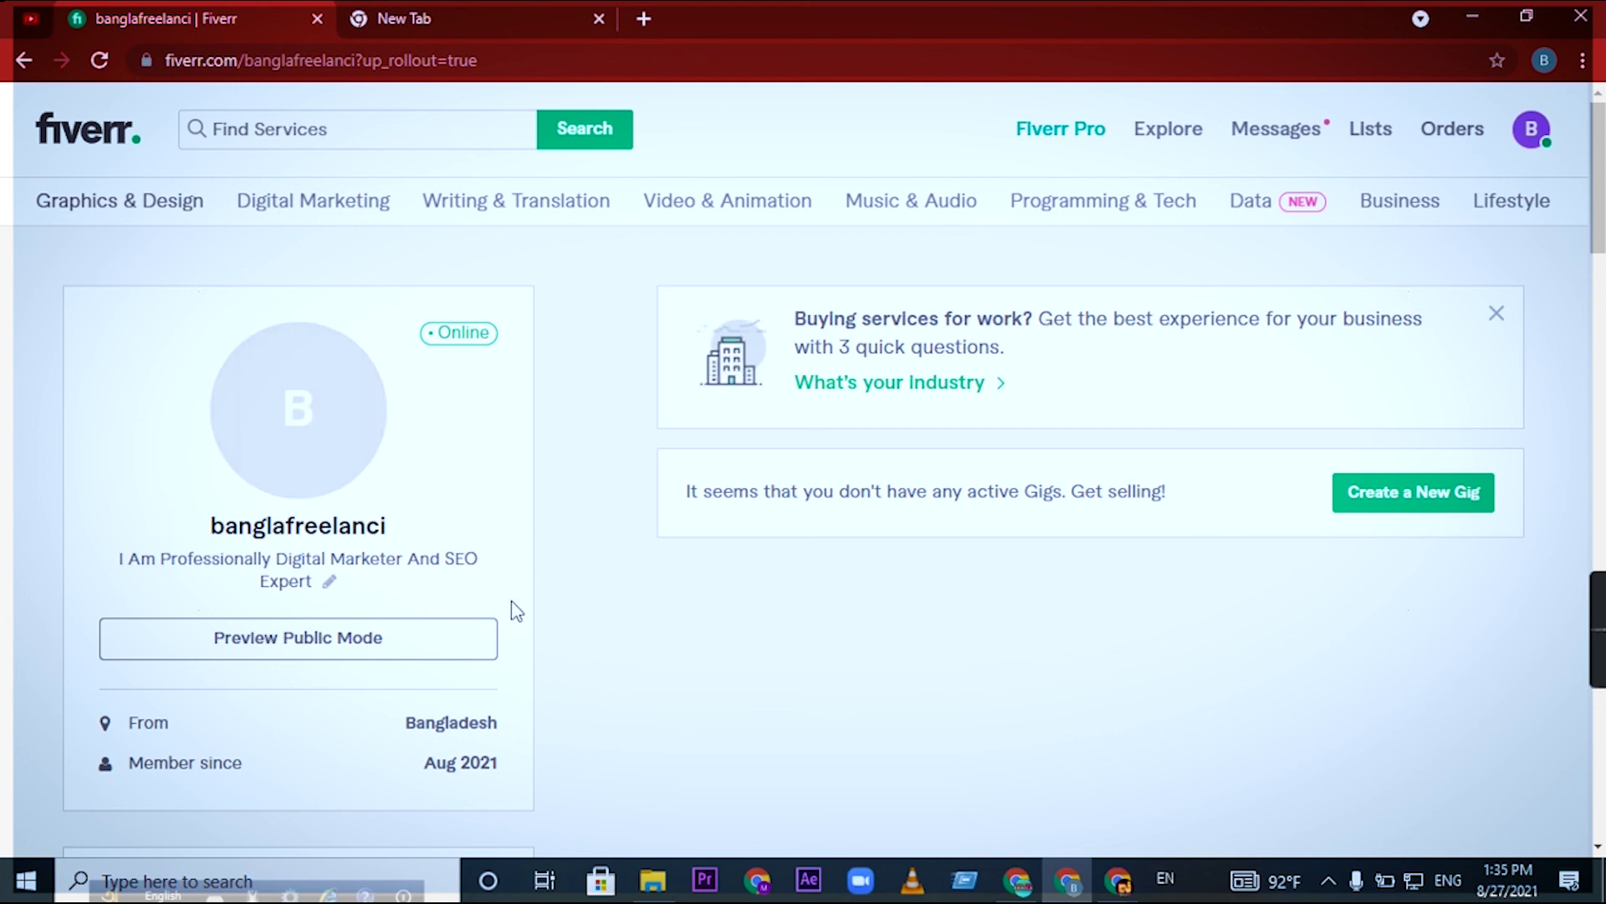
Review the whole seller profile page, including the description, languages, linked accounts, skills, education and certification sections.
scroll(516, 611, "down", 5)
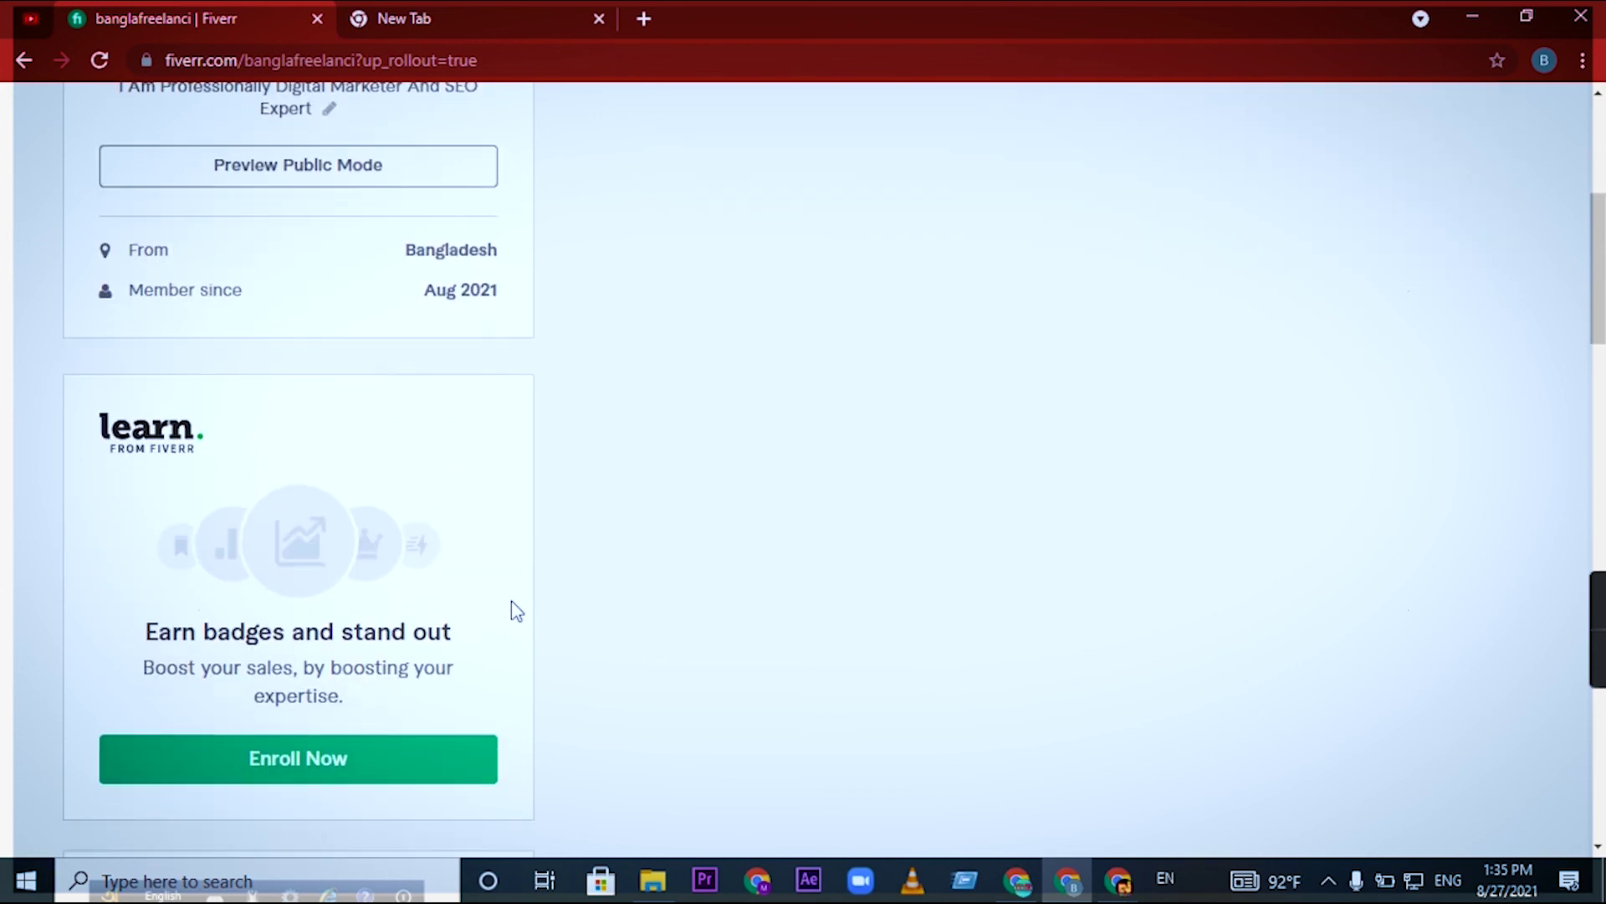
scroll(516, 611, "down", 14)
scroll(517, 611, "down", 10)
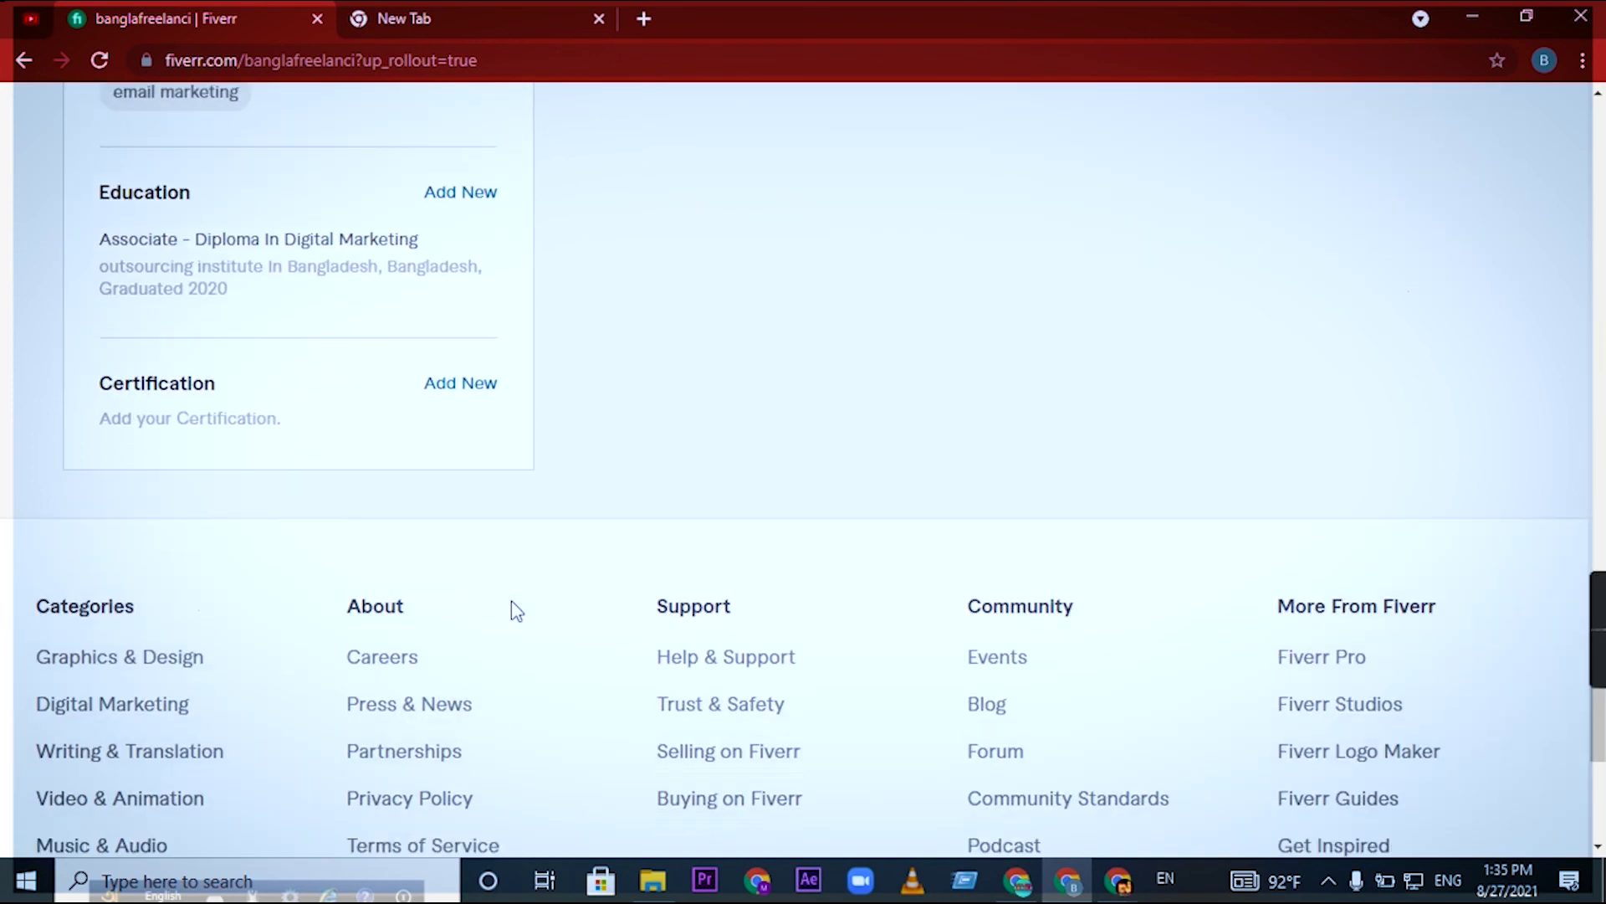
scroll(517, 610, "down", 5)
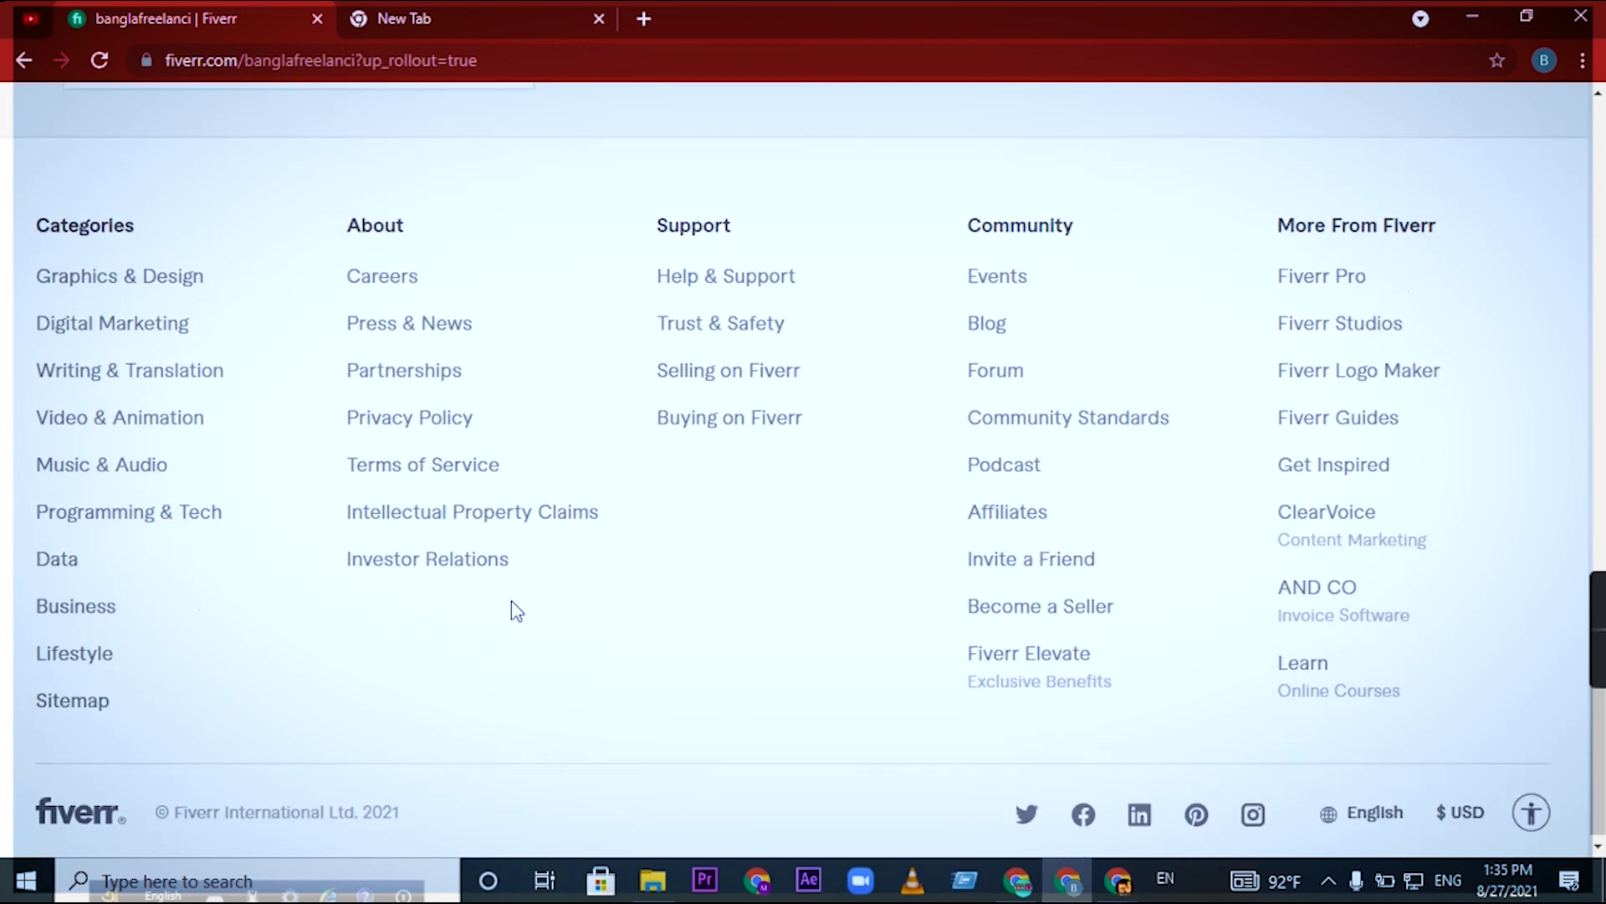
scroll(516, 610, "up", 15)
scroll(516, 611, "up", 15)
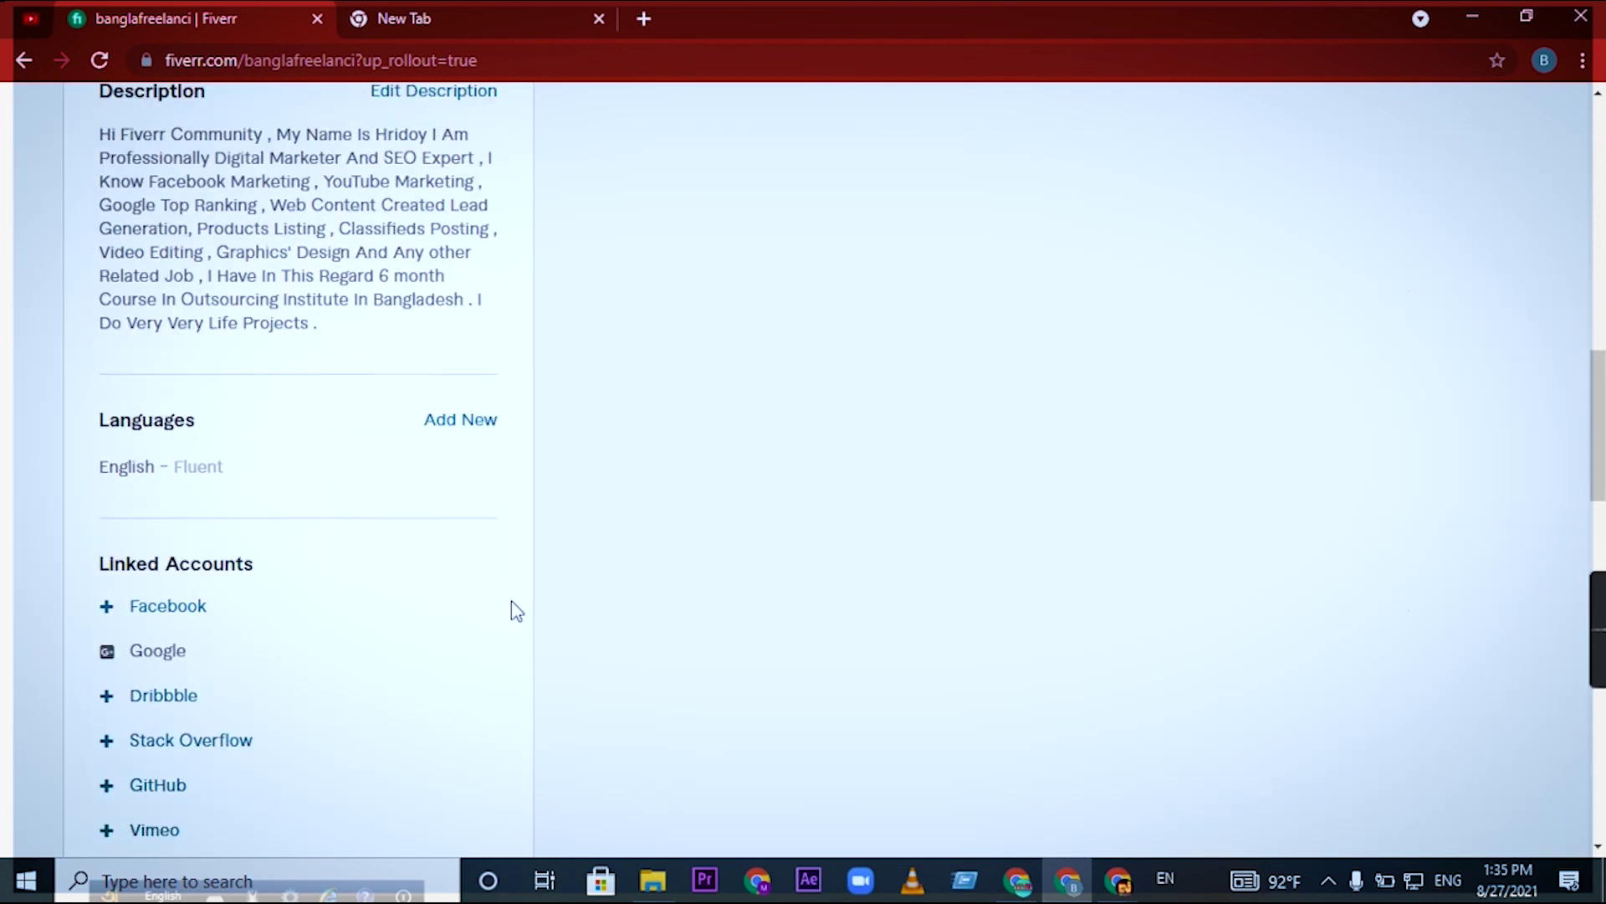
scroll(515, 610, "up", 6)
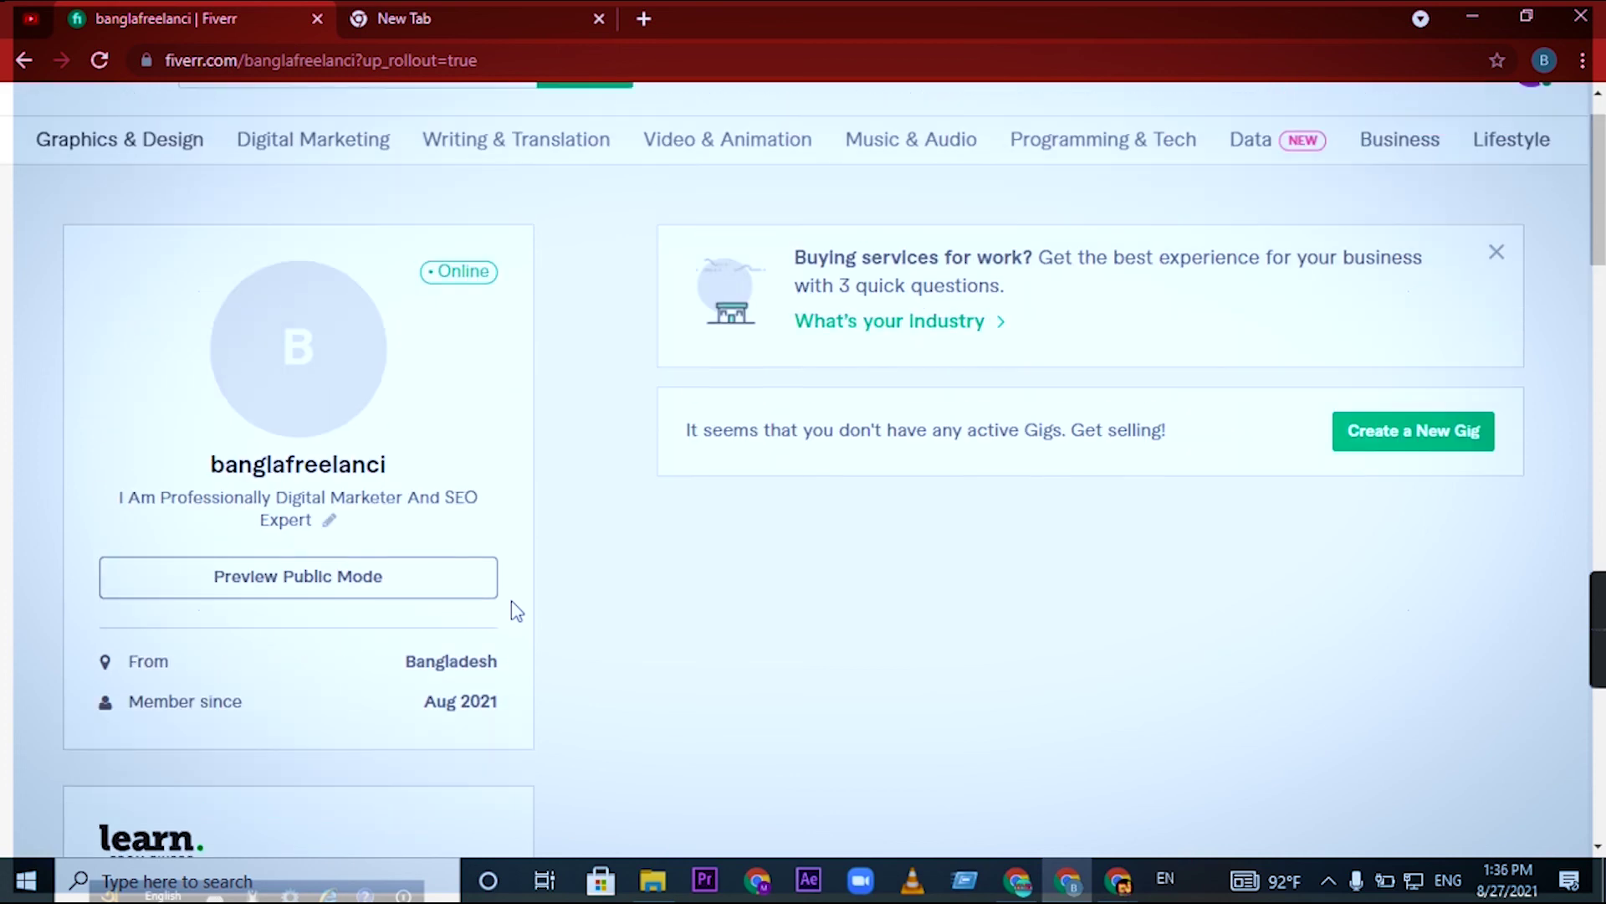